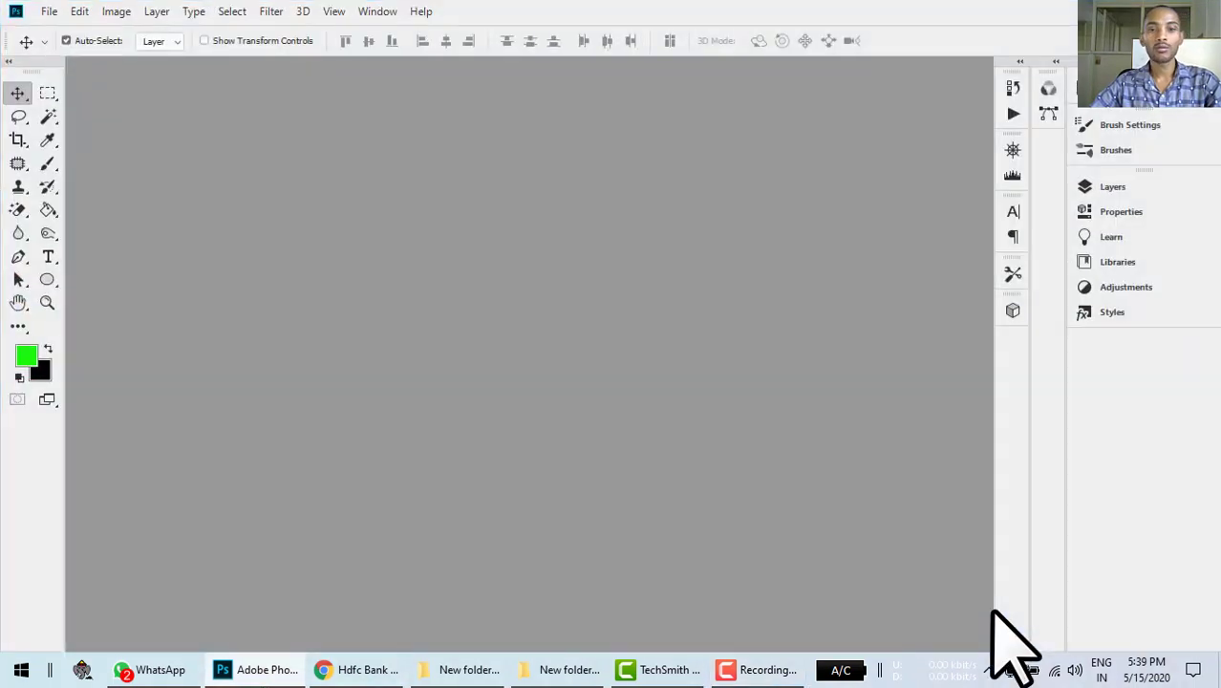
Open Class 10 (3).jpg and FILE007.JPG together and bring both images through Camera Raw as documents
{"action": "double_click", "coordinate": [631, 377]}
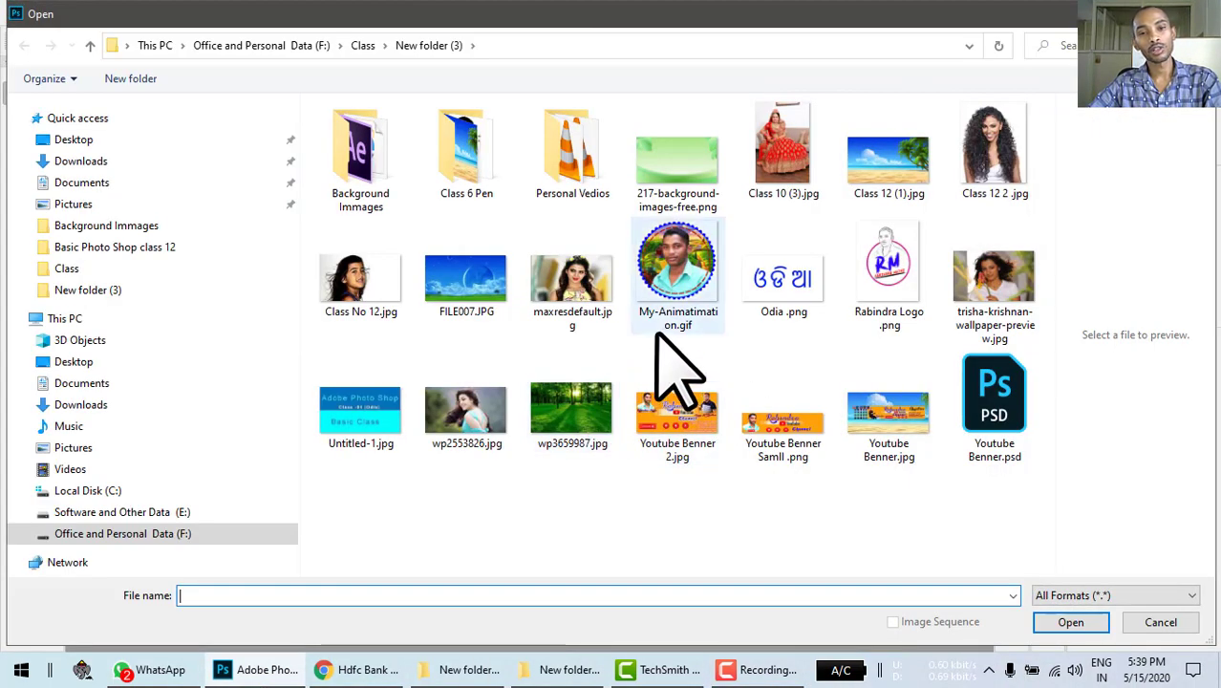
{"action": "left_click", "coordinate": [784, 172]}
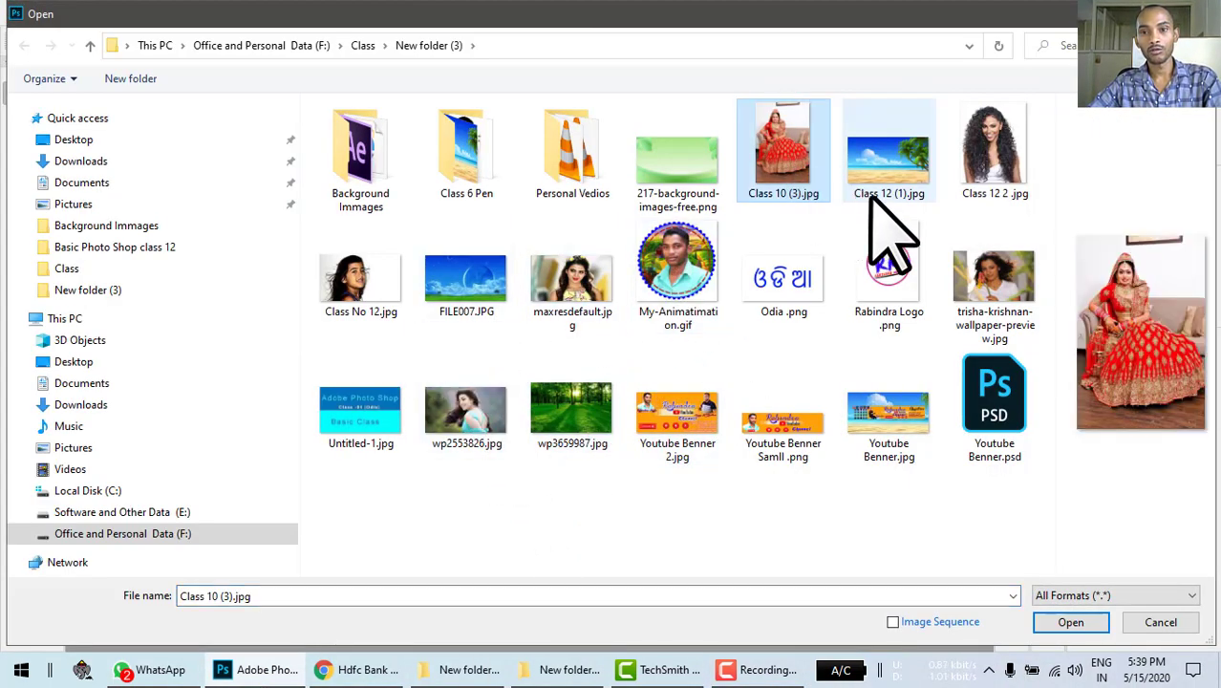
{"action": "left_click", "coordinate": [486, 296], "text": "ctrl"}
{"action": "left_click", "coordinate": [1042, 622]}
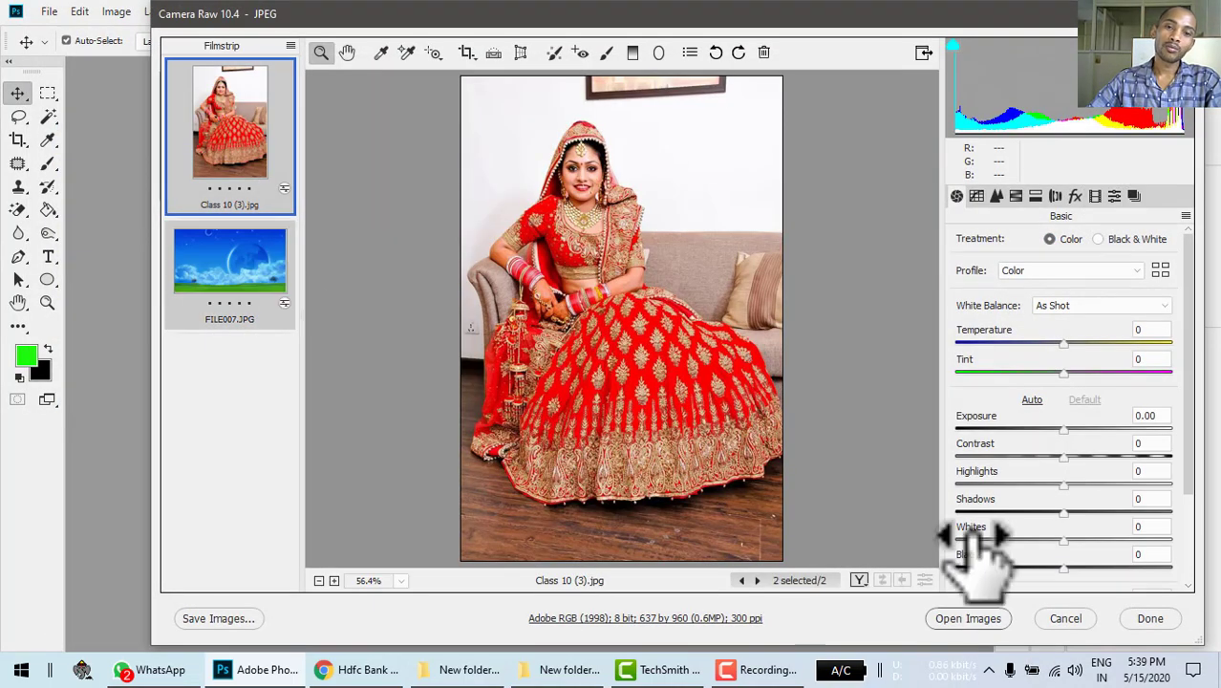
{"action": "left_click", "coordinate": [958, 623]}
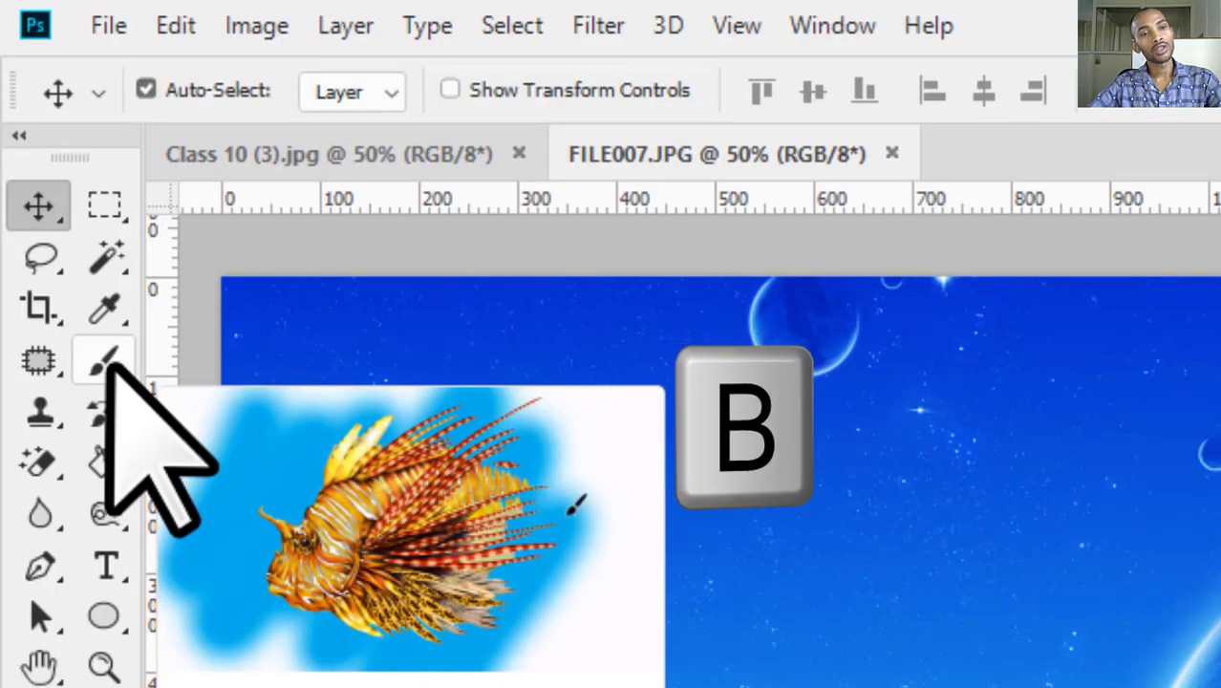
Activate the Brush Tool and show the list of related brush tools
{"action": "left_click", "coordinate": [108, 366]}
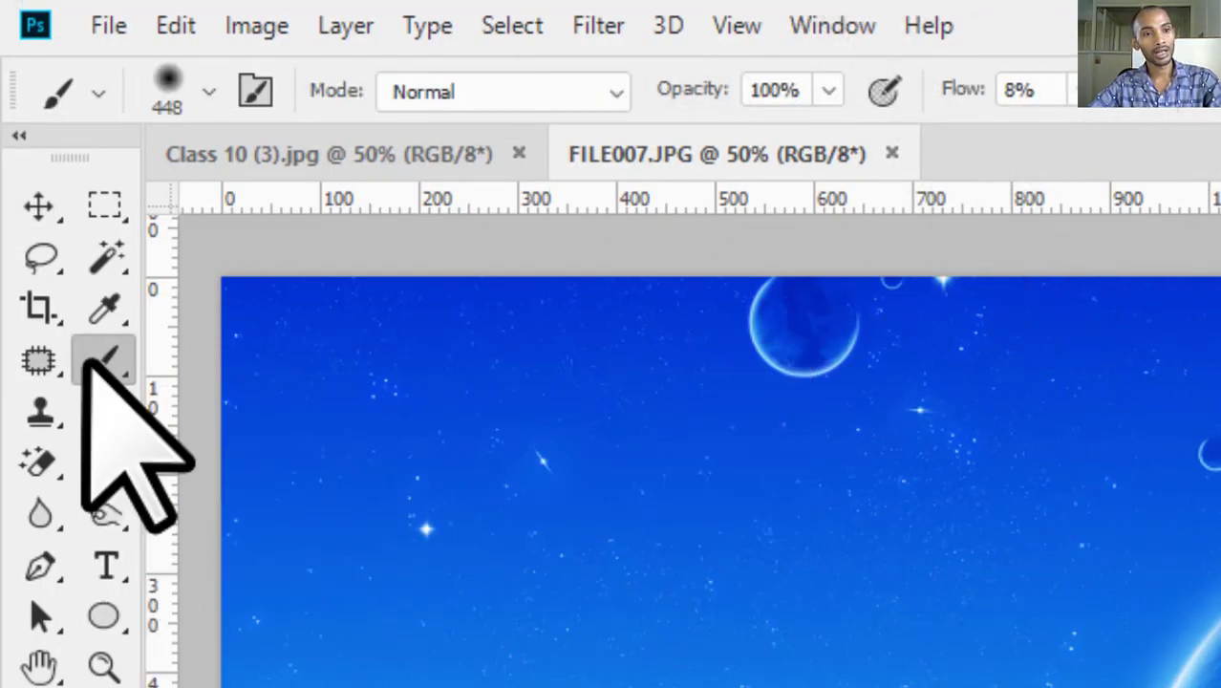
{"action": "left_click", "coordinate": [38, 205]}
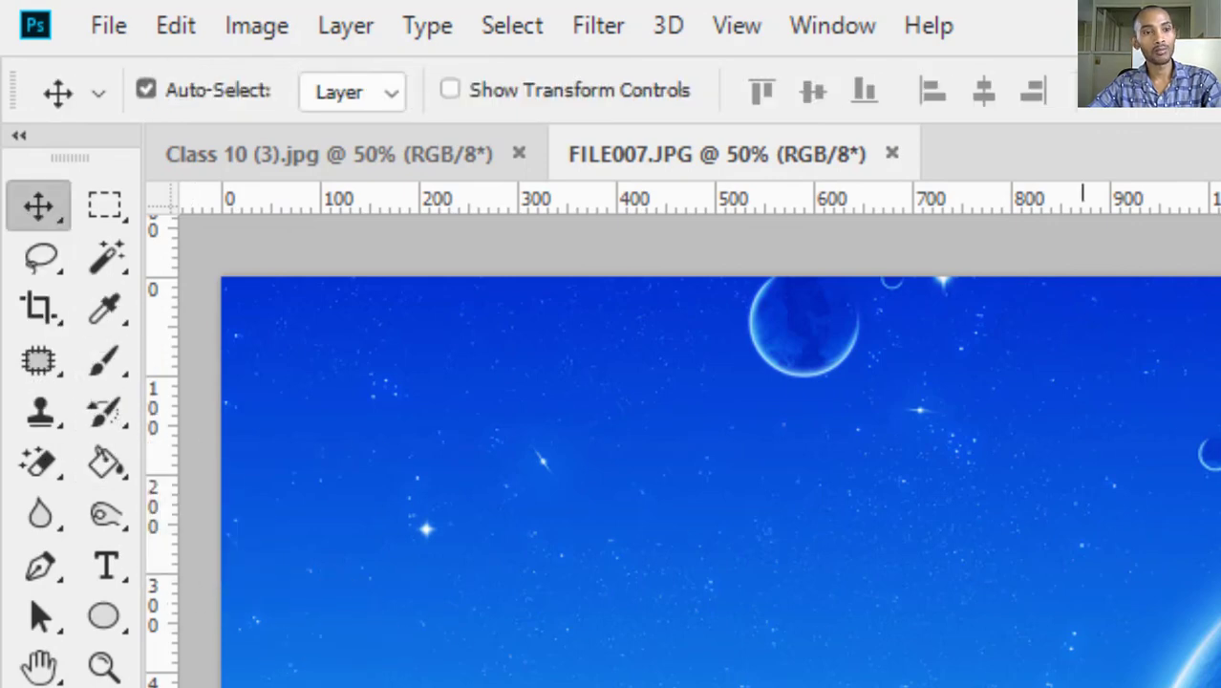
{"action": "key", "text": "b"}
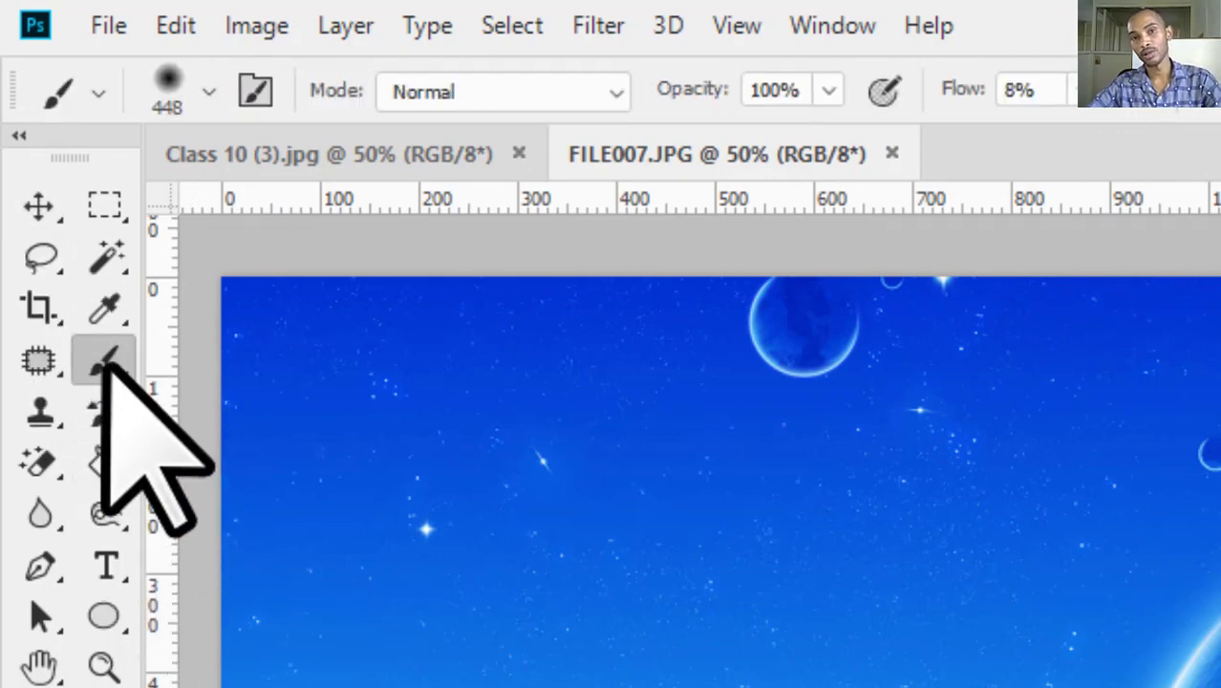
{"action": "right_click", "coordinate": [106, 368]}
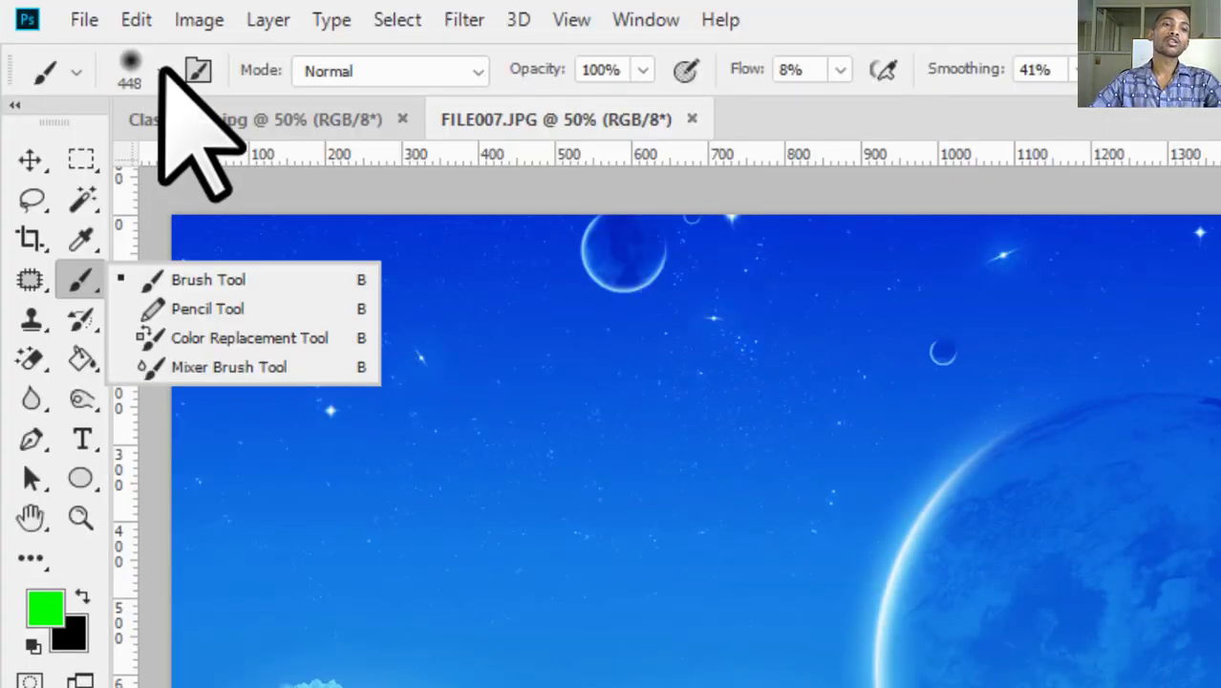
Set the brush size to 202 px and paint a soft green stroke down over the moon's right edge
{"action": "left_click", "coordinate": [162, 71]}
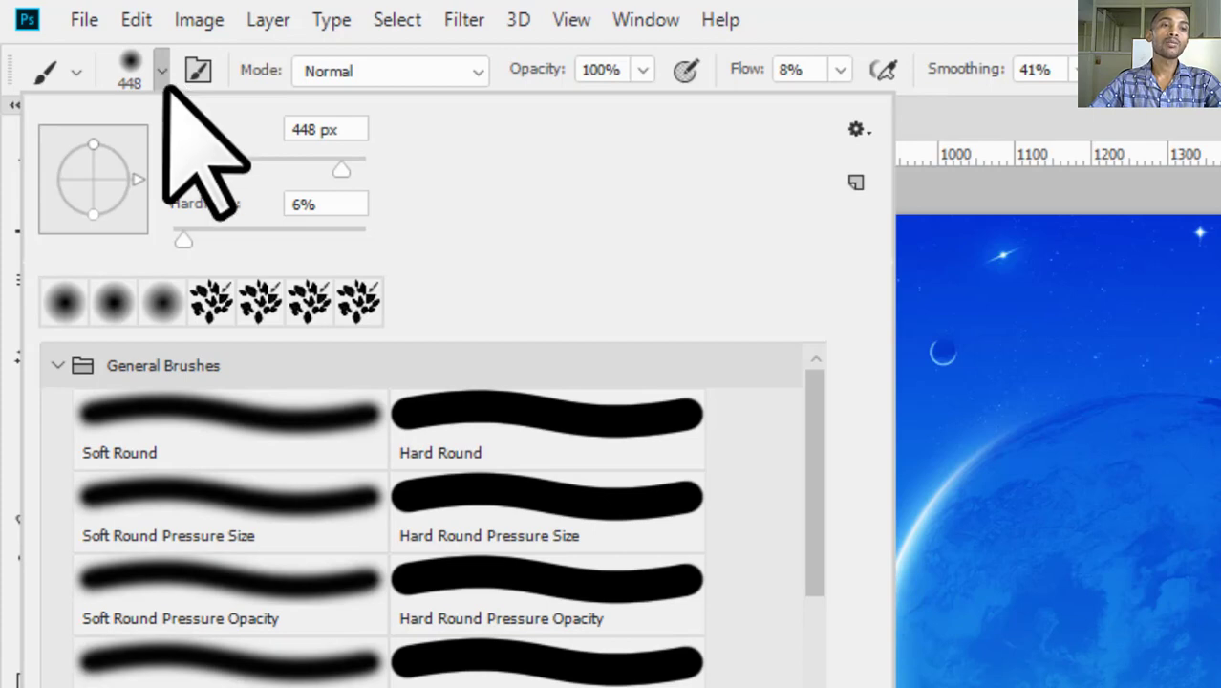
{"action": "left_click_drag", "start_coordinate": [344, 172], "coordinate": [317, 203]}
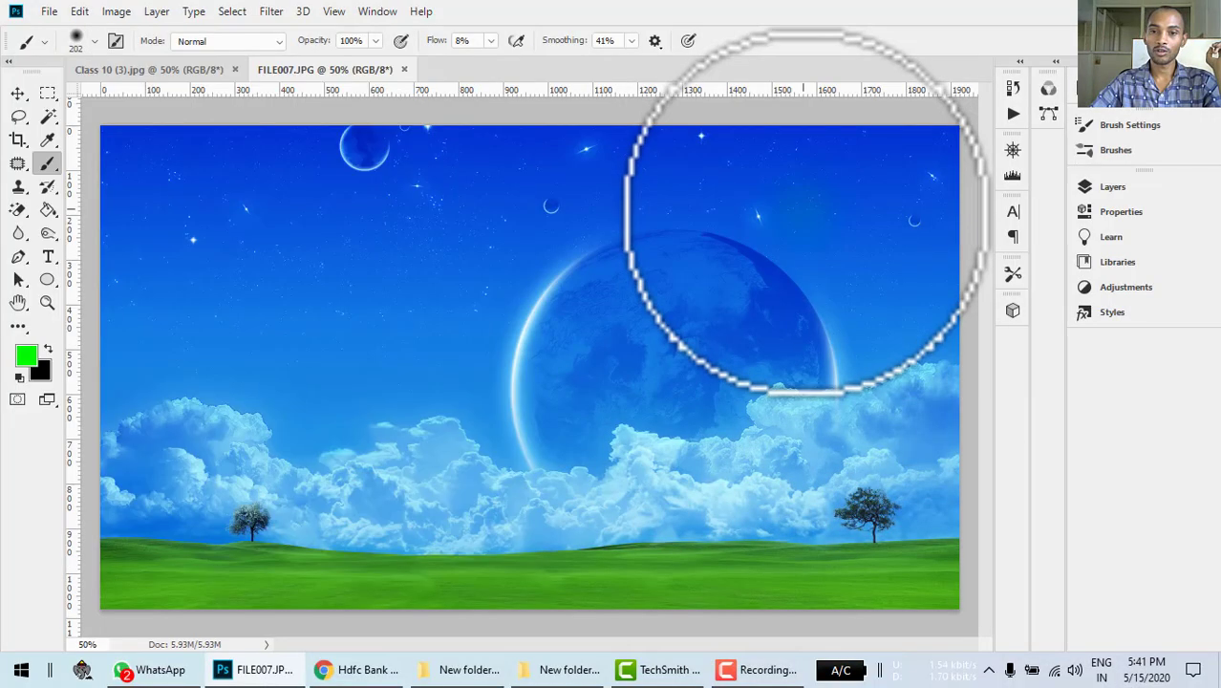
{"action": "left_click_drag", "start_coordinate": [843, 170], "coordinate": [865, 421]}
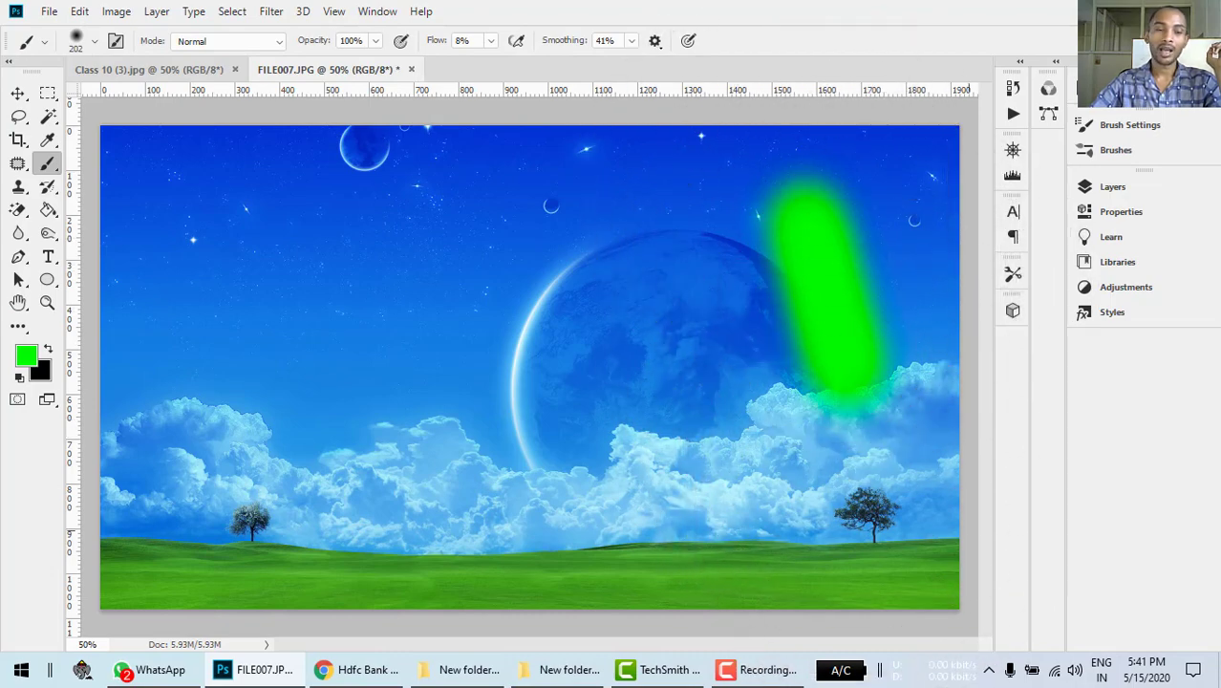
Set the brush hardness to 100%, paint a hard-edged green stroke beside the soft one, and undo both strokes
{"action": "left_click", "coordinate": [94, 41]}
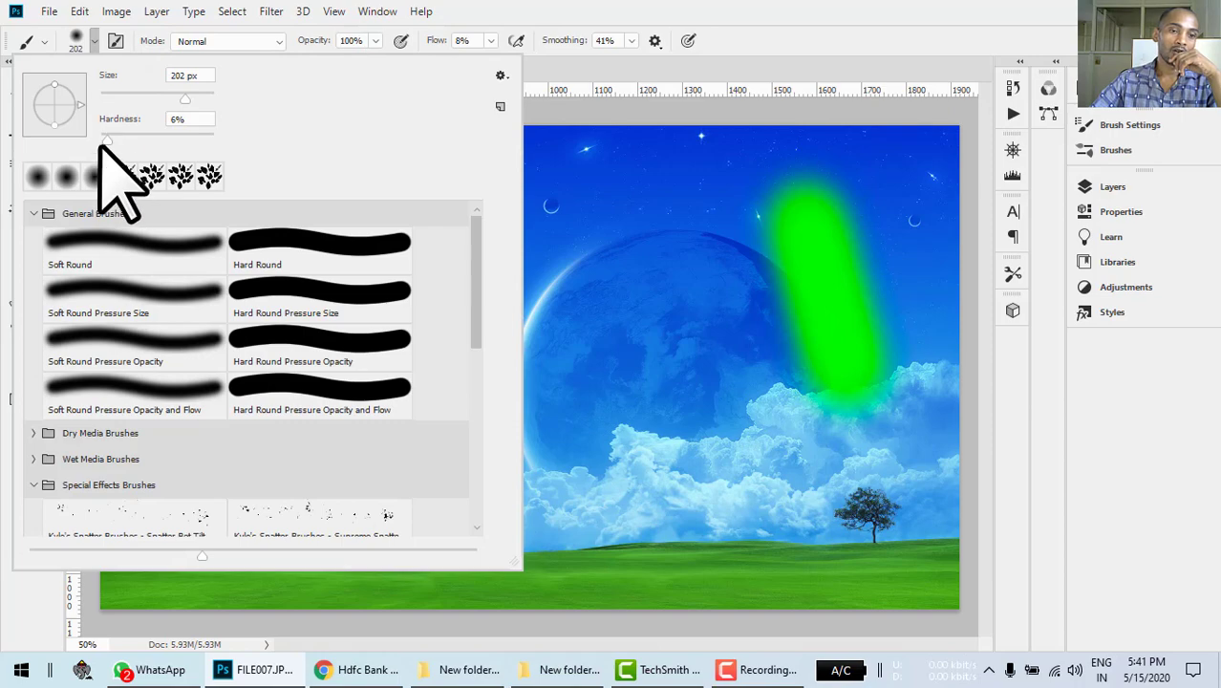
{"action": "left_click_drag", "start_coordinate": [103, 140], "coordinate": [325, 151]}
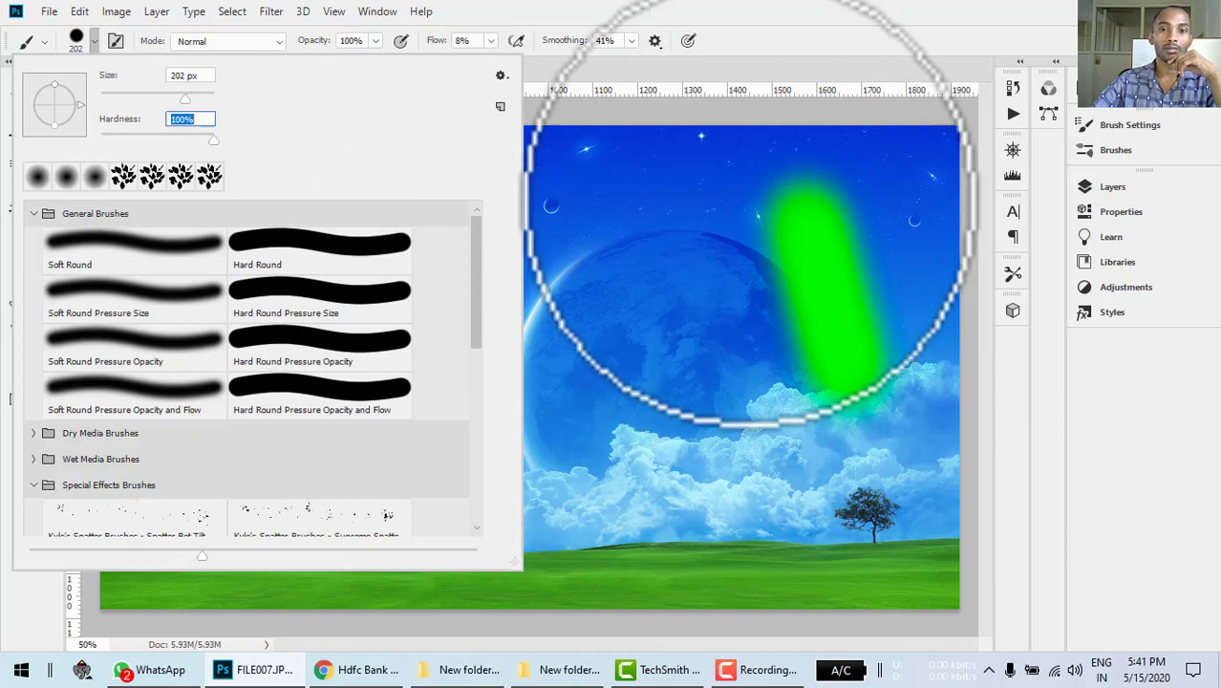
{"action": "left_click_drag", "start_coordinate": [690, 158], "coordinate": [721, 291]}
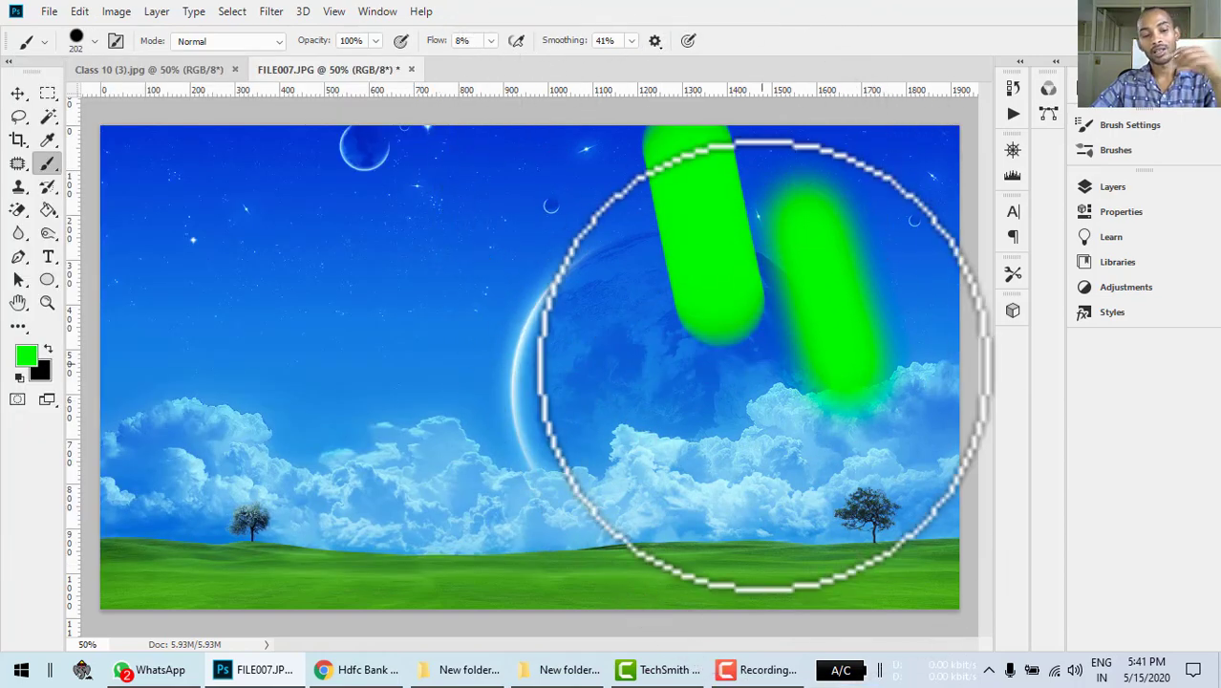
{"action": "key", "text": "ctrl+z"}
{"action": "key", "text": "ctrl+z"}
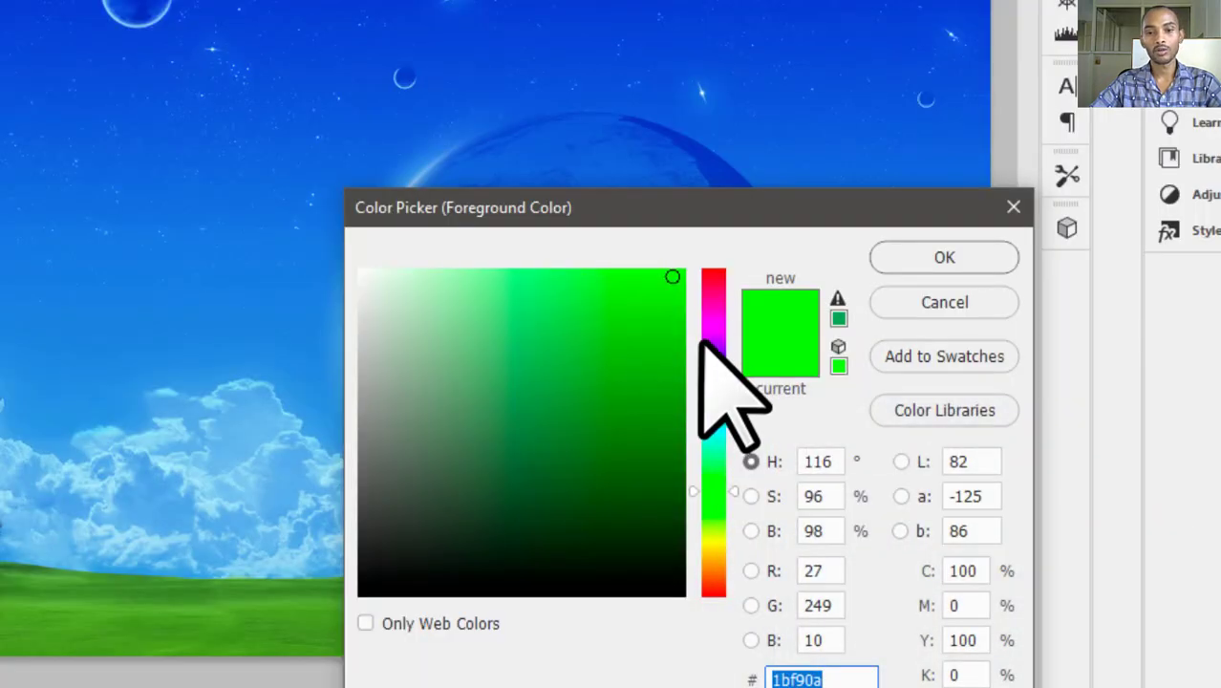
Set the foreground color to red (#f90a31), paint a diagonal test stroke in the left part of the sky, and undo it
{"action": "left_click_drag", "start_coordinate": [705, 336], "coordinate": [706, 287]}
{"action": "left_click", "coordinate": [708, 278]}
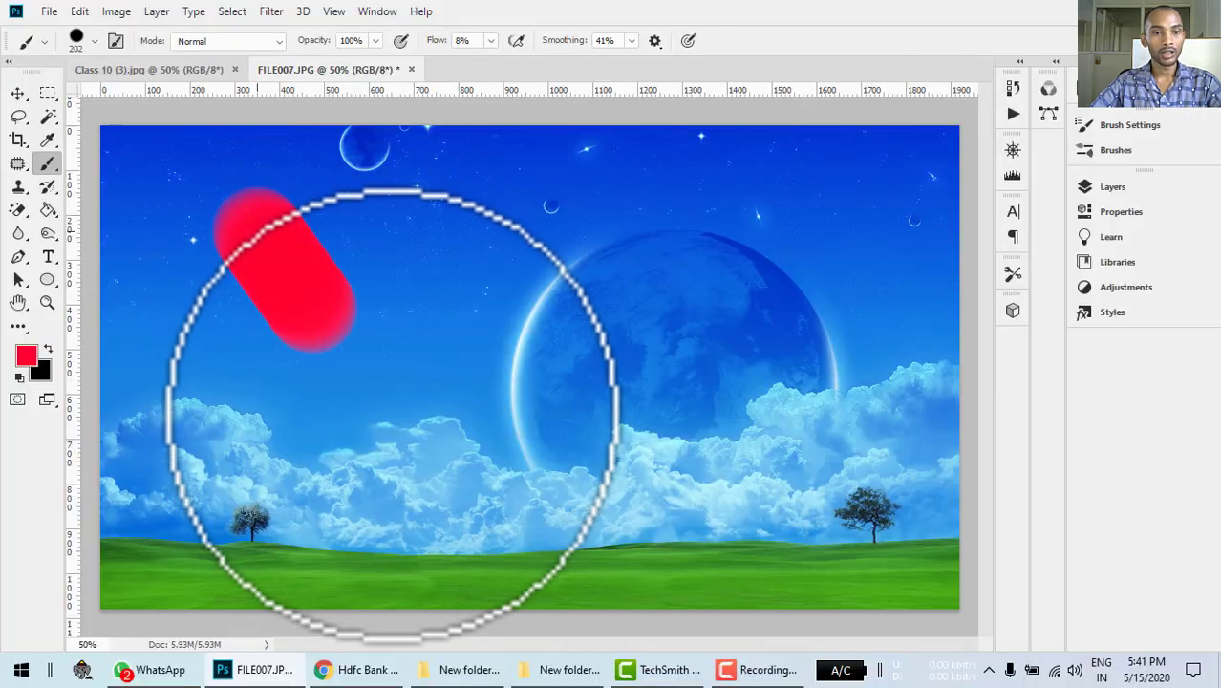
{"action": "left_click_drag", "start_coordinate": [397, 413], "coordinate": [361, 375]}
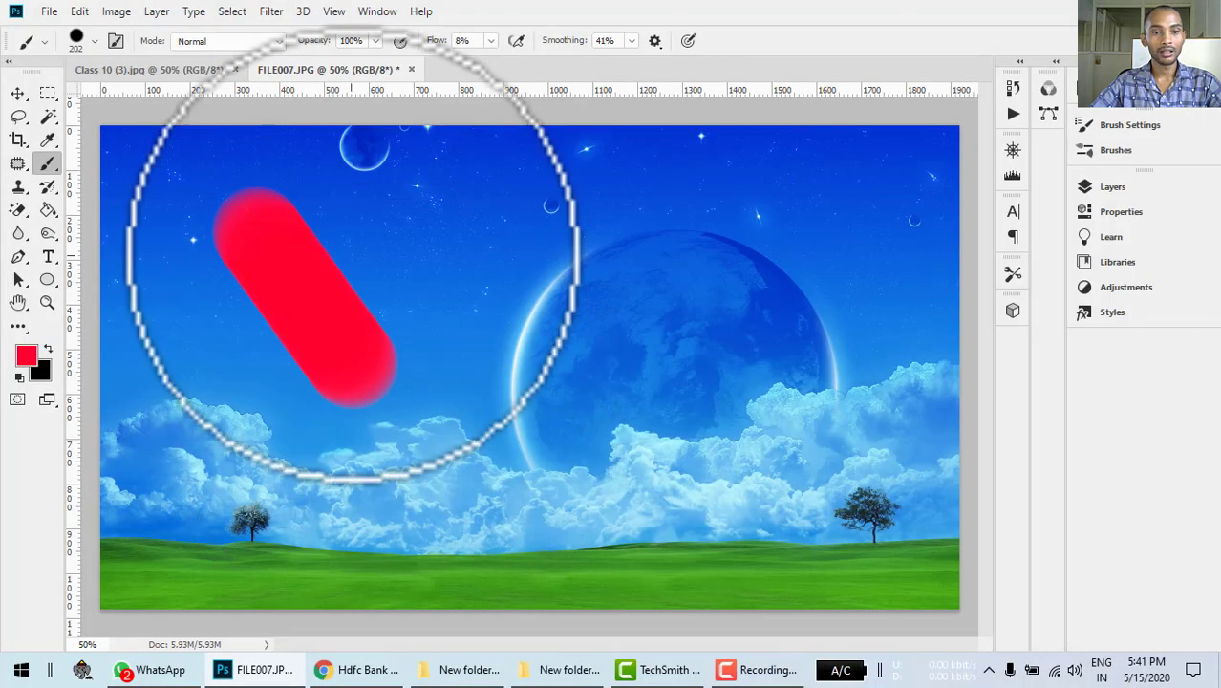
{"action": "left_click_drag", "start_coordinate": [348, 232], "coordinate": [477, 416]}
{"action": "key", "text": "ctrl+z"}
{"action": "key", "text": "ctrl+z"}
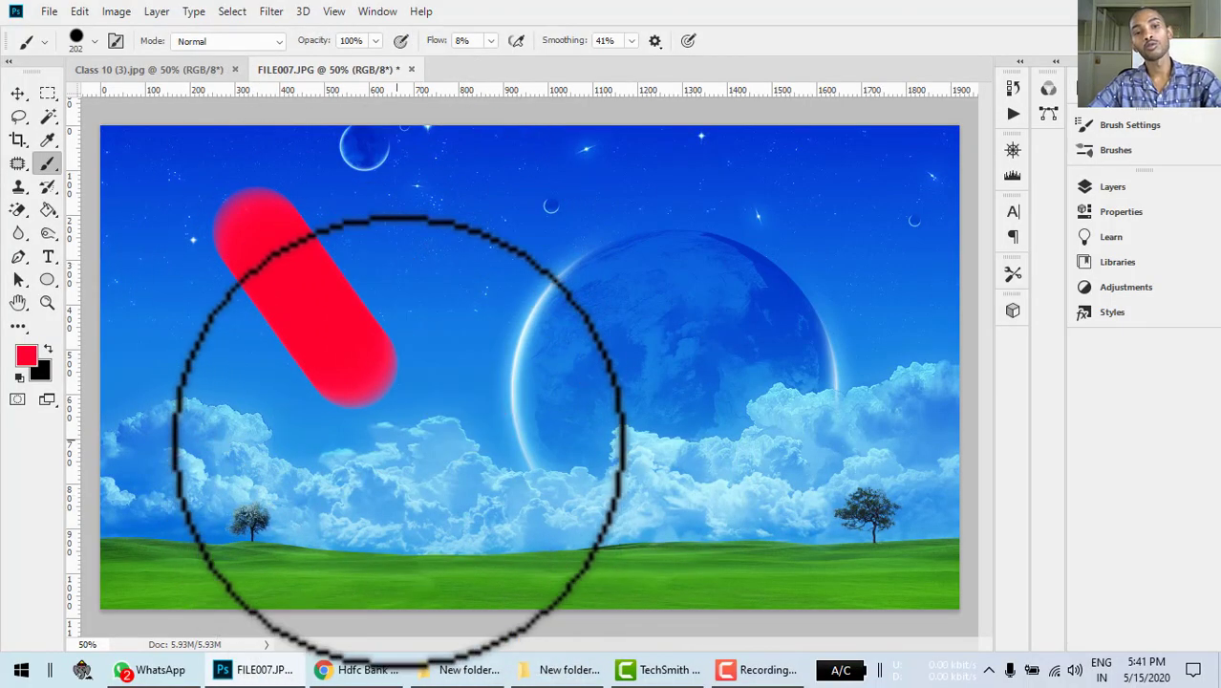
Choose the Soft Round brush with 0% hardness and display the detailed brush settings
{"action": "left_click", "coordinate": [94, 40]}
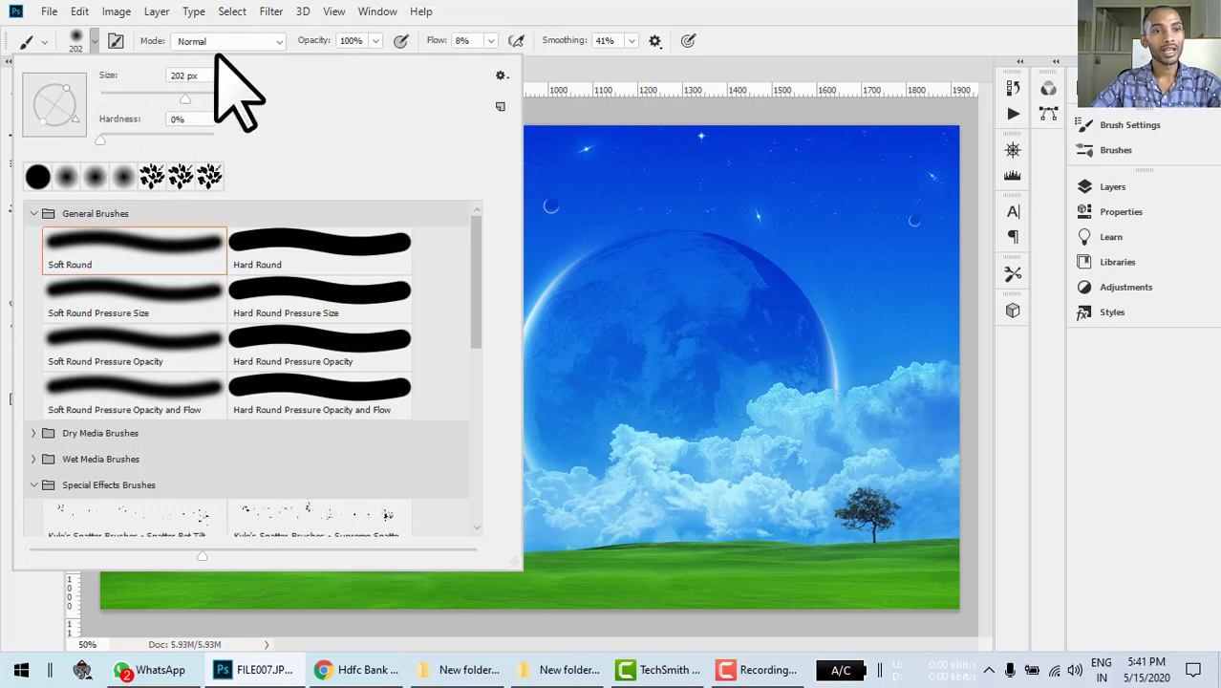
{"action": "left_click", "coordinate": [732, 3]}
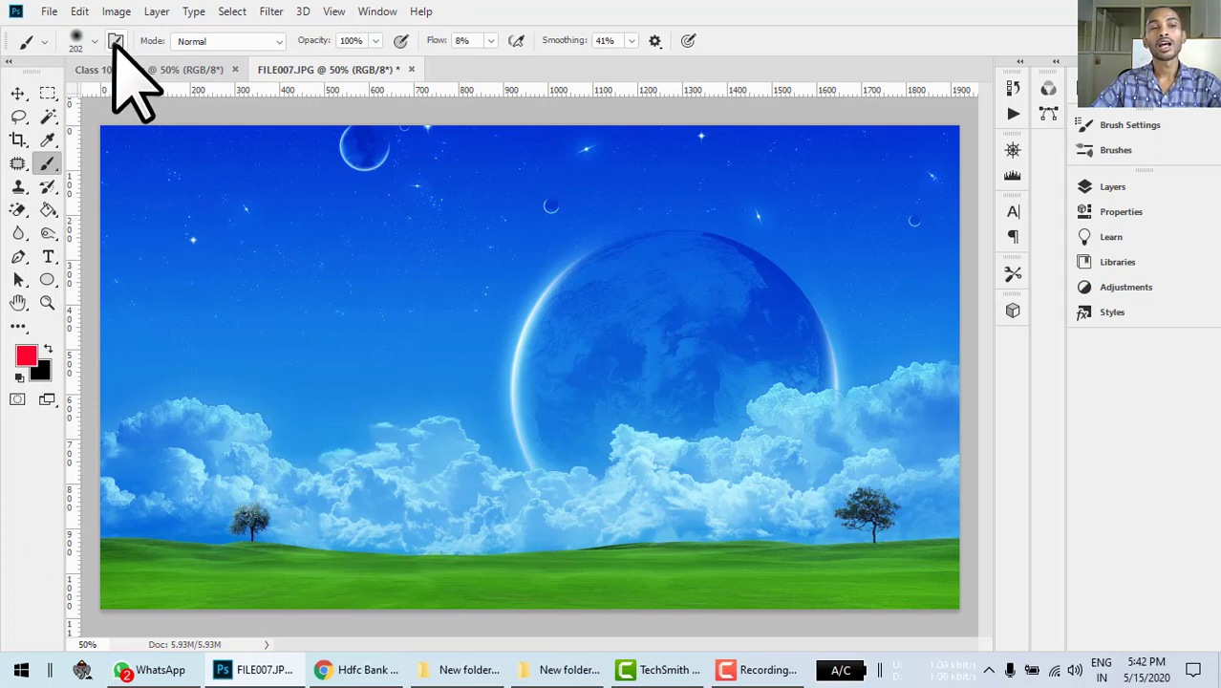
{"action": "left_click", "coordinate": [115, 41]}
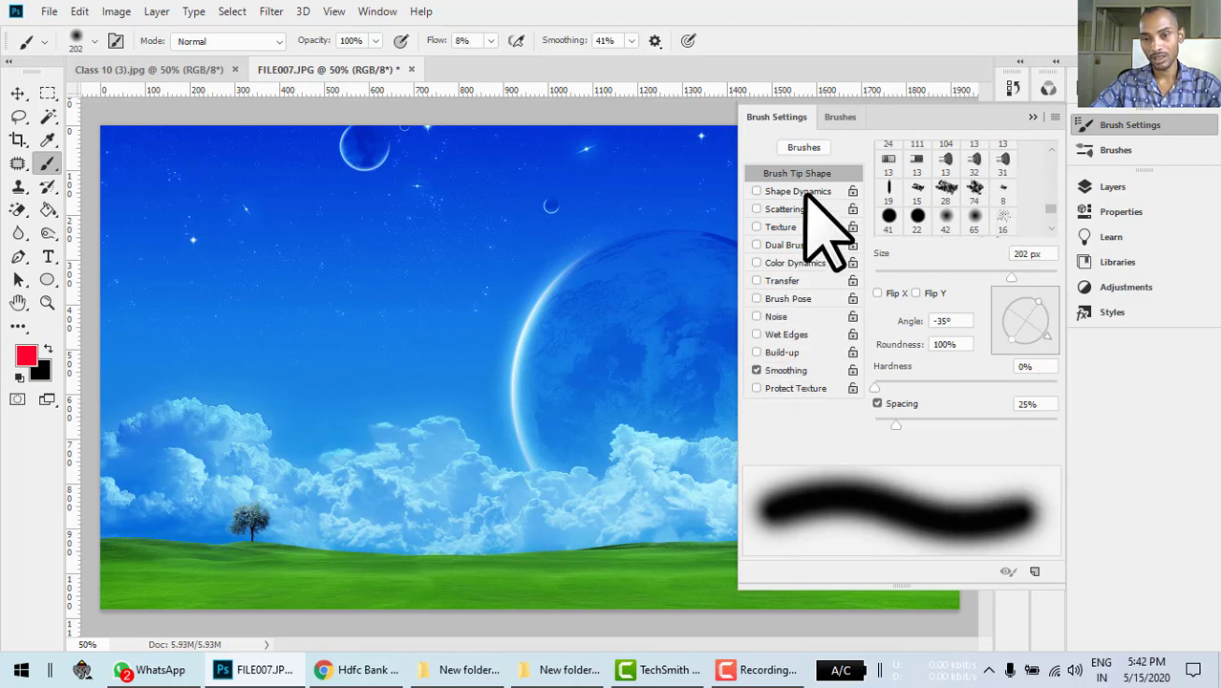
Choose the 26 px concentric-circle brush tip and paint a short diagonal stroke in the upper-left sky
{"action": "scroll", "coordinate": [975, 218], "scroll_direction": "down", "scroll_amount": 1}
{"action": "scroll", "coordinate": [975, 219], "scroll_direction": "down", "scroll_amount": 6}
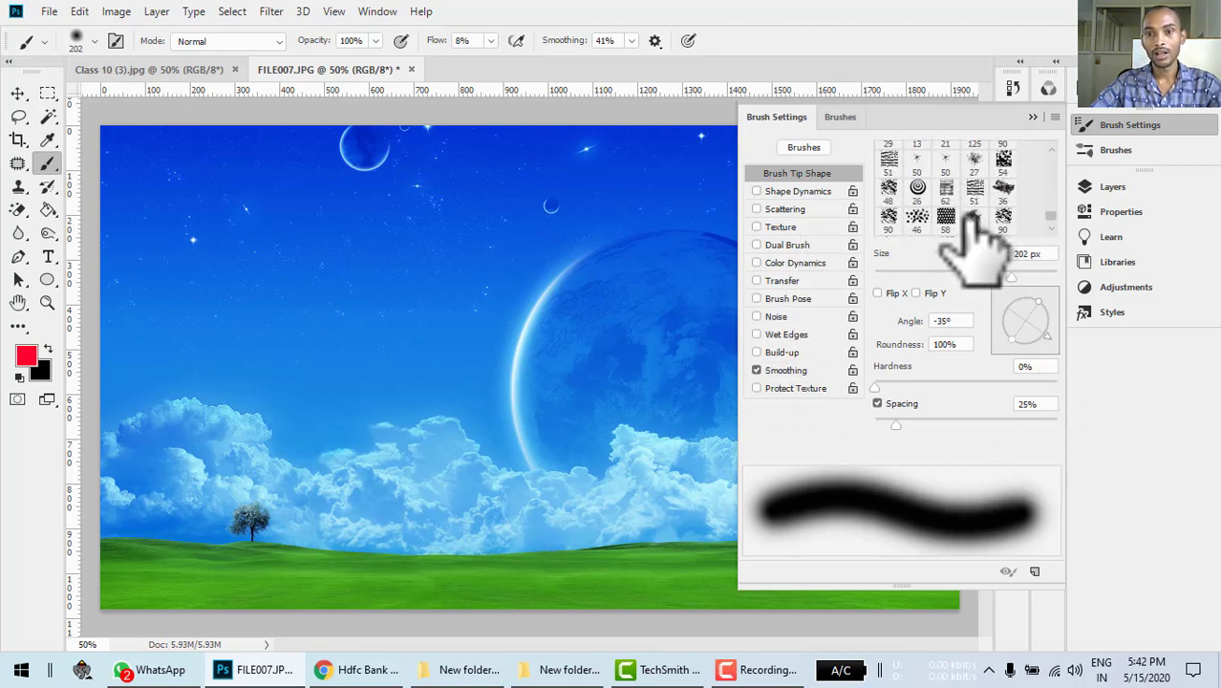
{"action": "left_click", "coordinate": [917, 187]}
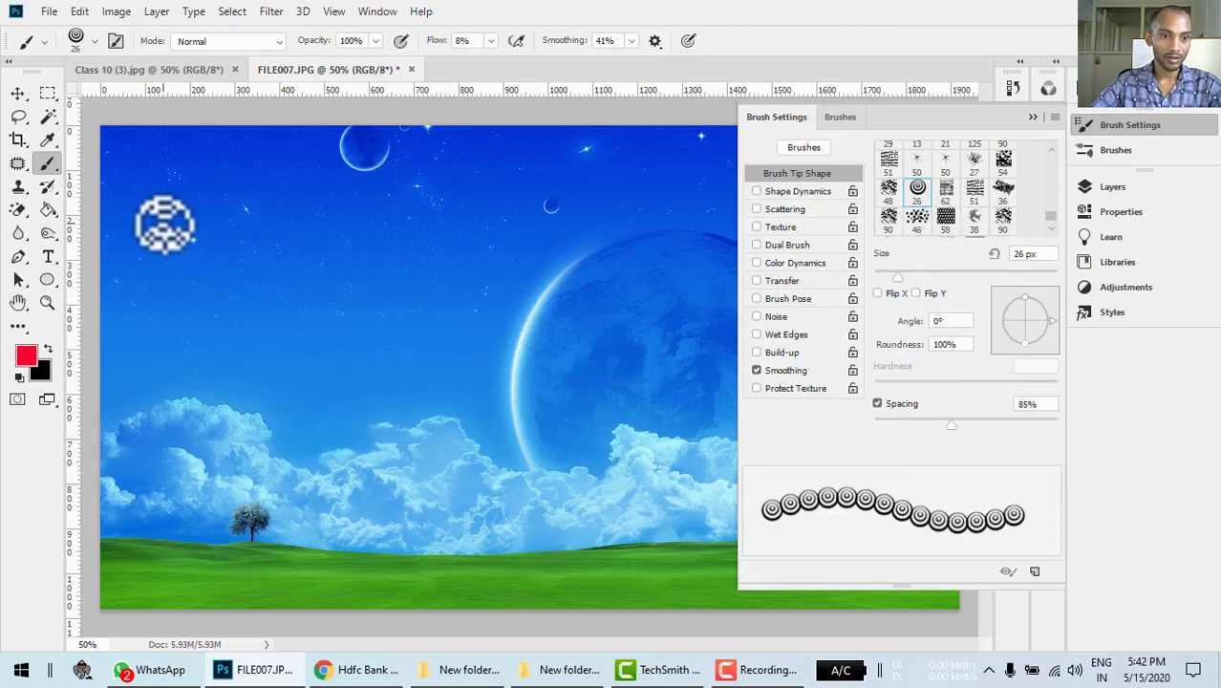
{"action": "left_click_drag", "start_coordinate": [164, 218], "coordinate": [251, 309]}
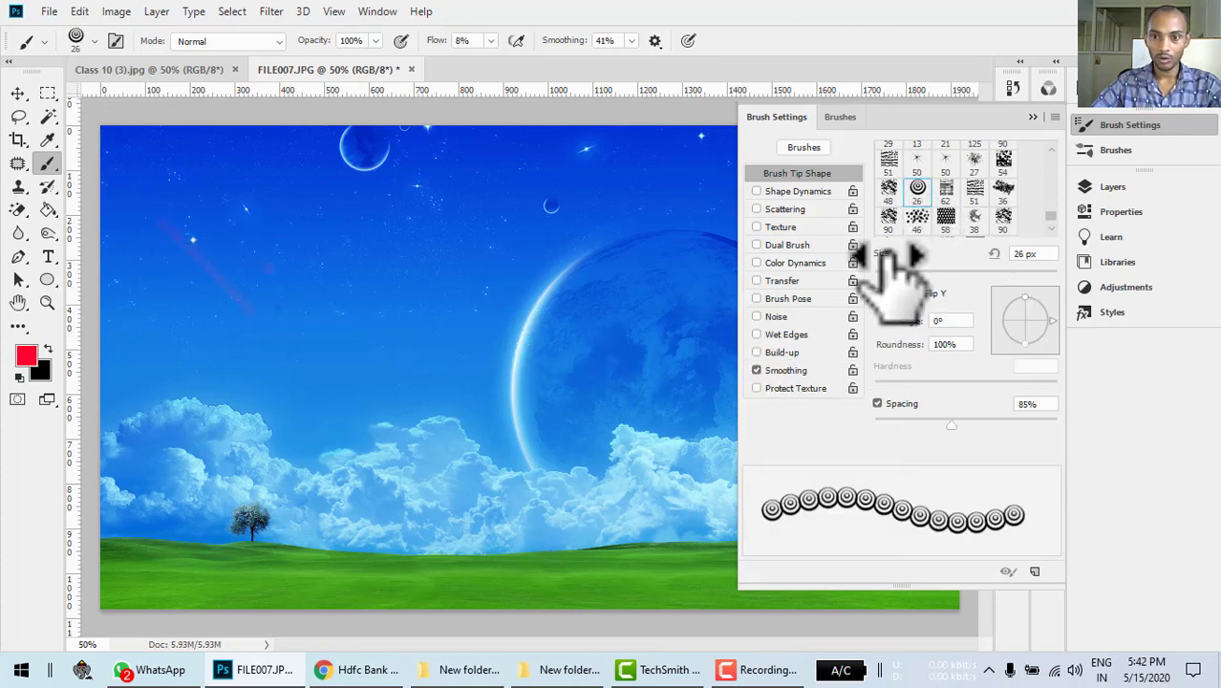
Choose the 63 px textured brush tip and paint two parallel red diagonal strokes across the sky
{"action": "scroll", "coordinate": [918, 215], "scroll_direction": "down", "scroll_amount": 2}
{"action": "scroll", "coordinate": [999, 239], "scroll_direction": "down", "scroll_amount": 1}
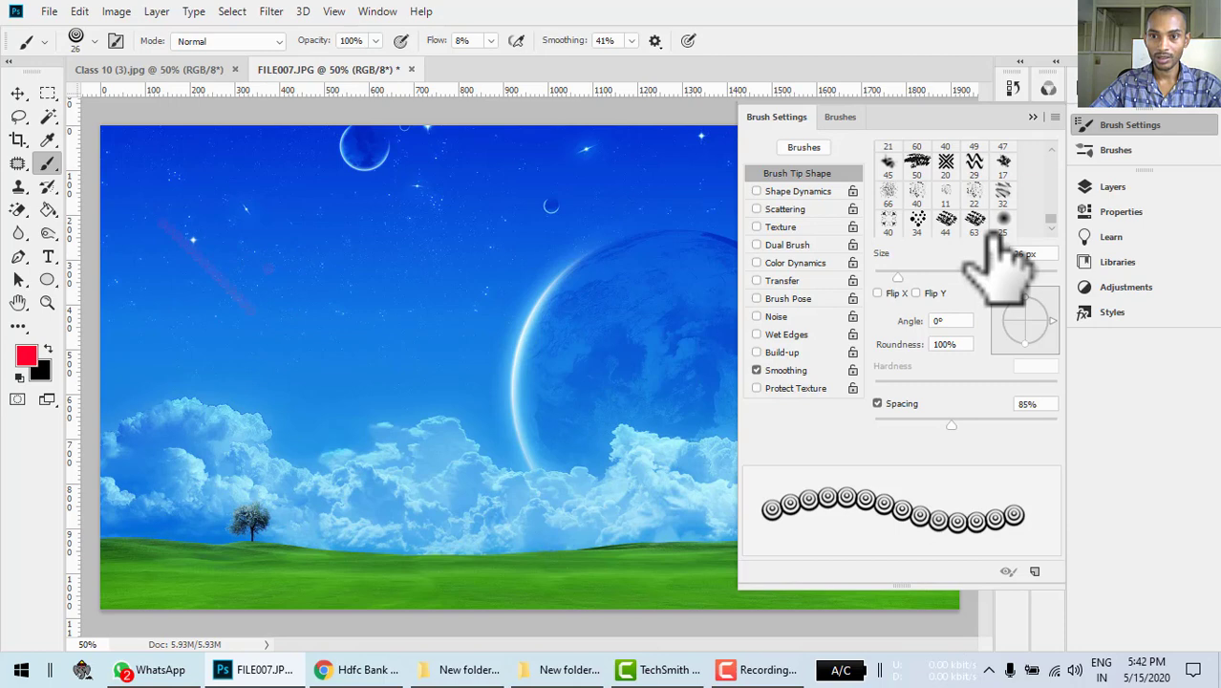
{"action": "left_click", "coordinate": [975, 220]}
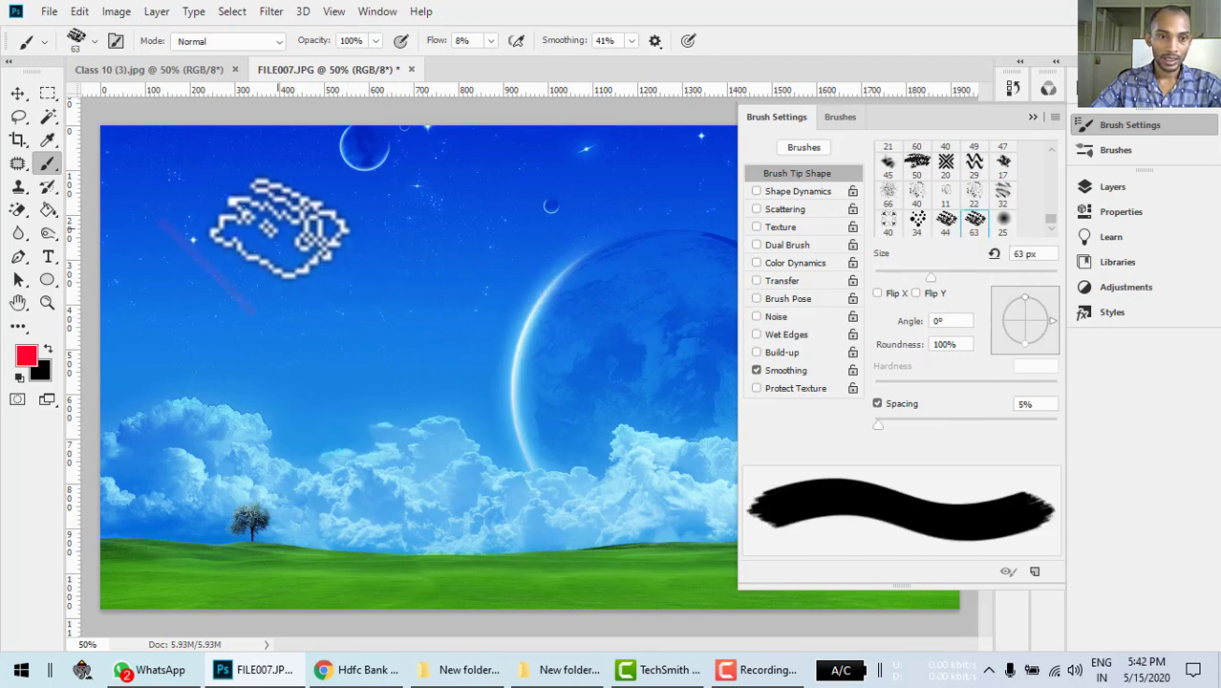
{"action": "left_click_drag", "start_coordinate": [279, 231], "coordinate": [502, 463]}
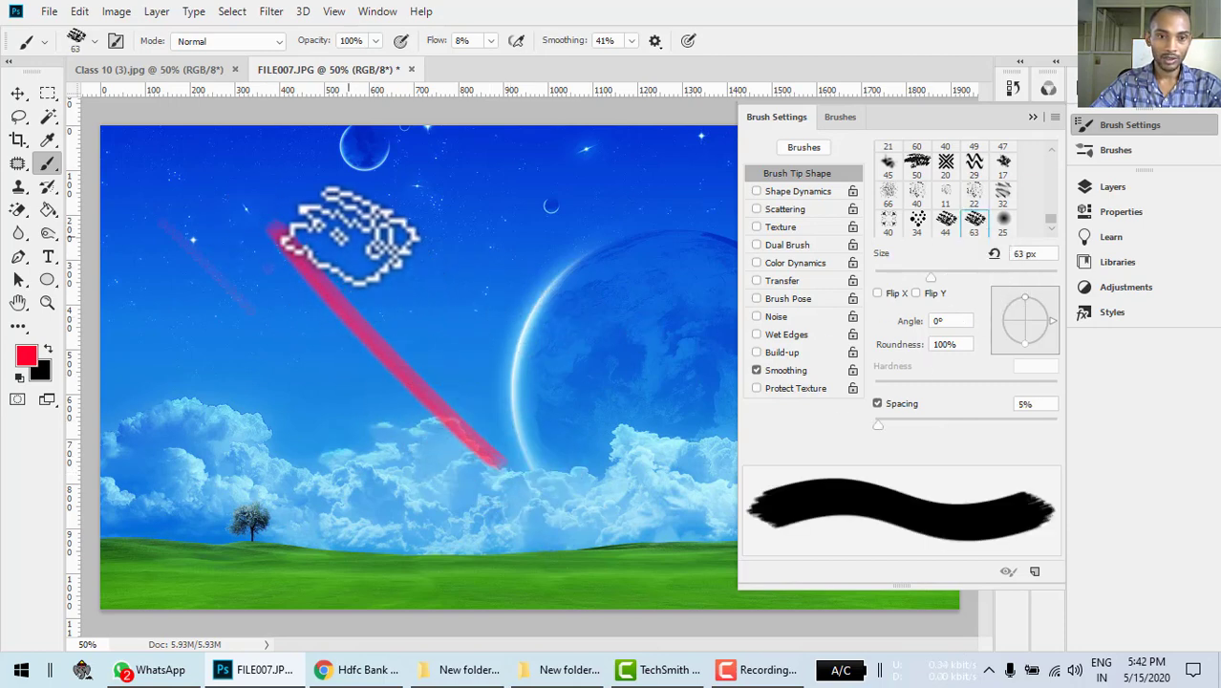
{"action": "left_click_drag", "start_coordinate": [349, 236], "coordinate": [475, 382]}
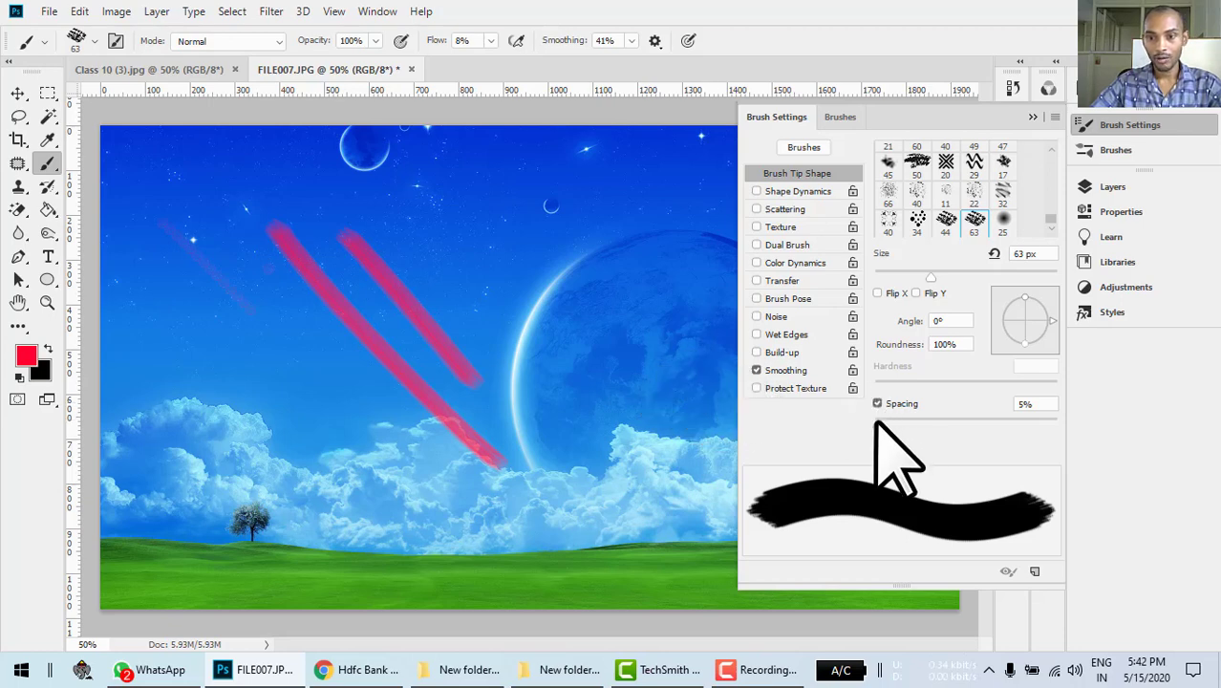
Set the brush tip spacing to 149%, paint spaced diagonal test strokes over the left sky, and undo the test strokes
{"action": "left_click_drag", "start_coordinate": [878, 421], "coordinate": [990, 431]}
{"action": "left_click_drag", "start_coordinate": [151, 248], "coordinate": [362, 454]}
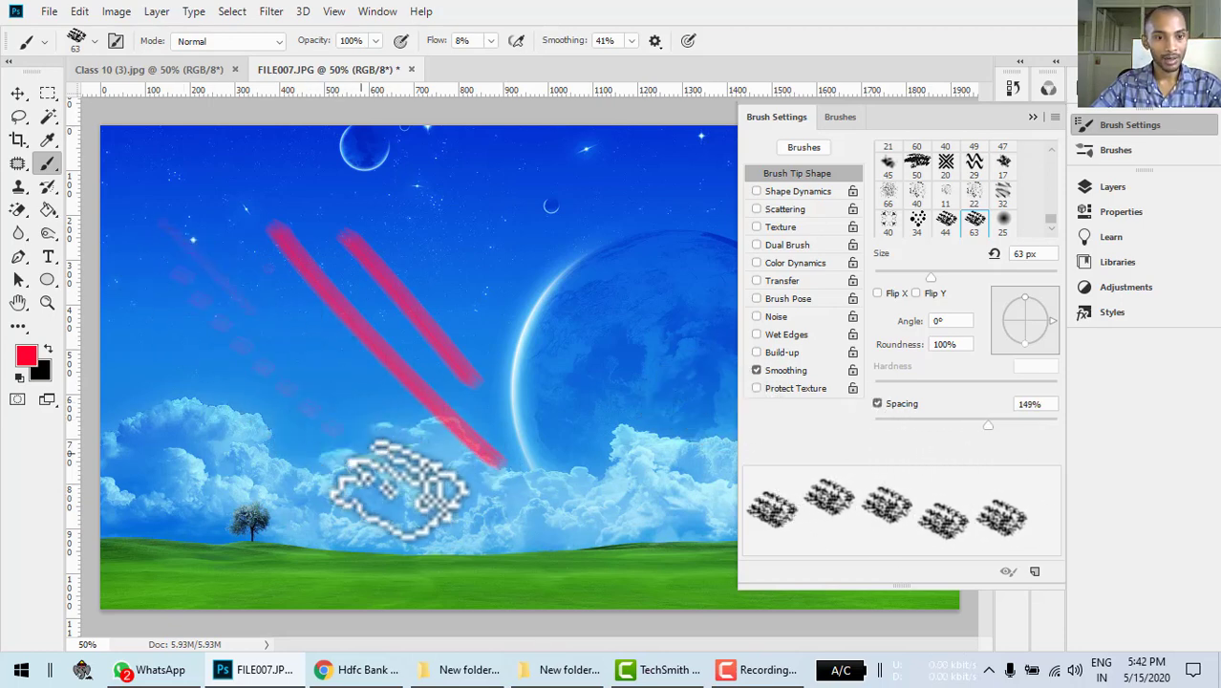
{"action": "left_click_drag", "start_coordinate": [253, 318], "coordinate": [474, 546]}
{"action": "left_click_drag", "start_coordinate": [304, 389], "coordinate": [420, 499]}
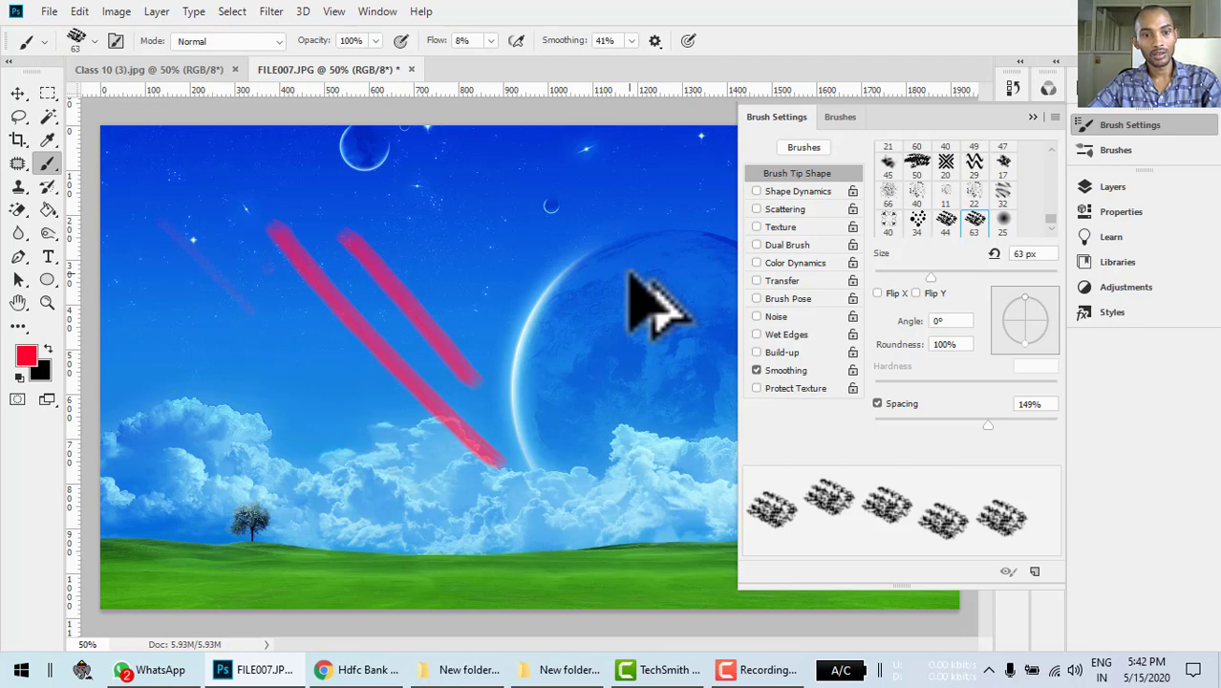
{"action": "key", "text": "ctrl+z"}
{"action": "key", "text": "ctrl+z"}
Set the foreground color to near-black (#080808)
{"action": "left_click", "coordinate": [26, 354]}
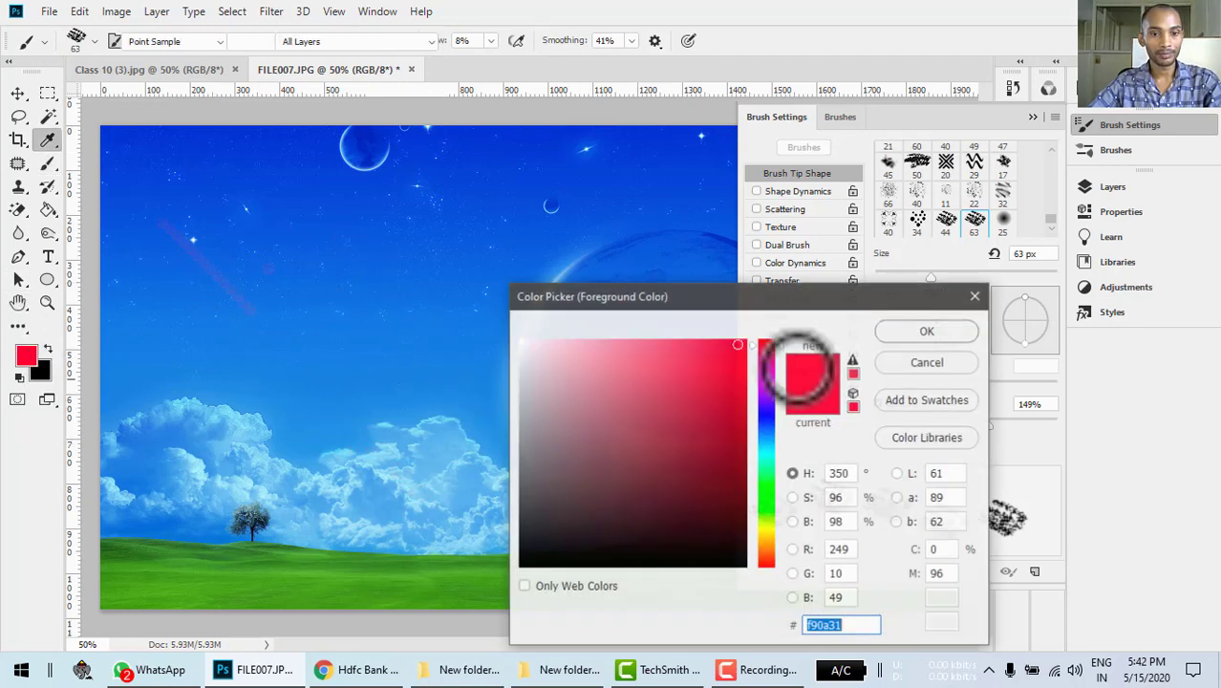
{"action": "left_click", "coordinate": [532, 547]}
{"action": "left_click_drag", "start_coordinate": [531, 547], "coordinate": [524, 562]}
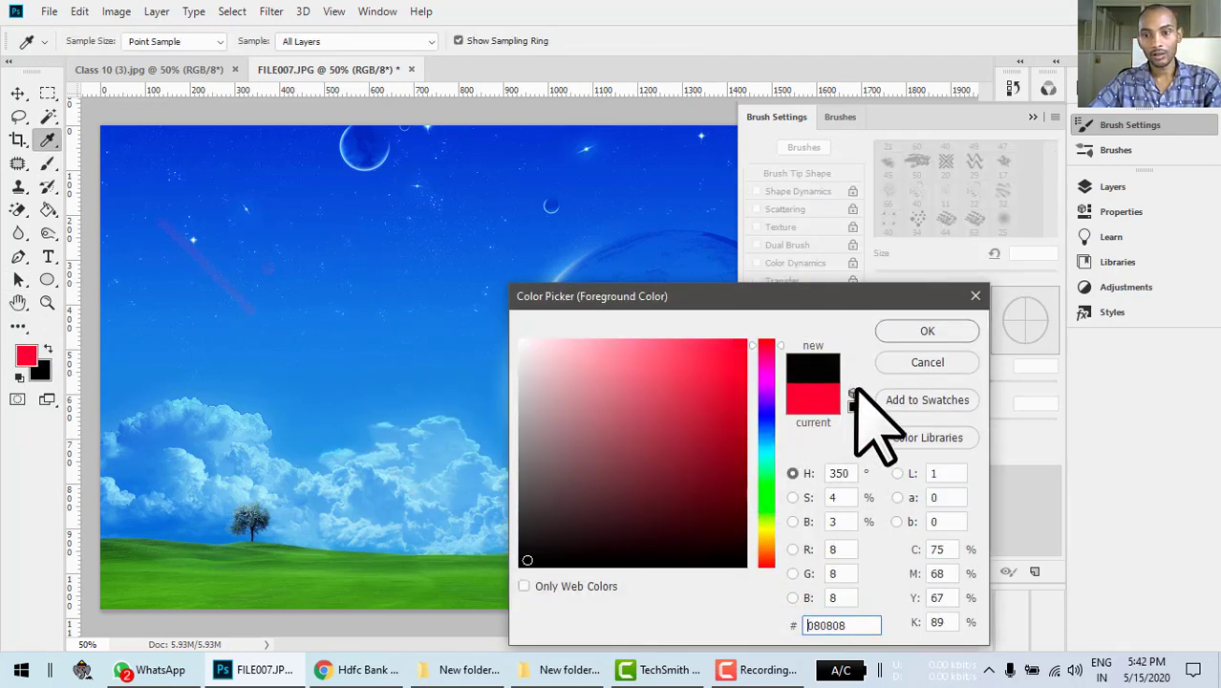
{"action": "left_click", "coordinate": [925, 331]}
Choose the 74 px textured brush tip and set its spacing to 62%
{"action": "scroll", "coordinate": [958, 215], "scroll_direction": "down", "scroll_amount": 4}
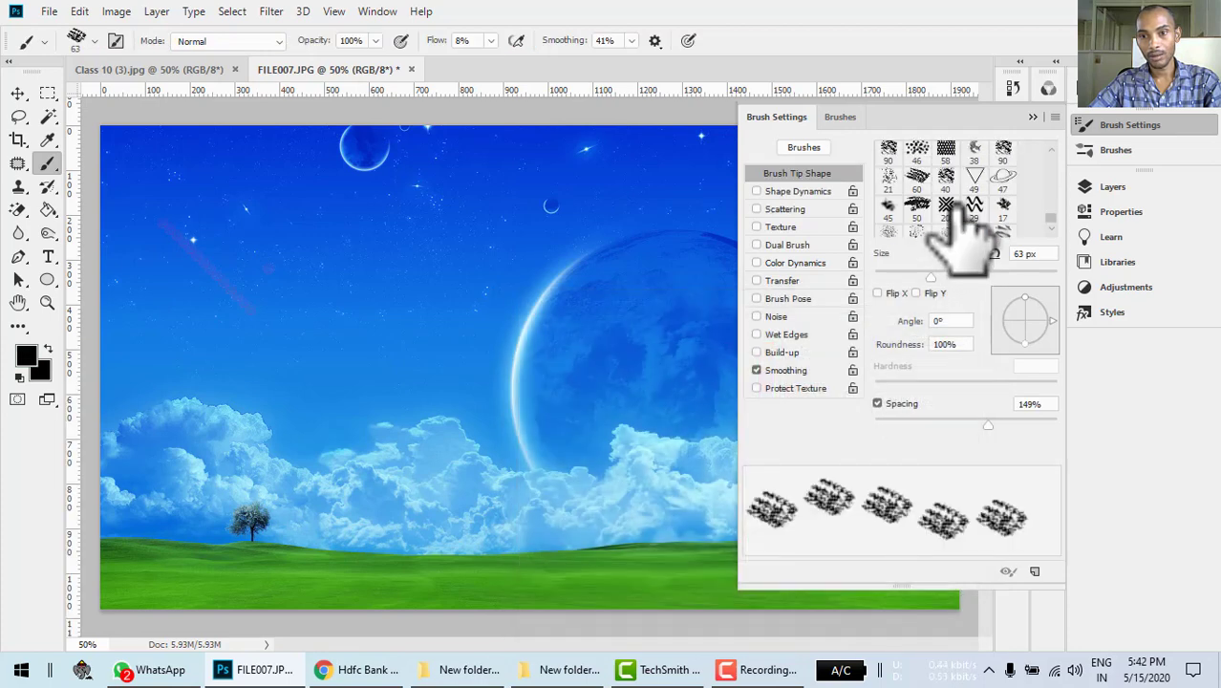
{"action": "scroll", "coordinate": [958, 215], "scroll_direction": "up", "scroll_amount": 6}
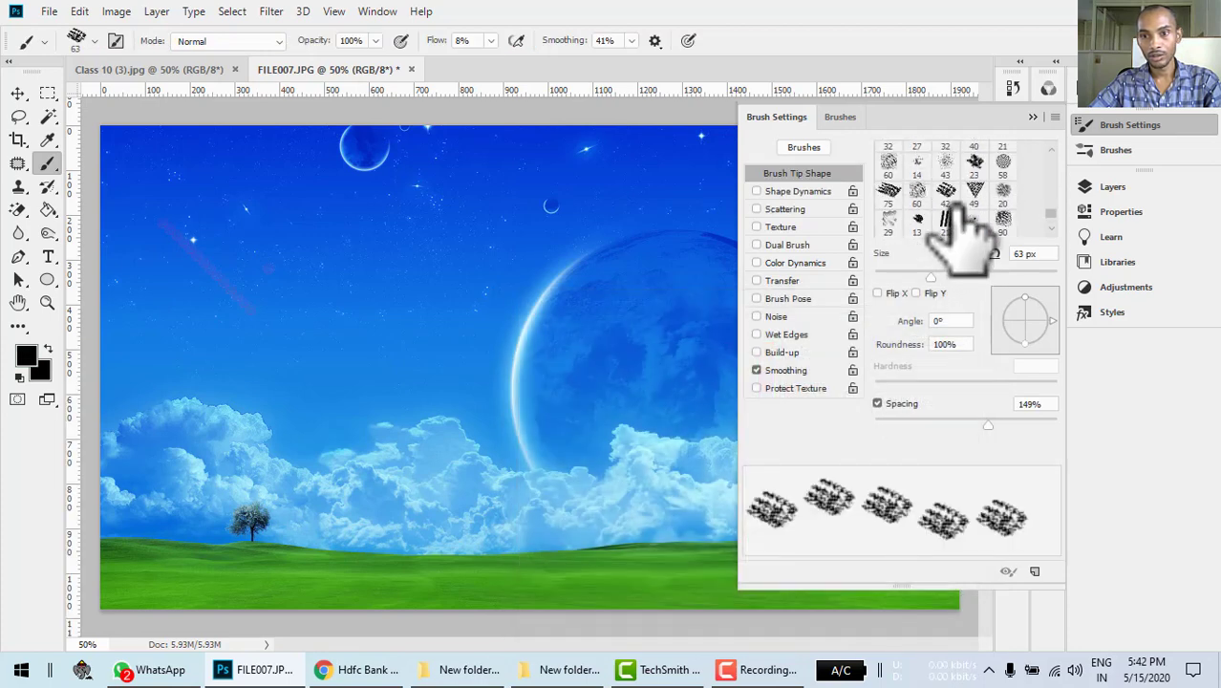
{"action": "scroll", "coordinate": [957, 208], "scroll_direction": "up", "scroll_amount": 5}
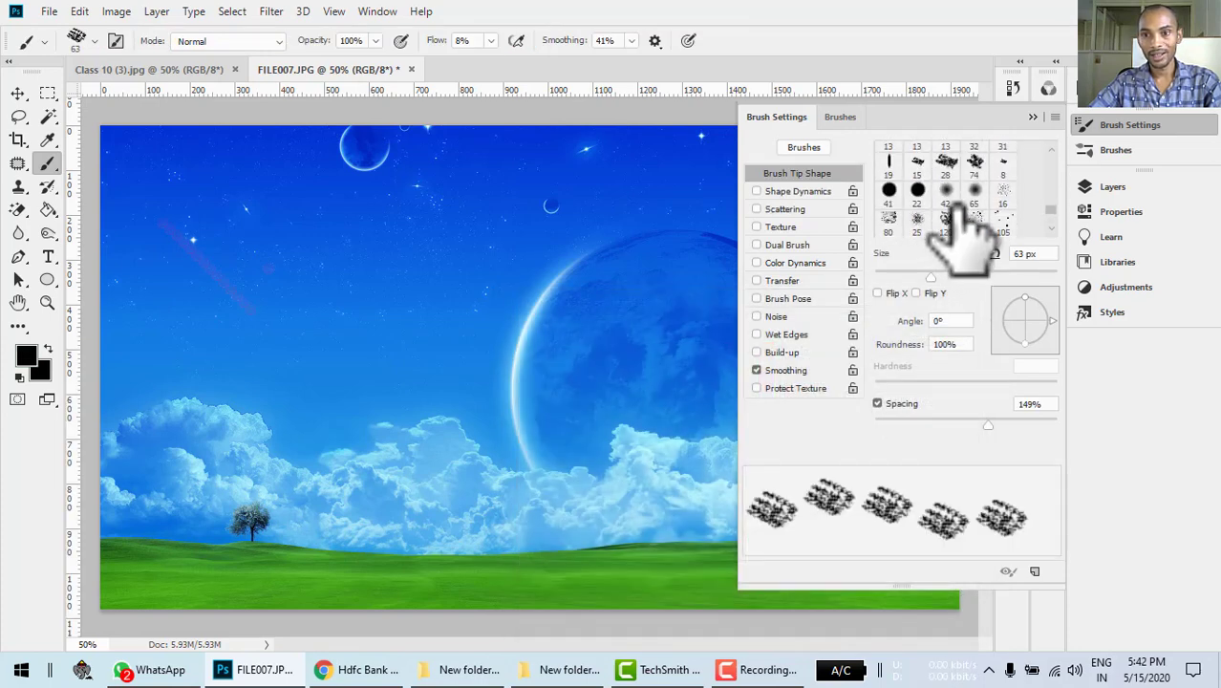
{"action": "left_click", "coordinate": [975, 176]}
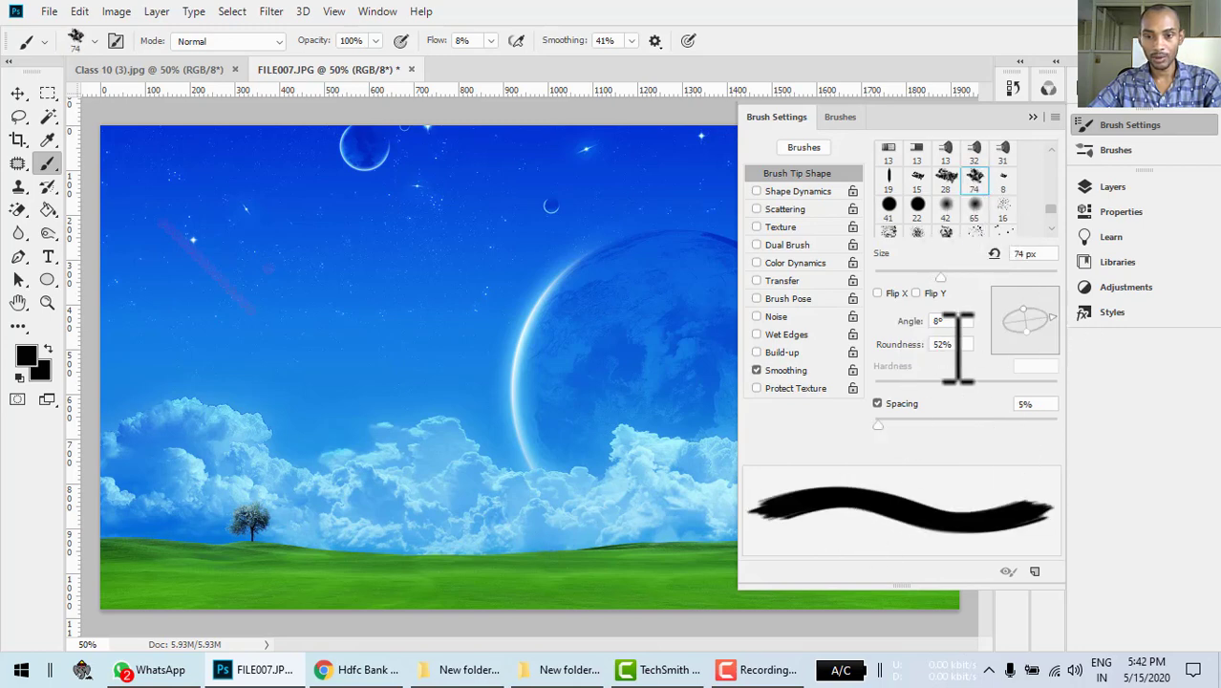
{"action": "mouse_move", "coordinate": [884, 418]}
{"action": "left_mouse_down"}
{"action": "mouse_move", "coordinate": [953, 434]}
{"action": "mouse_move", "coordinate": [929, 425]}
{"action": "left_mouse_up"}
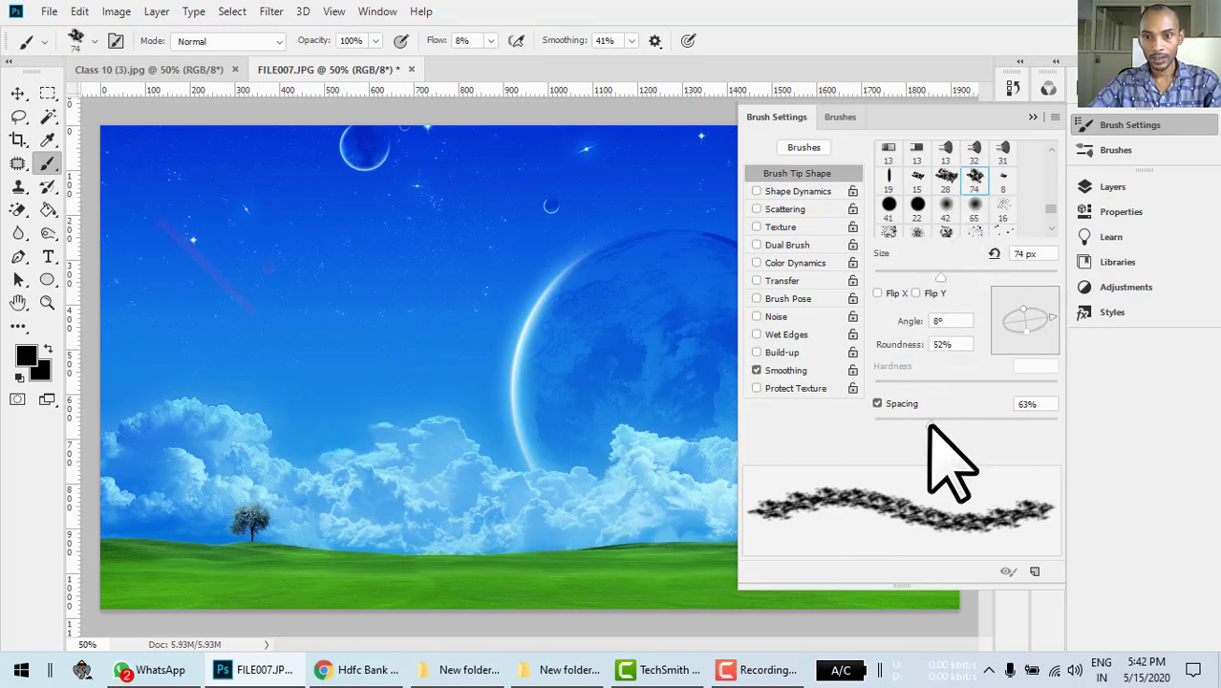
Choose the 69 px flower brush tip and paint two diagonal strokes, the second with flow at 76% and smoothing at 97%
{"action": "scroll", "coordinate": [971, 192], "scroll_direction": "up", "scroll_amount": 3}
{"action": "scroll", "coordinate": [970, 191], "scroll_direction": "up", "scroll_amount": 5}
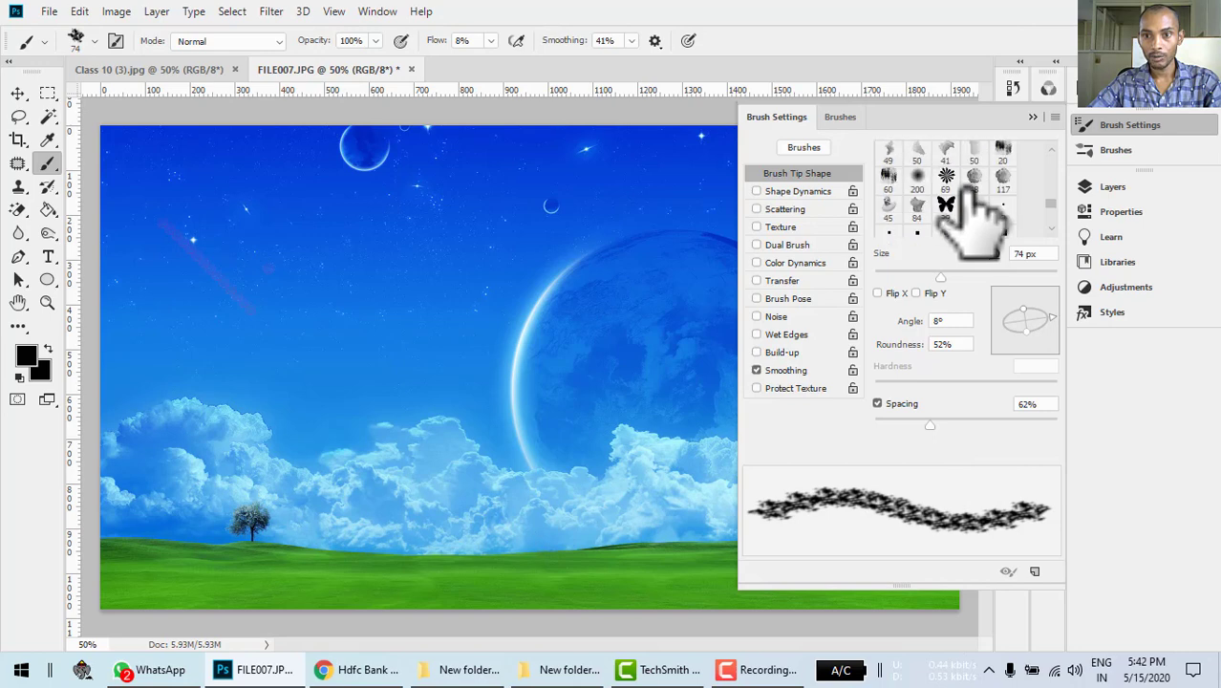
{"action": "scroll", "coordinate": [965, 191], "scroll_direction": "down", "scroll_amount": 2}
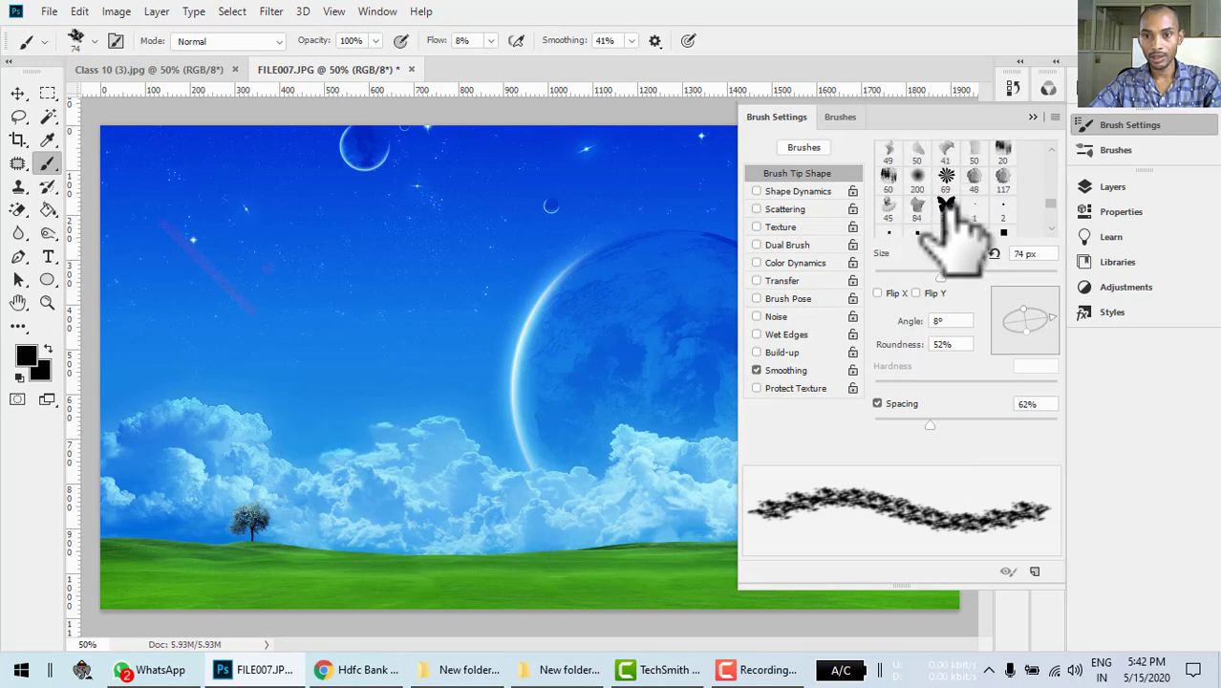
{"action": "left_click", "coordinate": [949, 208]}
{"action": "scroll", "coordinate": [950, 192], "scroll_direction": "up", "scroll_amount": 1}
{"action": "left_click", "coordinate": [946, 178]}
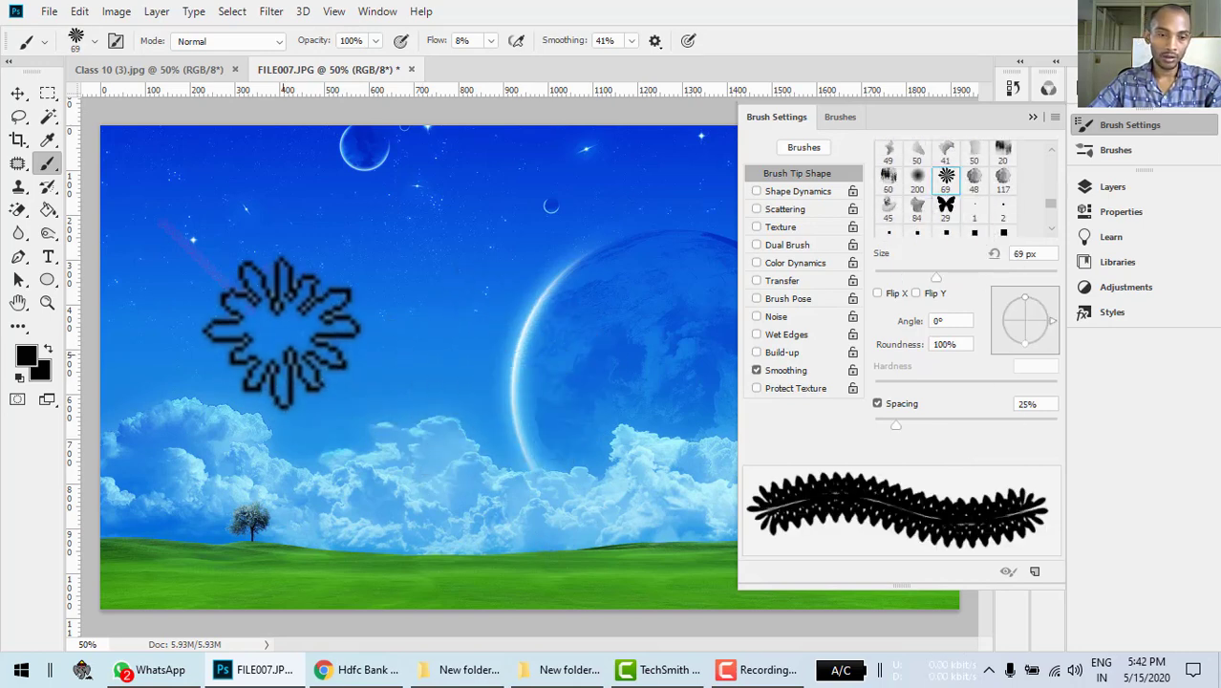
{"action": "left_click_drag", "start_coordinate": [325, 368], "coordinate": [459, 445]}
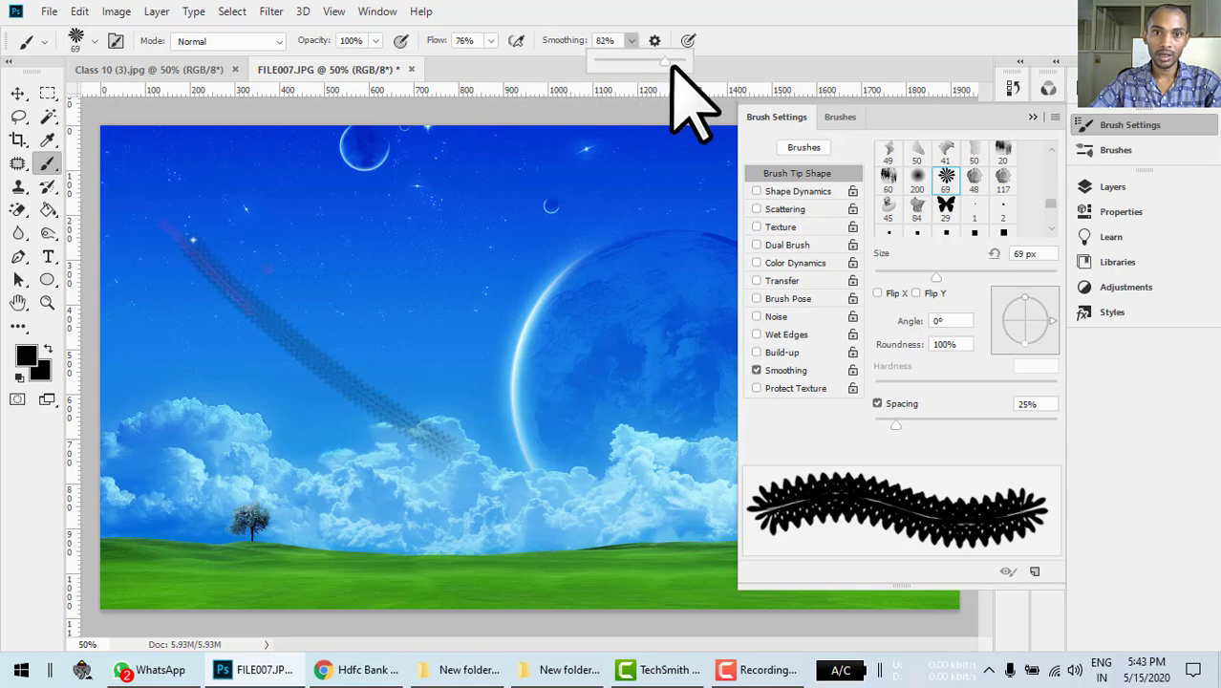
{"action": "mouse_move", "coordinate": [292, 218]}
{"action": "left_mouse_down"}
{"action": "mouse_move", "coordinate": [540, 457]}
{"action": "mouse_move", "coordinate": [597, 485]}
{"action": "mouse_move", "coordinate": [612, 521]}
{"action": "left_mouse_up"}
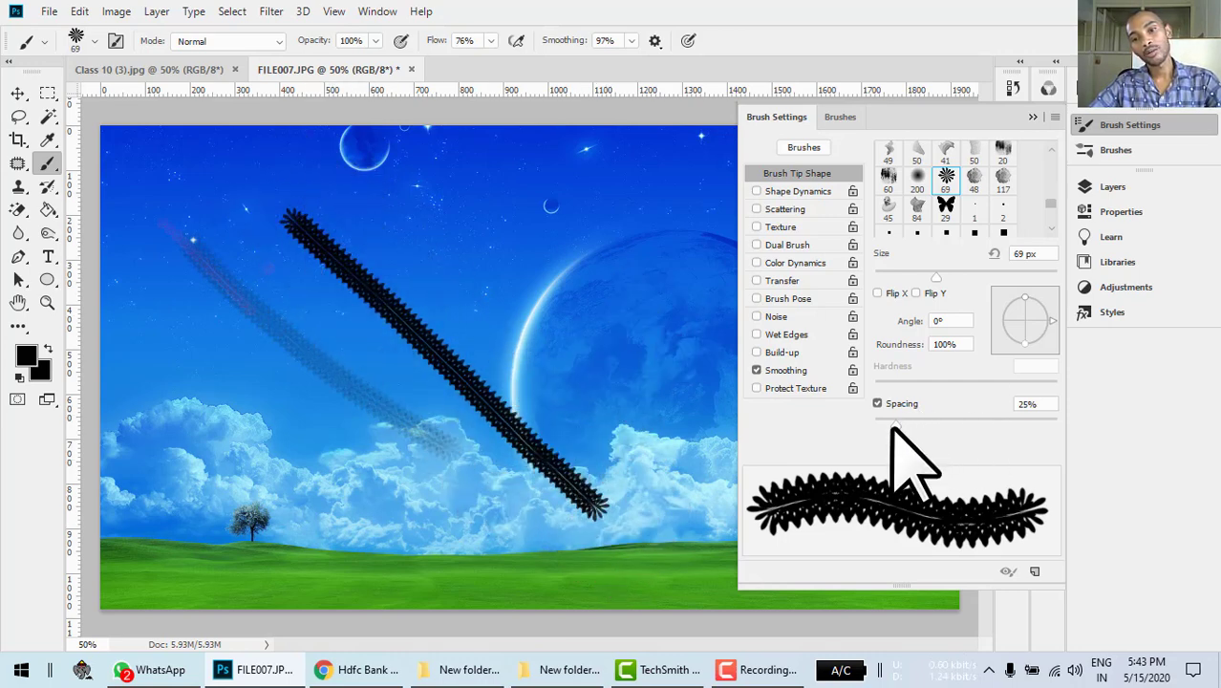
Set the flower tip's spacing to 149% and paint three diagonal rows of separate flowers across the sky
{"action": "left_click_drag", "start_coordinate": [894, 421], "coordinate": [1000, 422]}
{"action": "mouse_move", "coordinate": [186, 338]}
{"action": "left_mouse_down"}
{"action": "mouse_move", "coordinate": [290, 432]}
{"action": "mouse_move", "coordinate": [409, 499]}
{"action": "left_mouse_up"}
{"action": "mouse_move", "coordinate": [463, 190]}
{"action": "left_mouse_down"}
{"action": "mouse_move", "coordinate": [602, 359]}
{"action": "mouse_move", "coordinate": [668, 486]}
{"action": "left_mouse_up"}
{"action": "mouse_move", "coordinate": [585, 232]}
{"action": "left_mouse_down"}
{"action": "mouse_move", "coordinate": [662, 354]}
{"action": "mouse_move", "coordinate": [697, 368]}
{"action": "mouse_move", "coordinate": [684, 387]}
{"action": "mouse_move", "coordinate": [688, 437]}
{"action": "left_mouse_up"}
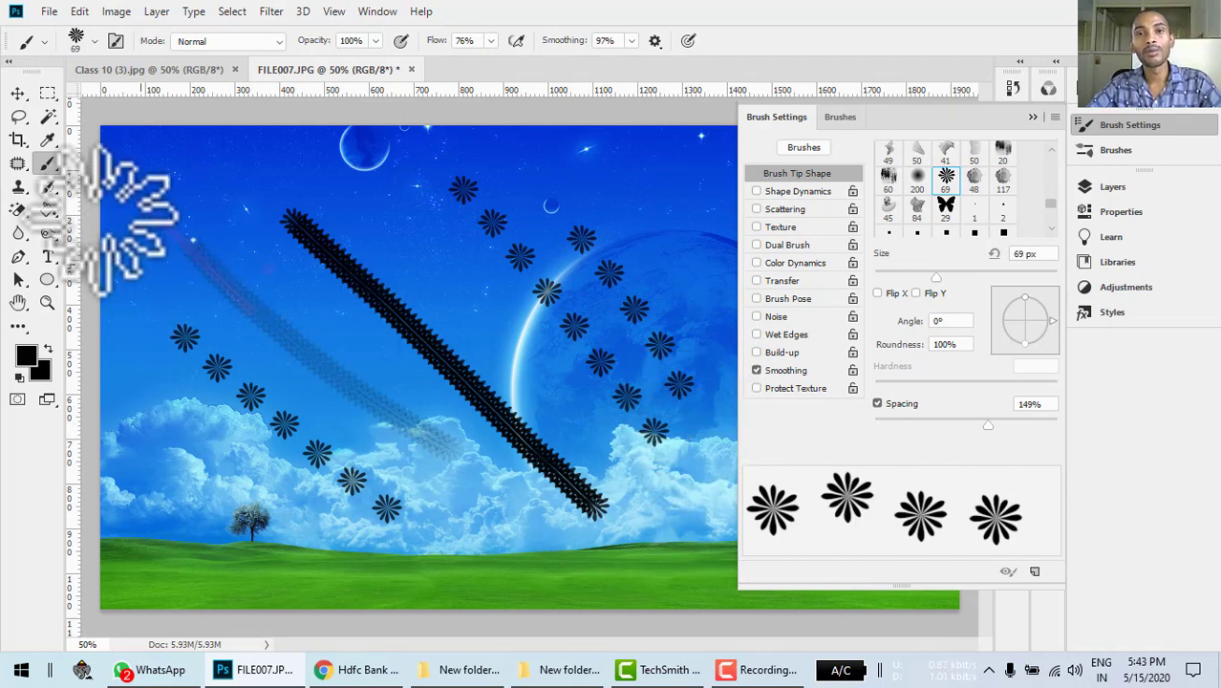
Undo all the flower strokes and rotate the flower brush tip to an angle of -49°
{"action": "key", "text": "ctrl+z"}
{"action": "key", "text": "ctrl+z"}
{"action": "key", "text": "ctrl+z"}
{"action": "key", "text": "ctrl+z"}
{"action": "key", "text": "ctrl+z"}
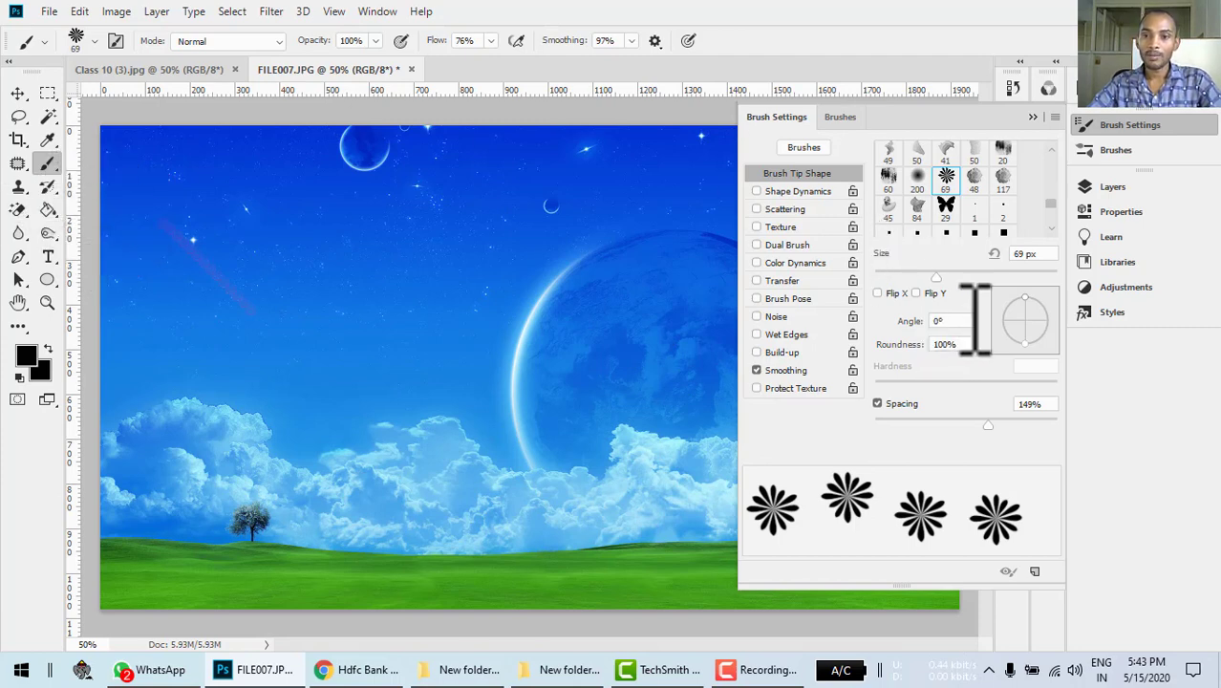
{"action": "mouse_move", "coordinate": [1037, 318]}
{"action": "left_mouse_down"}
{"action": "mouse_move", "coordinate": [995, 315]}
{"action": "mouse_move", "coordinate": [1039, 368]}
{"action": "mouse_move", "coordinate": [1025, 259]}
{"action": "mouse_move", "coordinate": [1011, 346]}
{"action": "mouse_move", "coordinate": [980, 244]}
{"action": "mouse_move", "coordinate": [967, 313]}
{"action": "left_mouse_up"}
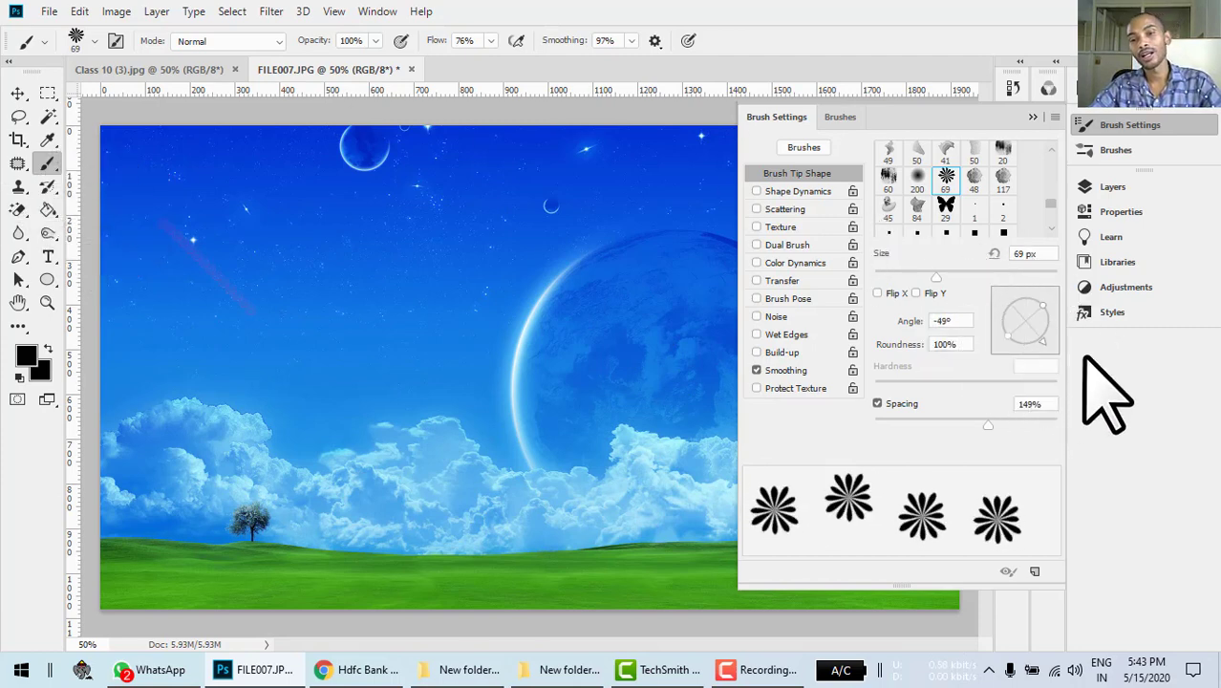
Choose the butterfly brush tip, enlarge it to 190 px and stamp one butterfly in the left part of the sky
{"action": "left_click", "coordinate": [948, 208]}
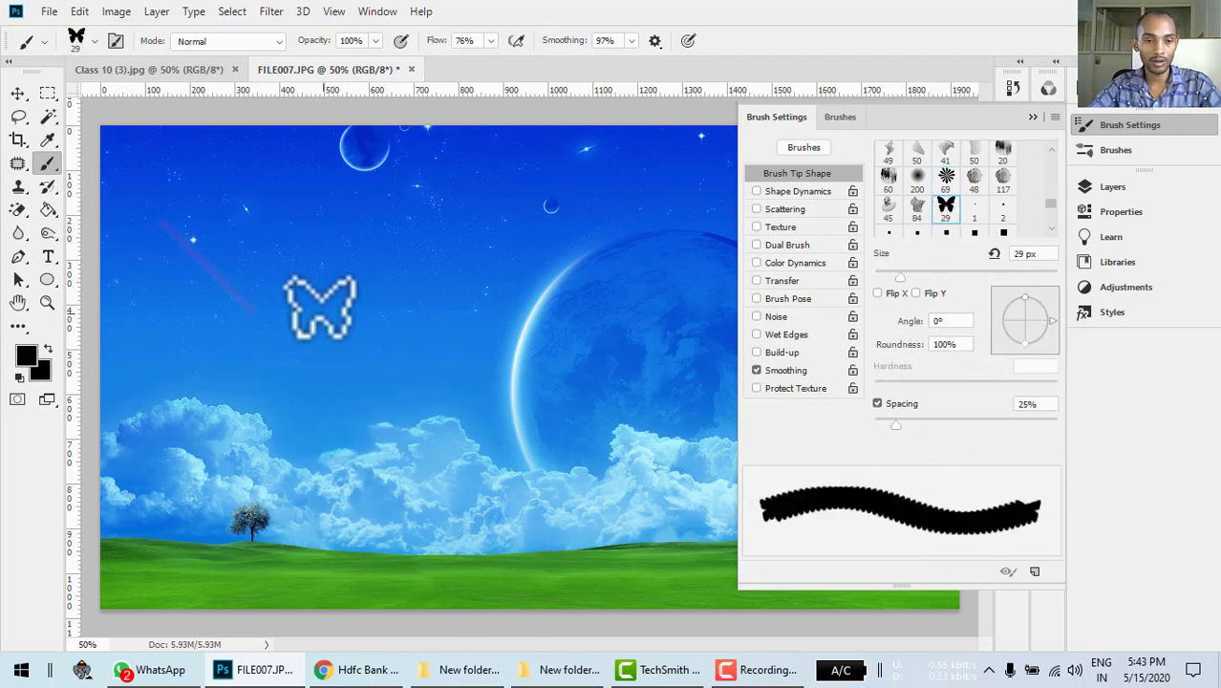
{"action": "right_click", "coordinate": [314, 269]}
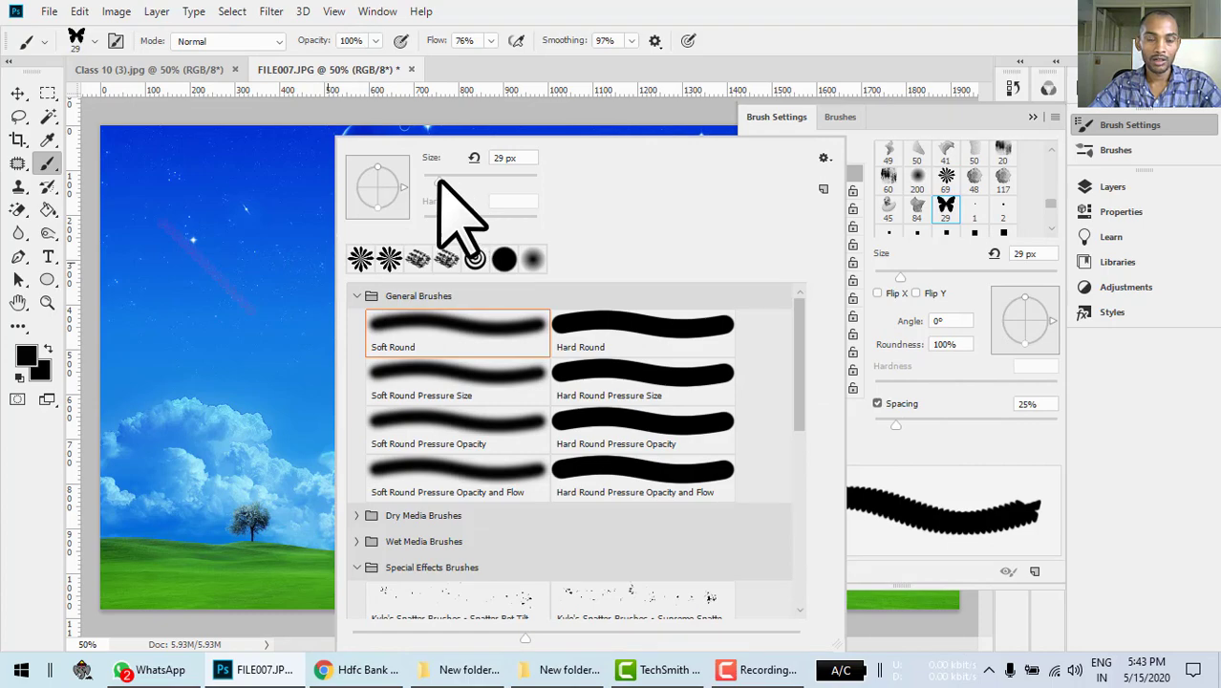
{"action": "left_click_drag", "start_coordinate": [508, 195], "coordinate": [501, 186]}
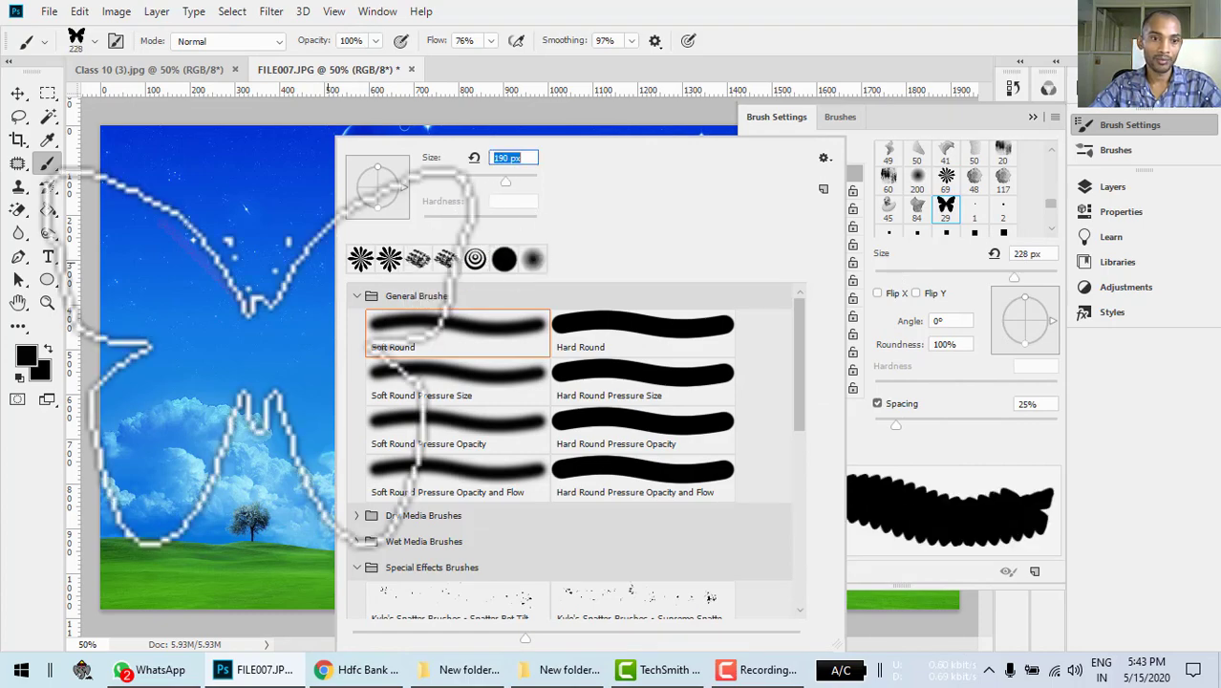
{"action": "left_click", "coordinate": [255, 318]}
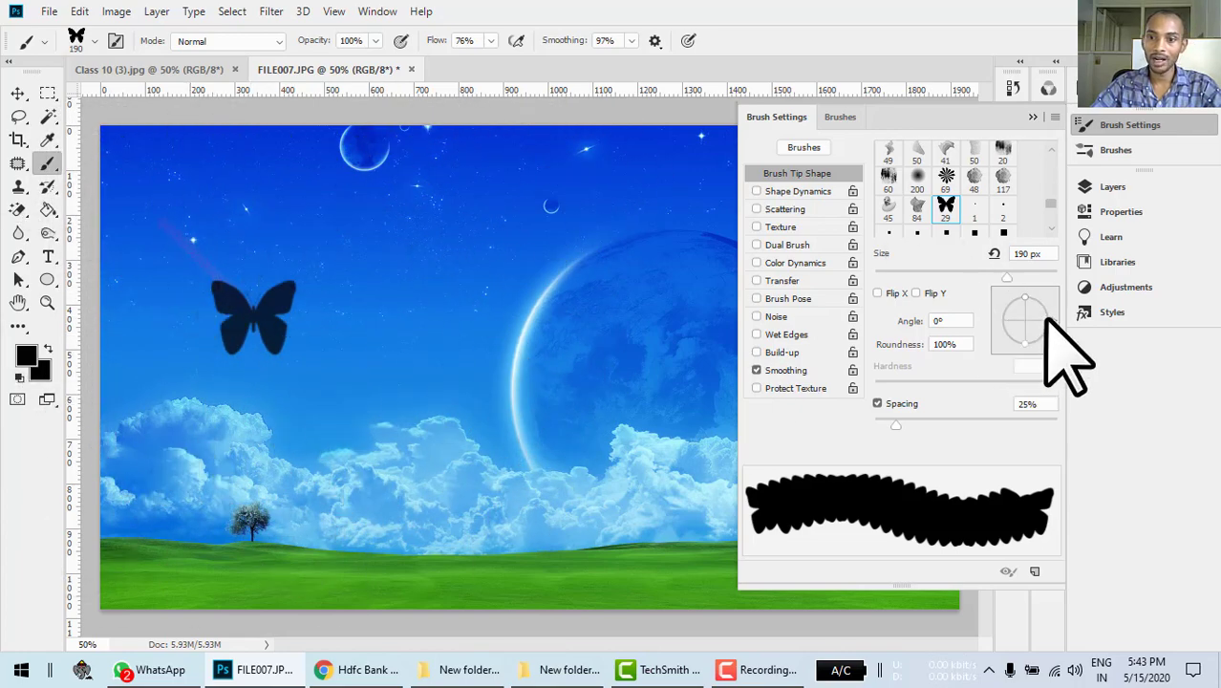
Stamp a butterfly with the tip rotated to -87° and another beside the large planet's edge with the tip at 172°
{"action": "mouse_move", "coordinate": [1045, 318]}
{"action": "left_mouse_down"}
{"action": "mouse_move", "coordinate": [1049, 336]}
{"action": "mouse_move", "coordinate": [1026, 349]}
{"action": "left_mouse_up"}
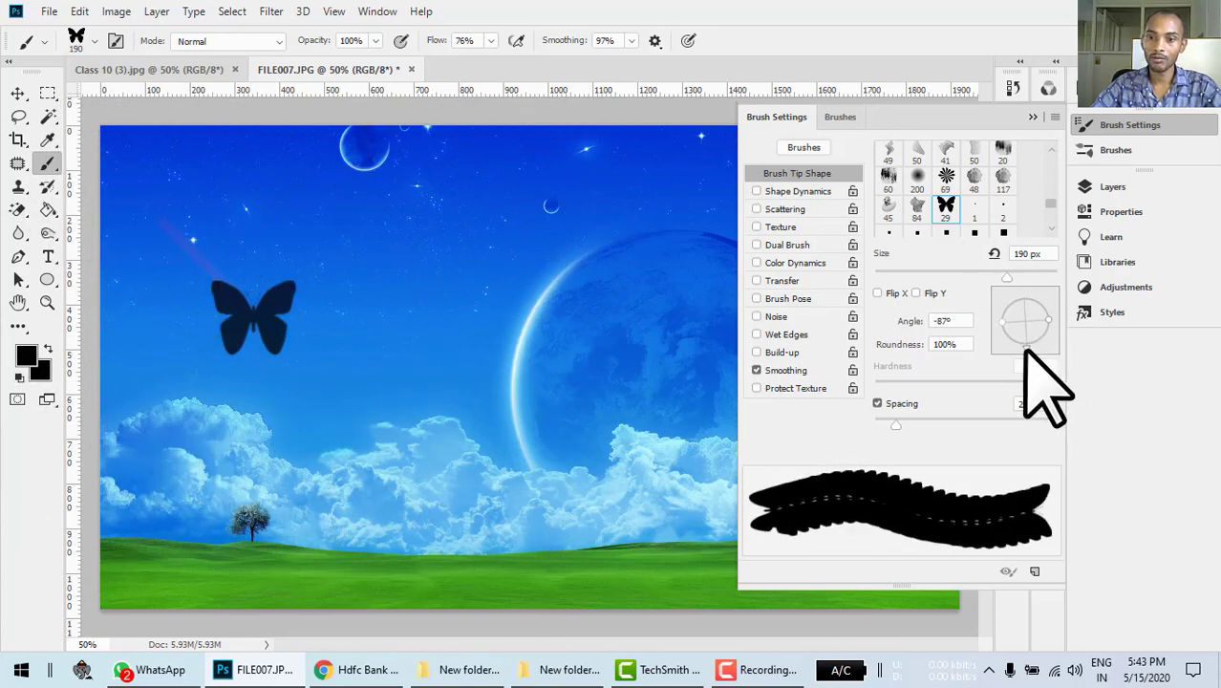
{"action": "left_click", "coordinate": [402, 325]}
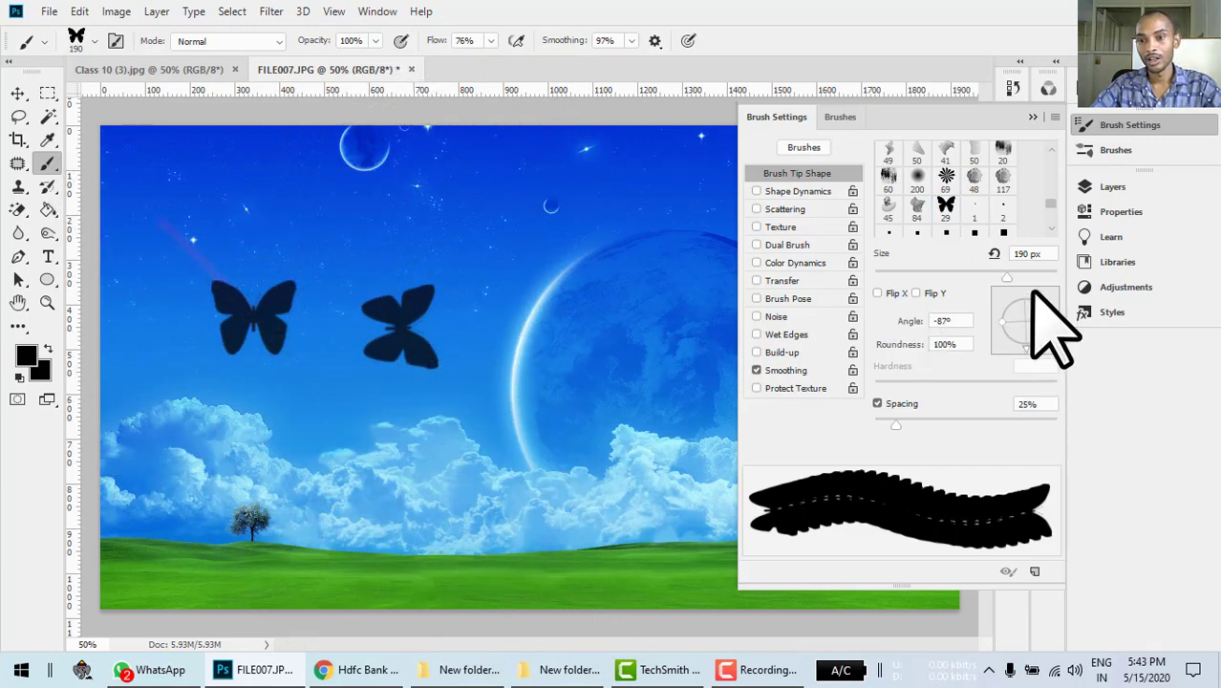
{"action": "mouse_move", "coordinate": [1027, 347]}
{"action": "left_mouse_down"}
{"action": "mouse_move", "coordinate": [999, 336]}
{"action": "mouse_move", "coordinate": [965, 292]}
{"action": "mouse_move", "coordinate": [976, 316]}
{"action": "left_mouse_up"}
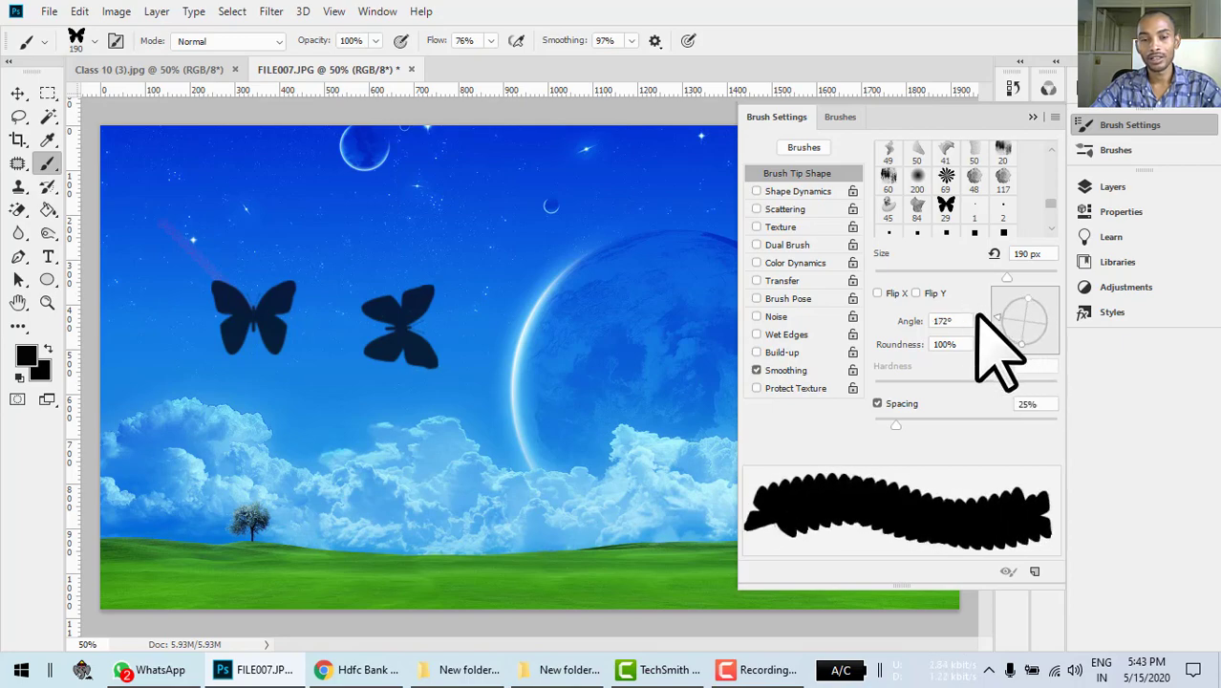
{"action": "left_click", "coordinate": [482, 402]}
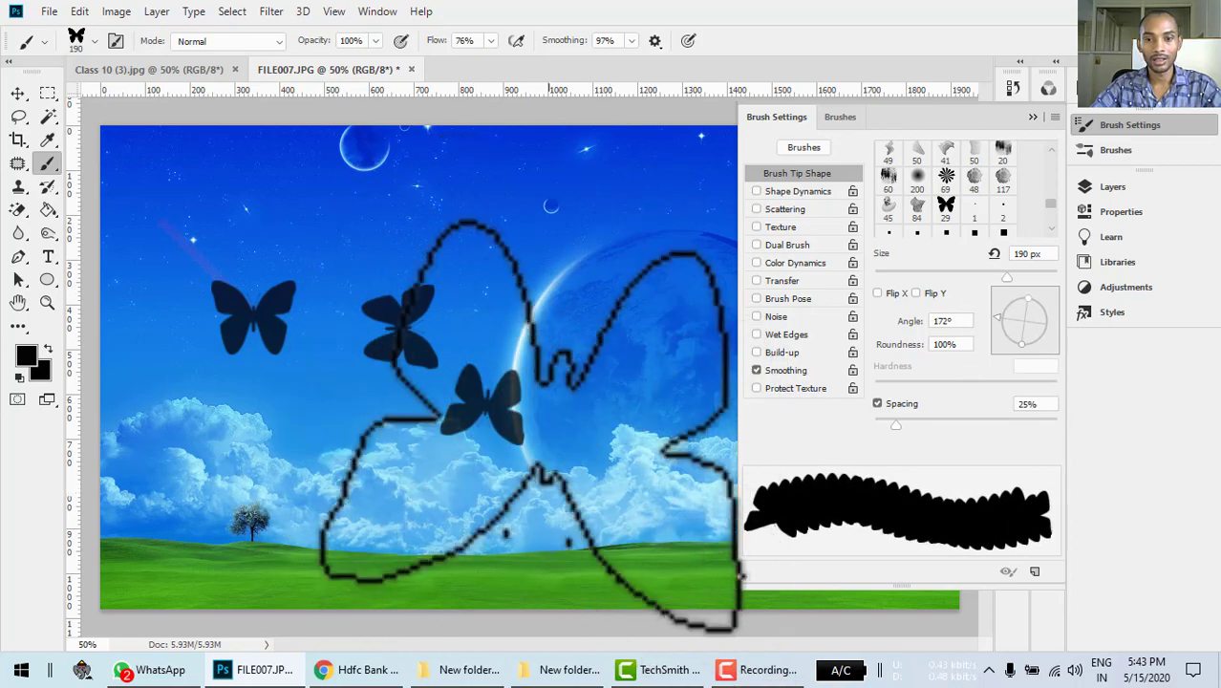
Stamp a butterfly over the clouds with the tip angle at 52° and another in the sky at 15°
{"action": "left_click_drag", "start_coordinate": [994, 315], "coordinate": [1041, 298]}
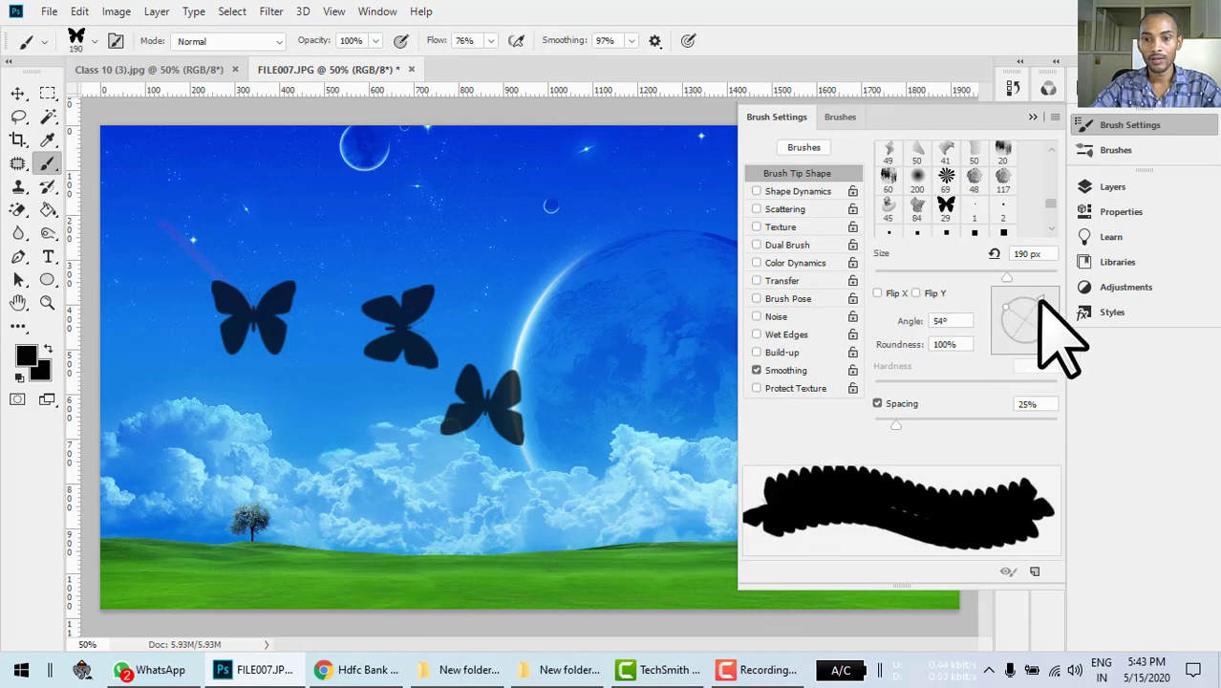
{"action": "left_click", "coordinate": [372, 456]}
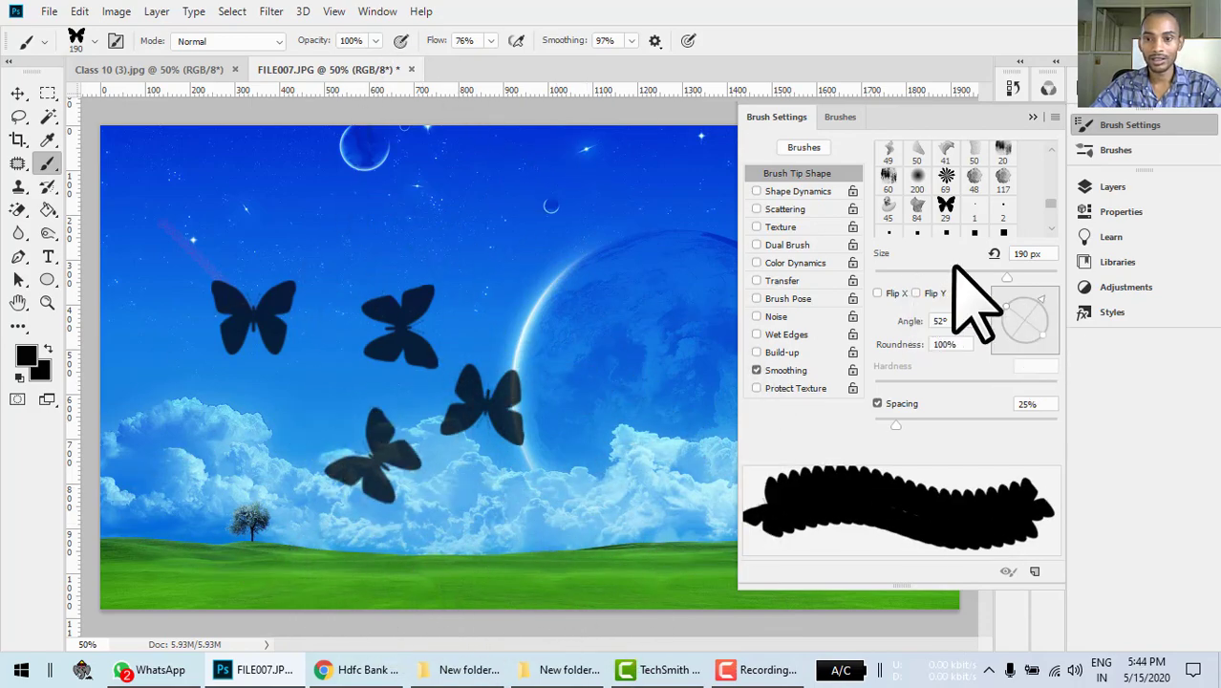
{"action": "left_click_drag", "start_coordinate": [1042, 302], "coordinate": [1051, 313]}
{"action": "left_click", "coordinate": [489, 282]}
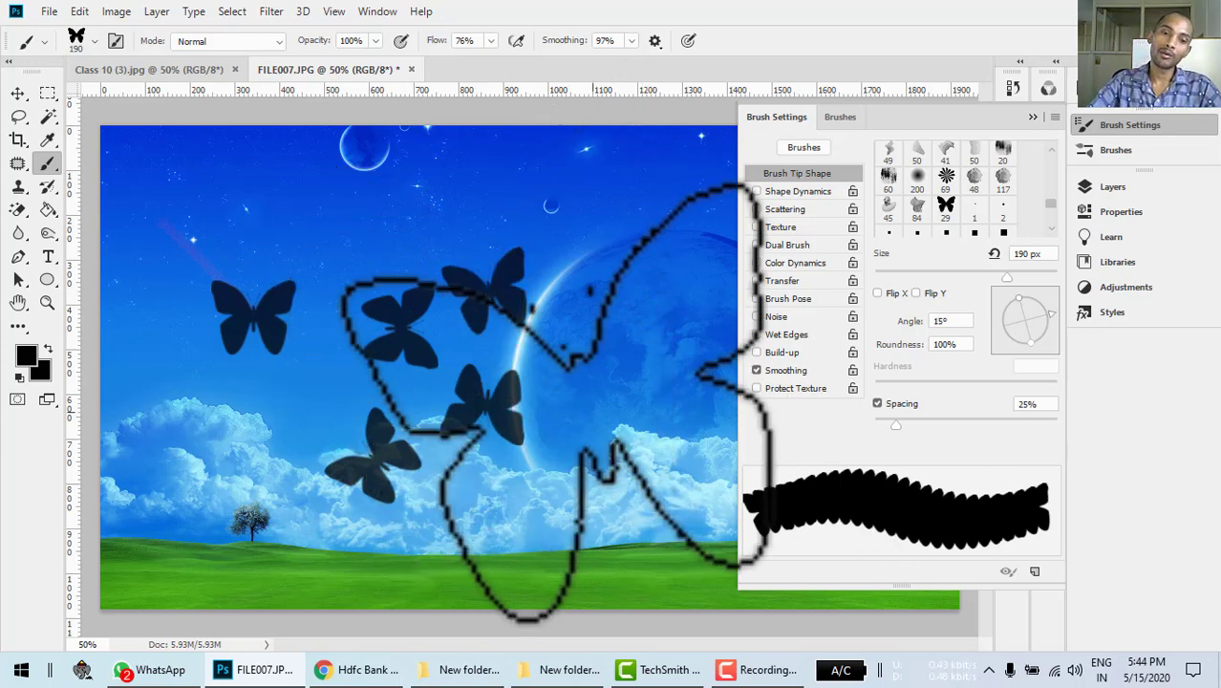
Undo all the butterfly stamps and the remaining red stroke, and collapse the Brush Settings
{"action": "key", "text": "ctrl+z"}
{"action": "key", "text": "ctrl+z"}
{"action": "key", "text": "ctrl+z"}
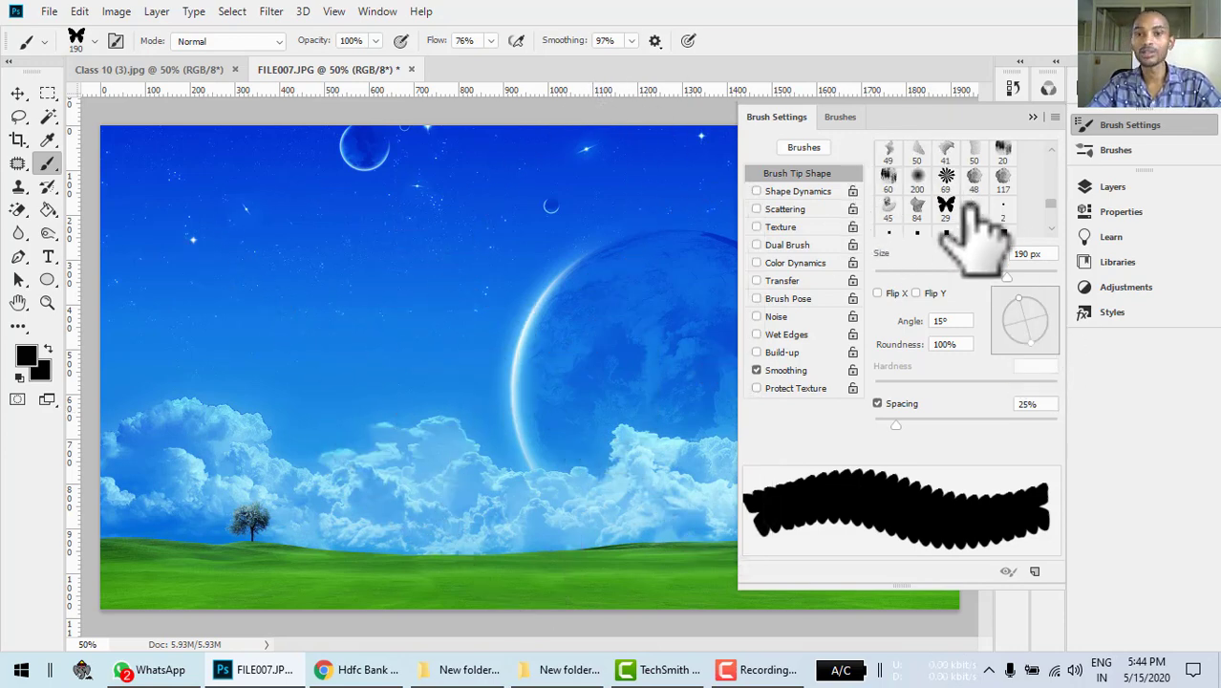
{"action": "scroll", "coordinate": [969, 196], "scroll_direction": "up", "scroll_amount": 3}
{"action": "scroll", "coordinate": [968, 191], "scroll_direction": "up", "scroll_amount": 3}
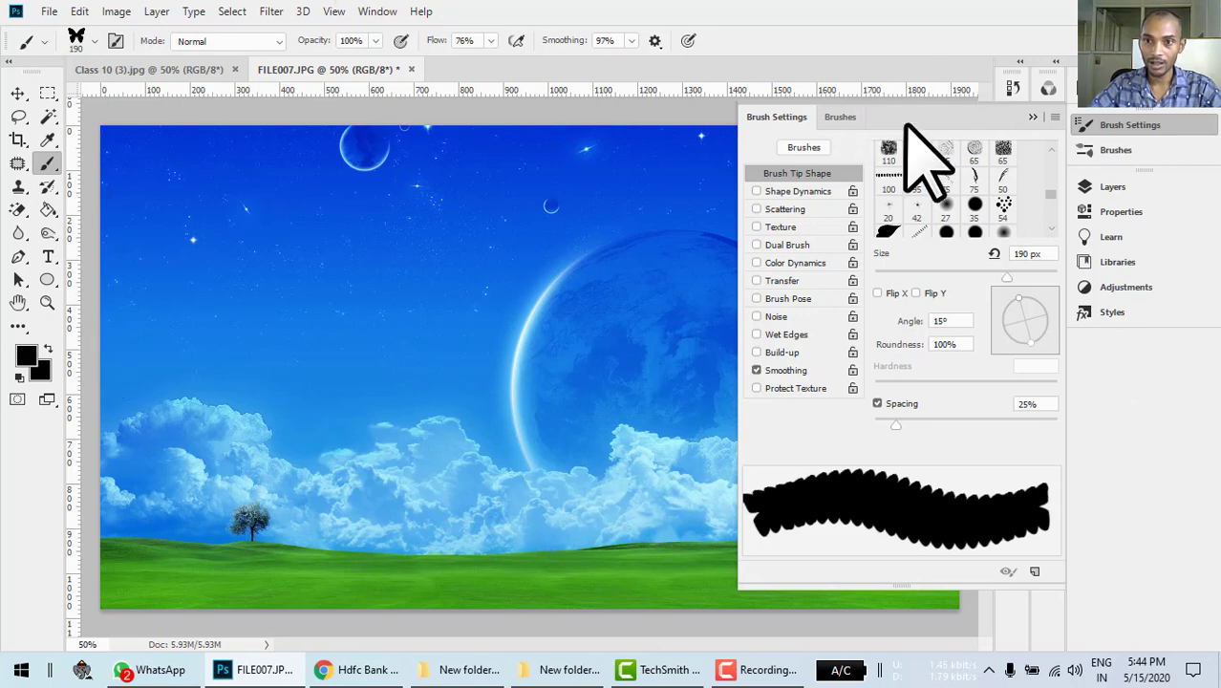
{"action": "left_click", "coordinate": [1033, 117]}
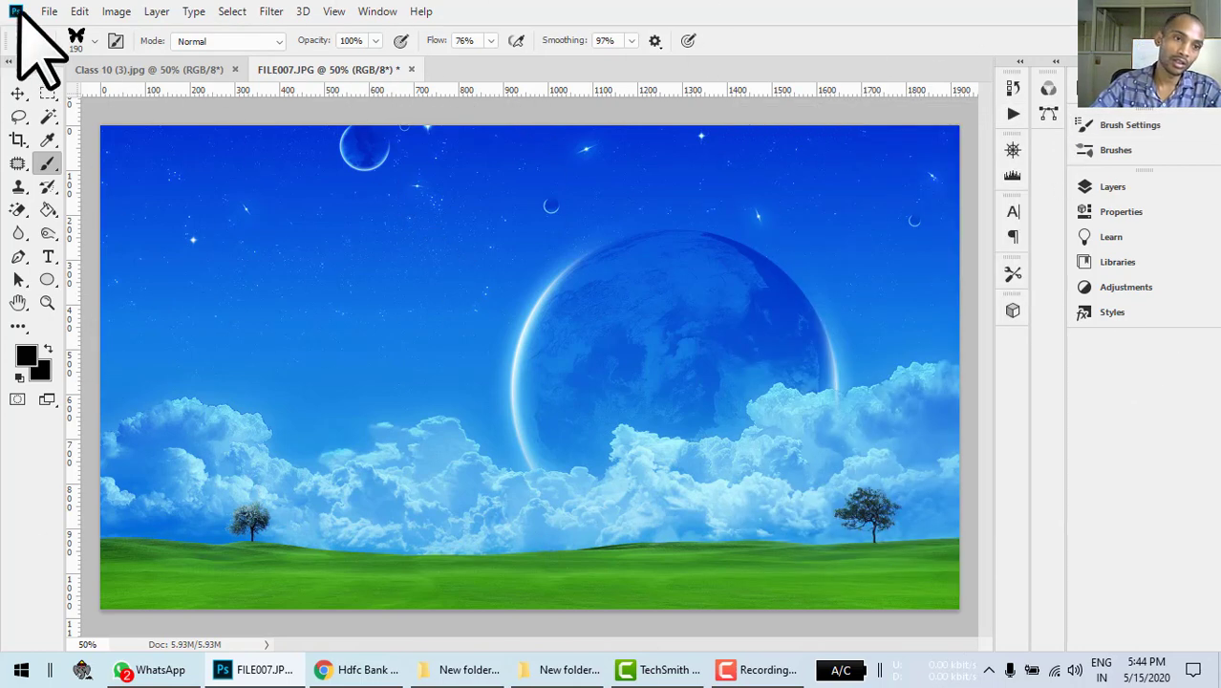
Try to move the photo from Class 10 (3).jpg into FILE007.JPG with the Move tool, and undo the placement
{"action": "left_click", "coordinate": [18, 93]}
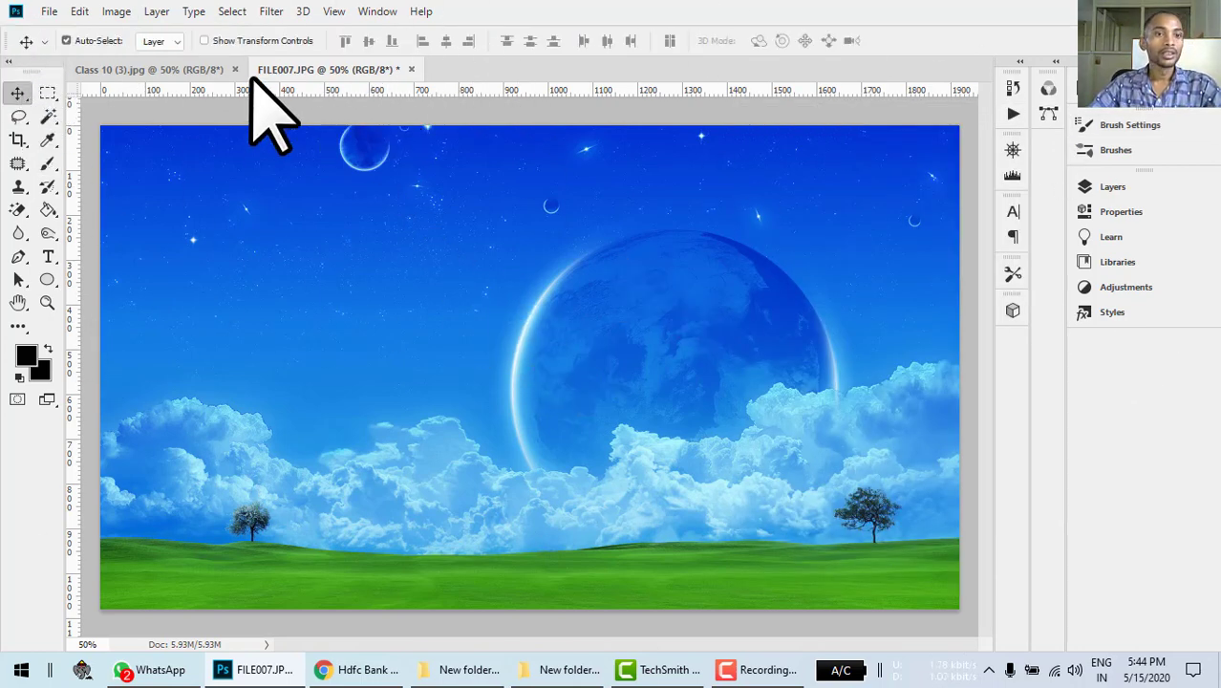
{"action": "left_click", "coordinate": [218, 70]}
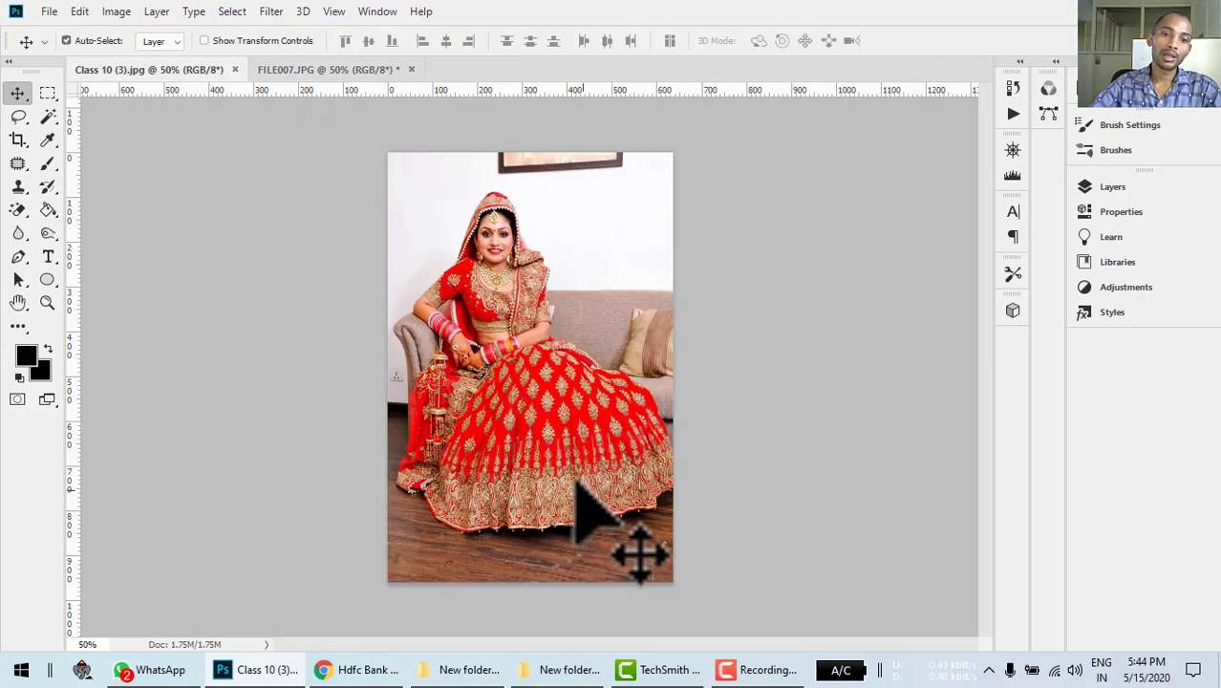
{"action": "left_click_drag", "start_coordinate": [575, 481], "coordinate": [791, 369]}
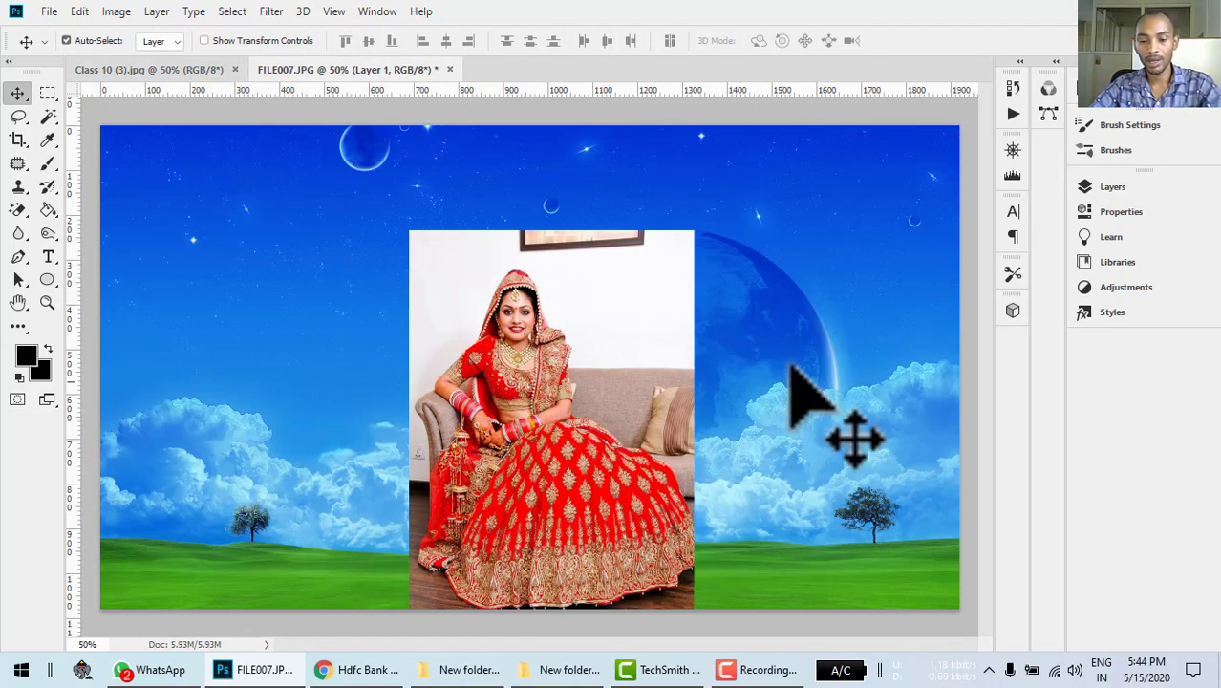
{"action": "key", "text": "ctrl+z"}
Copy the entire photo in Class 10 (3).jpg and paste it into FILE007.JPG as a new layer
{"action": "left_click", "coordinate": [177, 73]}
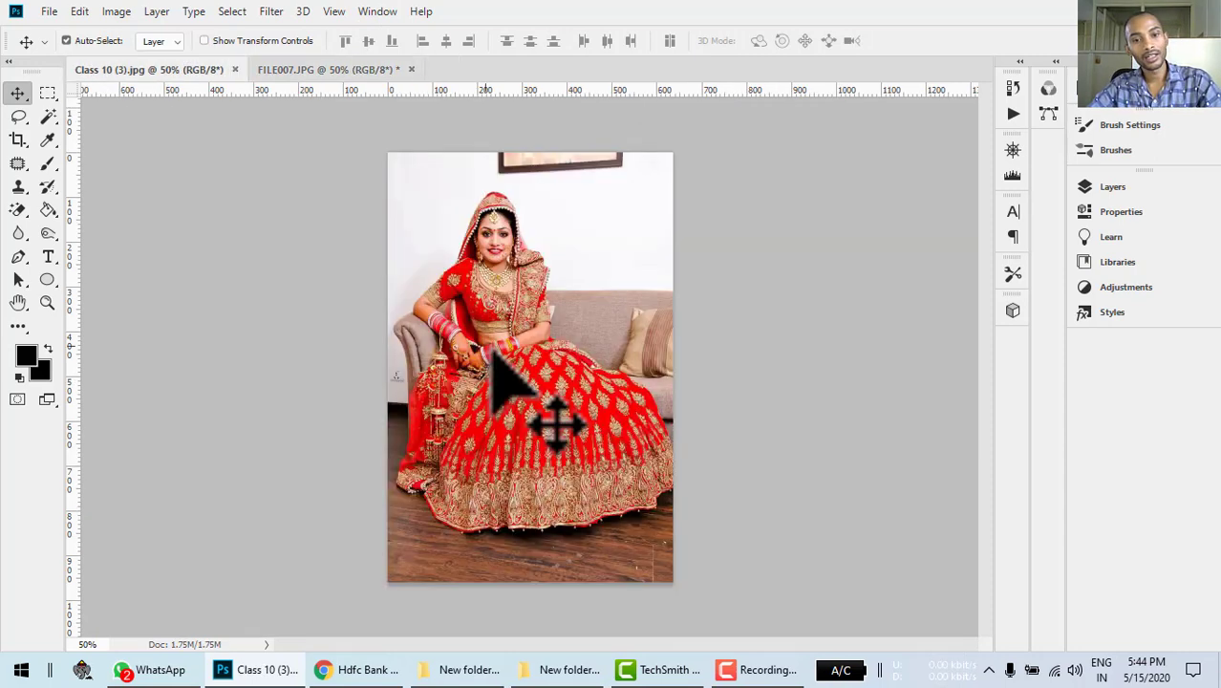
{"action": "key", "text": "ctrl+a"}
{"action": "key", "text": "ctrl+c"}
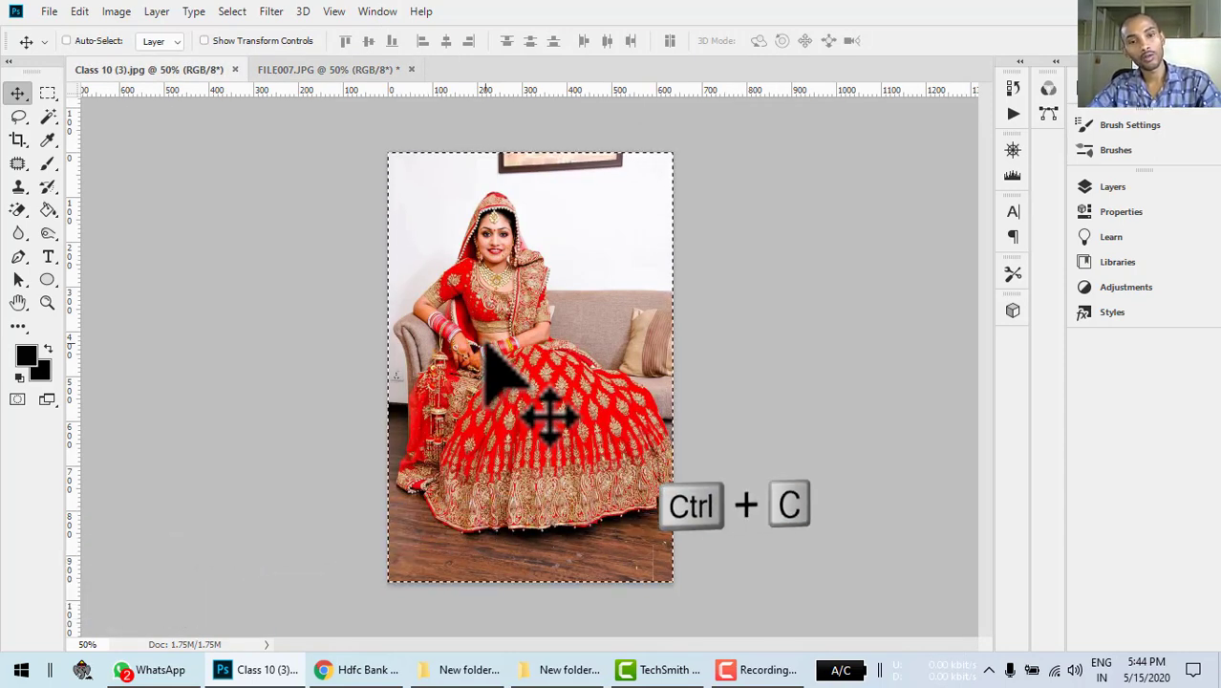
{"action": "left_click", "coordinate": [330, 69]}
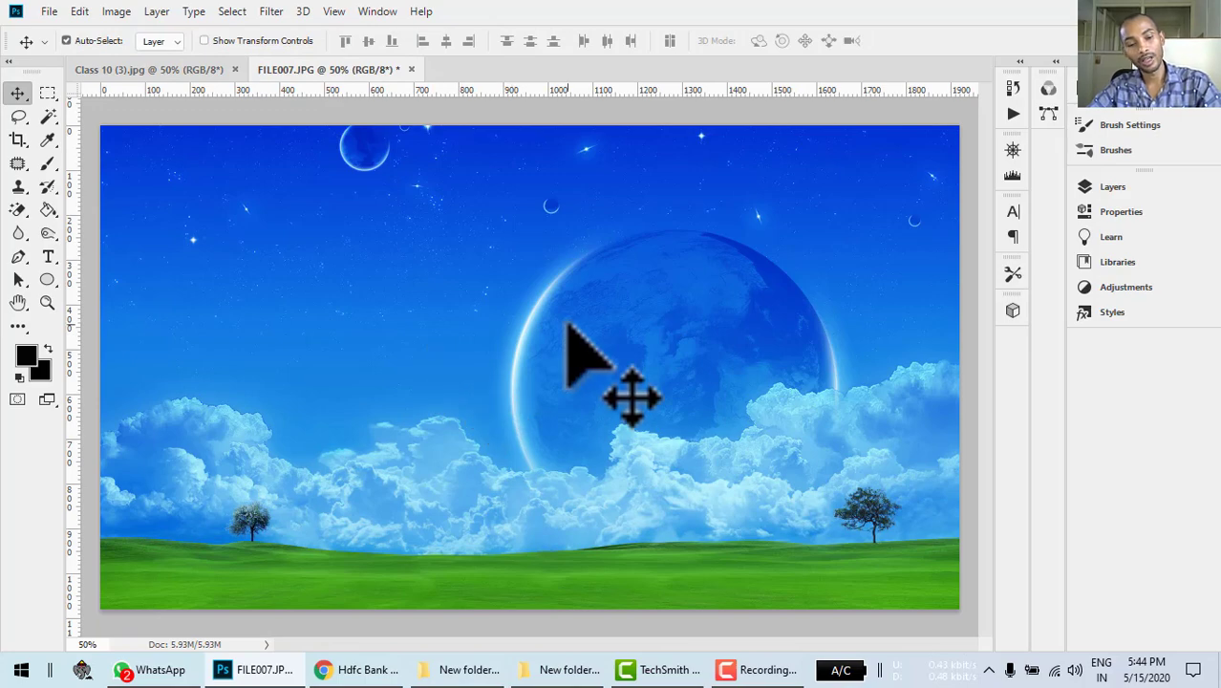
{"action": "key", "text": "ctrl+v"}
Scale the pasted photo to about 129%, rotate it to about -24°, and place it over the landscape's left side
{"action": "key", "text": "ctrl+t"}
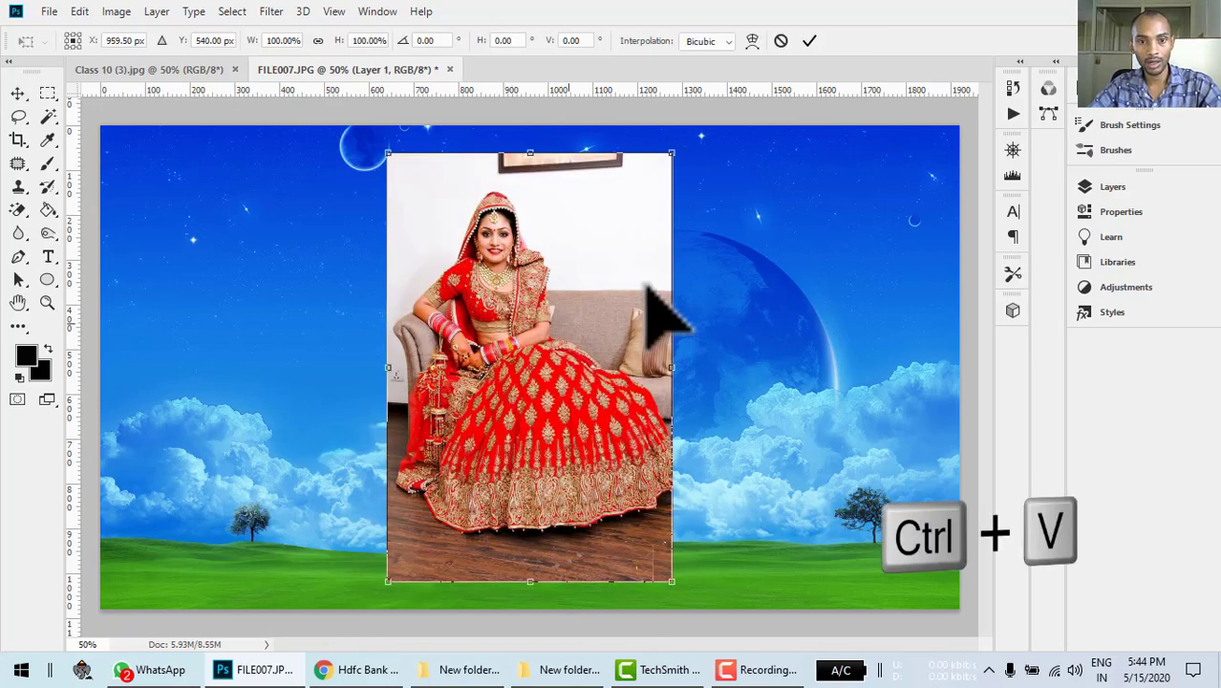
{"action": "left_click_drag", "start_coordinate": [696, 143], "coordinate": [742, 125]}
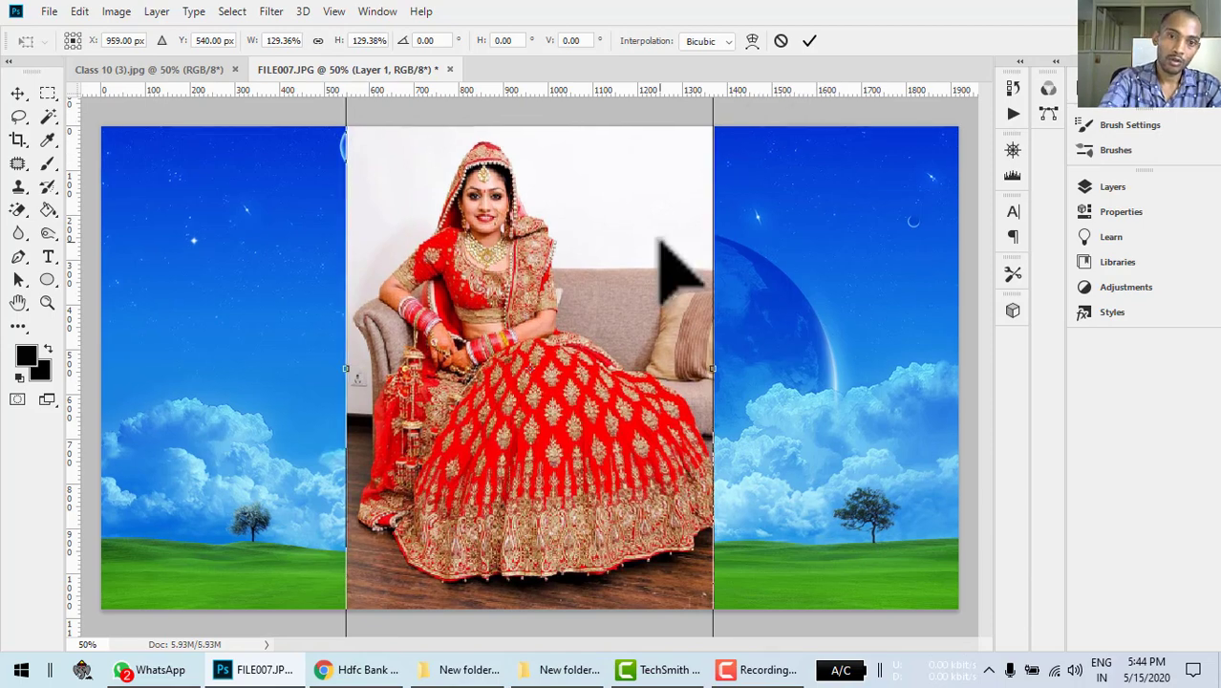
{"action": "key", "text": "ctrl+minus"}
{"action": "left_click_drag", "start_coordinate": [699, 164], "coordinate": [609, 113]}
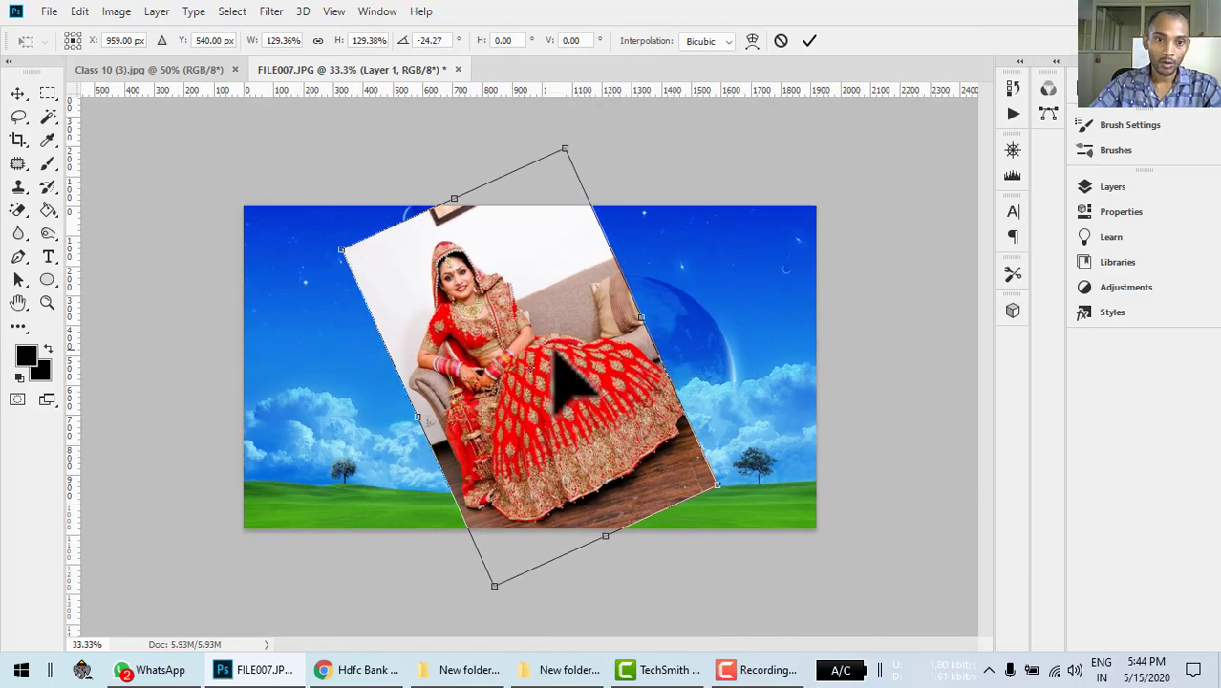
{"action": "left_click_drag", "start_coordinate": [545, 354], "coordinate": [424, 349]}
{"action": "key", "text": "Return"}
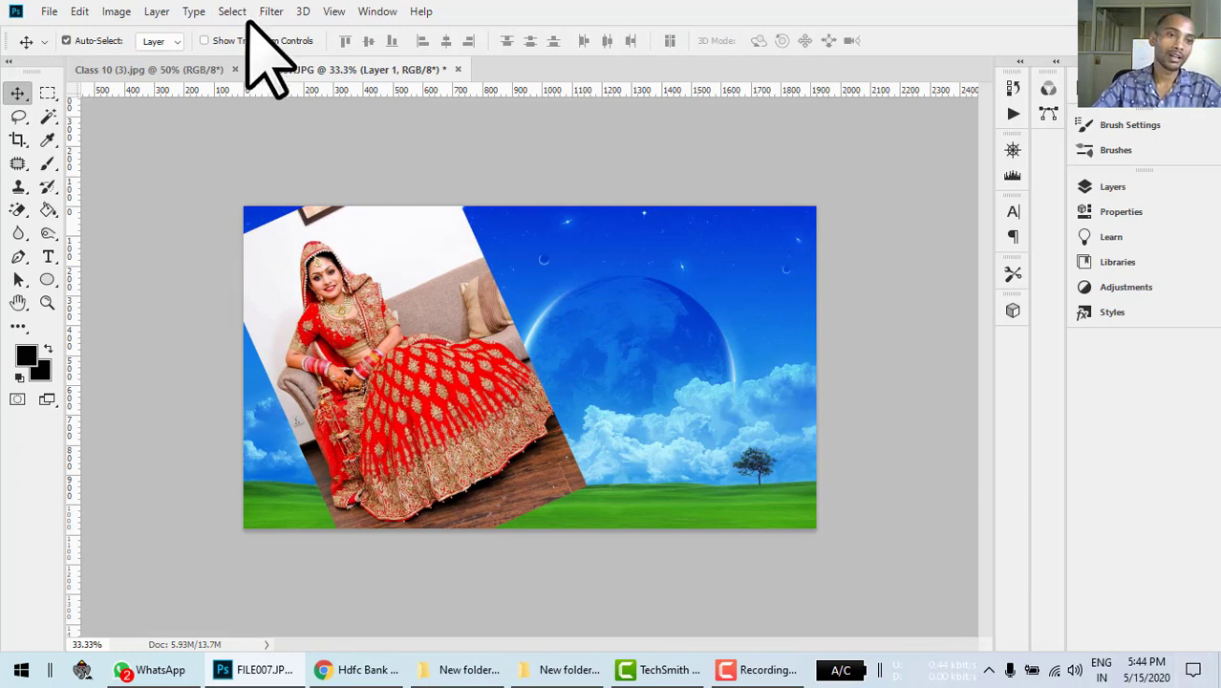
Add a Hide All layer mask to the photo layer
{"action": "left_click", "coordinate": [157, 12]}
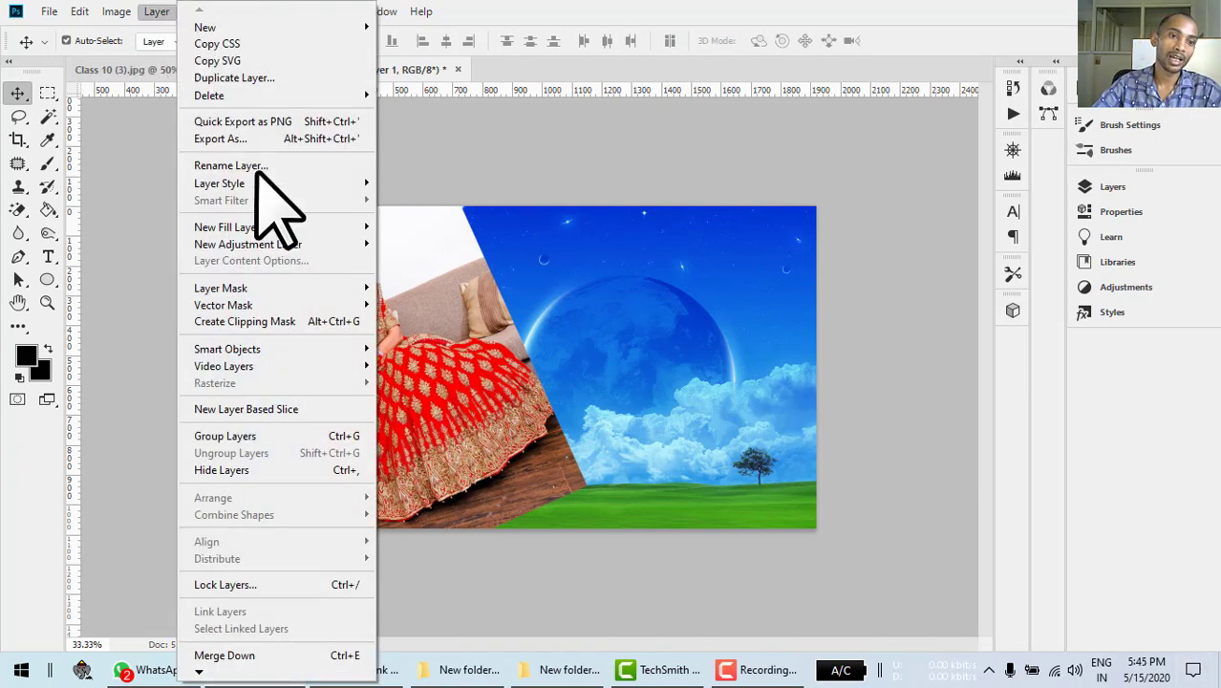
{"action": "mouse_move", "coordinate": [296, 287]}
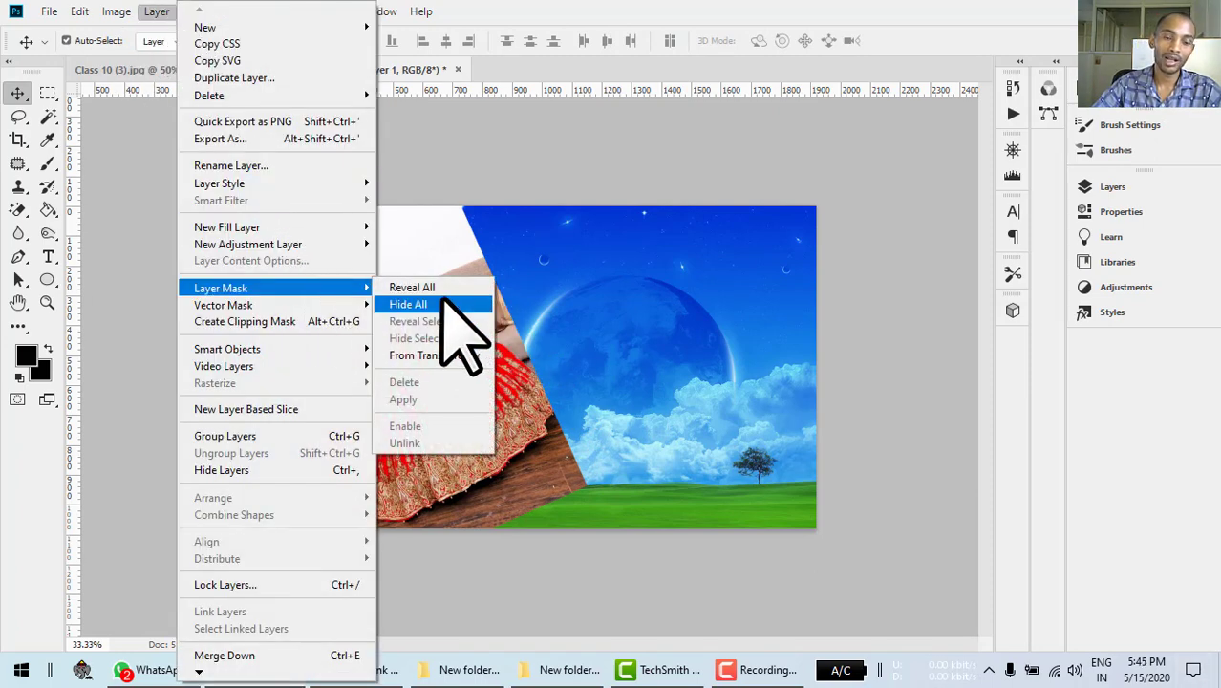
{"action": "left_click", "coordinate": [459, 306]}
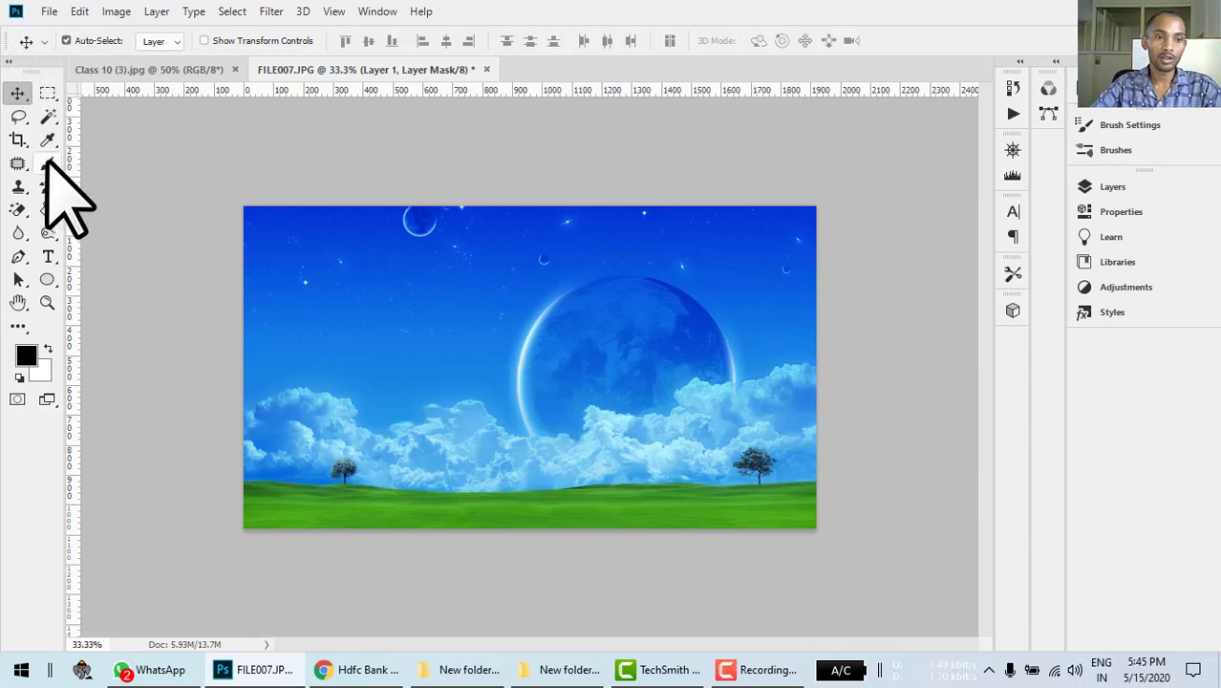
Activate the Brush tool and choose the soft round 50 px tip in the Brush Settings
{"action": "left_click", "coordinate": [47, 160]}
{"action": "left_click", "coordinate": [82, 40]}
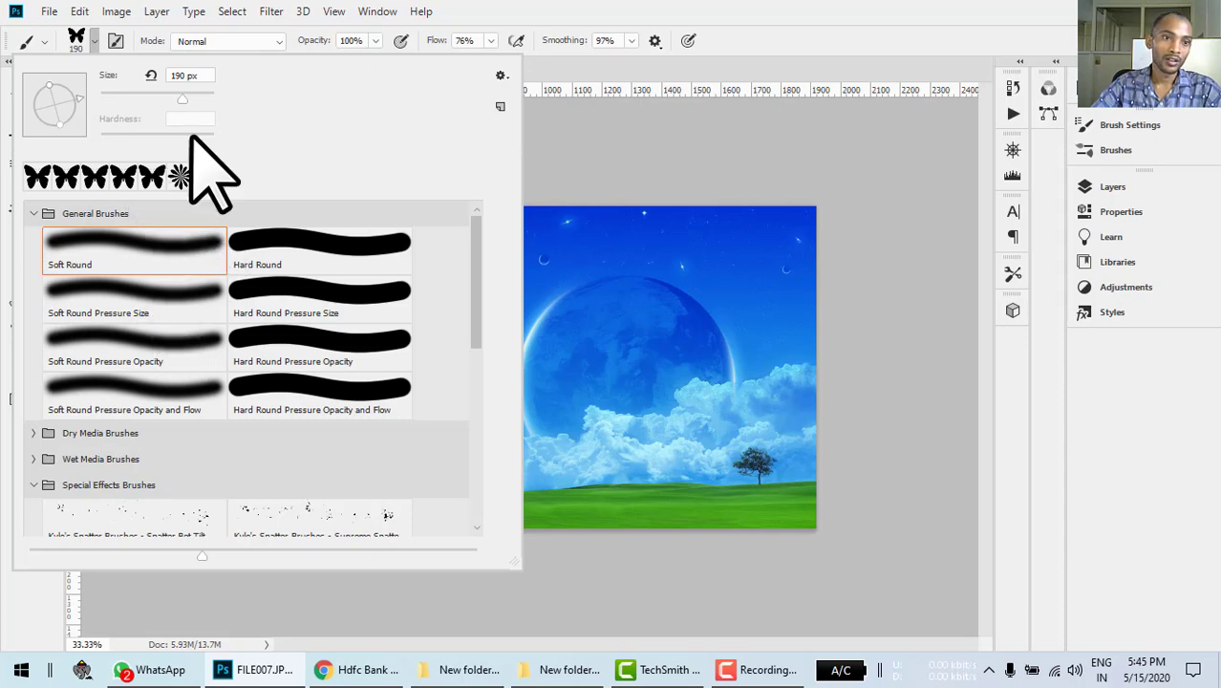
{"action": "left_click", "coordinate": [890, 2]}
{"action": "left_click", "coordinate": [114, 41]}
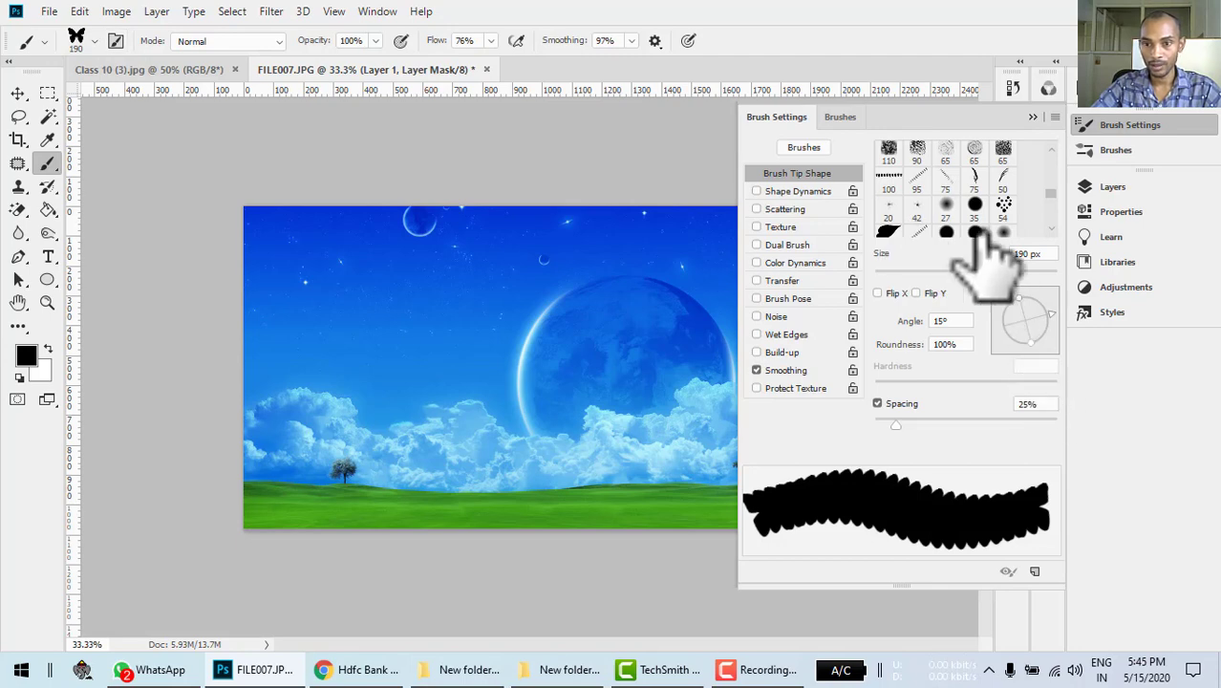
{"action": "scroll", "coordinate": [979, 239], "scroll_direction": "down", "scroll_amount": 3}
{"action": "scroll", "coordinate": [980, 237], "scroll_direction": "down", "scroll_amount": 1}
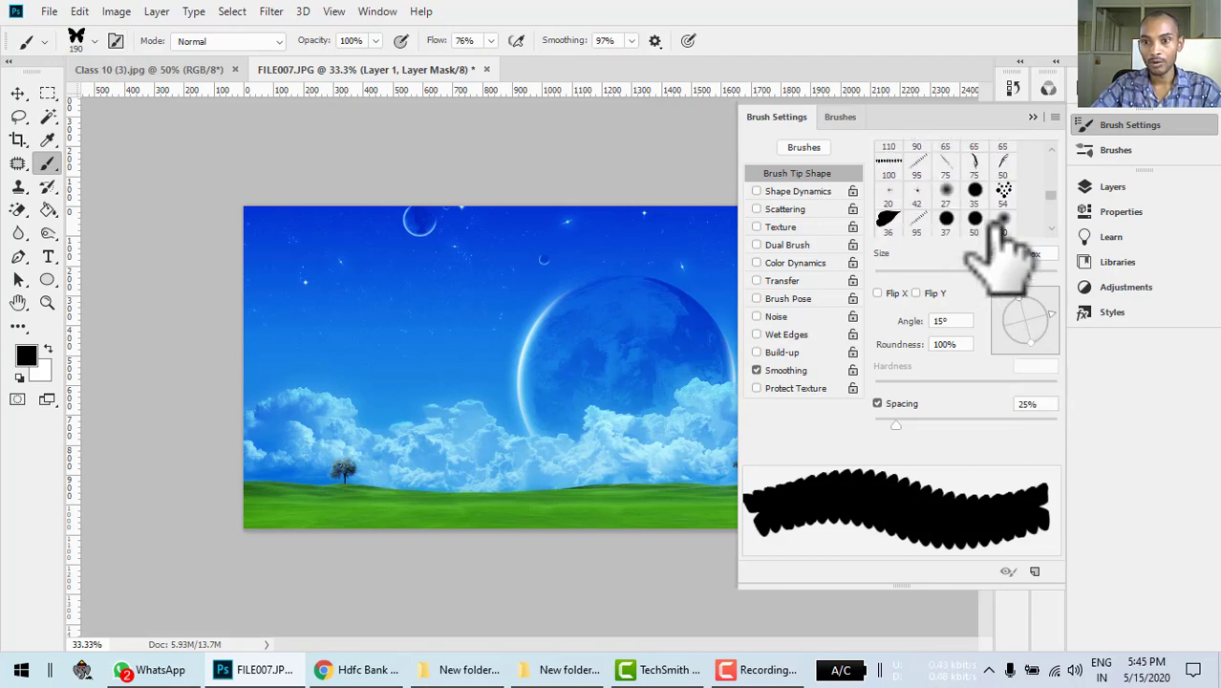
{"action": "left_click", "coordinate": [1002, 221]}
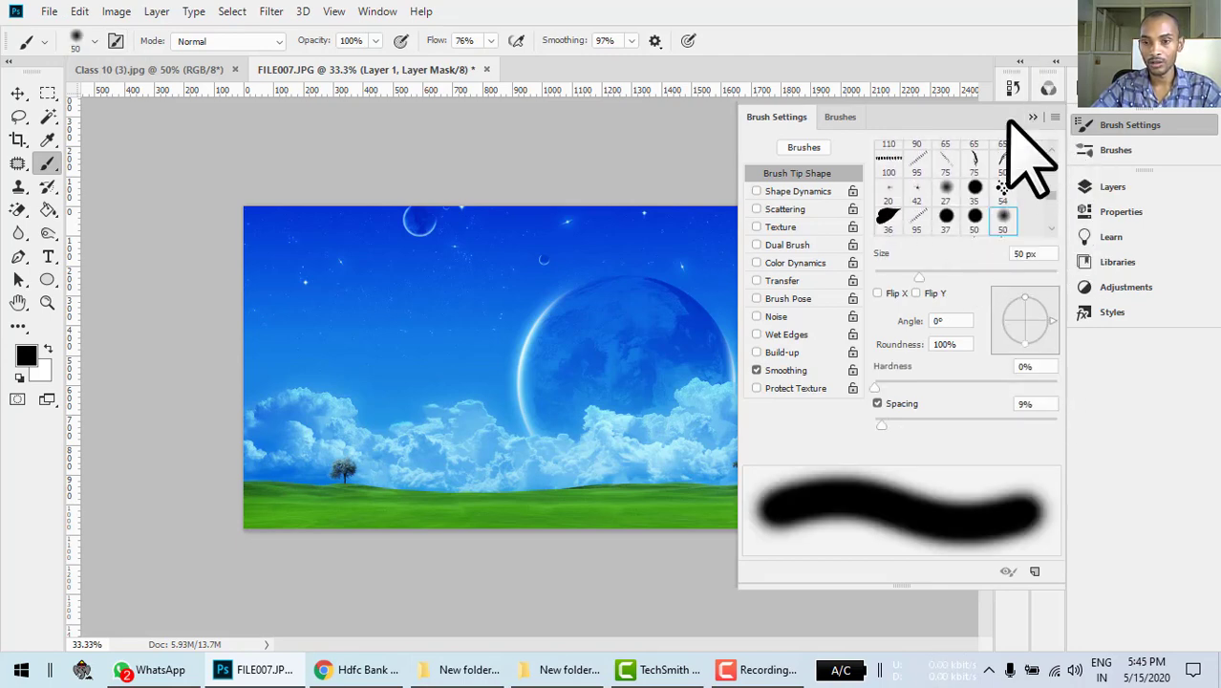
Try the soft round 27 px and 18 px brush tips, and return to the soft 50 px tip
{"action": "left_click", "coordinate": [946, 191]}
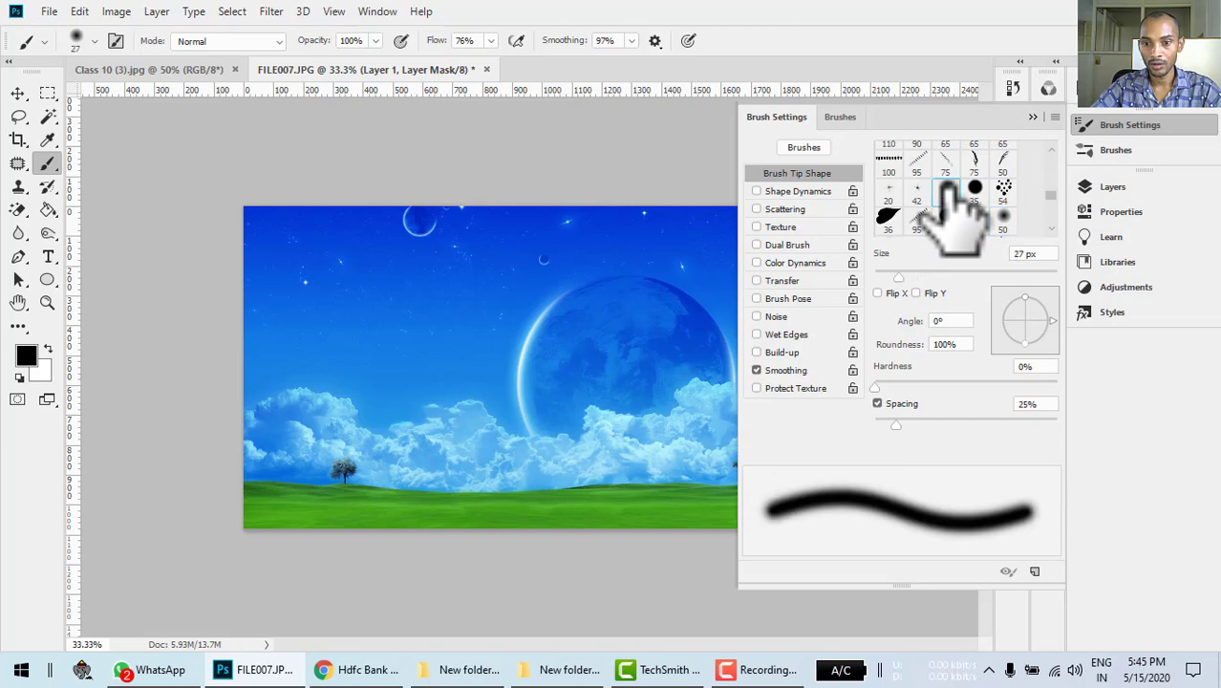
{"action": "left_click", "coordinate": [1003, 217]}
{"action": "scroll", "coordinate": [1010, 216], "scroll_direction": "down", "scroll_amount": 2}
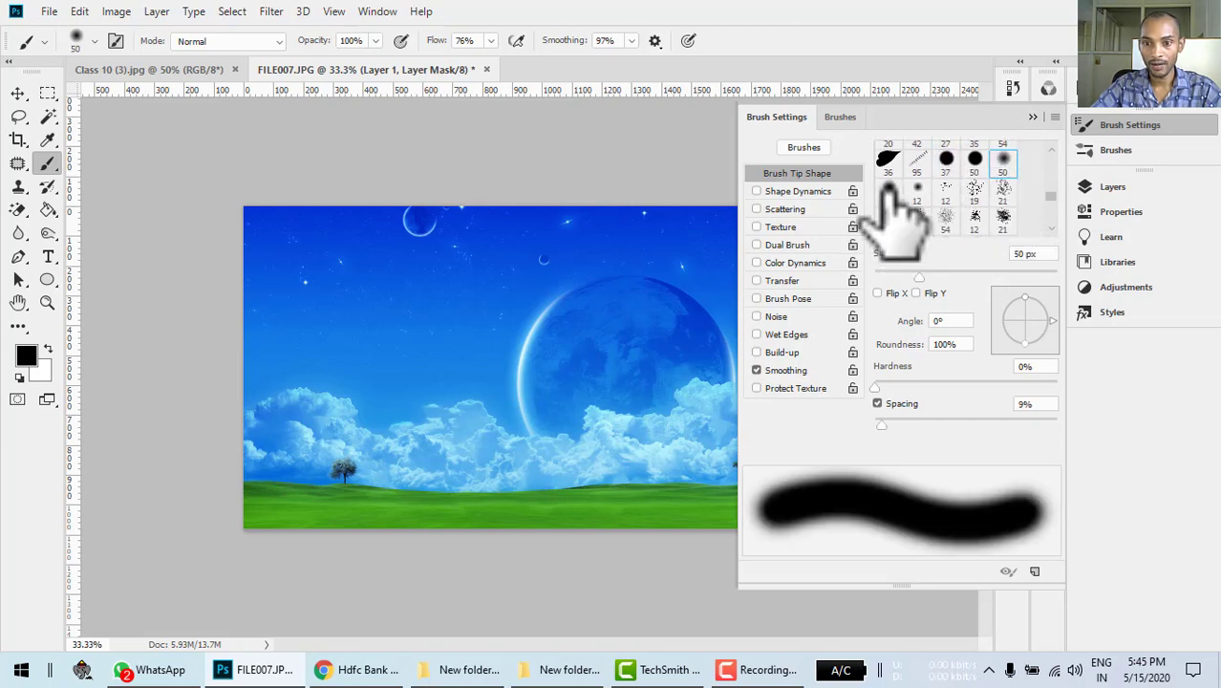
{"action": "left_click", "coordinate": [889, 189]}
{"action": "left_click", "coordinate": [1003, 160]}
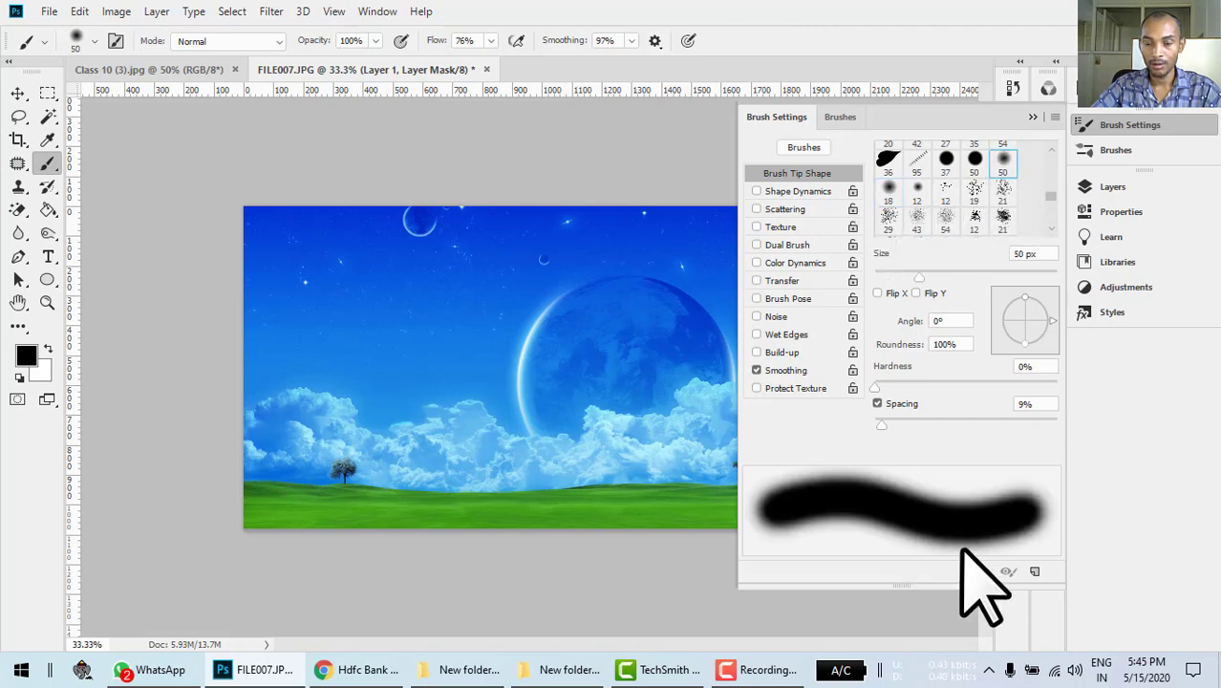
Choose the soft round 60 px brush tip with 25% spacing, and collapse the Brush Settings
{"action": "scroll", "coordinate": [1003, 210], "scroll_direction": "down", "scroll_amount": 5}
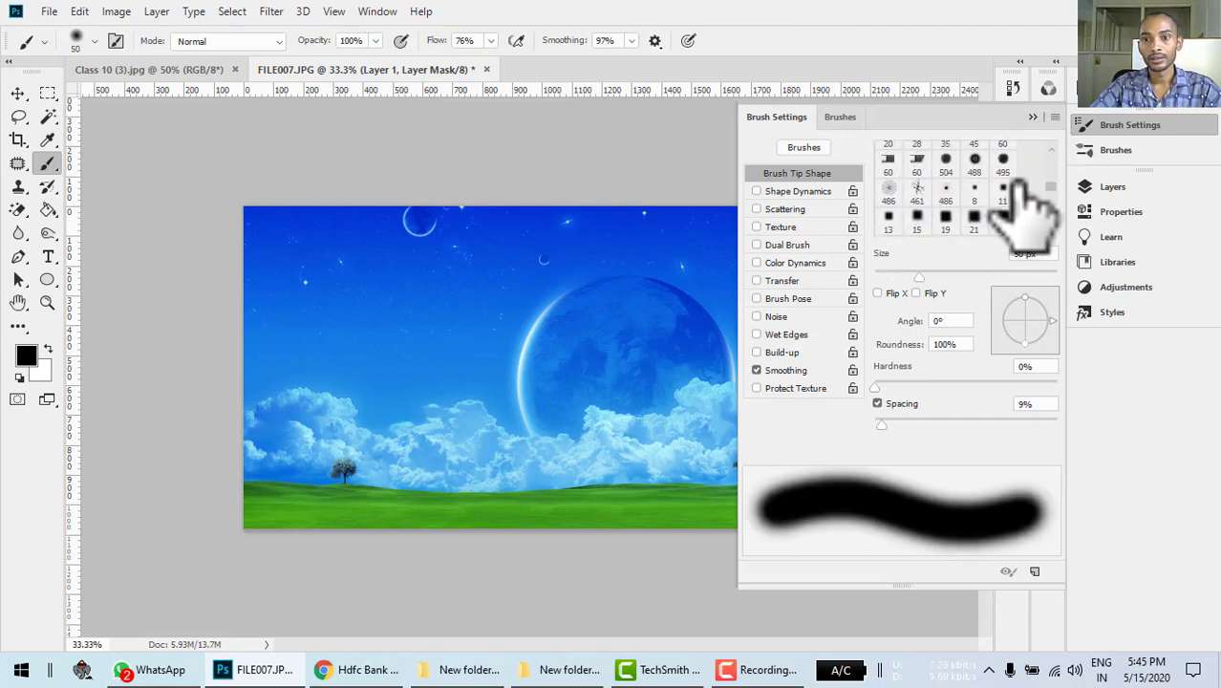
{"action": "scroll", "coordinate": [1018, 186], "scroll_direction": "up", "scroll_amount": 5}
{"action": "left_click", "coordinate": [1003, 203]}
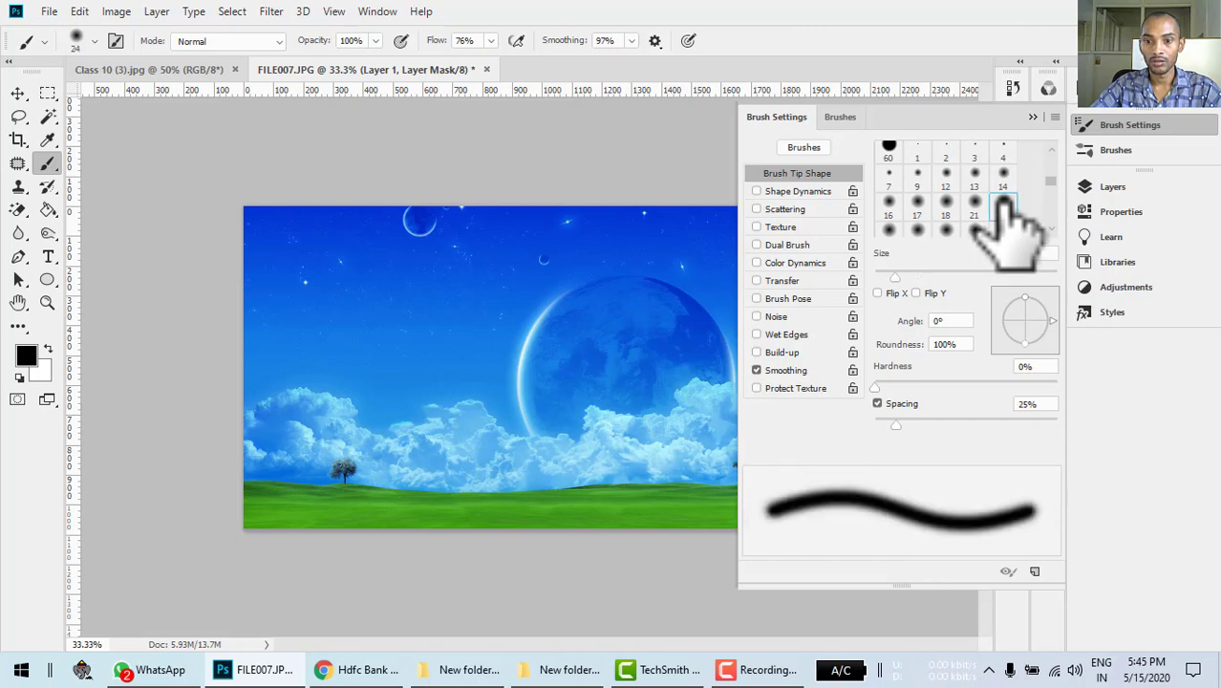
{"action": "scroll", "coordinate": [1011, 239], "scroll_direction": "down", "scroll_amount": 1}
{"action": "left_click", "coordinate": [1004, 222]}
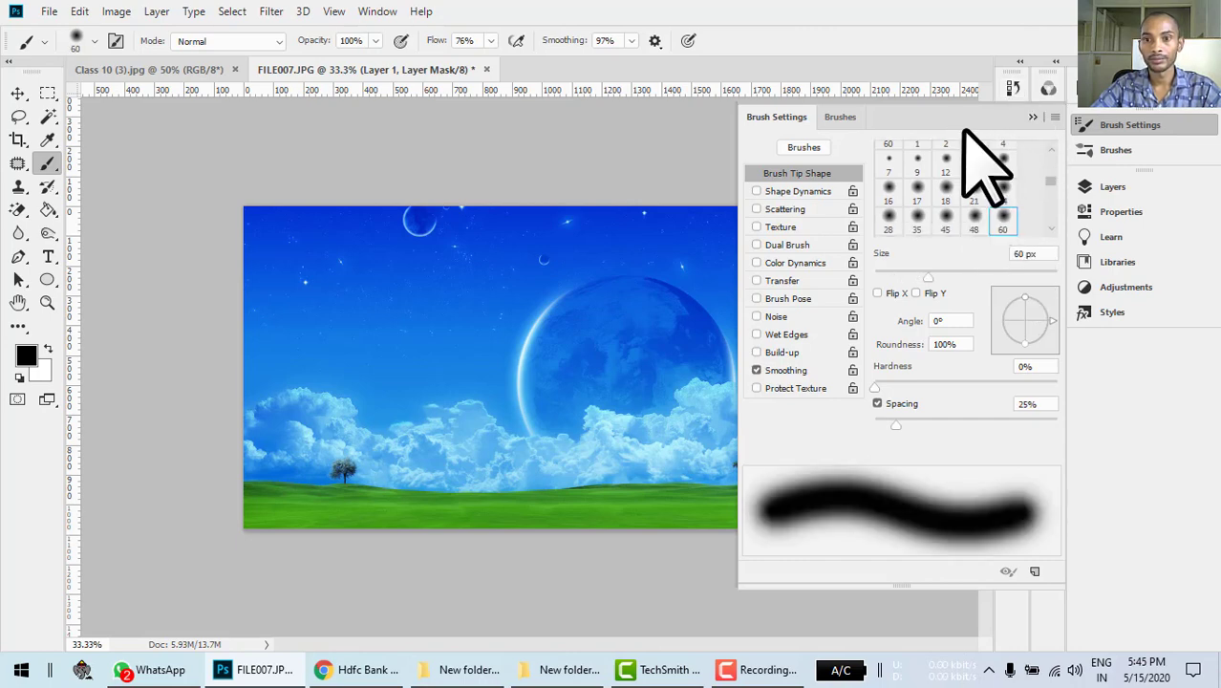
{"action": "left_click", "coordinate": [1032, 118]}
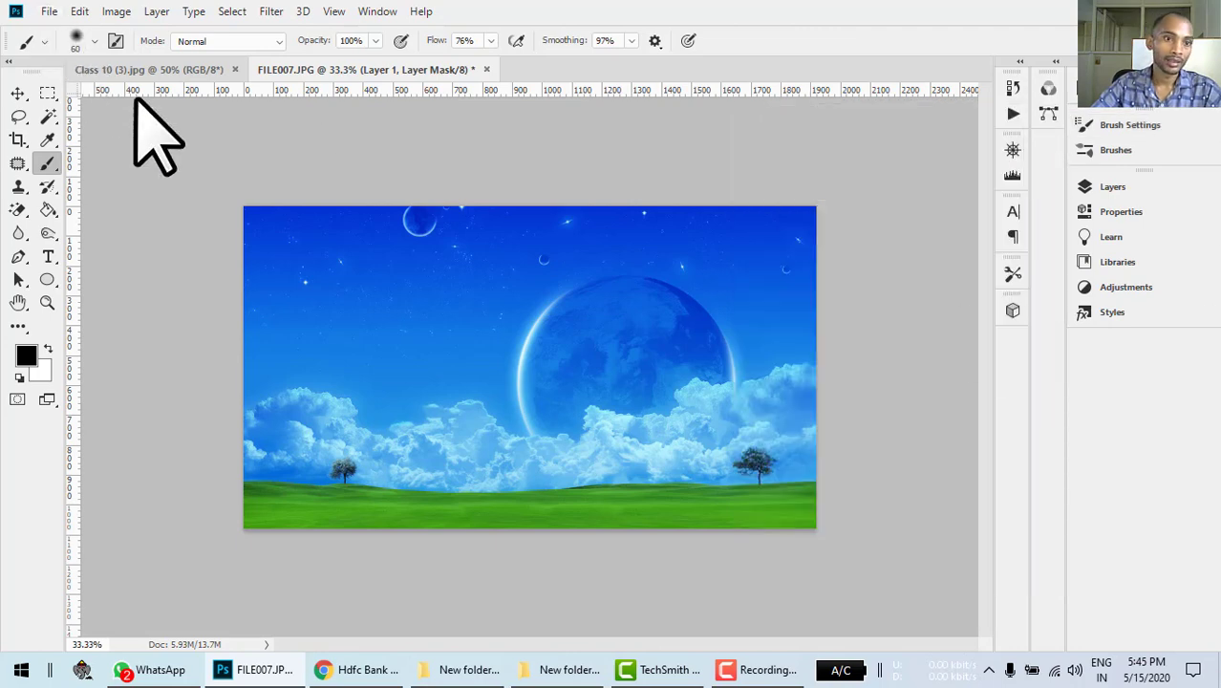
Set the brush size to 417 px, the flow to 43% and the smoothing to 55%
{"action": "right_click", "coordinate": [388, 269]}
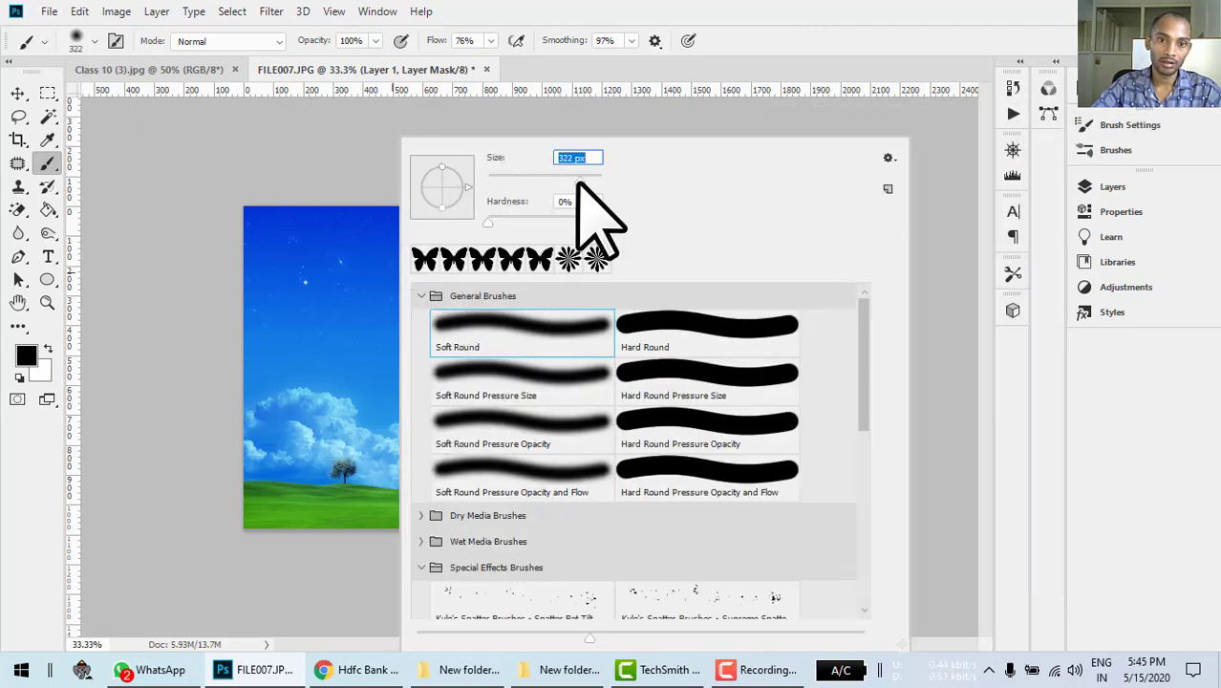
{"action": "left_click", "coordinate": [261, 125]}
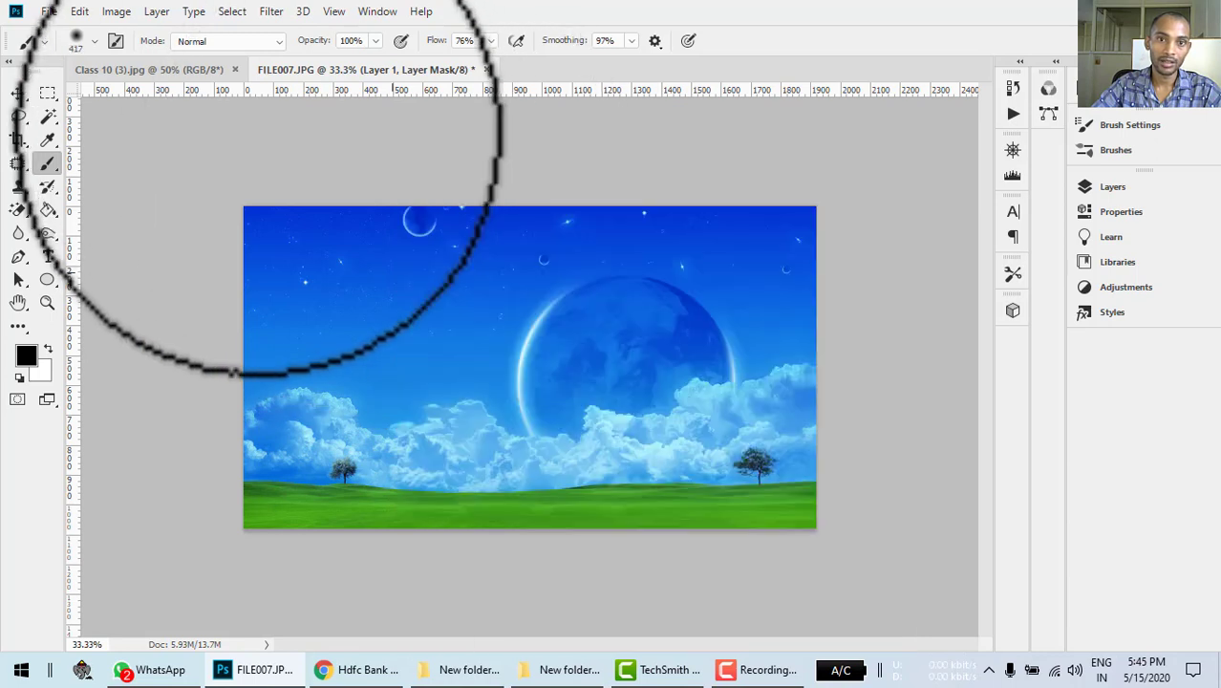
{"action": "left_click", "coordinate": [491, 42]}
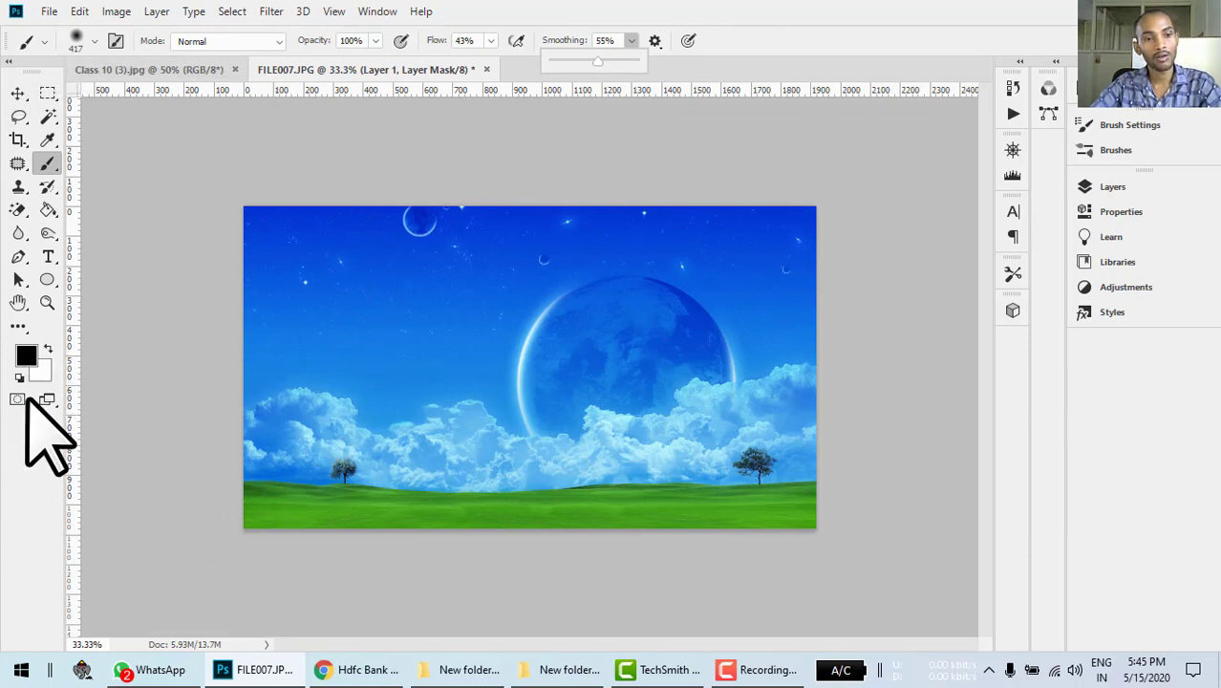
Paint with white on Layer 1's mask to reveal the woman, her dress and the surrounding sofa
{"action": "left_click", "coordinate": [49, 349]}
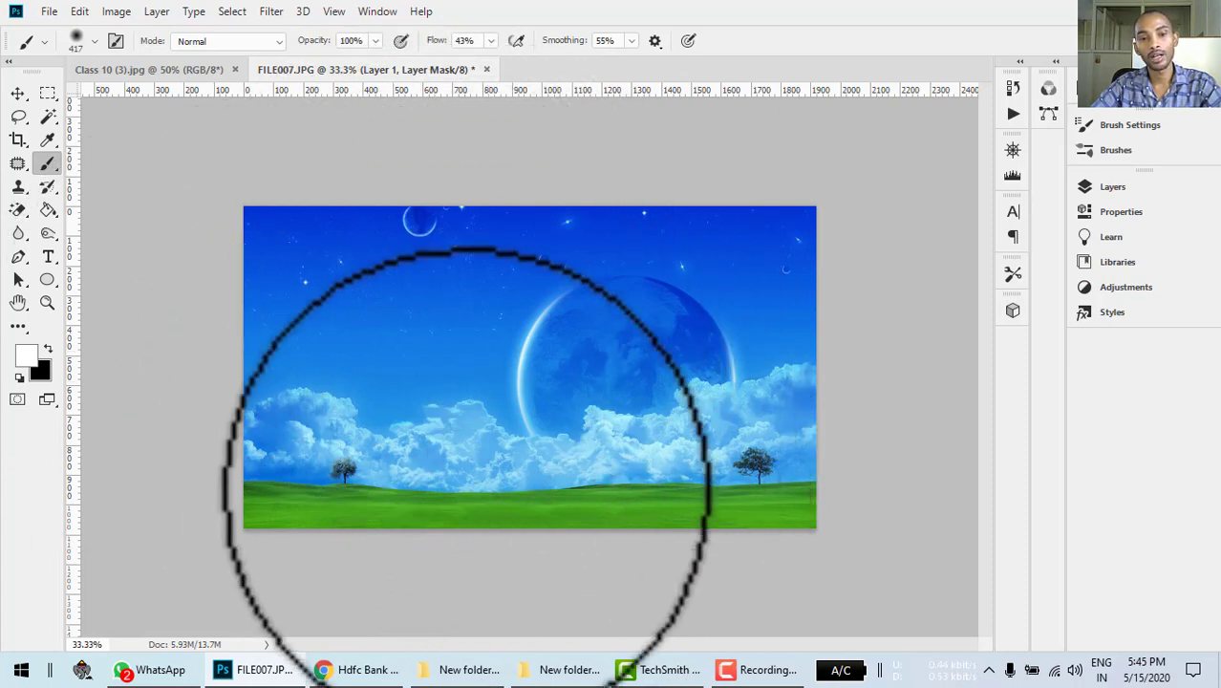
{"action": "key", "text": "x"}
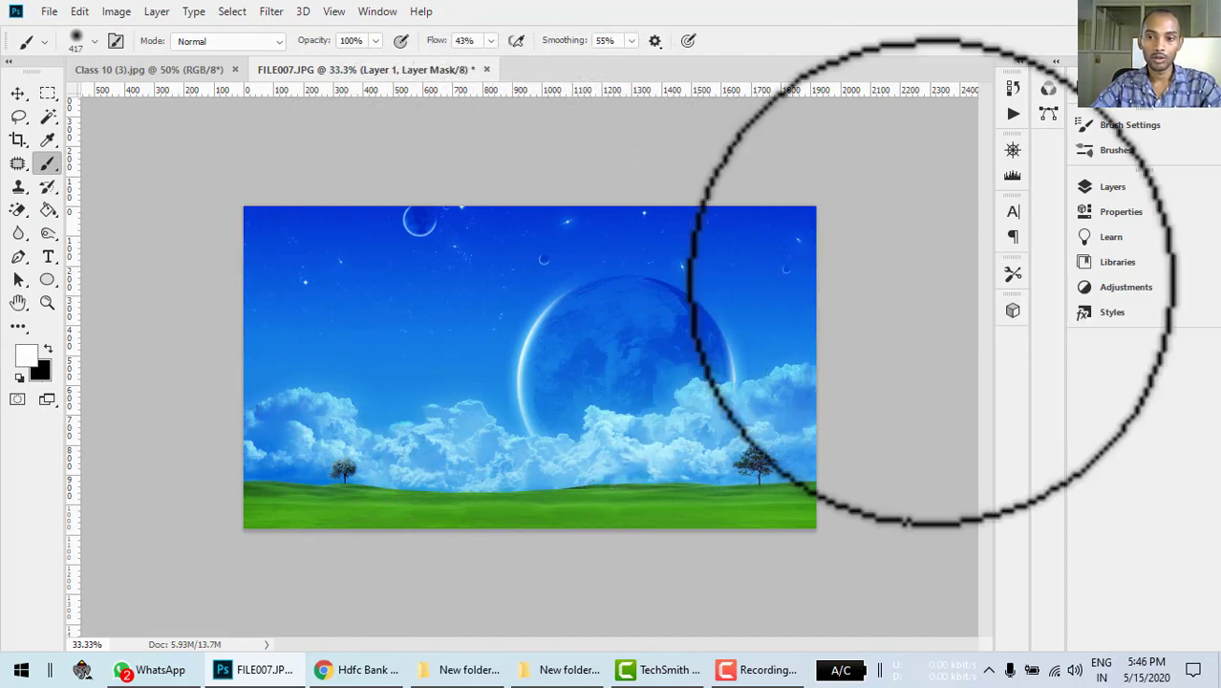
{"action": "left_click", "coordinate": [1108, 188]}
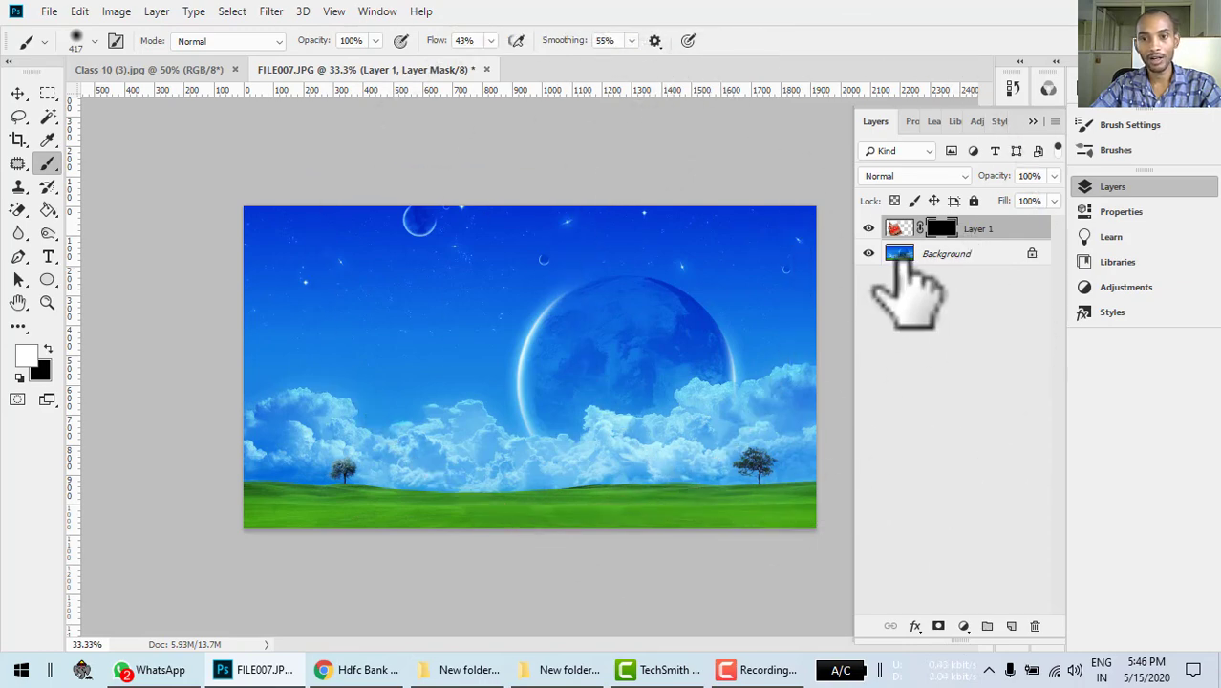
{"action": "left_click", "coordinate": [455, 268]}
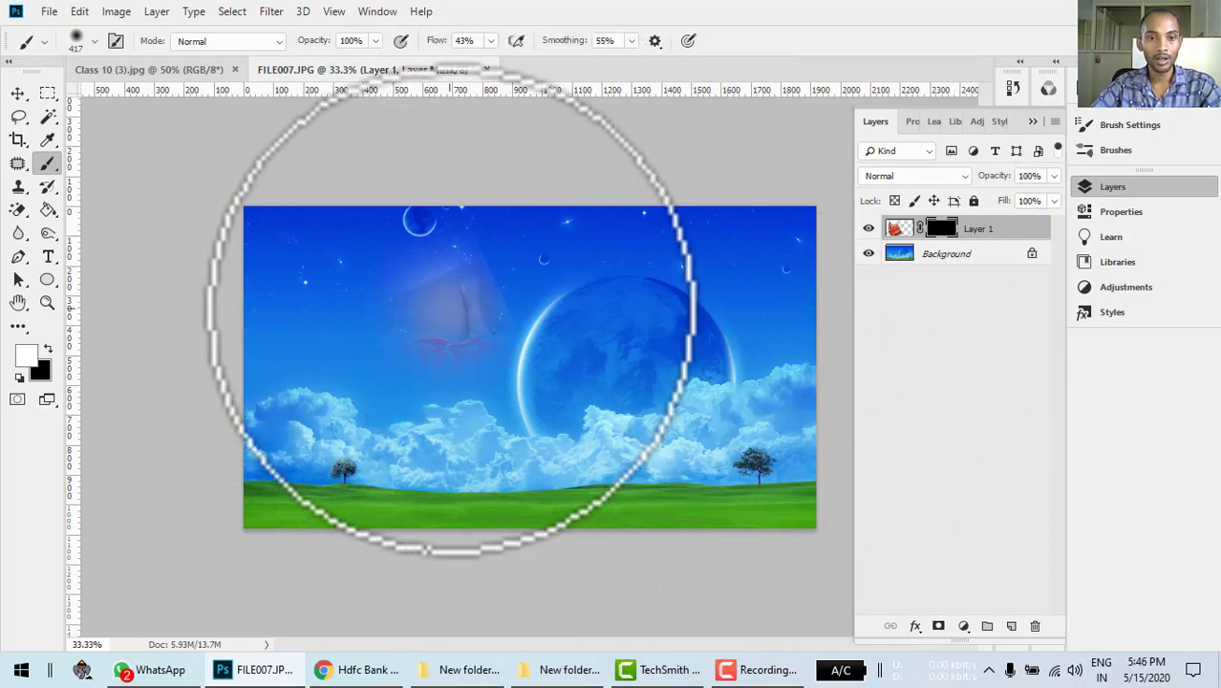
{"action": "left_click_drag", "start_coordinate": [471, 322], "coordinate": [518, 358]}
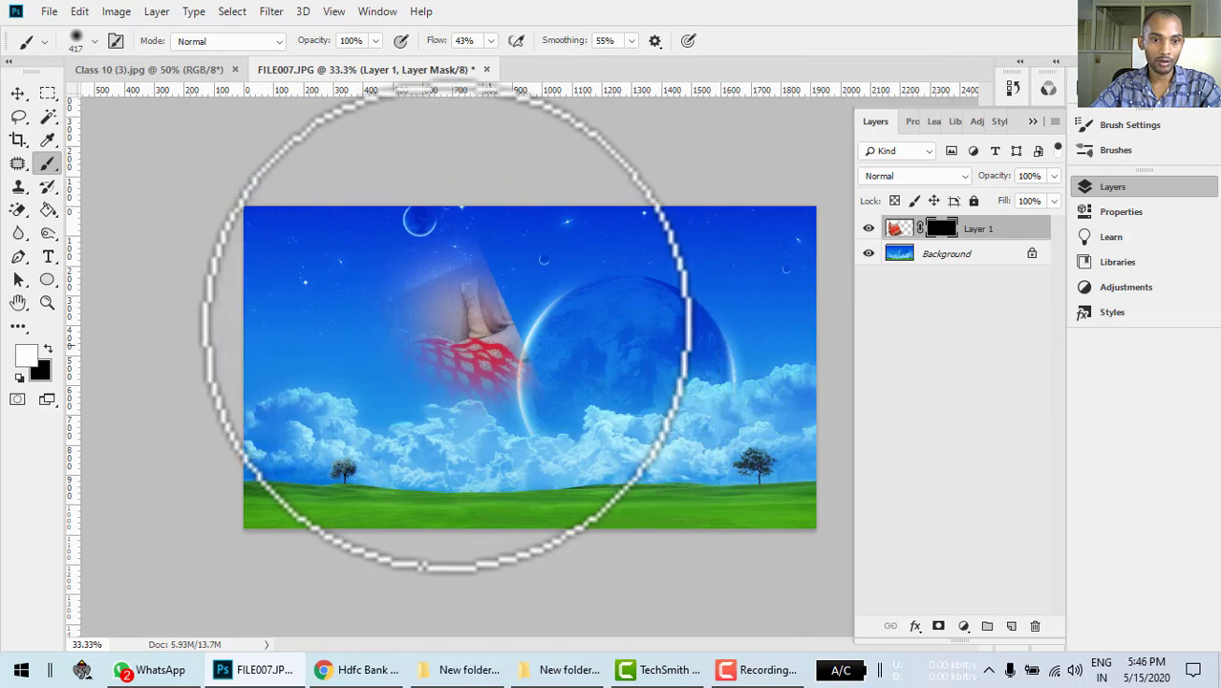
{"action": "mouse_move", "coordinate": [379, 287]}
{"action": "left_mouse_down"}
{"action": "mouse_move", "coordinate": [316, 260]}
{"action": "mouse_move", "coordinate": [357, 345]}
{"action": "mouse_move", "coordinate": [392, 377]}
{"action": "mouse_move", "coordinate": [426, 395]}
{"action": "mouse_move", "coordinate": [474, 388]}
{"action": "mouse_move", "coordinate": [410, 395]}
{"action": "mouse_move", "coordinate": [363, 369]}
{"action": "mouse_move", "coordinate": [324, 330]}
{"action": "mouse_move", "coordinate": [315, 291]}
{"action": "mouse_move", "coordinate": [302, 327]}
{"action": "mouse_move", "coordinate": [318, 398]}
{"action": "mouse_move", "coordinate": [334, 417]}
{"action": "mouse_move", "coordinate": [308, 339]}
{"action": "mouse_move", "coordinate": [305, 255]}
{"action": "mouse_move", "coordinate": [350, 325]}
{"action": "mouse_move", "coordinate": [447, 417]}
{"action": "mouse_move", "coordinate": [473, 417]}
{"action": "mouse_move", "coordinate": [354, 430]}
{"action": "mouse_move", "coordinate": [315, 397]}
{"action": "mouse_move", "coordinate": [288, 263]}
{"action": "mouse_move", "coordinate": [316, 261]}
{"action": "mouse_move", "coordinate": [376, 297]}
{"action": "mouse_move", "coordinate": [424, 375]}
{"action": "mouse_move", "coordinate": [351, 231]}
{"action": "mouse_move", "coordinate": [409, 331]}
{"action": "mouse_move", "coordinate": [338, 246]}
{"action": "mouse_move", "coordinate": [393, 363]}
{"action": "mouse_move", "coordinate": [317, 272]}
{"action": "mouse_move", "coordinate": [385, 361]}
{"action": "mouse_move", "coordinate": [421, 351]}
{"action": "left_mouse_up"}
Paint with black on Layer 1's mask to fade the photo's left edge, the sofa and the right side of the dress
{"action": "key", "text": "ctrl+plus"}
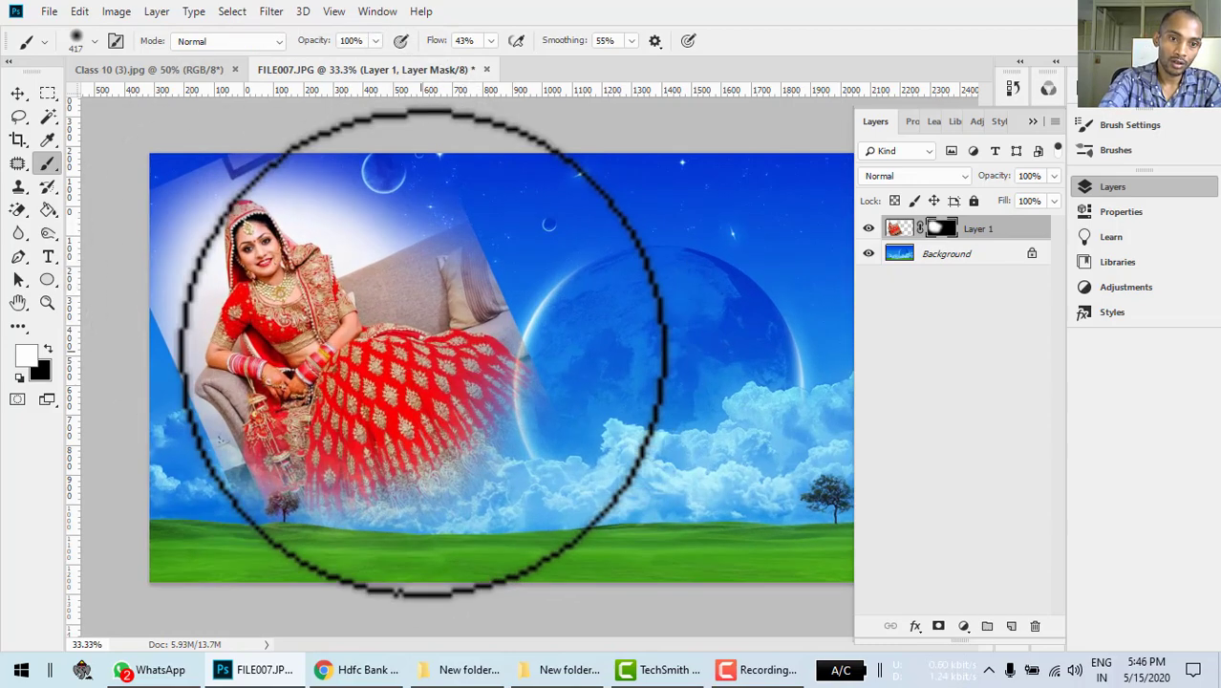
{"action": "key", "text": "ctrl+plus"}
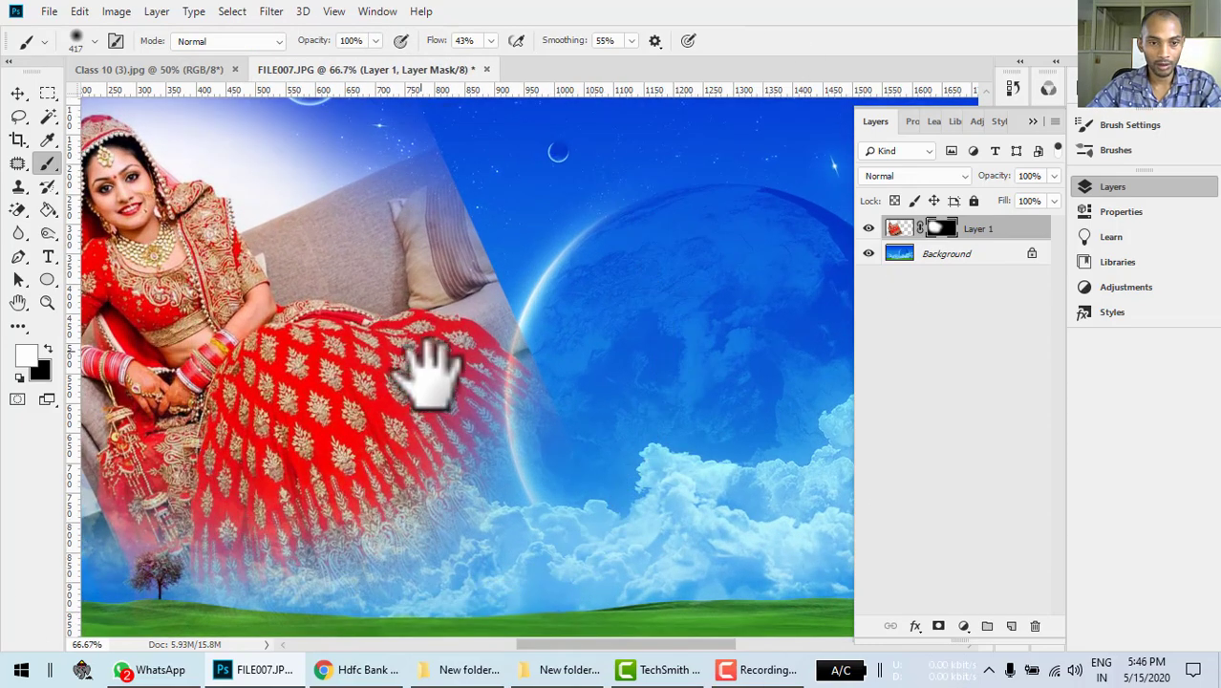
{"action": "left_click_drag", "start_coordinate": [431, 377], "coordinate": [588, 421]}
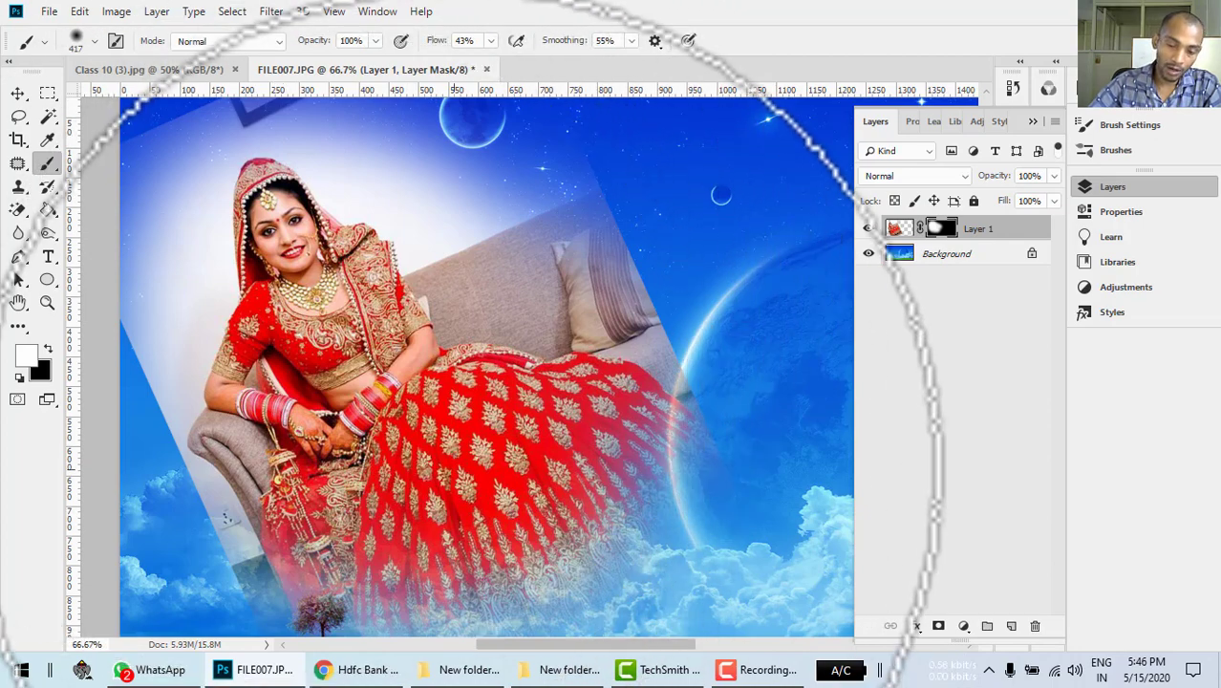
{"action": "key", "text": "ctrl+minus"}
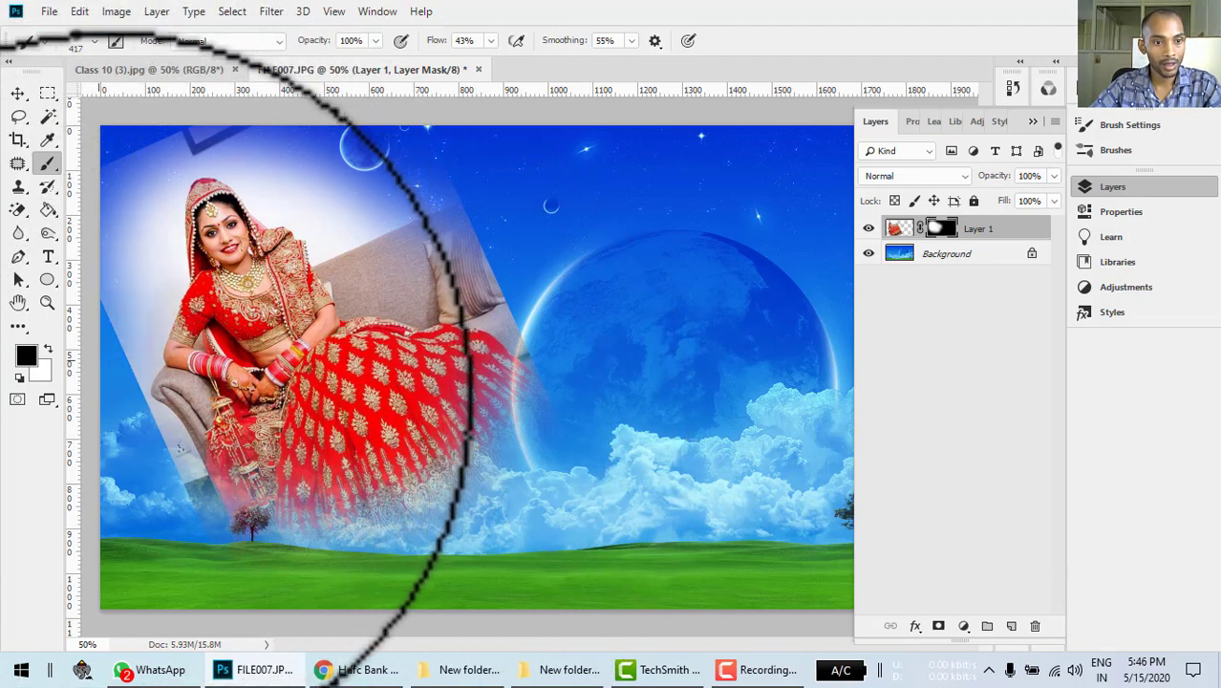
{"action": "mouse_move", "coordinate": [122, 489]}
{"action": "left_mouse_down"}
{"action": "mouse_move", "coordinate": [152, 445]}
{"action": "mouse_move", "coordinate": [94, 297]}
{"action": "left_mouse_up"}
{"action": "mouse_move", "coordinate": [75, 383]}
{"action": "left_mouse_down"}
{"action": "mouse_move", "coordinate": [98, 417]}
{"action": "mouse_move", "coordinate": [258, 521]}
{"action": "mouse_move", "coordinate": [403, 507]}
{"action": "mouse_move", "coordinate": [488, 223]}
{"action": "mouse_move", "coordinate": [515, 329]}
{"action": "mouse_move", "coordinate": [453, 216]}
{"action": "mouse_move", "coordinate": [531, 358]}
{"action": "mouse_move", "coordinate": [498, 242]}
{"action": "mouse_move", "coordinate": [540, 311]}
{"action": "left_mouse_up"}
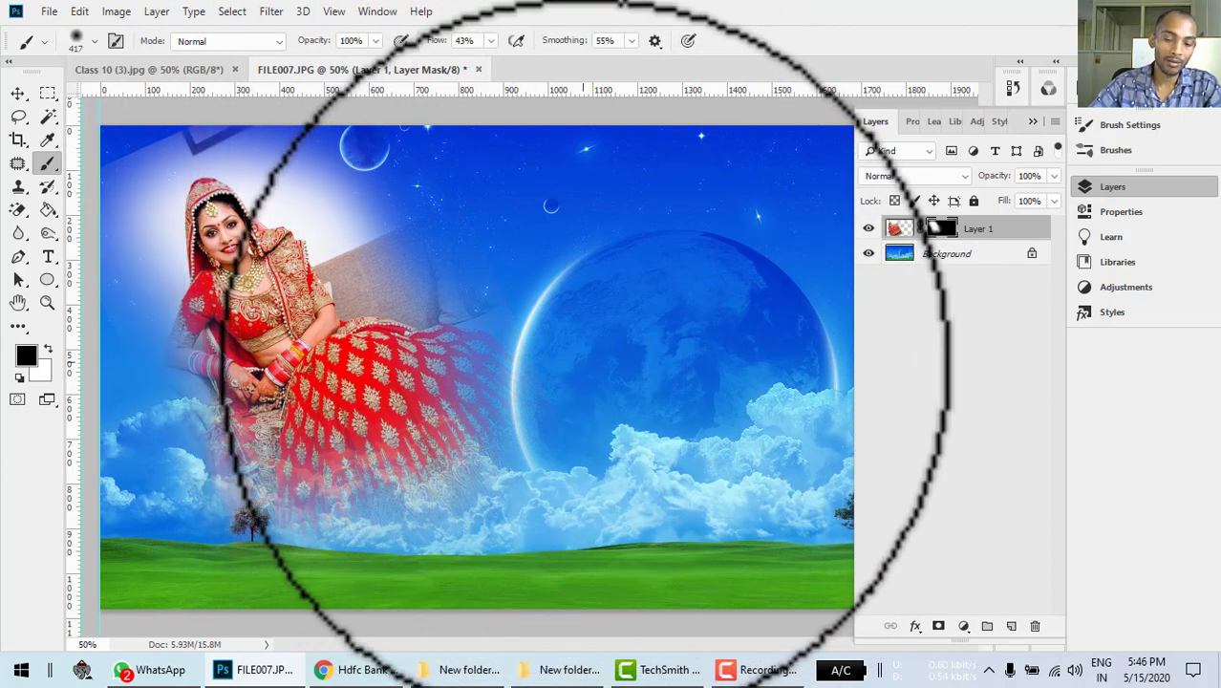
Paint with white on Layer 1's mask to bring back the lower part of the dress down to its hem
{"action": "scroll", "coordinate": [531, 341], "scroll_direction": "down", "scroll_amount": 1}
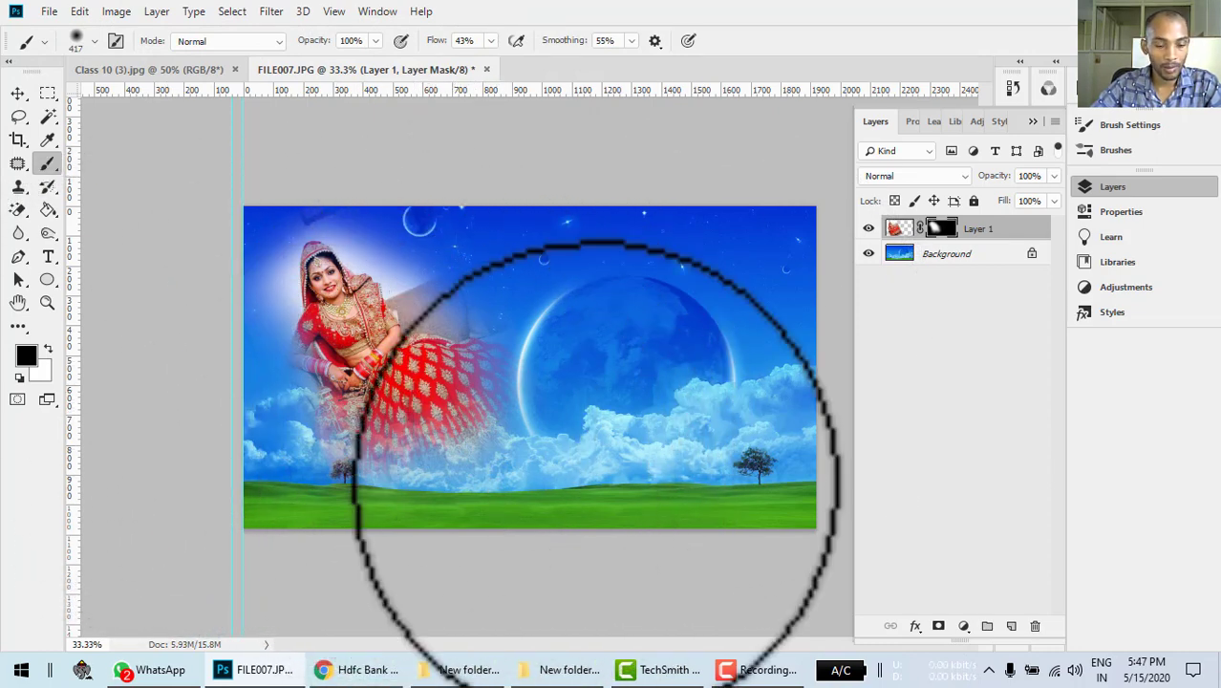
{"action": "key", "text": "x"}
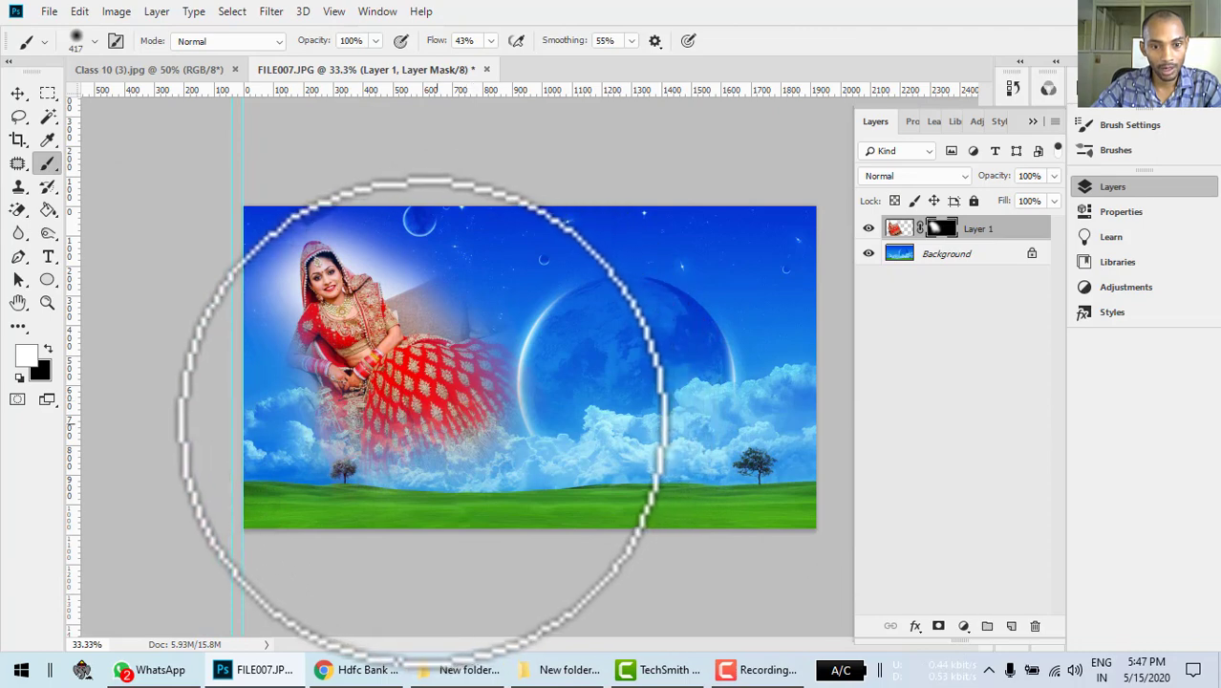
{"action": "mouse_move", "coordinate": [468, 420]}
{"action": "left_mouse_down"}
{"action": "mouse_move", "coordinate": [385, 439]}
{"action": "mouse_move", "coordinate": [452, 446]}
{"action": "mouse_move", "coordinate": [504, 428]}
{"action": "left_mouse_up"}
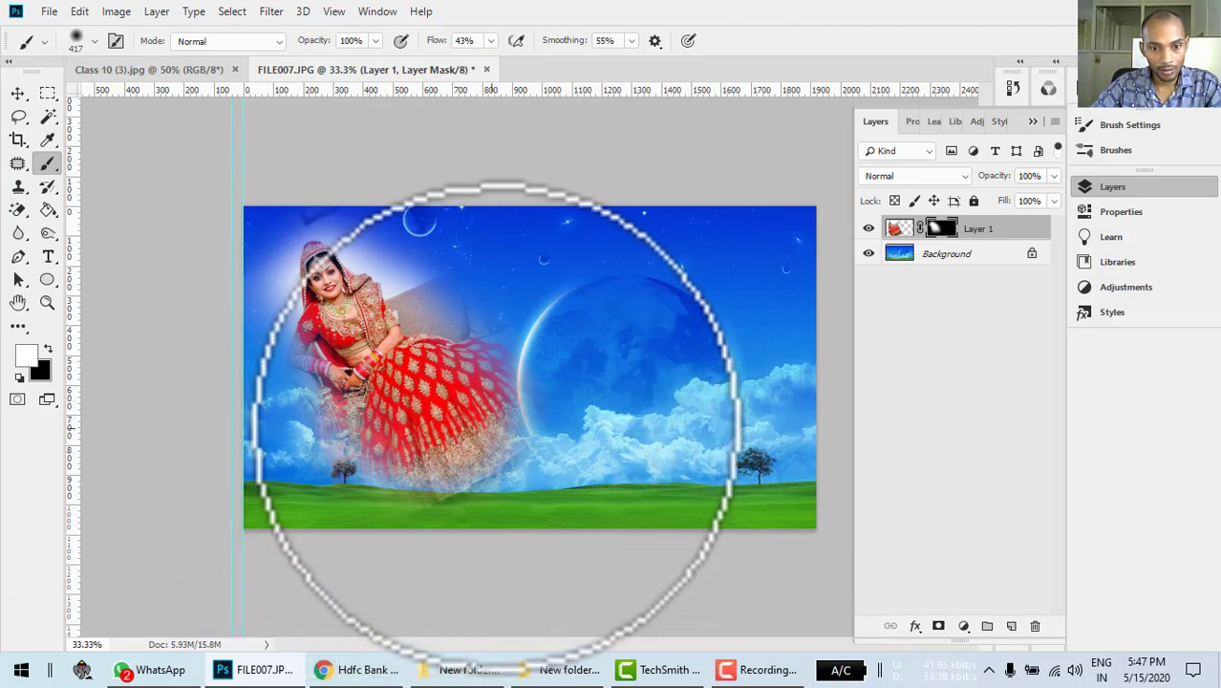
{"action": "mouse_move", "coordinate": [415, 456]}
{"action": "left_mouse_down"}
{"action": "mouse_move", "coordinate": [381, 419]}
{"action": "mouse_move", "coordinate": [409, 482]}
{"action": "mouse_move", "coordinate": [385, 474]}
{"action": "mouse_move", "coordinate": [380, 498]}
{"action": "mouse_move", "coordinate": [381, 474]}
{"action": "mouse_move", "coordinate": [389, 482]}
{"action": "mouse_move", "coordinate": [449, 446]}
{"action": "mouse_move", "coordinate": [369, 463]}
{"action": "left_mouse_up"}
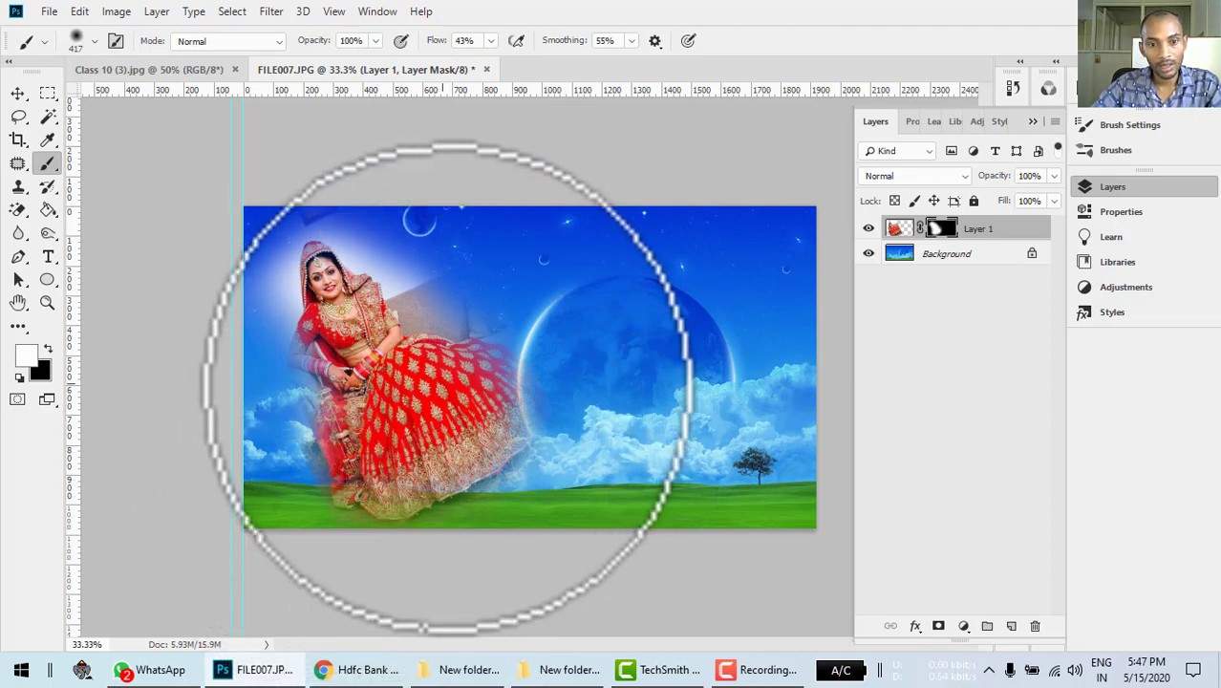
Touch up Layer 1's mask with white beside the dress and with black to fade the sofa and the dress's lower hem
{"action": "mouse_move", "coordinate": [526, 396]}
{"action": "left_mouse_down"}
{"action": "mouse_move", "coordinate": [547, 410]}
{"action": "mouse_move", "coordinate": [514, 403]}
{"action": "mouse_move", "coordinate": [558, 334]}
{"action": "left_mouse_up"}
{"action": "key", "text": "x"}
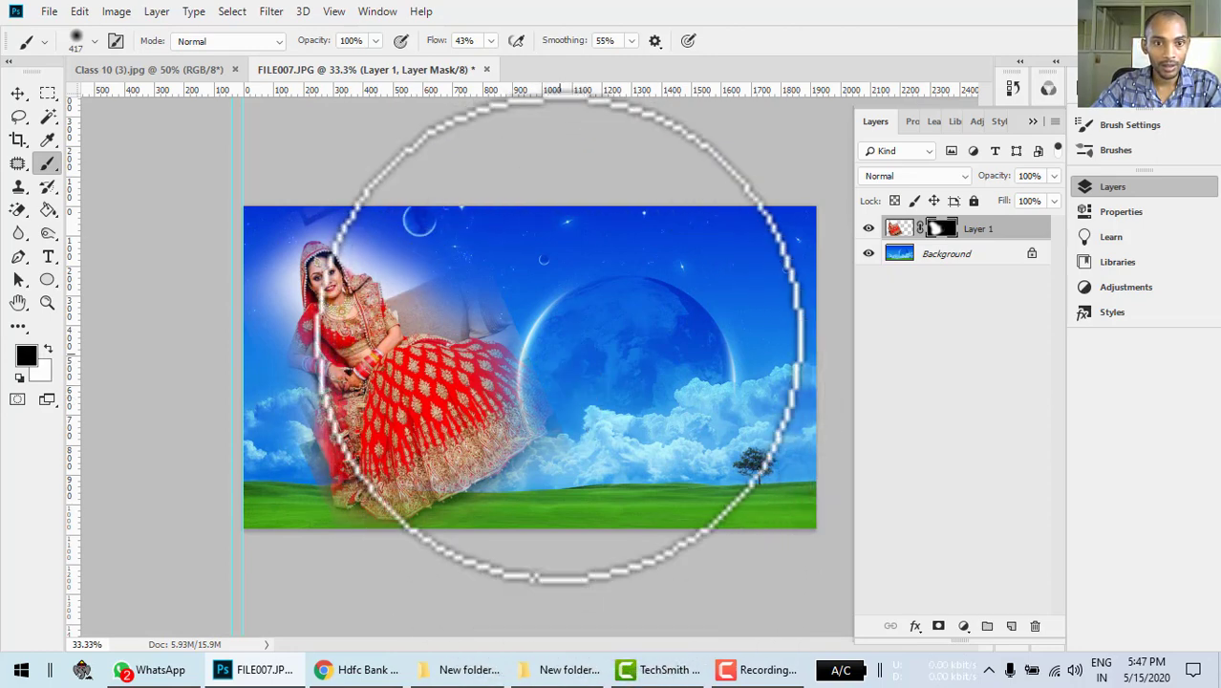
{"action": "mouse_move", "coordinate": [443, 252]}
{"action": "left_mouse_down"}
{"action": "mouse_move", "coordinate": [473, 285]}
{"action": "mouse_move", "coordinate": [453, 289]}
{"action": "mouse_move", "coordinate": [445, 271]}
{"action": "left_mouse_up"}
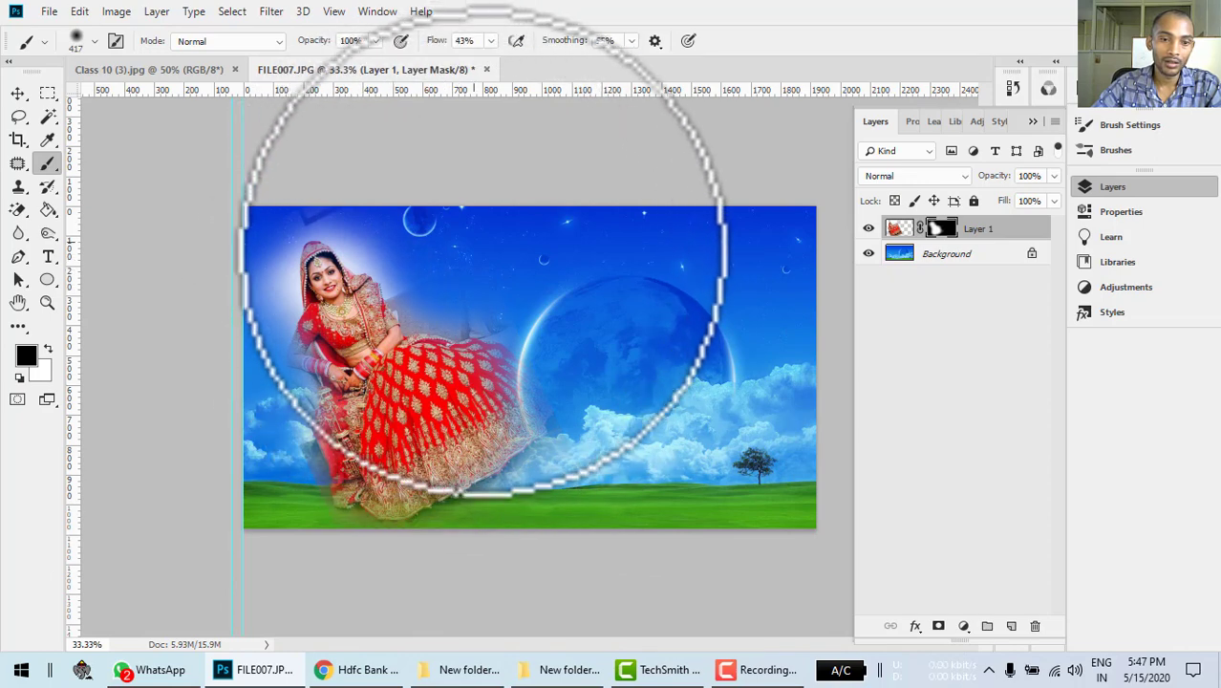
{"action": "mouse_move", "coordinate": [585, 463]}
{"action": "left_mouse_down"}
{"action": "mouse_move", "coordinate": [451, 484]}
{"action": "mouse_move", "coordinate": [348, 490]}
{"action": "mouse_move", "coordinate": [505, 457]}
{"action": "mouse_move", "coordinate": [406, 501]}
{"action": "mouse_move", "coordinate": [378, 489]}
{"action": "mouse_move", "coordinate": [534, 467]}
{"action": "mouse_move", "coordinate": [443, 503]}
{"action": "mouse_move", "coordinate": [318, 445]}
{"action": "mouse_move", "coordinate": [549, 520]}
{"action": "left_mouse_up"}
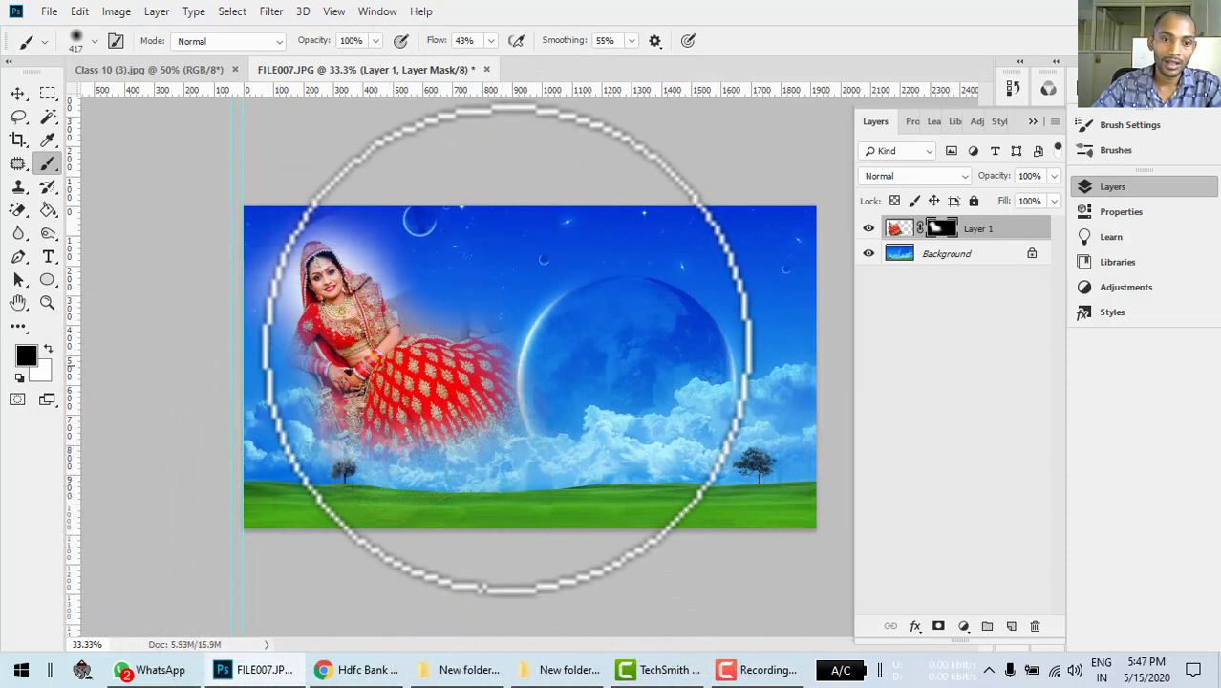
Duplicate the masked portrait twice, spacing the copies across the landscape to the right, and set Layer 1 copy 2's opacity to 42%
{"action": "left_click", "coordinate": [15, 93]}
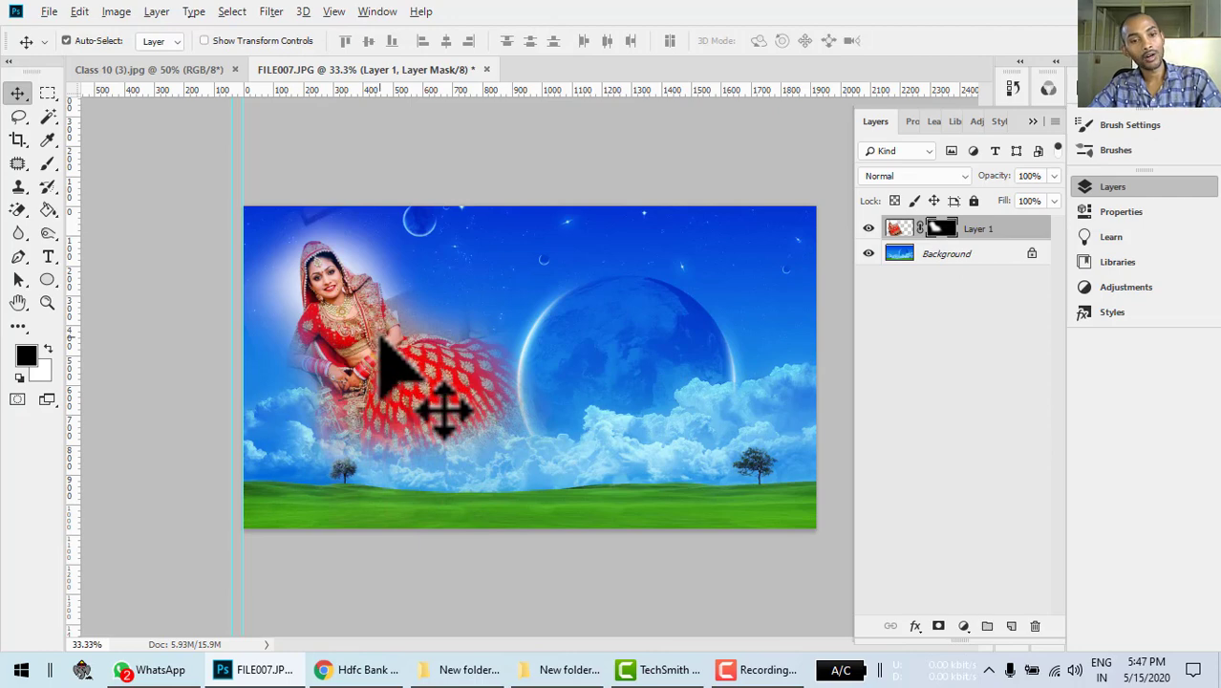
{"action": "left_click_drag", "start_coordinate": [390, 353], "coordinate": [731, 368]}
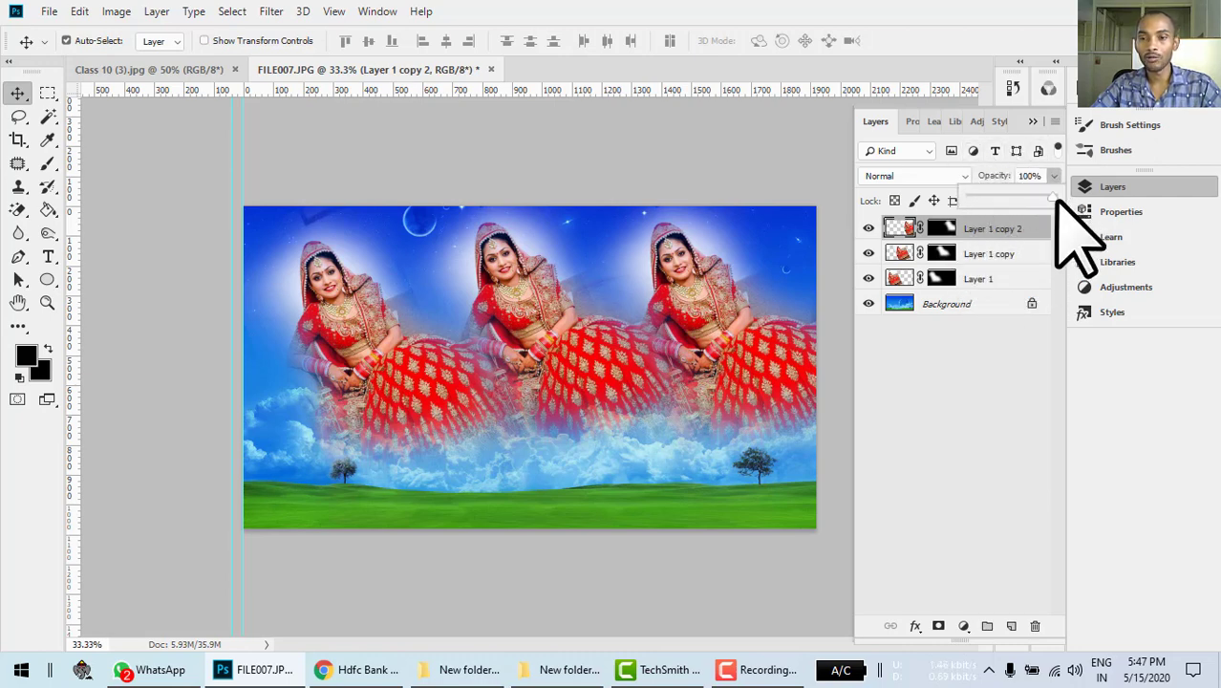
{"action": "left_click_drag", "start_coordinate": [1011, 197], "coordinate": [1001, 196]}
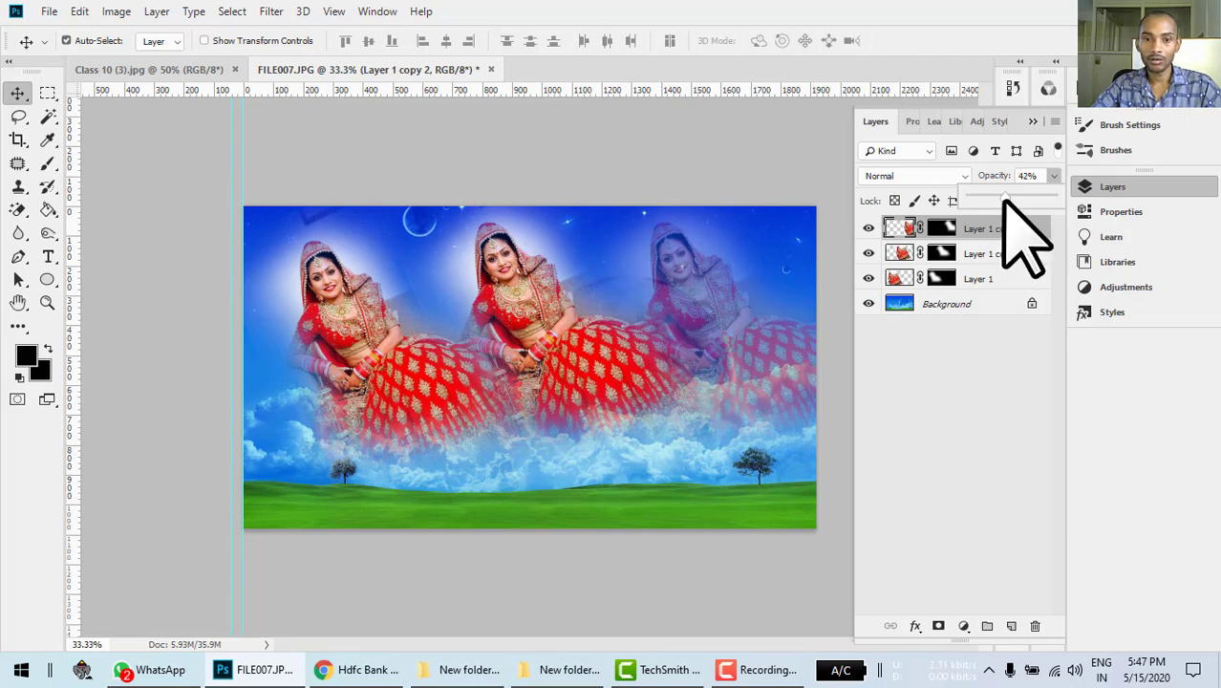
Try the Overlay, Lighten, Color Dodge, Multiply and Linear Burn blend modes on Layer 1 copy, the middle portrait
{"action": "left_click", "coordinate": [550, 321]}
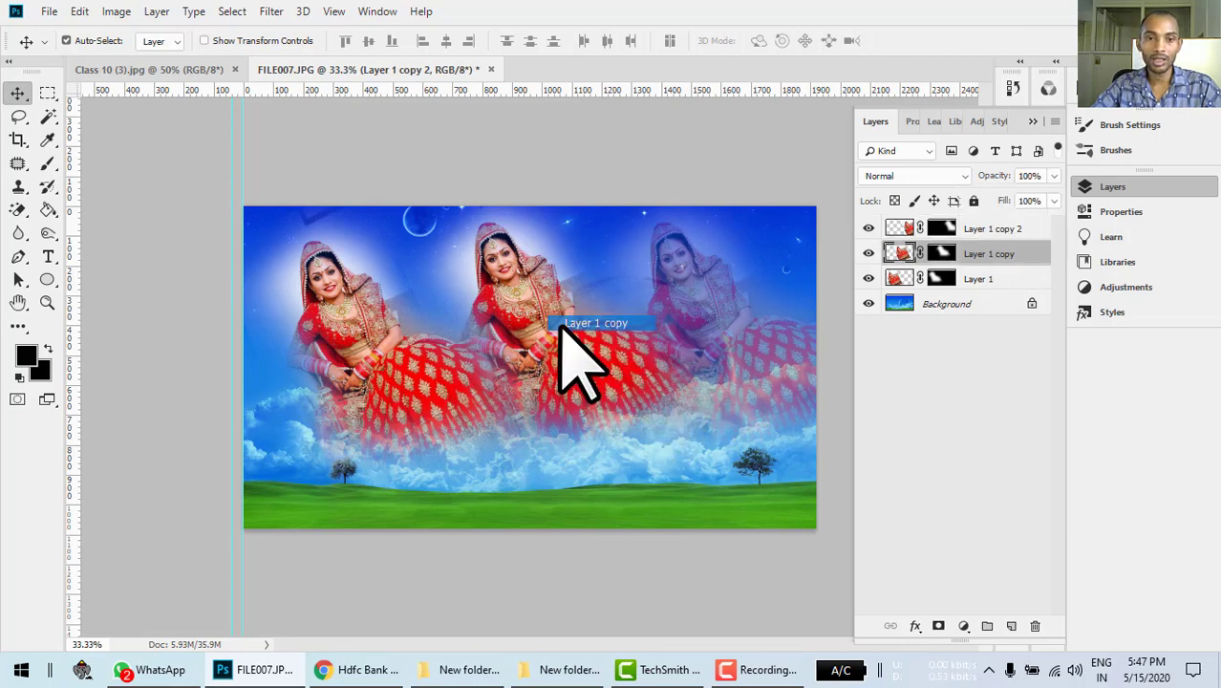
{"action": "left_click", "coordinate": [919, 176]}
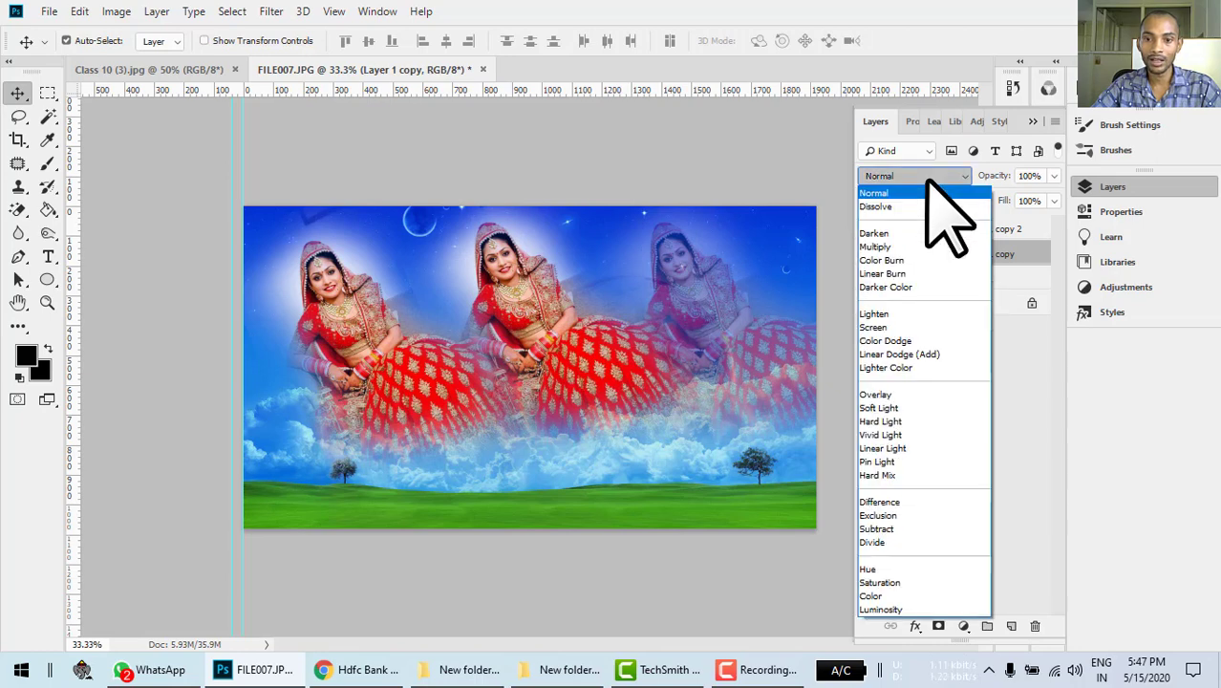
{"action": "left_click", "coordinate": [919, 395]}
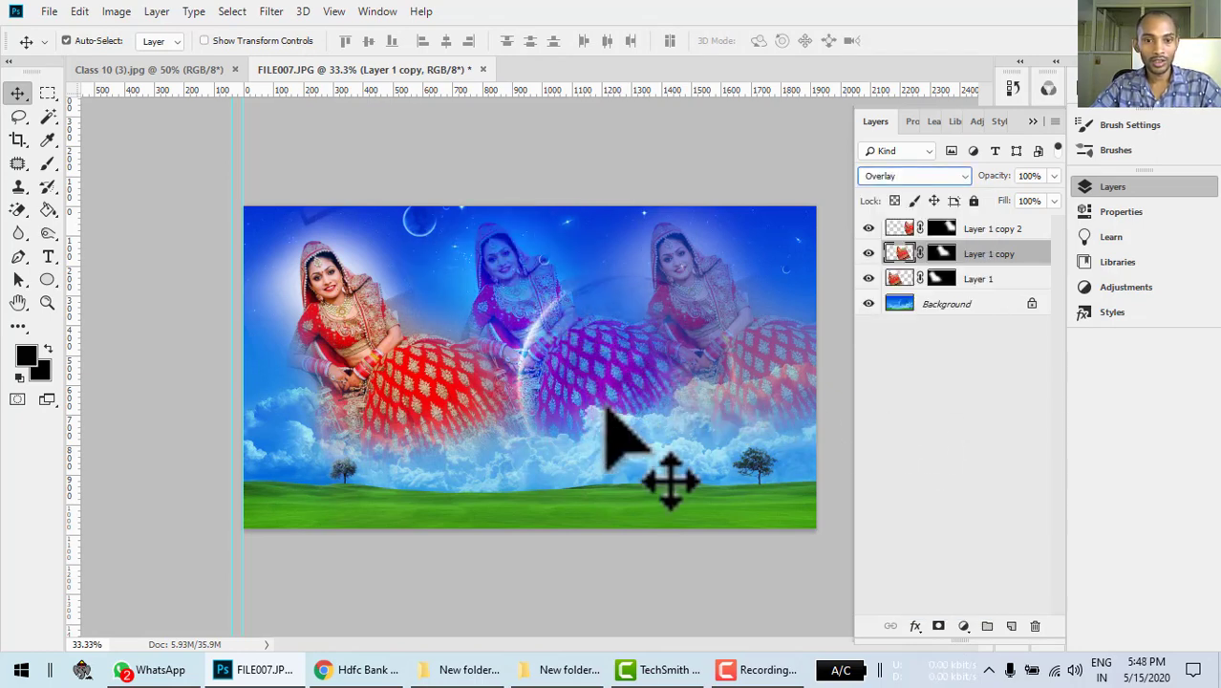
{"action": "left_click", "coordinate": [944, 178]}
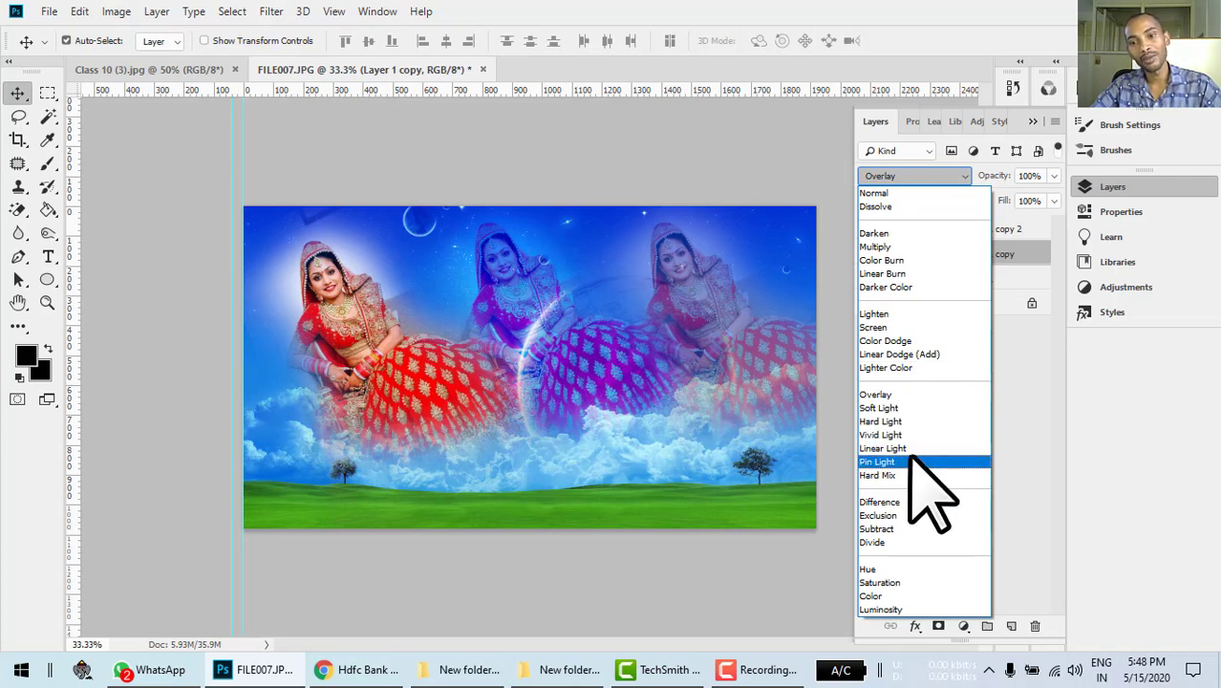
{"action": "left_click", "coordinate": [883, 315]}
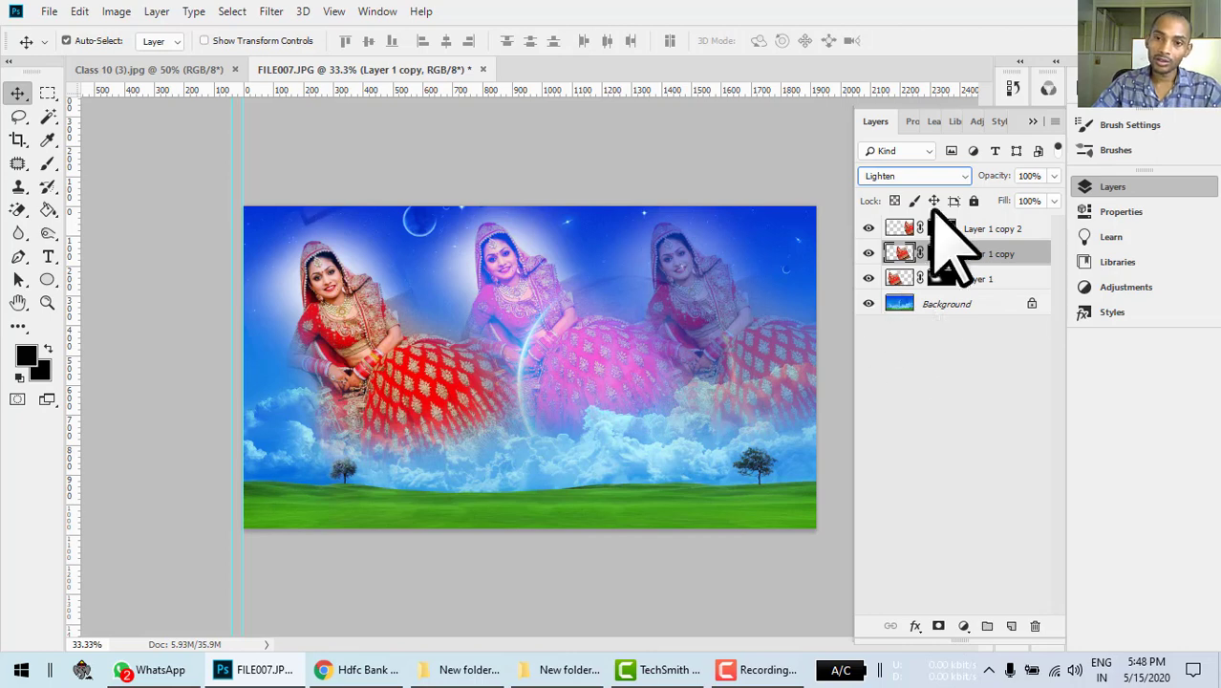
{"action": "left_click", "coordinate": [955, 191]}
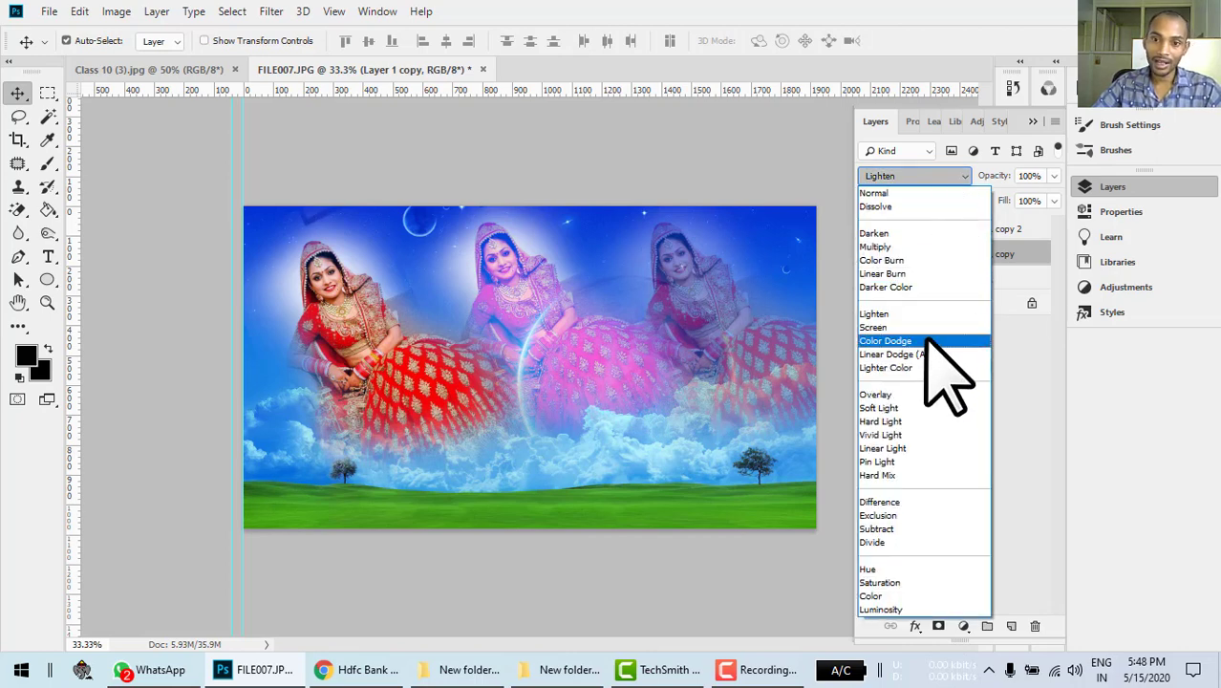
{"action": "left_click", "coordinate": [925, 341]}
{"action": "left_click", "coordinate": [925, 179]}
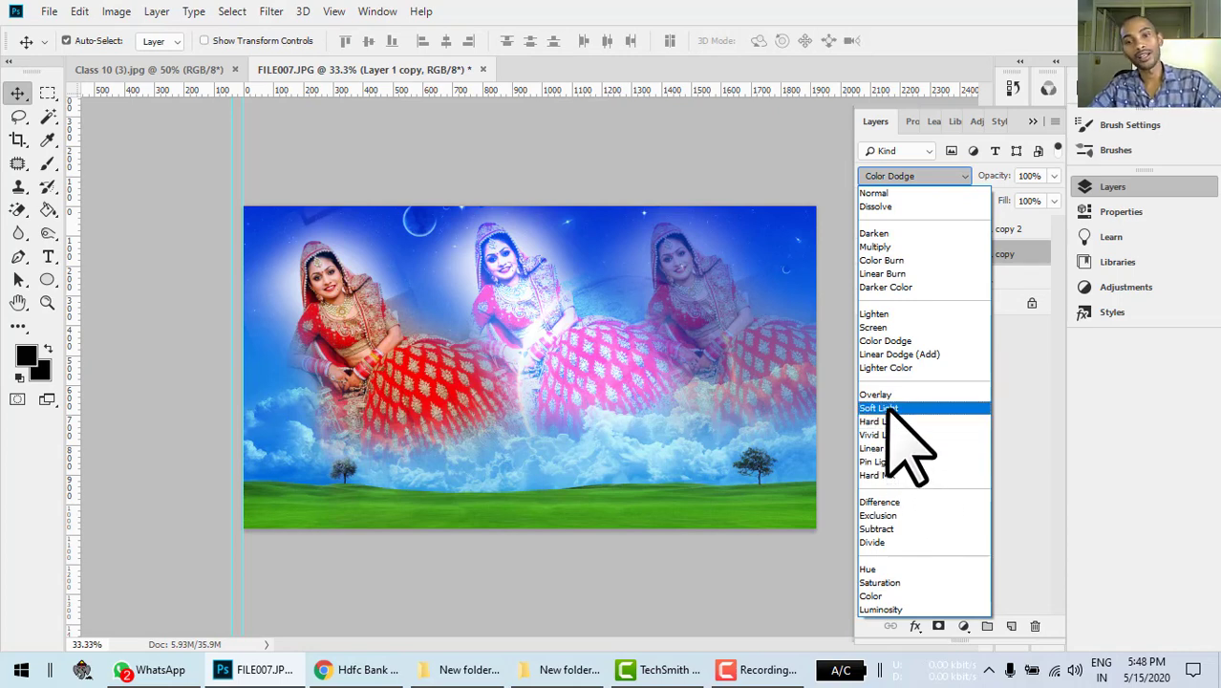
{"action": "left_click", "coordinate": [890, 246]}
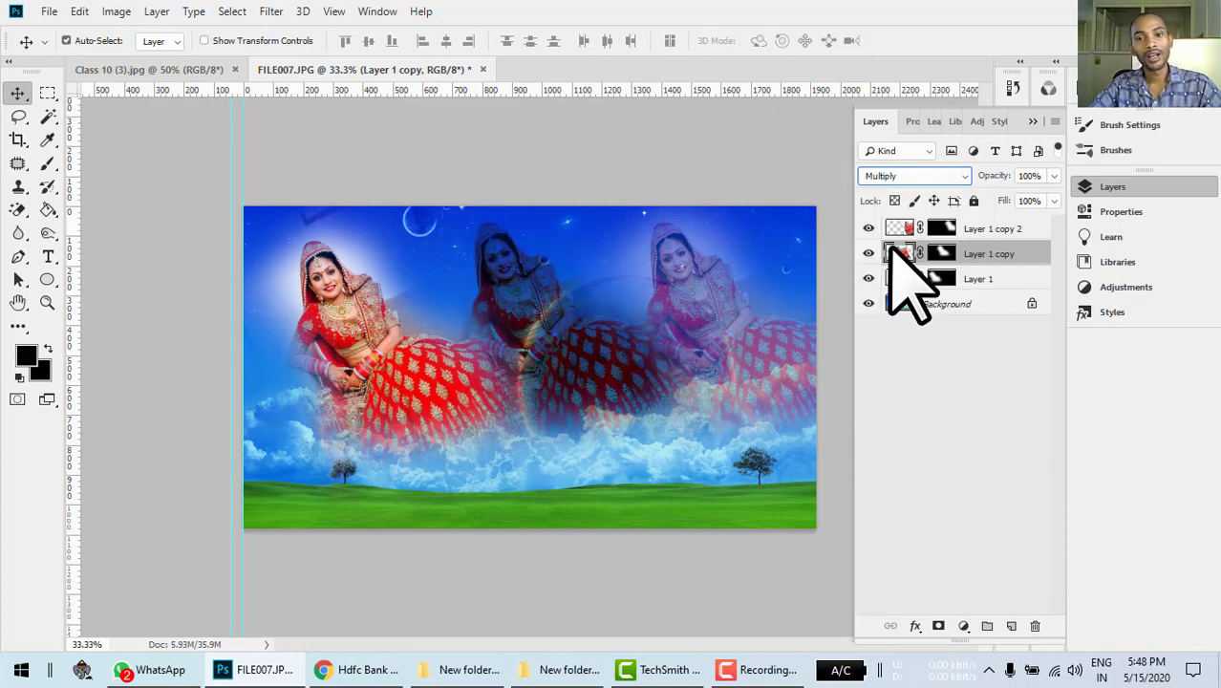
{"action": "left_click", "coordinate": [913, 176]}
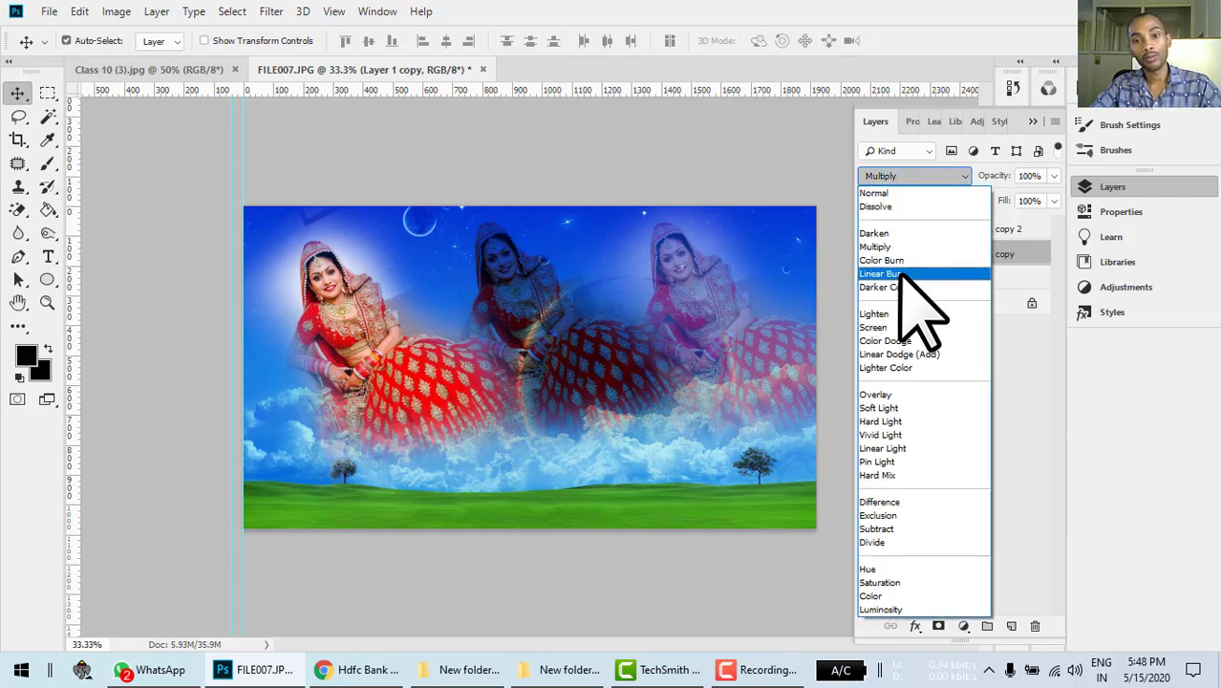
{"action": "left_click", "coordinate": [900, 273]}
{"action": "left_click", "coordinate": [918, 177]}
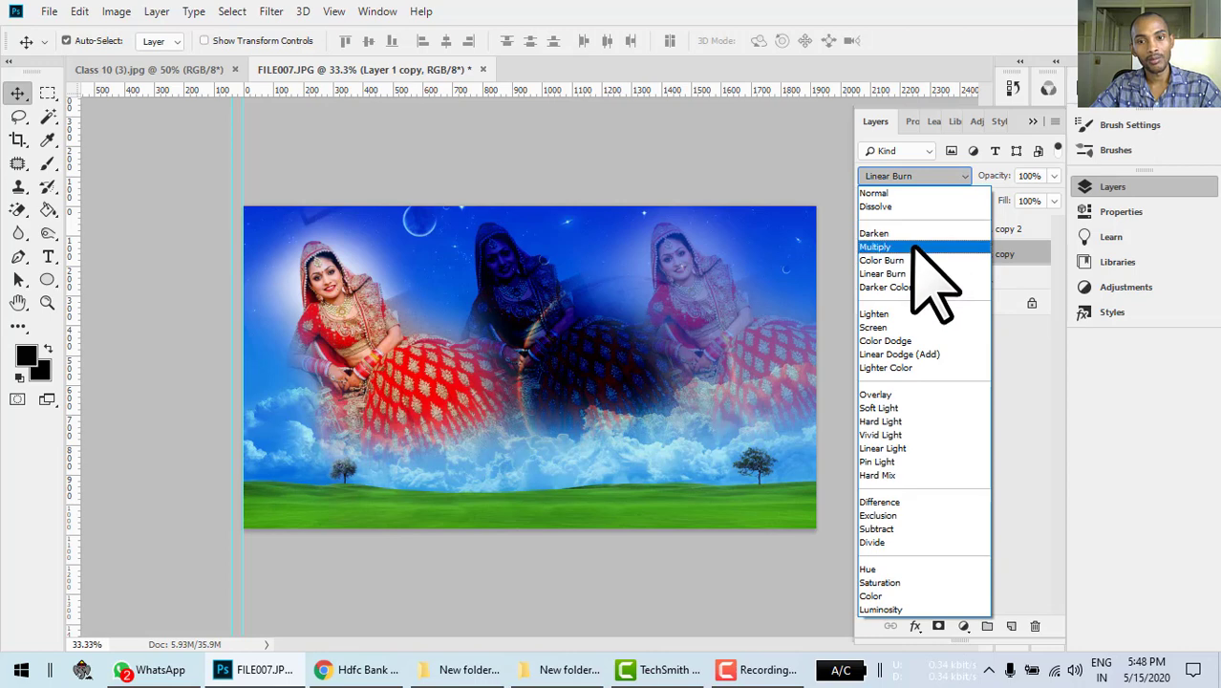
{"action": "left_click", "coordinate": [889, 247]}
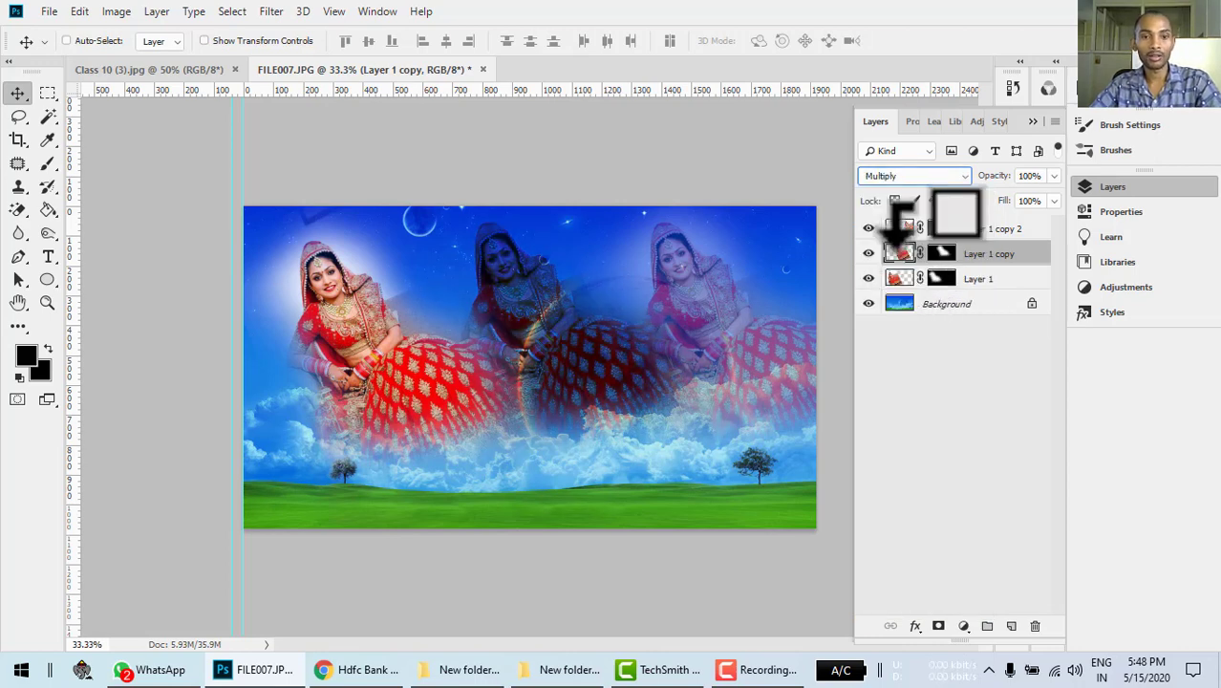
Return Layer 1 copy's blend mode to Normal and set it to Lighten
{"action": "key", "text": "alt+shift+d"}
{"action": "key", "text": "alt+shift+g"}
{"action": "key", "text": "alt+shift+o"}
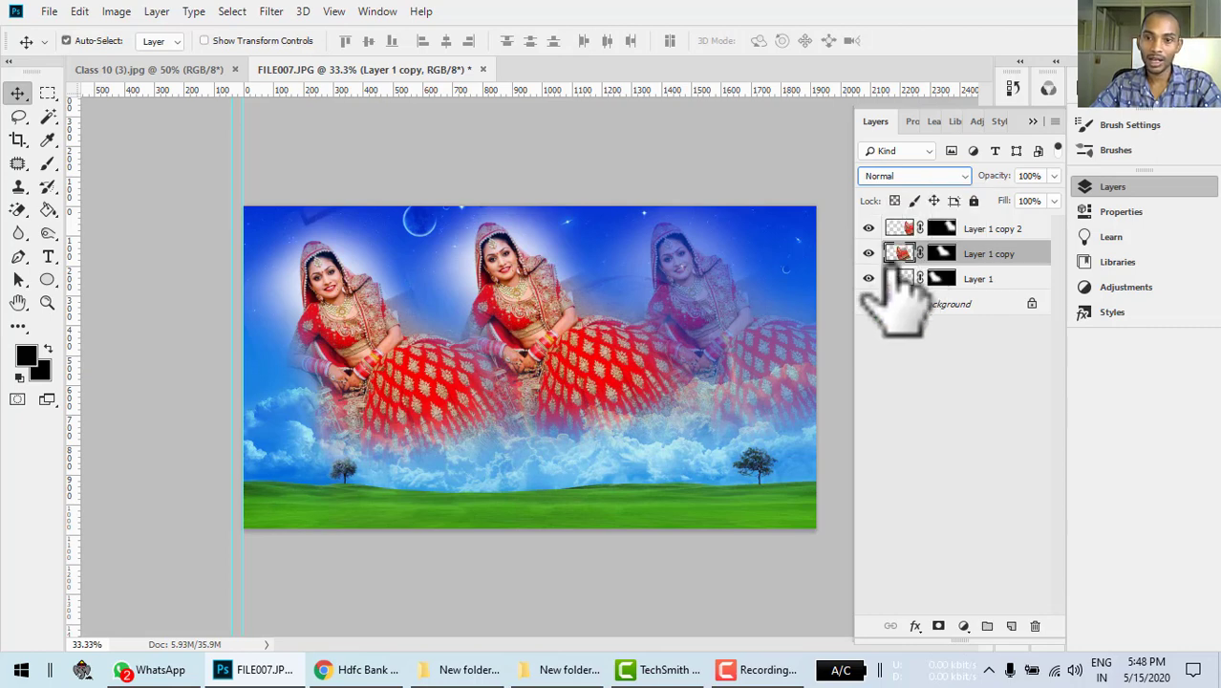
{"action": "left_click", "coordinate": [913, 178]}
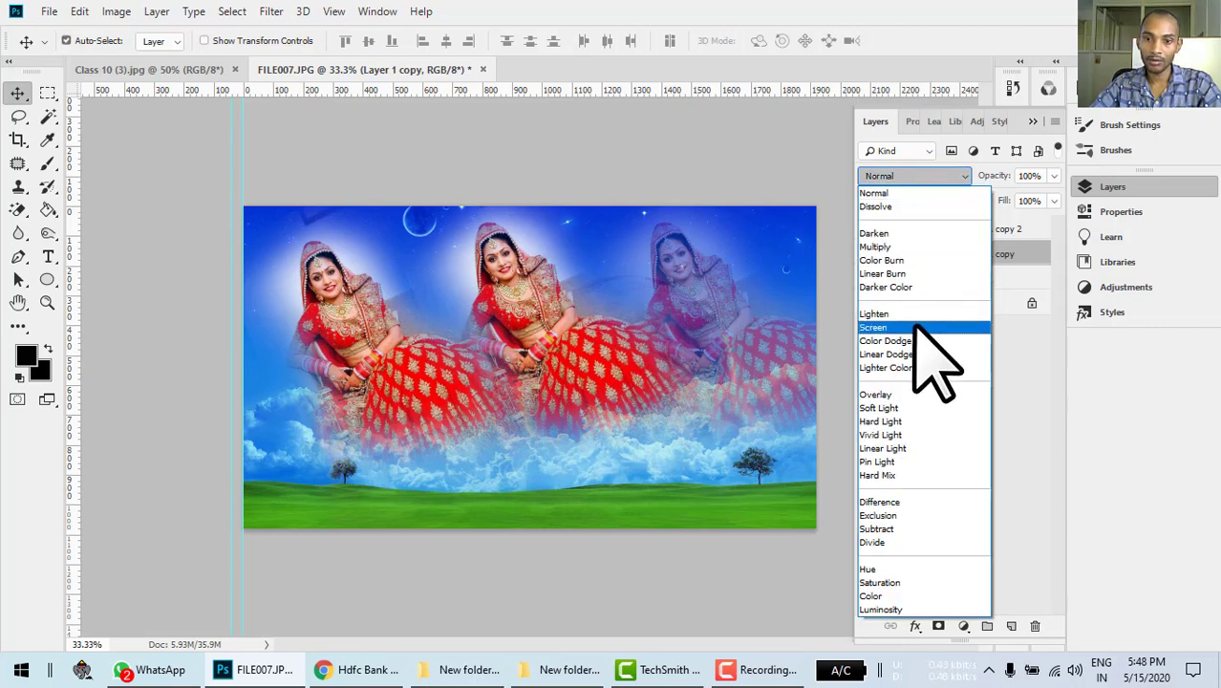
{"action": "left_click", "coordinate": [874, 314]}
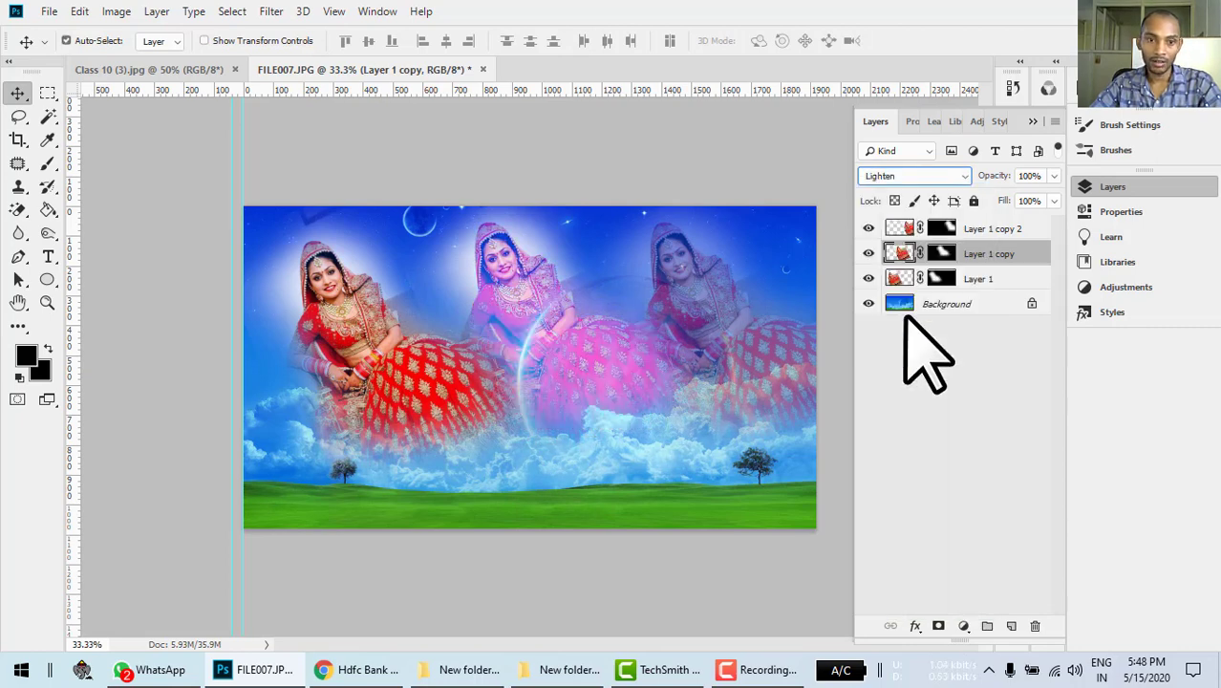
Make Layer 1, the leftmost portrait, the active layer
{"action": "left_click", "coordinate": [1034, 122]}
{"action": "right_click", "coordinate": [405, 360]}
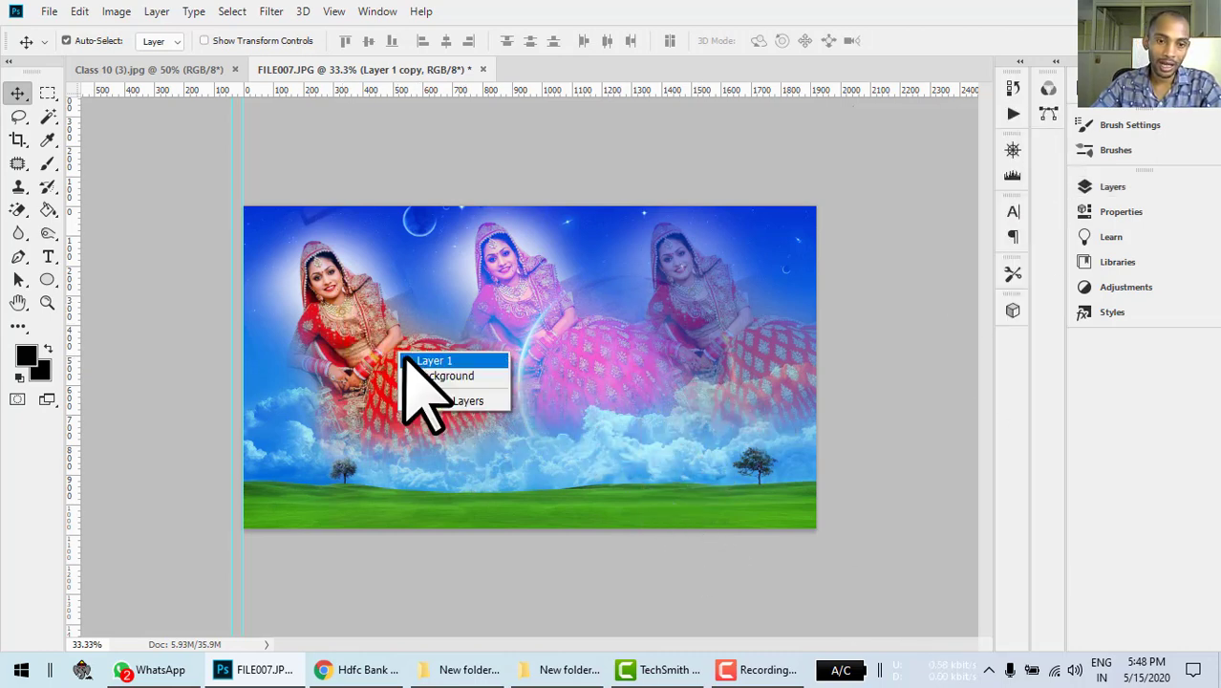
{"action": "left_click", "coordinate": [409, 362]}
{"action": "key", "text": "ctrl+t"}
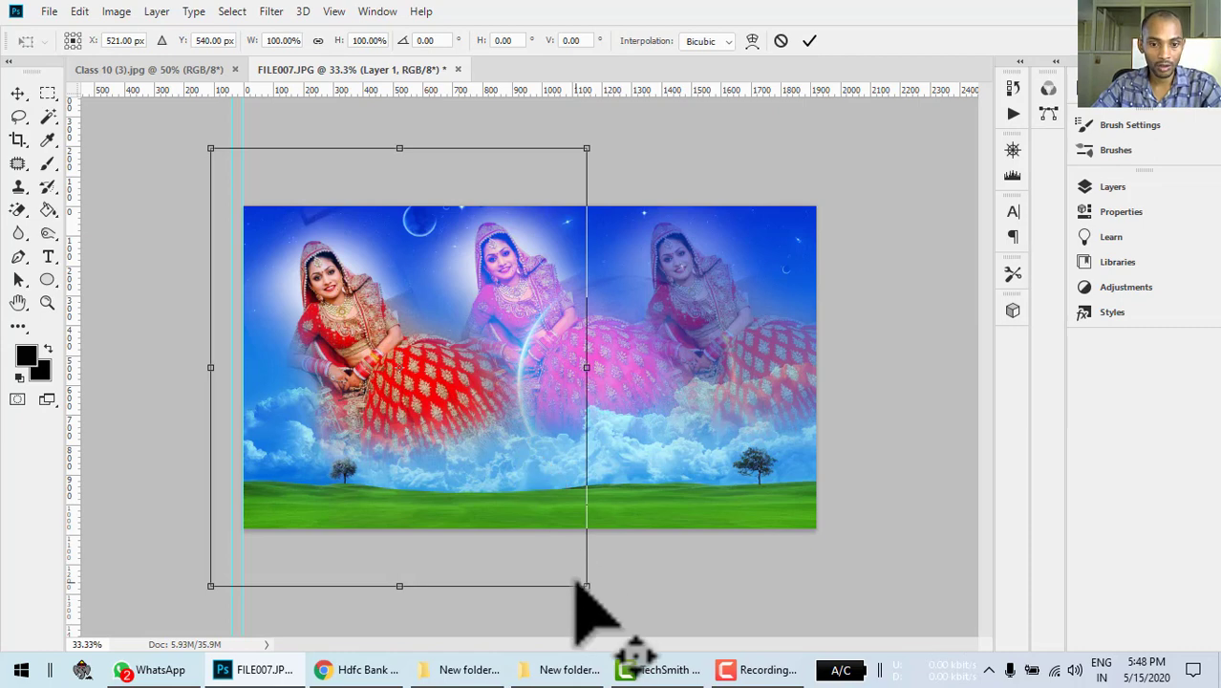
{"action": "mouse_move", "coordinate": [586, 581]}
{"action": "left_mouse_down"}
{"action": "mouse_move", "coordinate": [605, 608]}
{"action": "mouse_move", "coordinate": [573, 573]}
{"action": "mouse_move", "coordinate": [587, 586]}
{"action": "left_mouse_up"}
{"action": "key", "text": "Escape"}
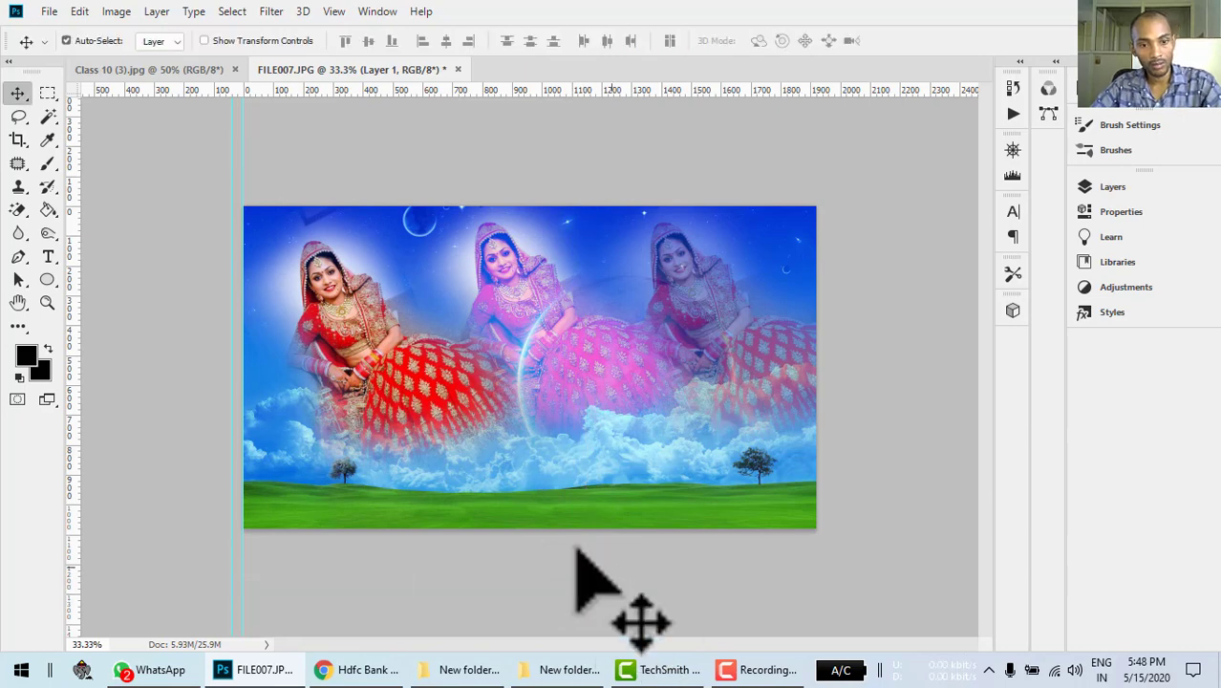
Scale Layer 1's portrait proportionally about its centre to about 137% and shift it slightly down and to the right
{"action": "key", "text": "ctrl+t"}
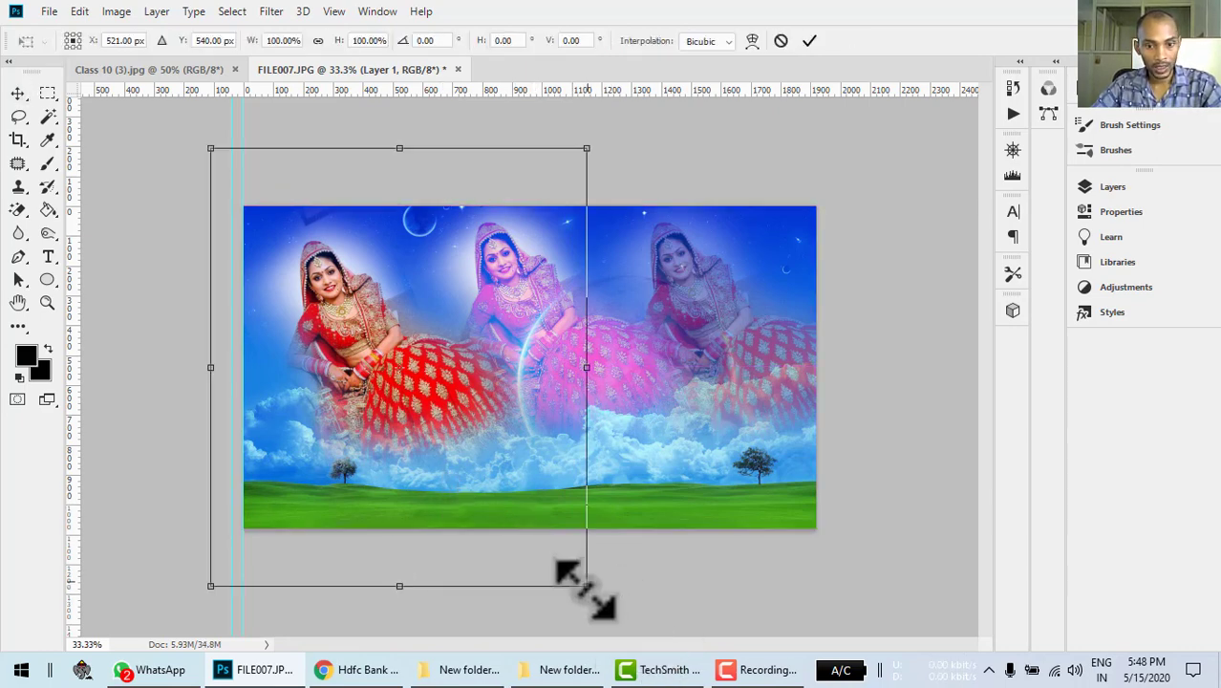
{"action": "left_click_drag", "start_coordinate": [589, 588], "coordinate": [656, 639]}
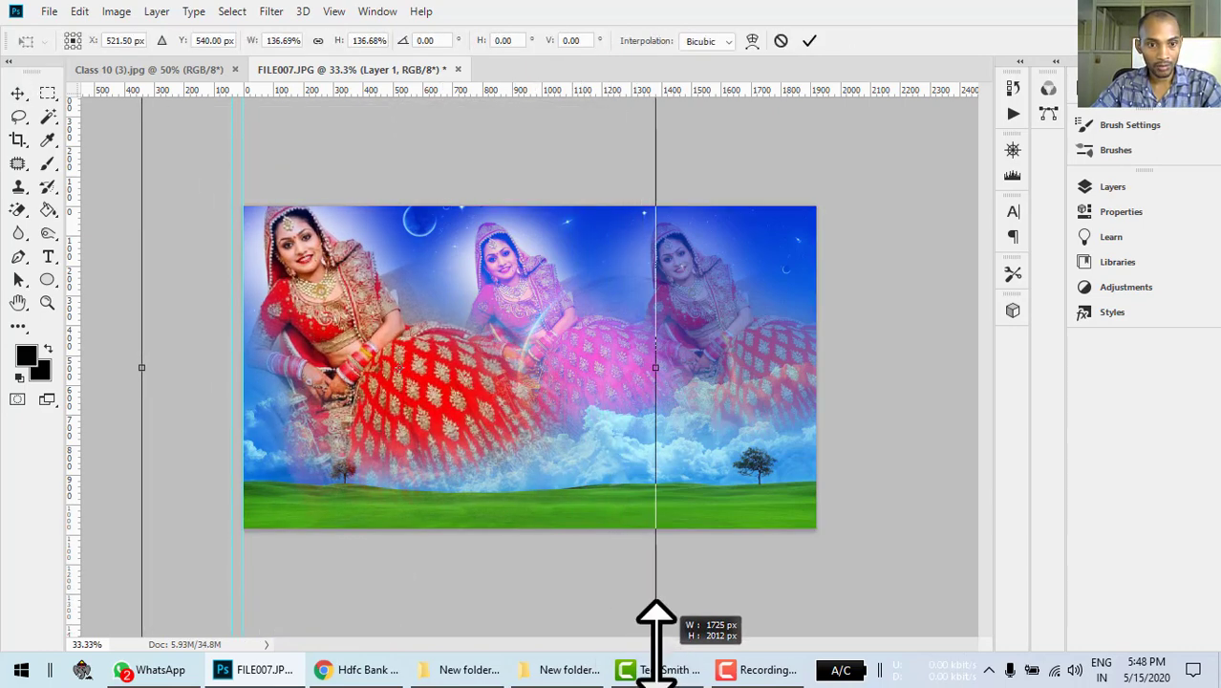
{"action": "left_click_drag", "start_coordinate": [485, 429], "coordinate": [509, 455]}
{"action": "key", "text": "Return"}
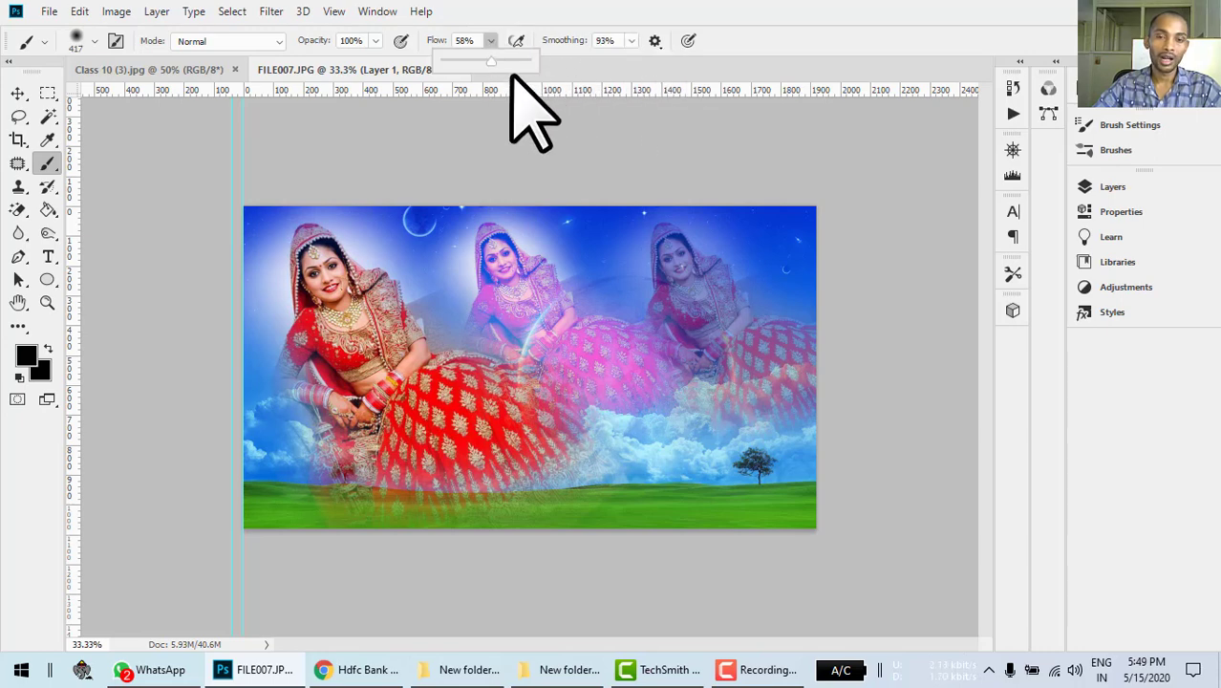
Activate the Brush tool and set the foreground colour to bright yellow (#f3da08)
{"action": "left_click", "coordinate": [47, 94]}
{"action": "left_click", "coordinate": [48, 165]}
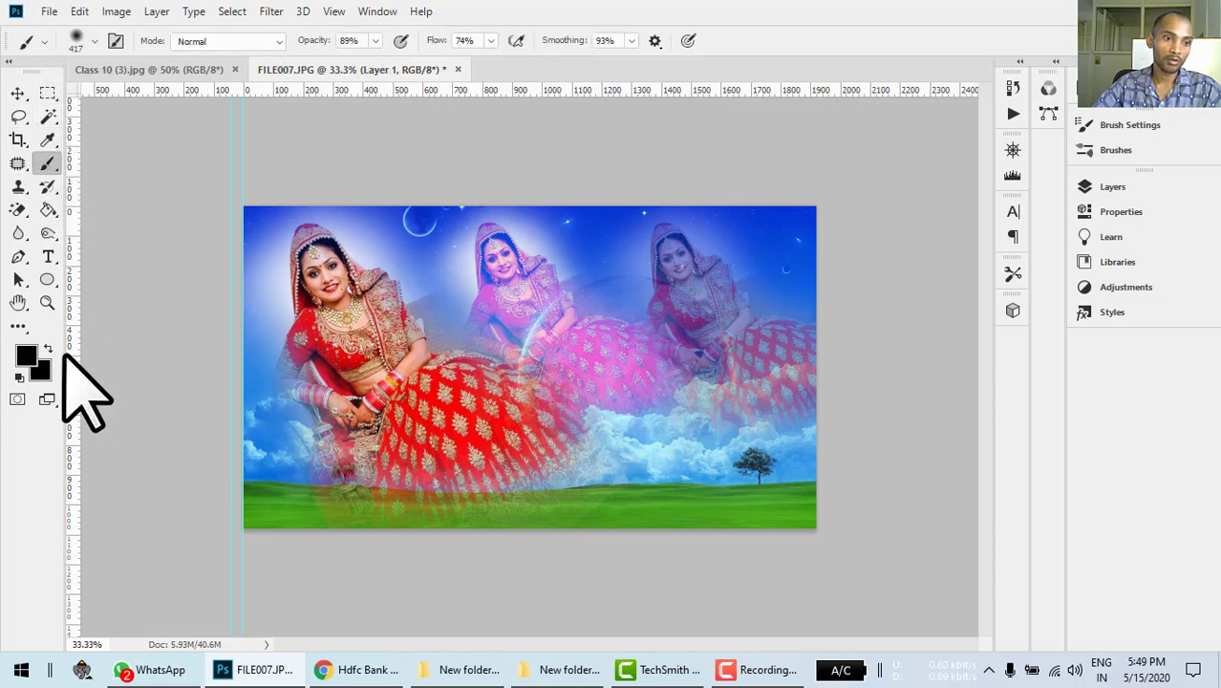
{"action": "left_click", "coordinate": [27, 357]}
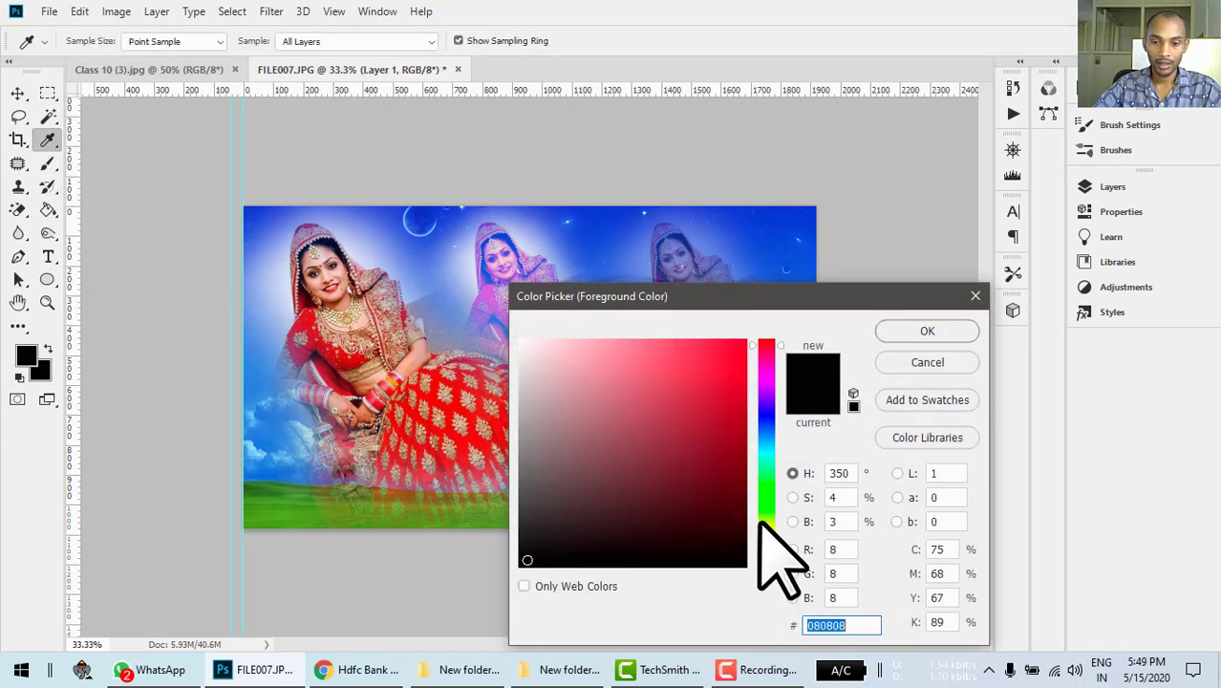
{"action": "left_click_drag", "start_coordinate": [767, 497], "coordinate": [766, 534]}
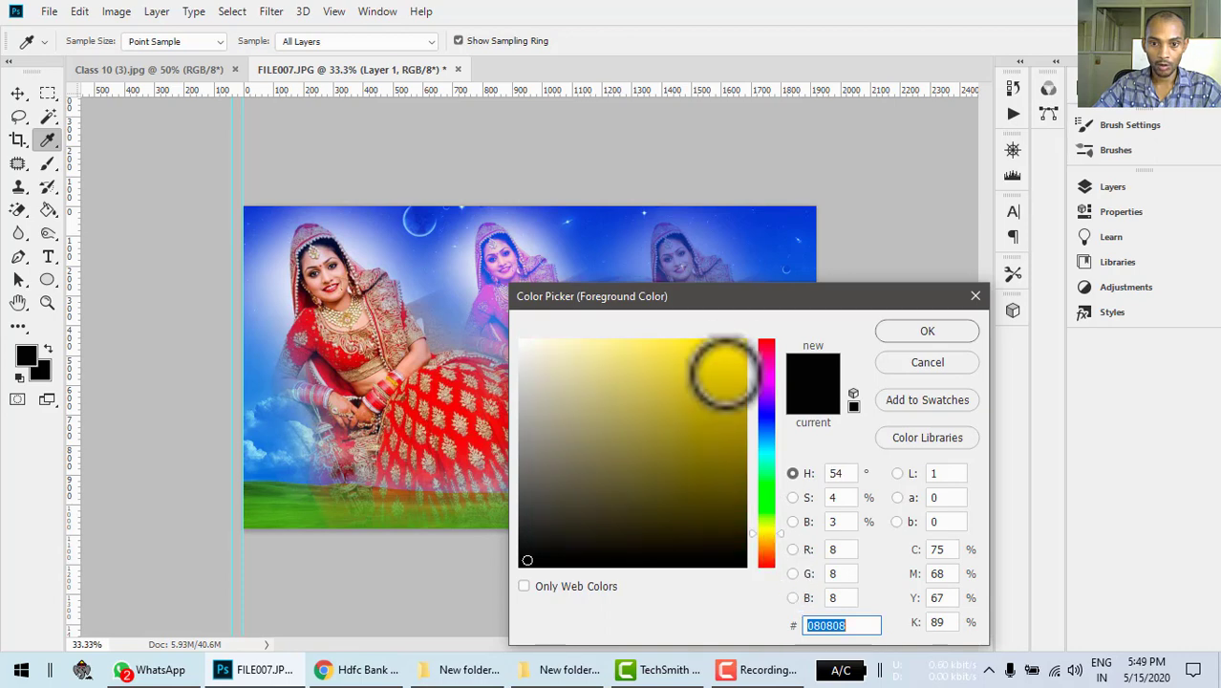
{"action": "left_click", "coordinate": [900, 334]}
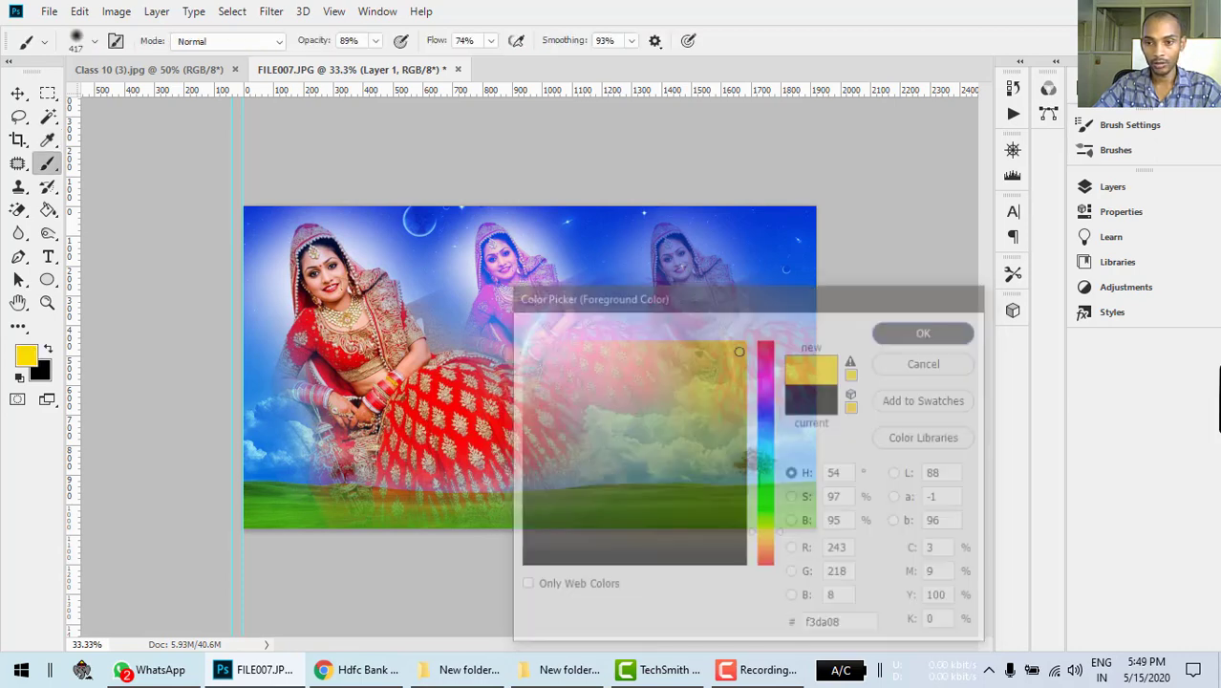
Add a new empty layer and move it to the top of the layer stack, above Layer 1 copy 2
{"action": "left_click", "coordinate": [1099, 187]}
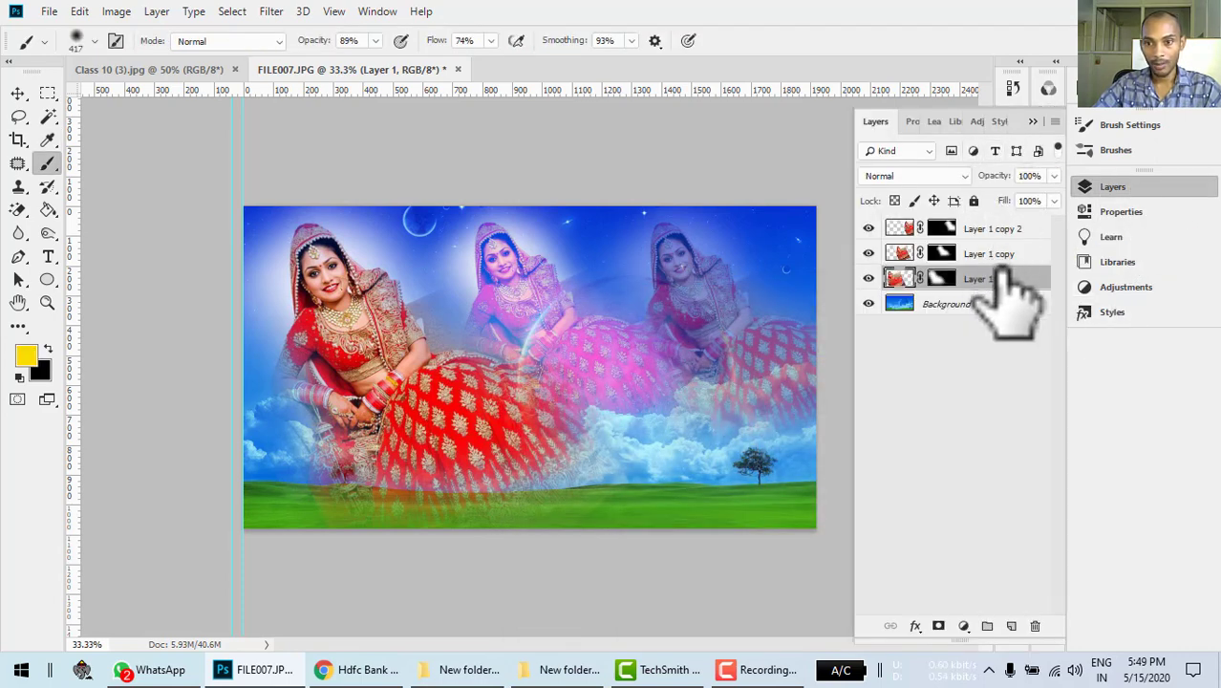
{"action": "left_click", "coordinate": [1012, 626]}
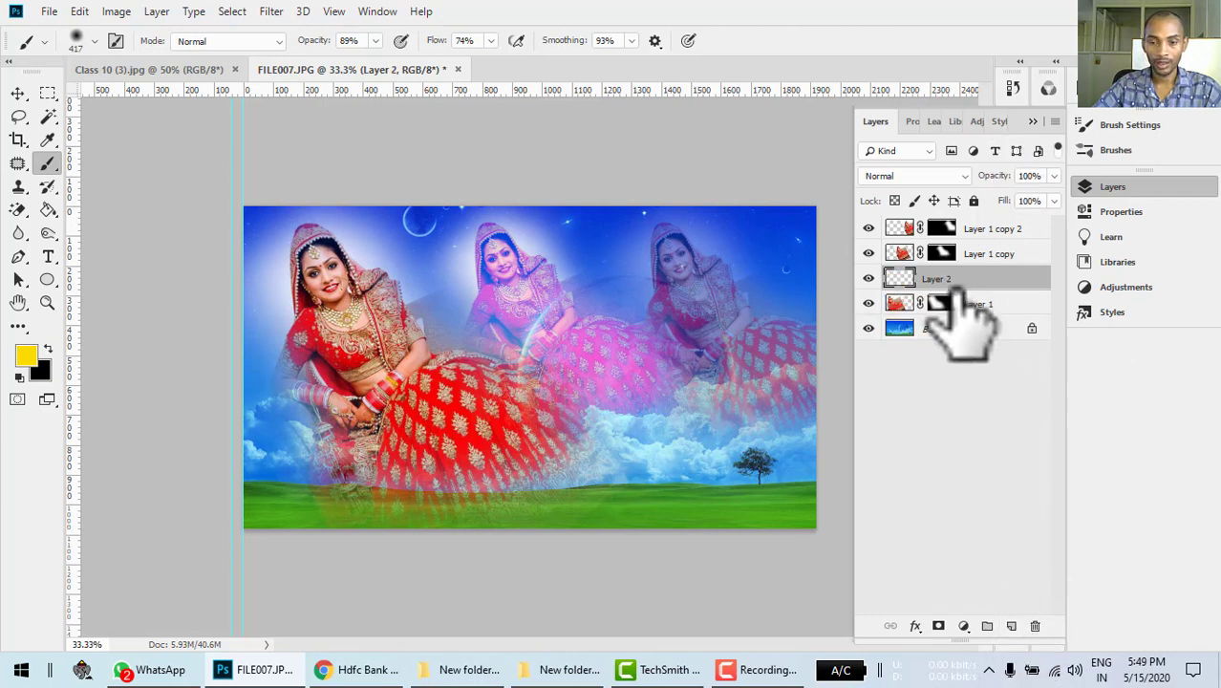
{"action": "left_click_drag", "start_coordinate": [965, 304], "coordinate": [976, 220]}
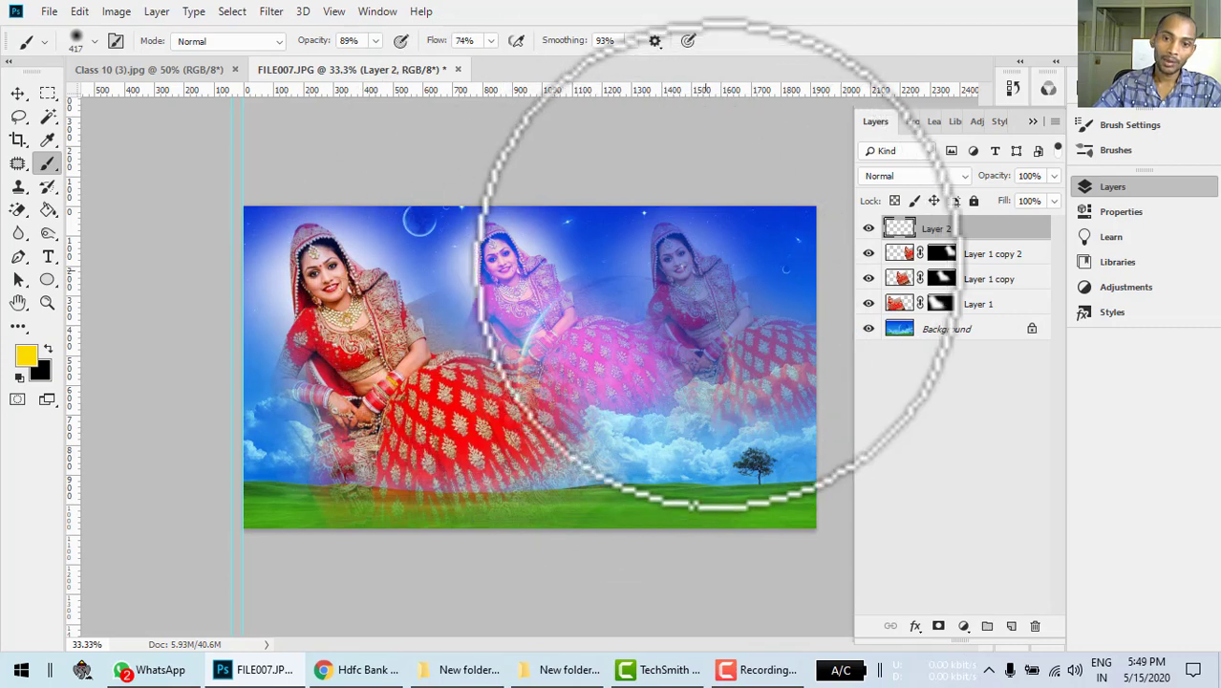
Enlarge the soft round brush to 2520 px at 0% hardness after testing a small yellow dab in the upper-right sky
{"action": "left_click", "coordinate": [782, 239]}
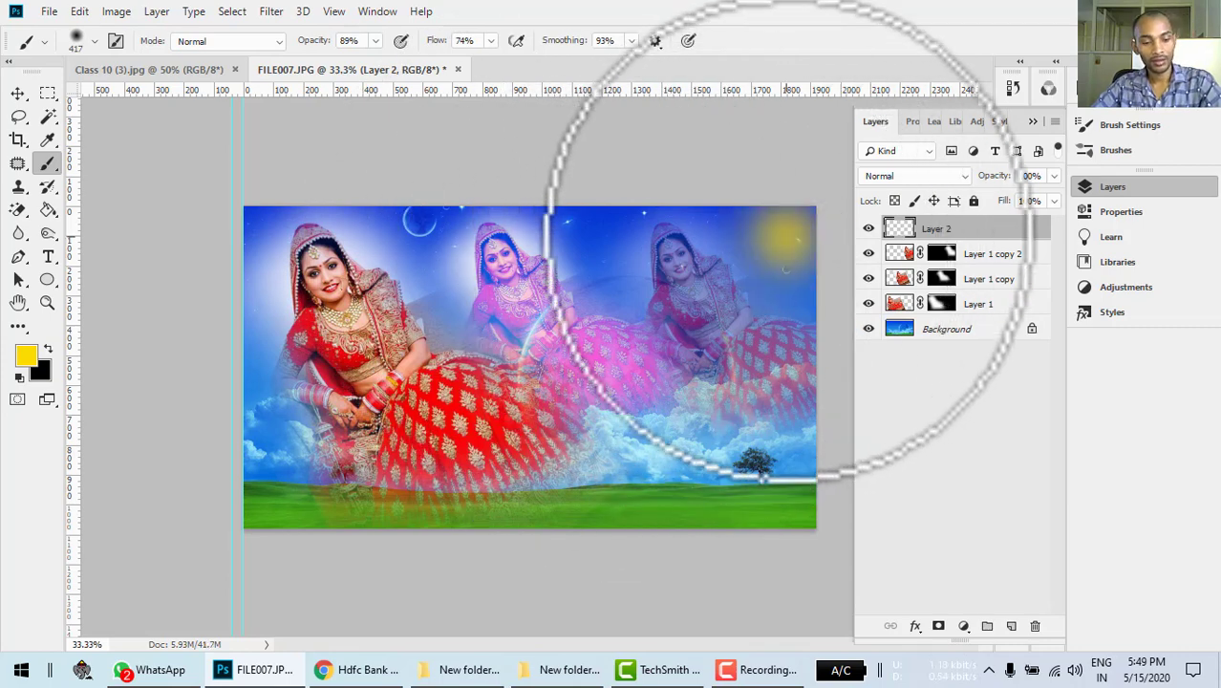
{"action": "right_click", "coordinate": [688, 144]}
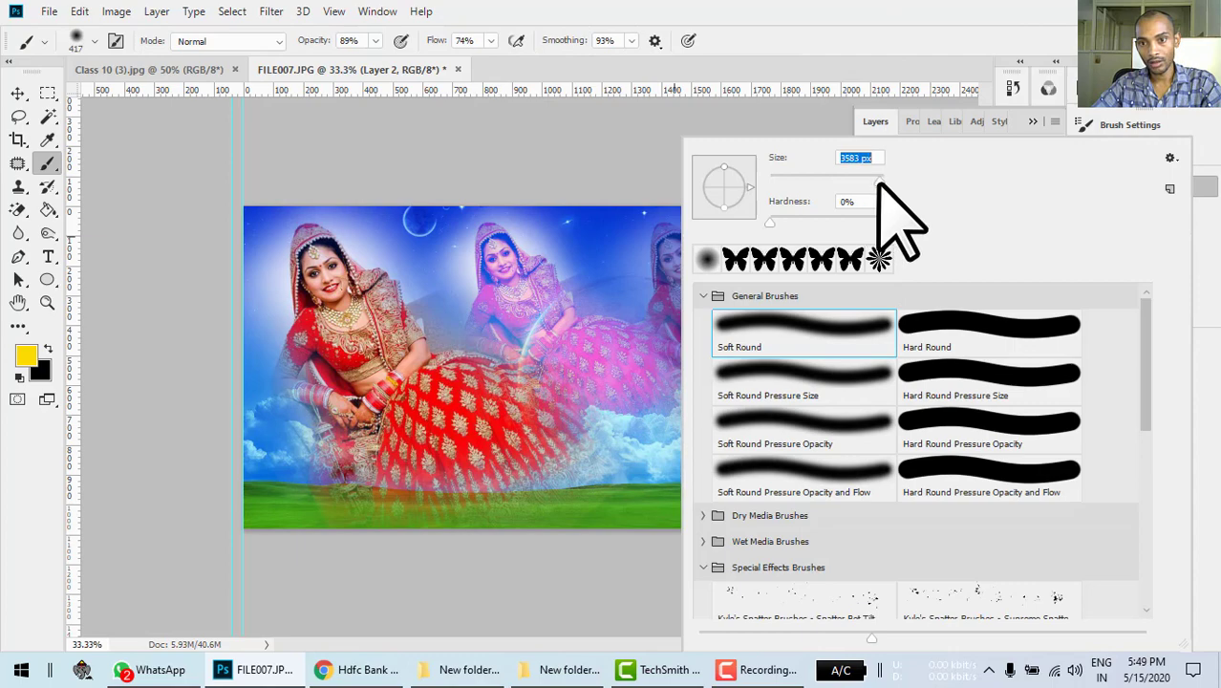
{"action": "left_click_drag", "start_coordinate": [877, 182], "coordinate": [875, 181]}
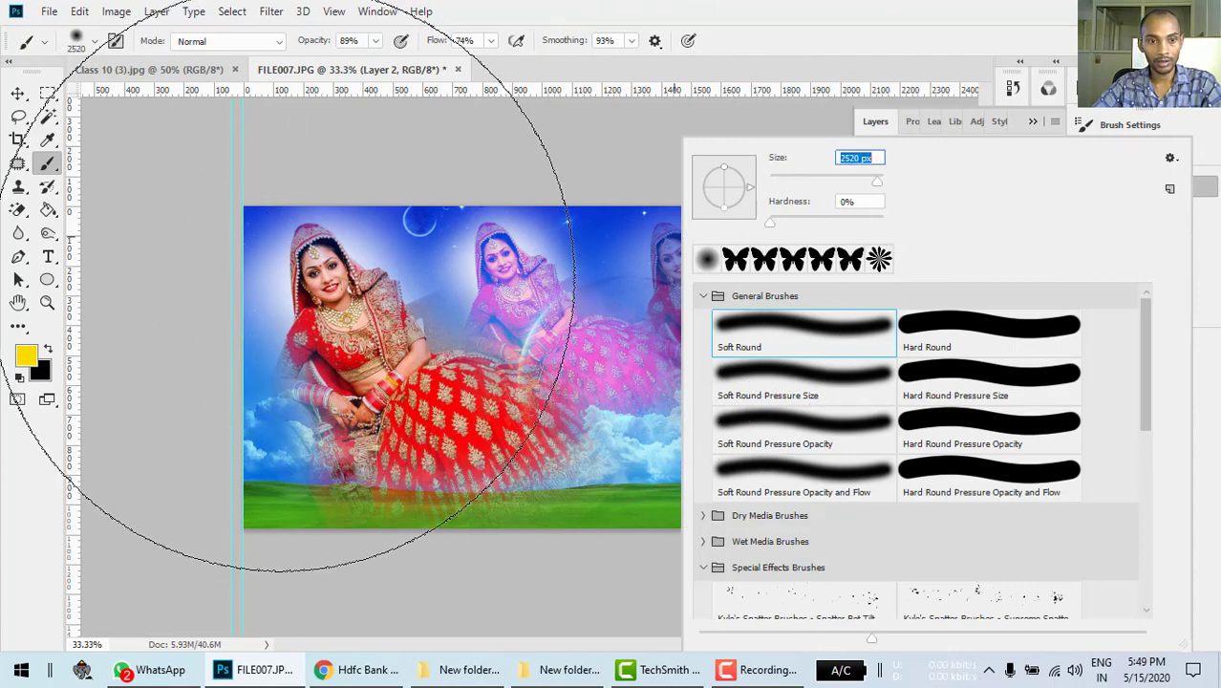
{"action": "key", "text": "Return"}
Try single large yellow dabs over the leftmost portrait and at the image's right edge, undoing each one
{"action": "left_click", "coordinate": [330, 294]}
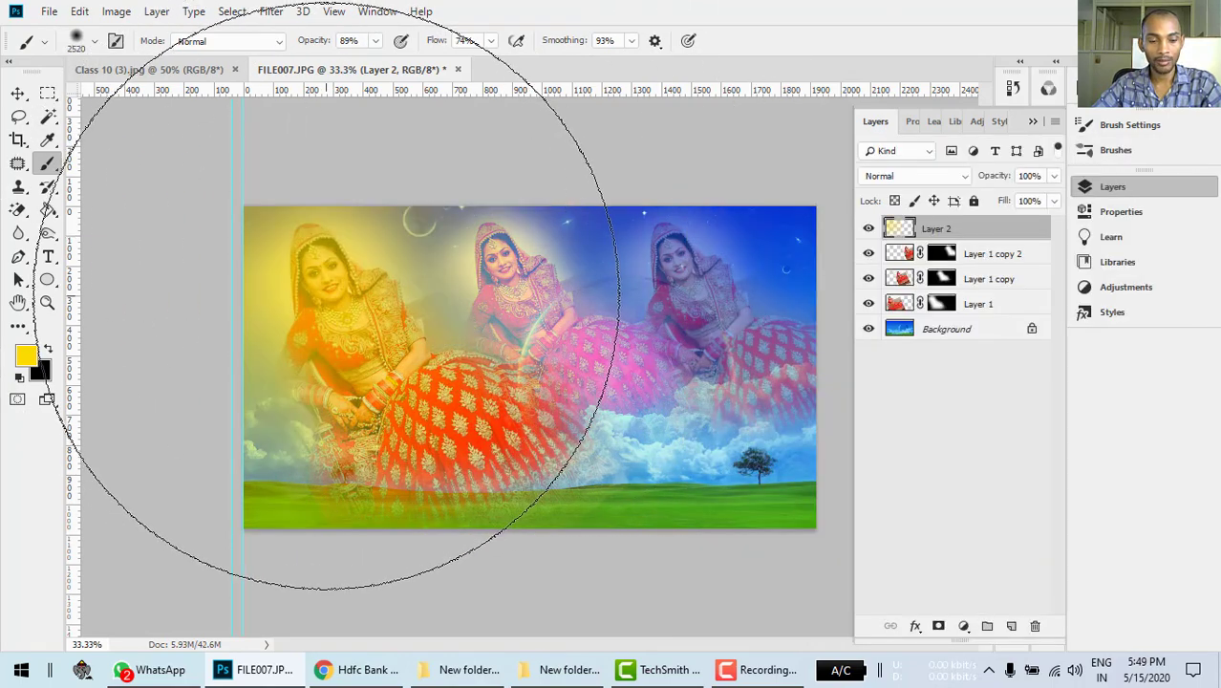
{"action": "key", "text": "ctrl+z"}
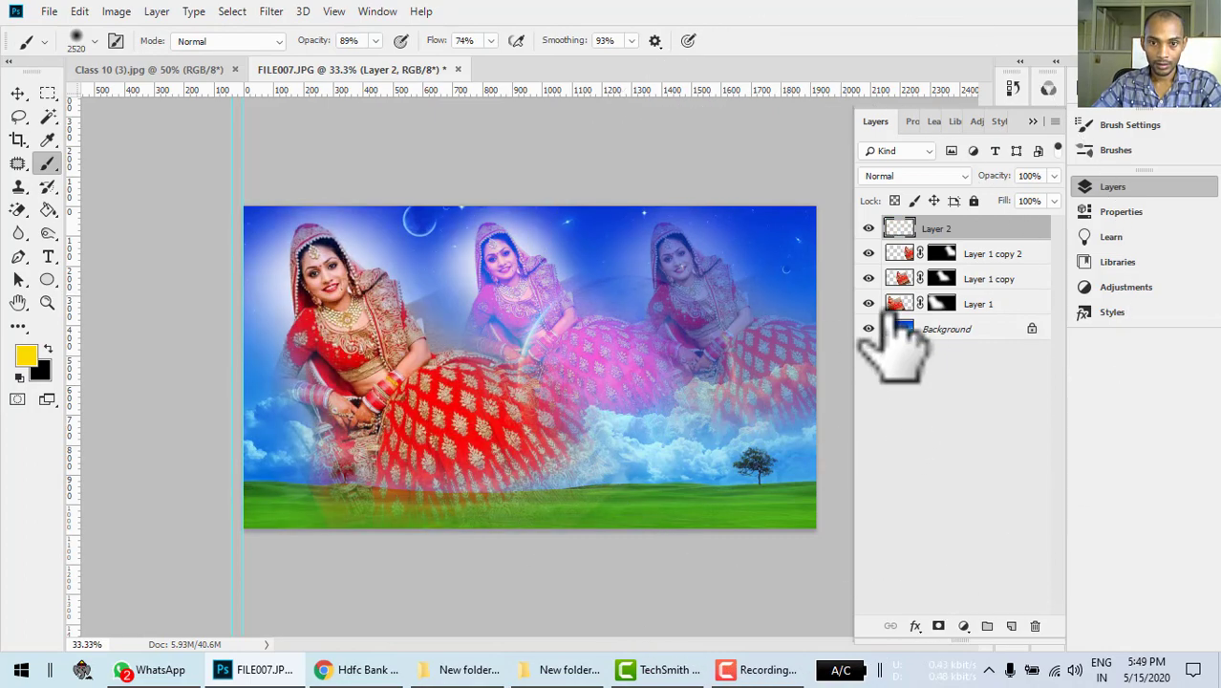
{"action": "left_click", "coordinate": [841, 303]}
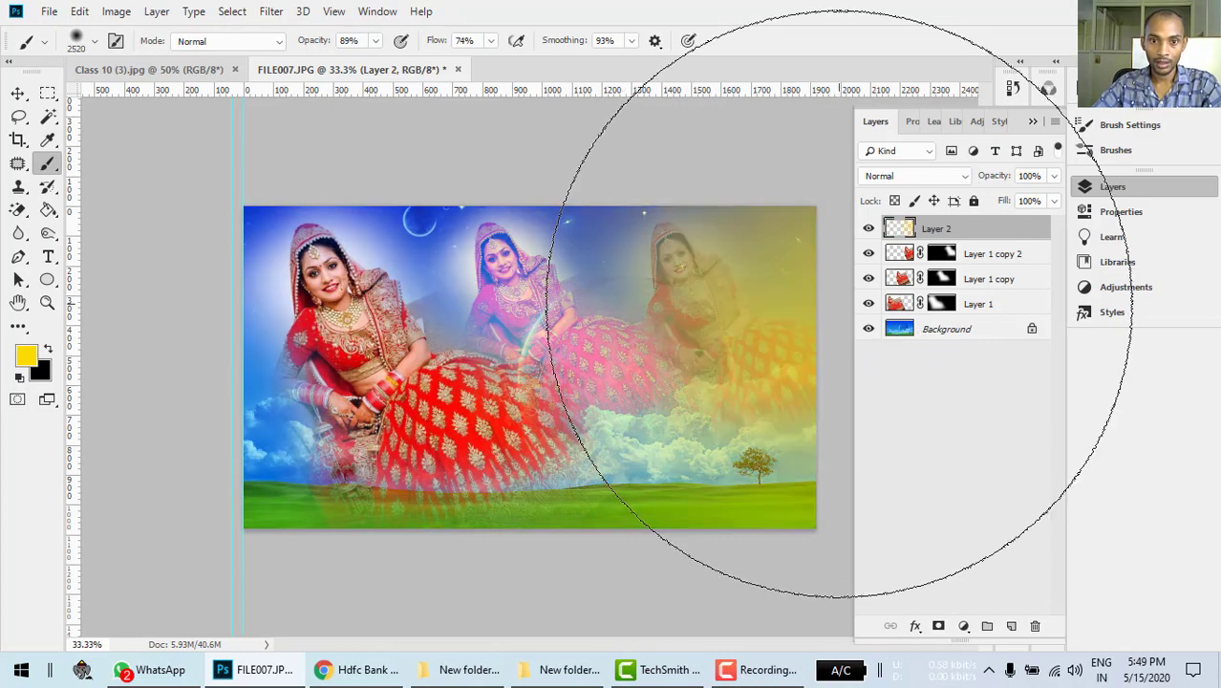
{"action": "key", "text": "ctrl+z"}
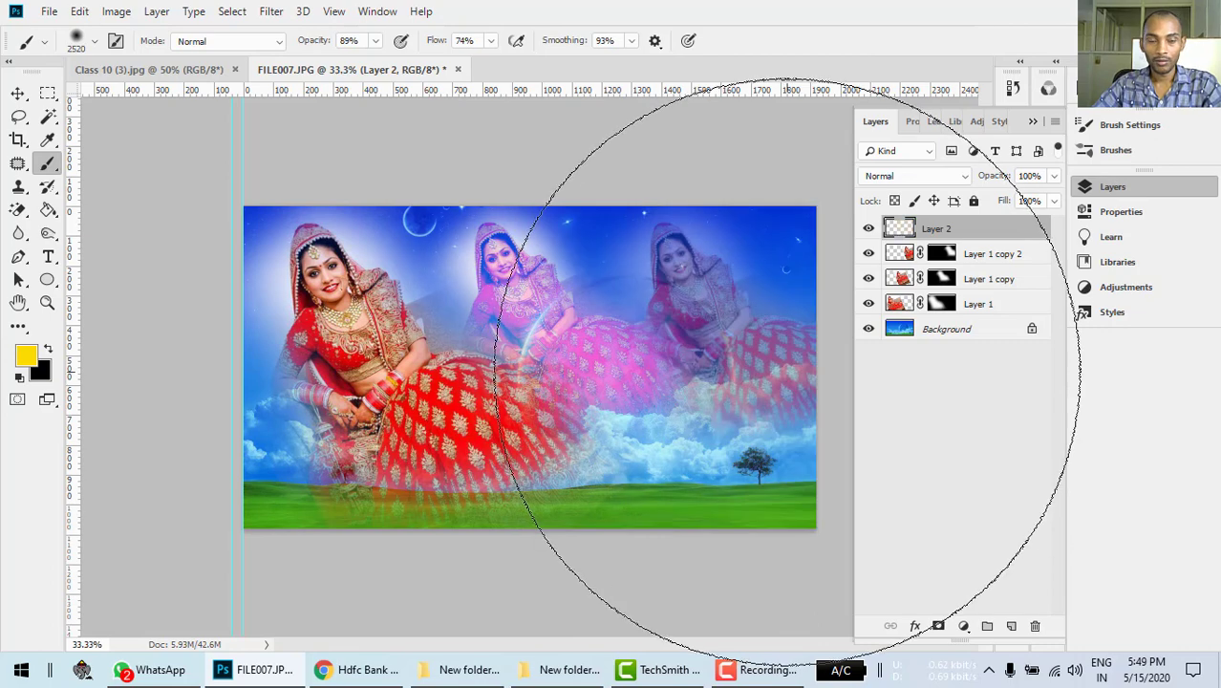
Lower the brush opacity to 38% and paint one soft yellow glow over the rightmost portrait on Layer 2
{"action": "left_click_drag", "start_coordinate": [379, 40], "coordinate": [341, 57]}
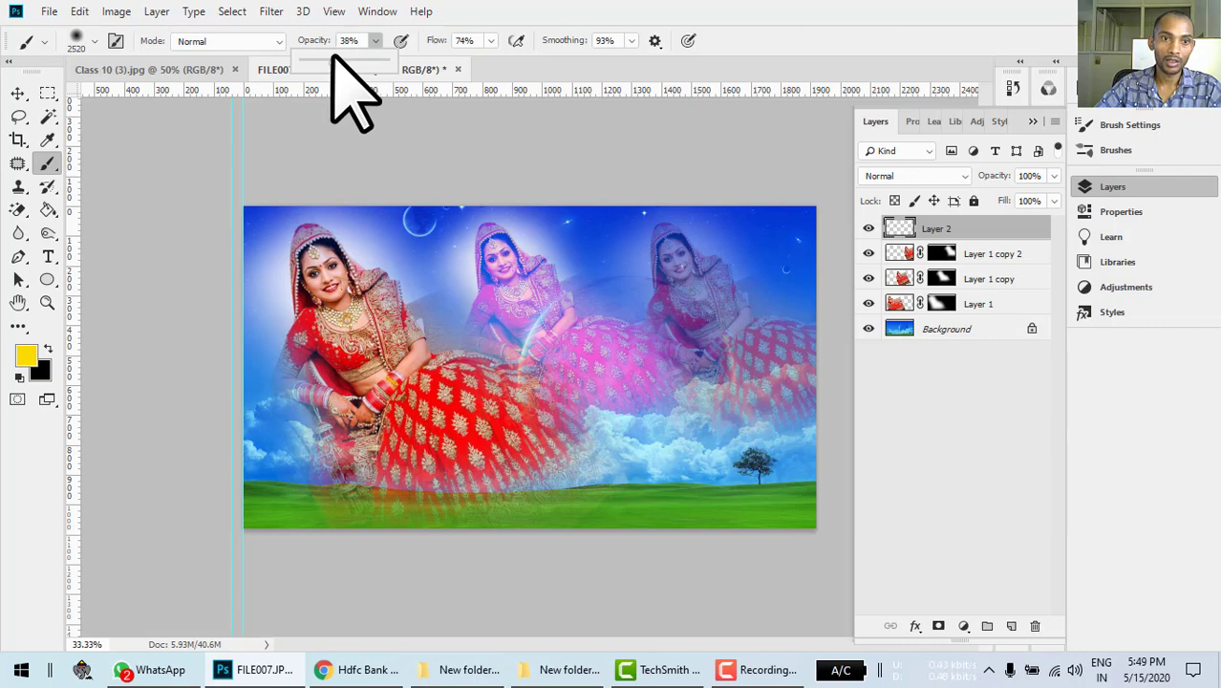
{"action": "left_click", "coordinate": [750, 291]}
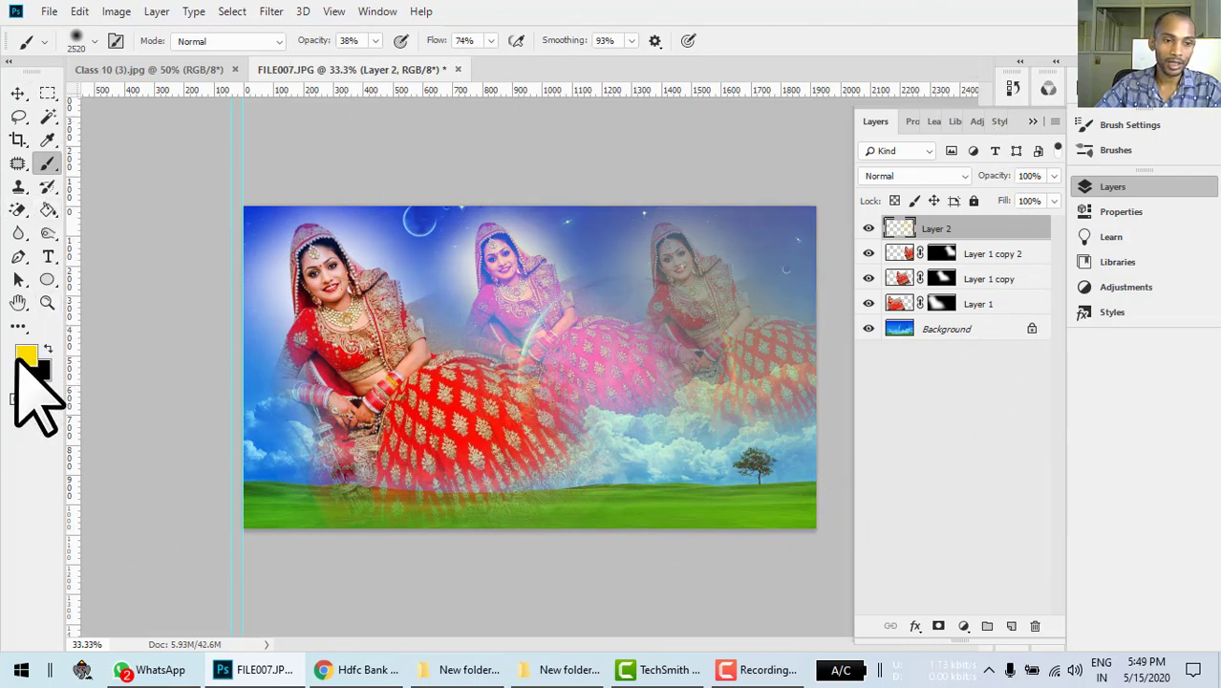
Paint soft bright cyan (#11eafd) glows on Layer 2 along the image's lower-left and lower-right edges
{"action": "left_click", "coordinate": [20, 361]}
{"action": "left_click", "coordinate": [768, 494]}
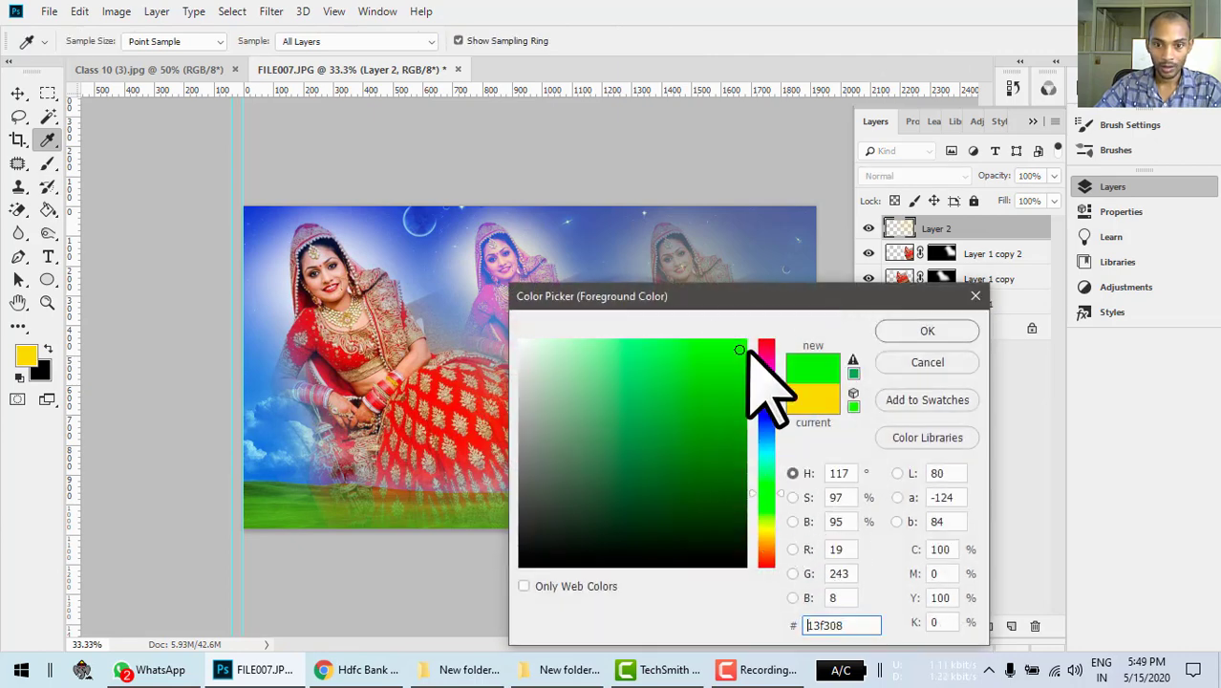
{"action": "left_click", "coordinate": [766, 449]}
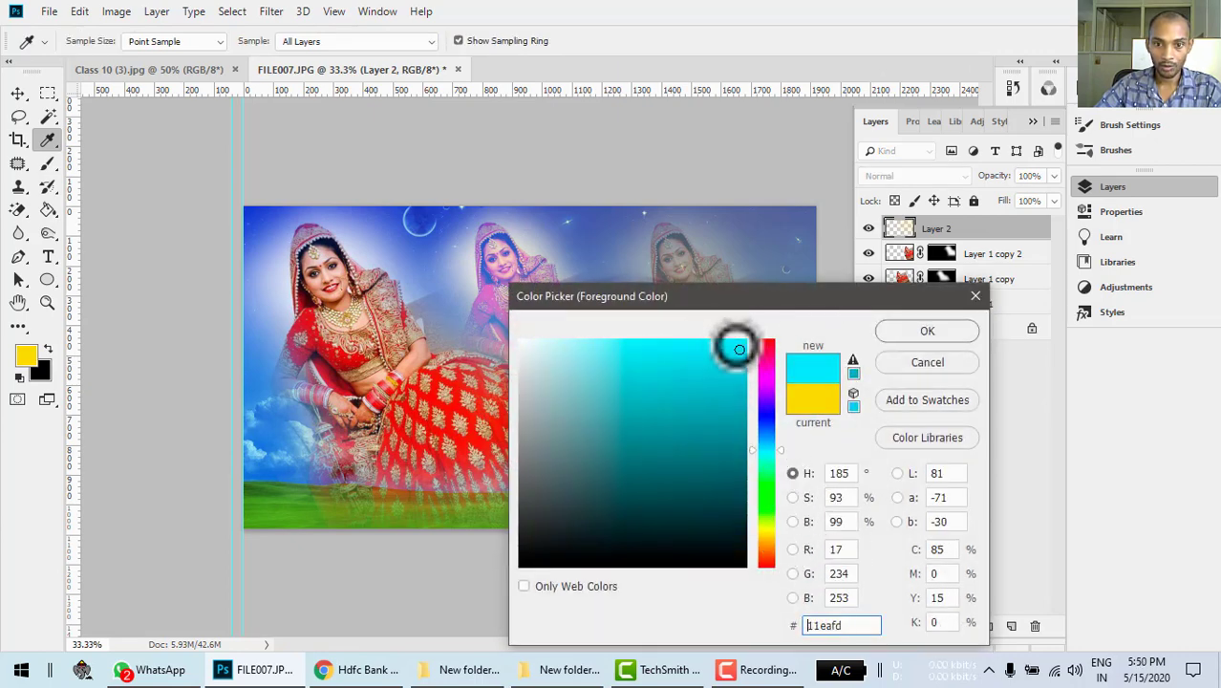
{"action": "left_click", "coordinate": [927, 331]}
{"action": "key", "text": "b"}
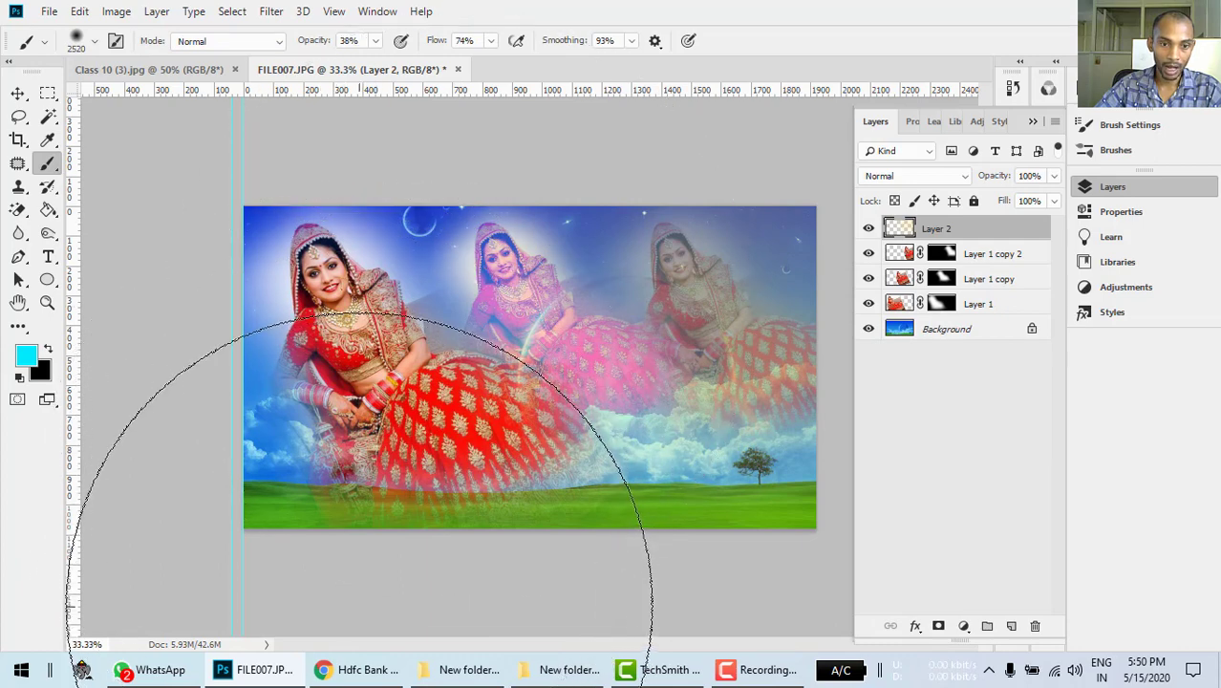
{"action": "left_click", "coordinate": [359, 602]}
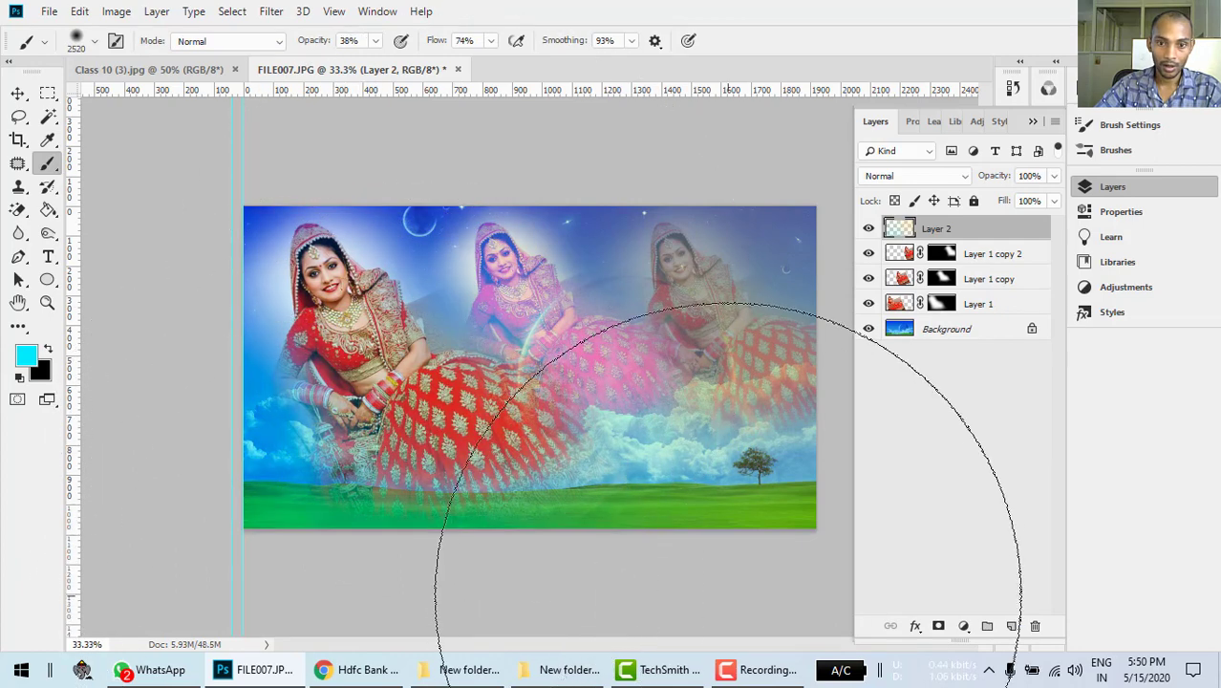
{"action": "left_click", "coordinate": [740, 574]}
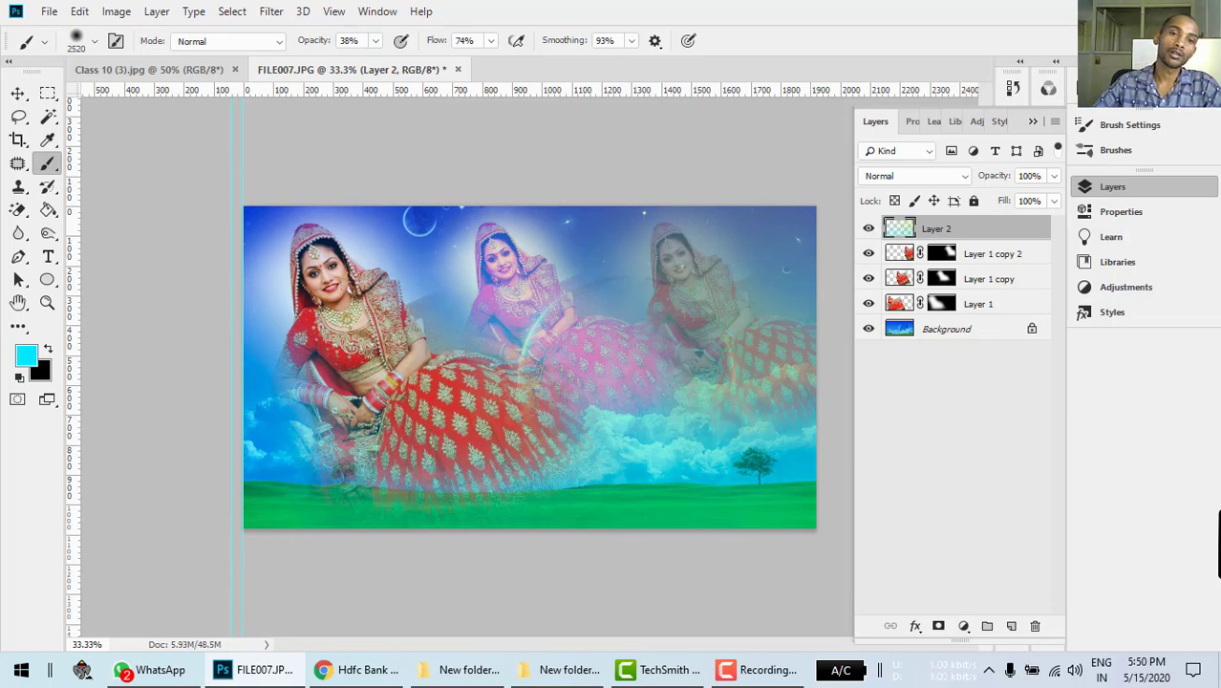
{"action": "left_click", "coordinate": [160, 69]}
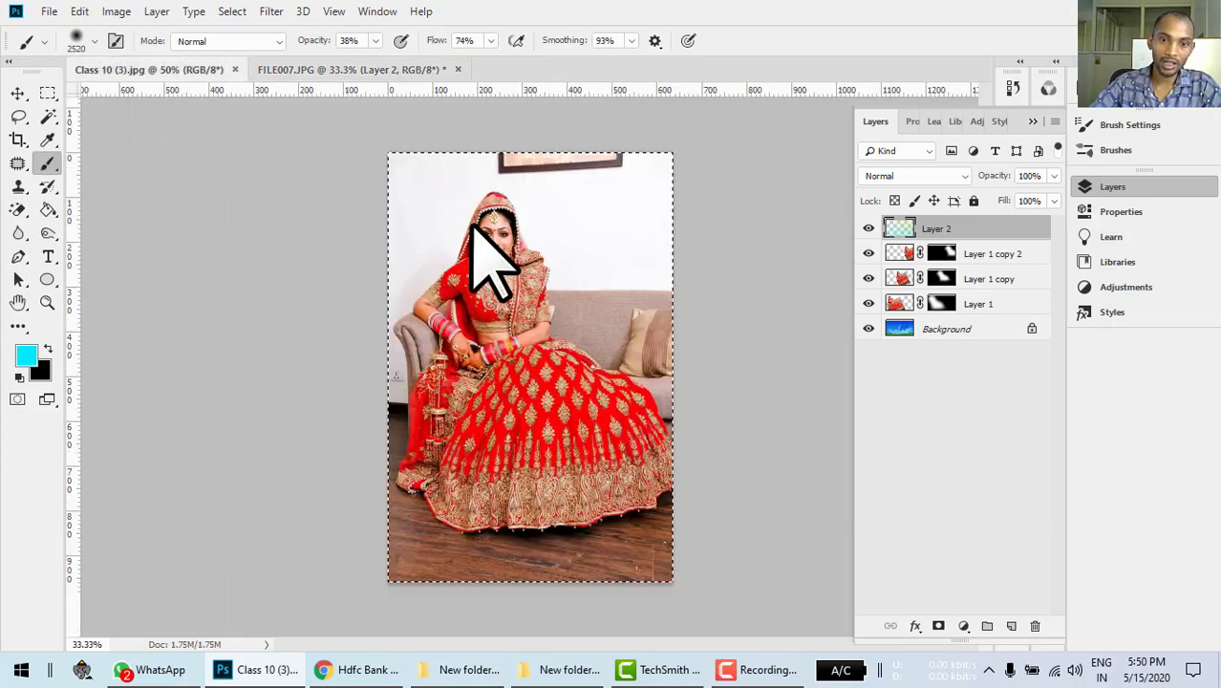
{"action": "left_click", "coordinate": [18, 94]}
{"action": "left_click", "coordinate": [369, 69]}
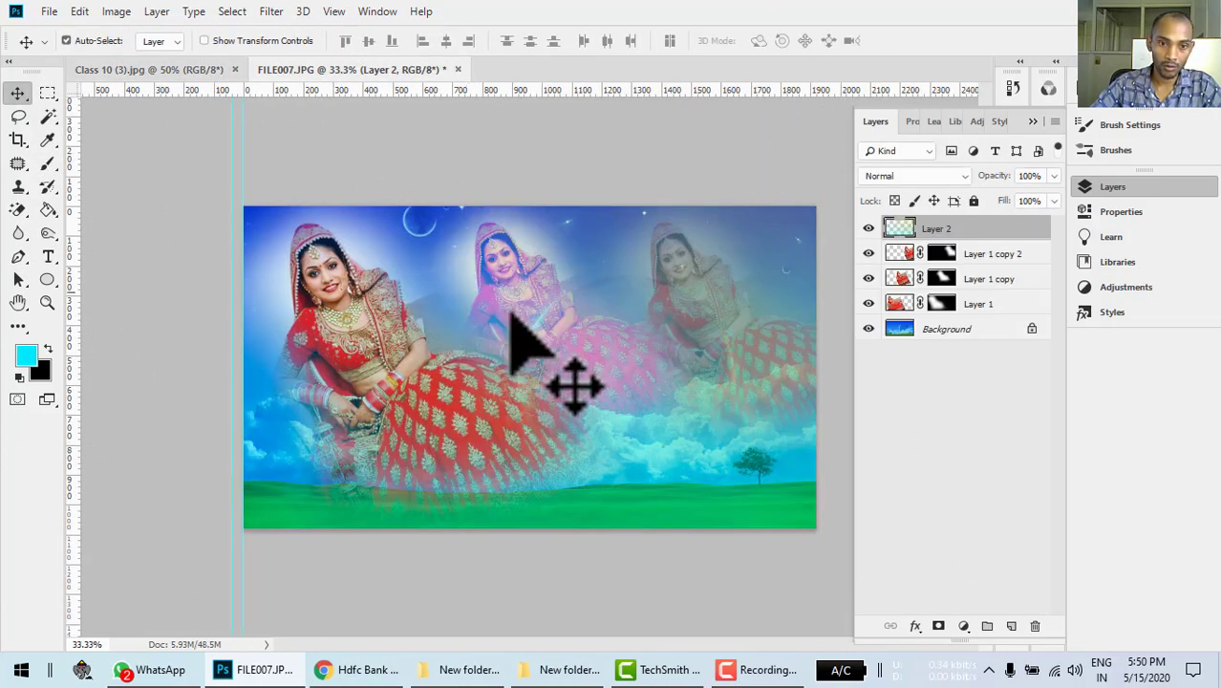
{"action": "right_click", "coordinate": [359, 317]}
{"action": "left_click_drag", "start_coordinate": [946, 230], "coordinate": [968, 287]}
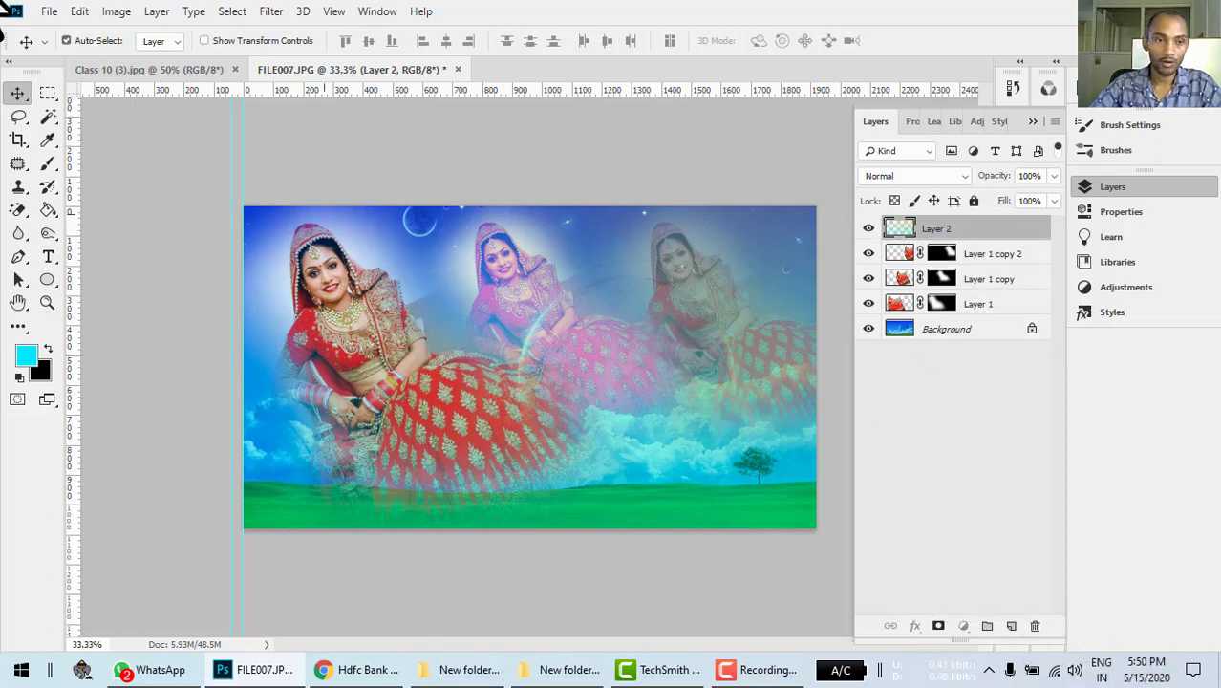
Create a new document from the Letter preset, 8.5 x 11 in at 300 ppi
{"action": "left_click", "coordinate": [57, 13]}
{"action": "left_click", "coordinate": [82, 32]}
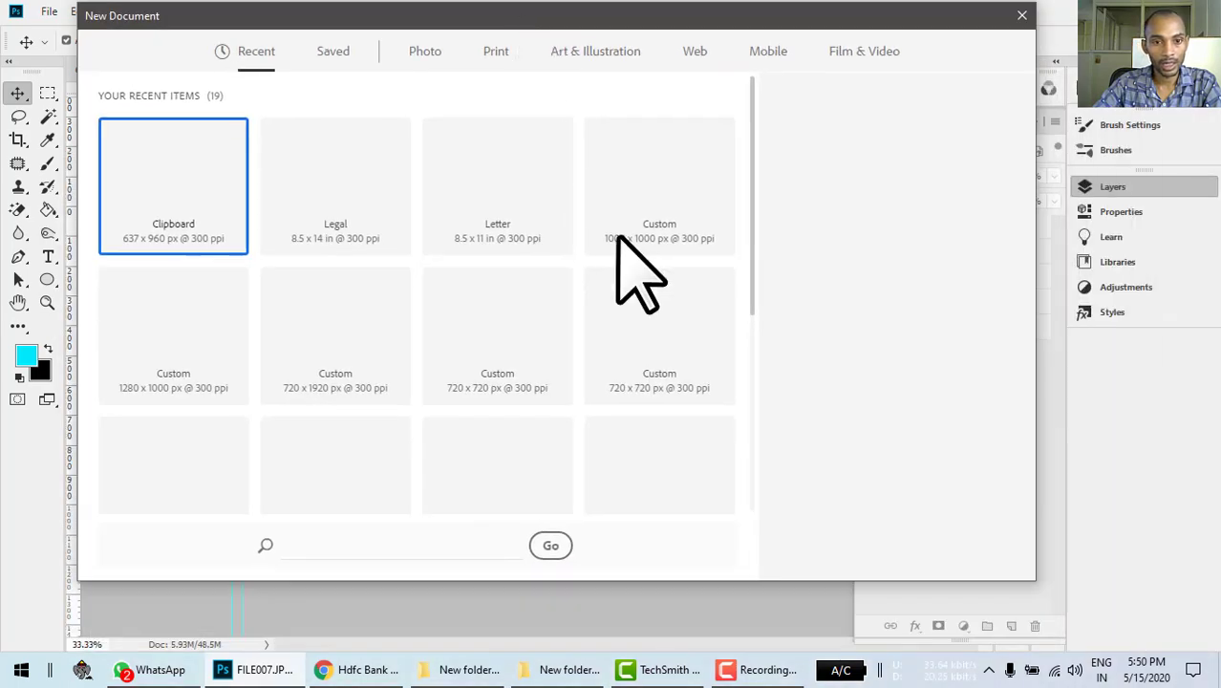
{"action": "left_click", "coordinate": [568, 249]}
{"action": "left_click", "coordinate": [904, 547]}
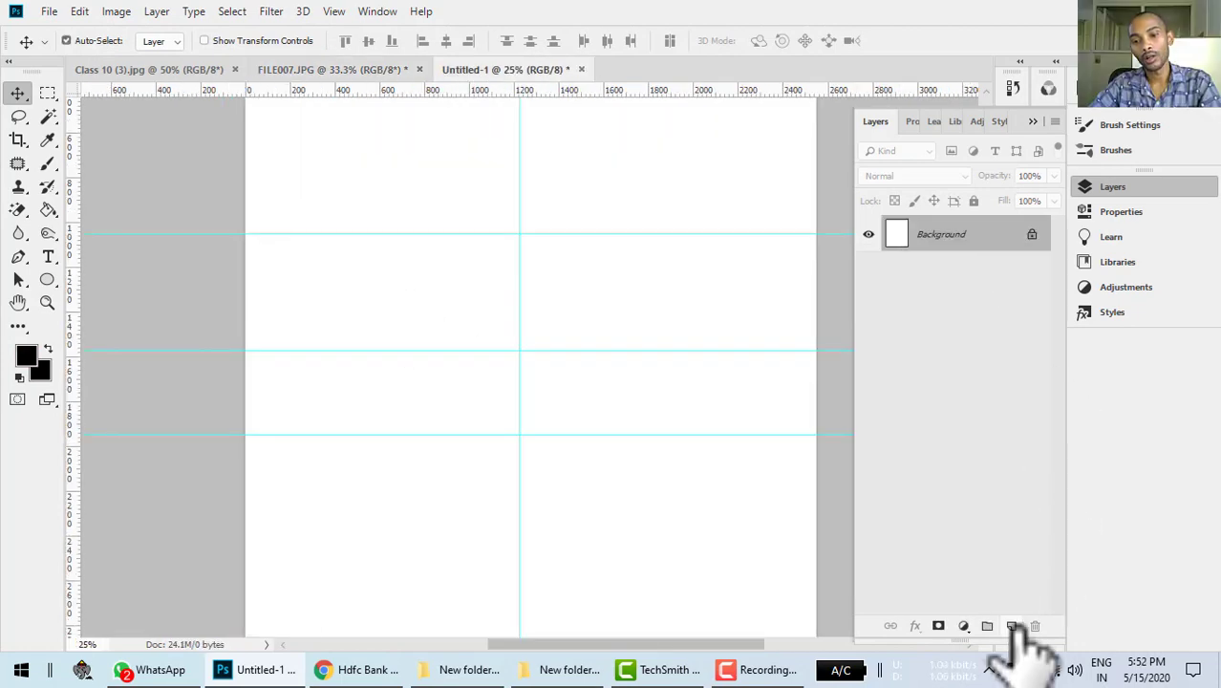
Add a new empty layer and set the Brush tool to a Hard Round tip of 28 px at 100% hardness
{"action": "left_click", "coordinate": [1011, 626]}
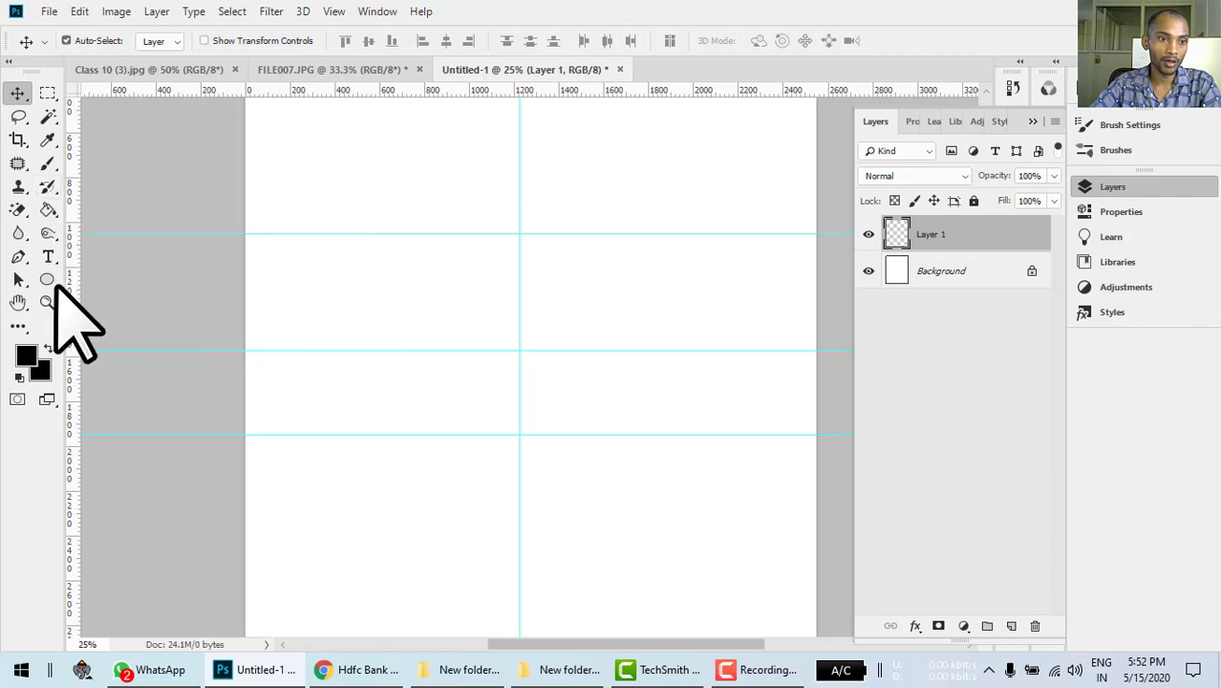
{"action": "left_click", "coordinate": [47, 162]}
{"action": "left_click", "coordinate": [77, 42]}
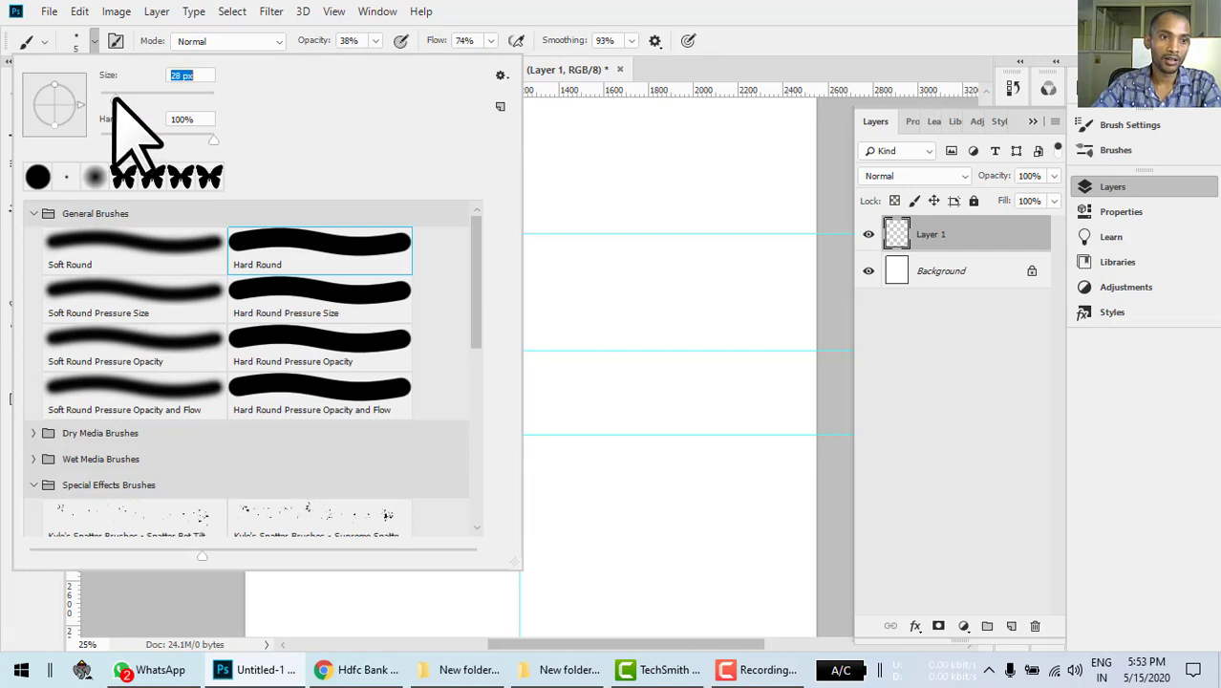
{"action": "left_click", "coordinate": [872, 16]}
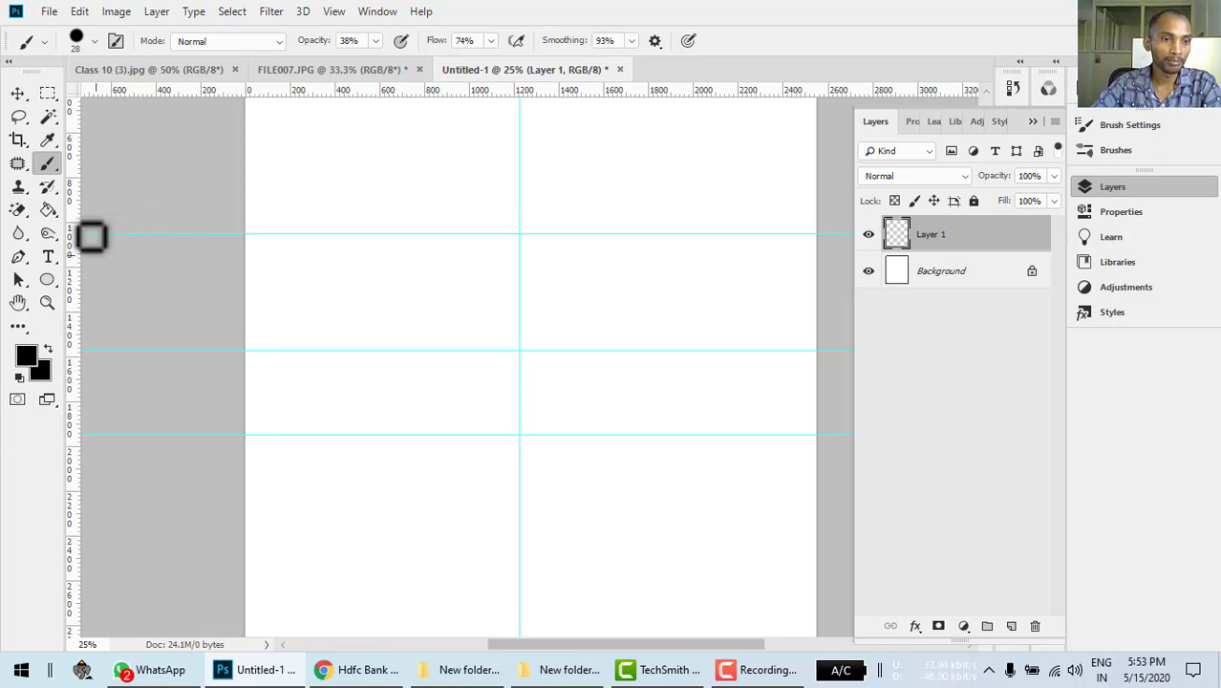
Draw an S-shaped Pen path with three anchor points where the vertical guide crosses the three horizontal guides
{"action": "left_click", "coordinate": [18, 256]}
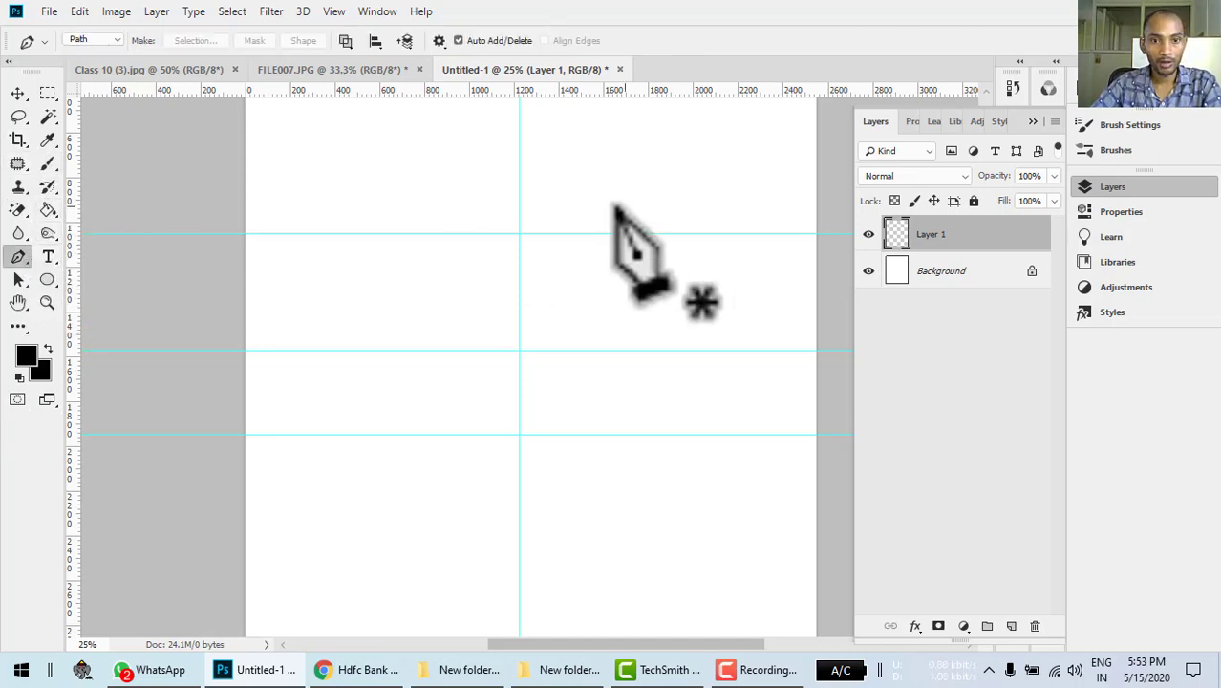
{"action": "left_click", "coordinate": [518, 233]}
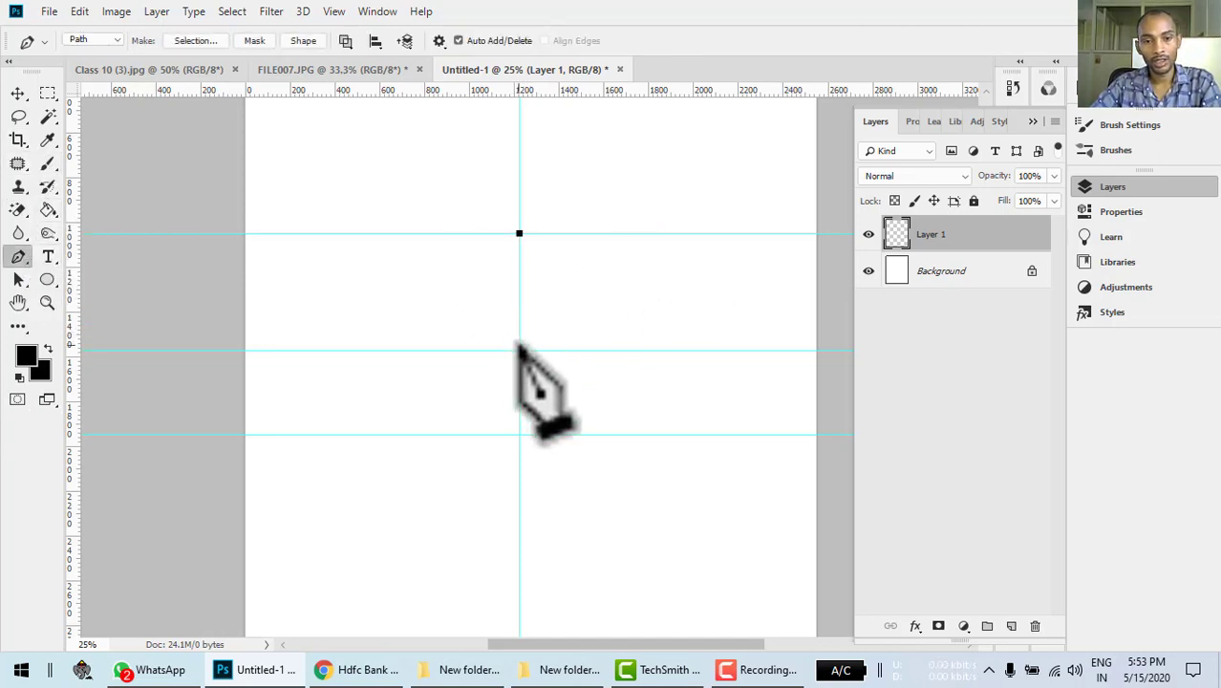
{"action": "left_click", "coordinate": [519, 350], "text": "shift"}
{"action": "left_click_drag", "start_coordinate": [518, 349], "coordinate": [626, 427]}
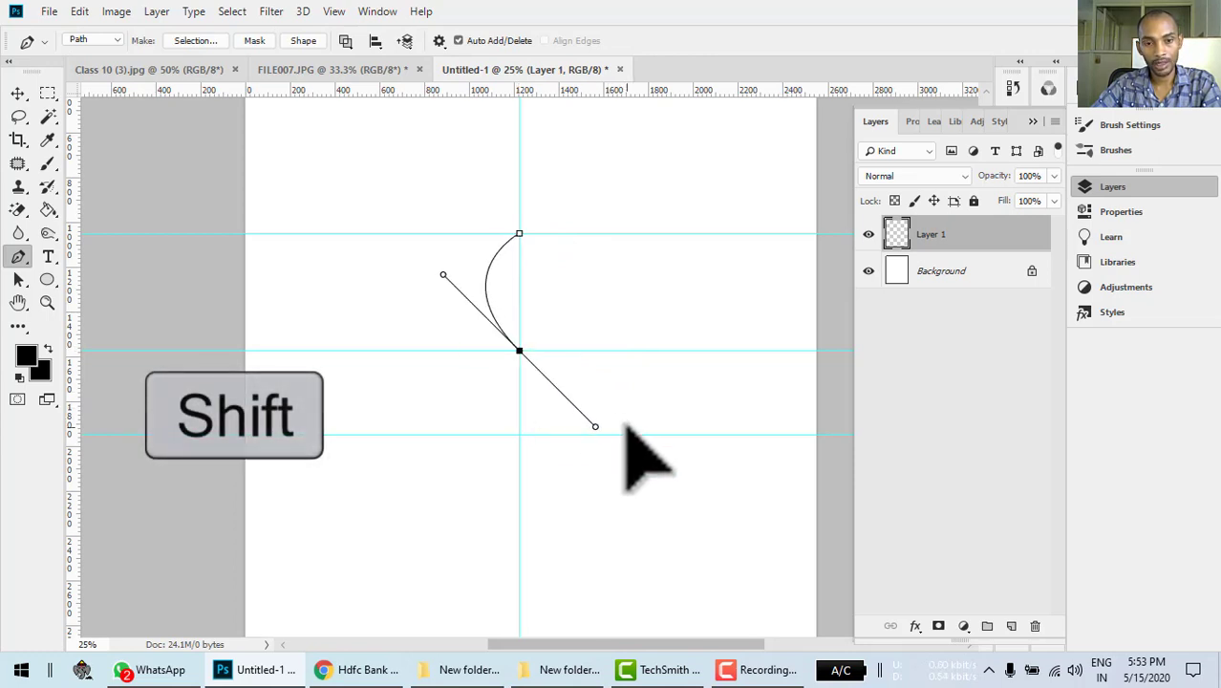
{"action": "left_click", "coordinate": [519, 434], "text": "shift"}
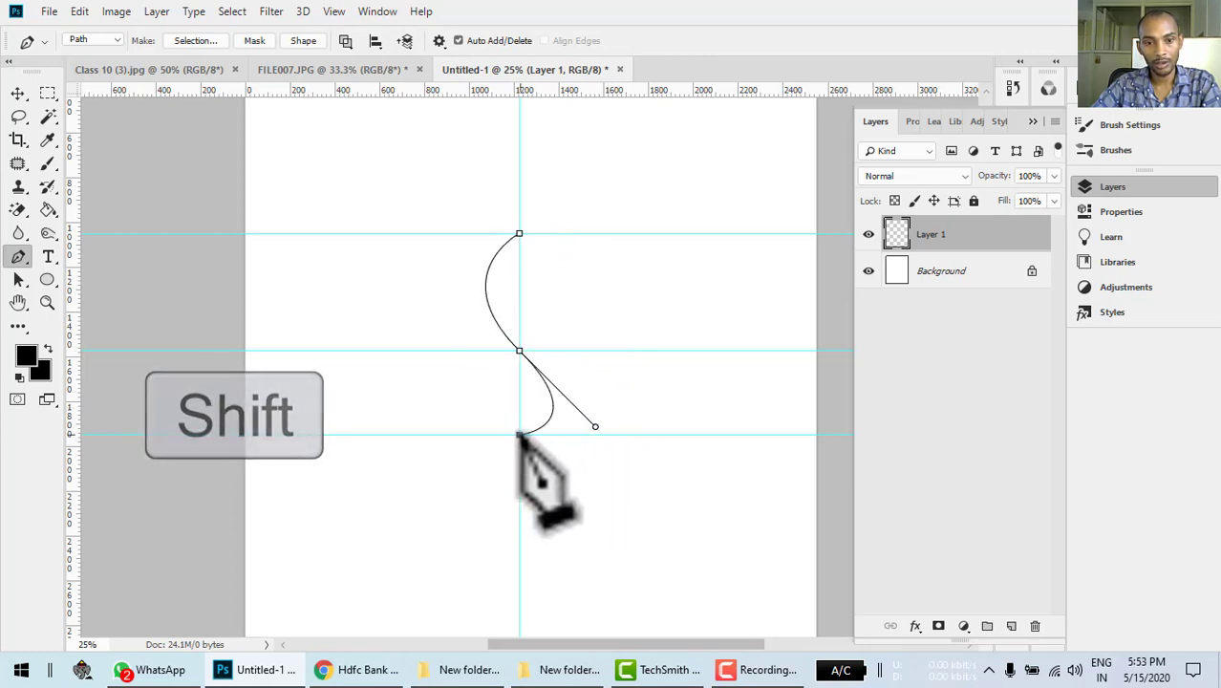
Stroke the S-shaped path with the Brush, without simulated pressure, and delete the path
{"action": "right_click", "coordinate": [519, 350]}
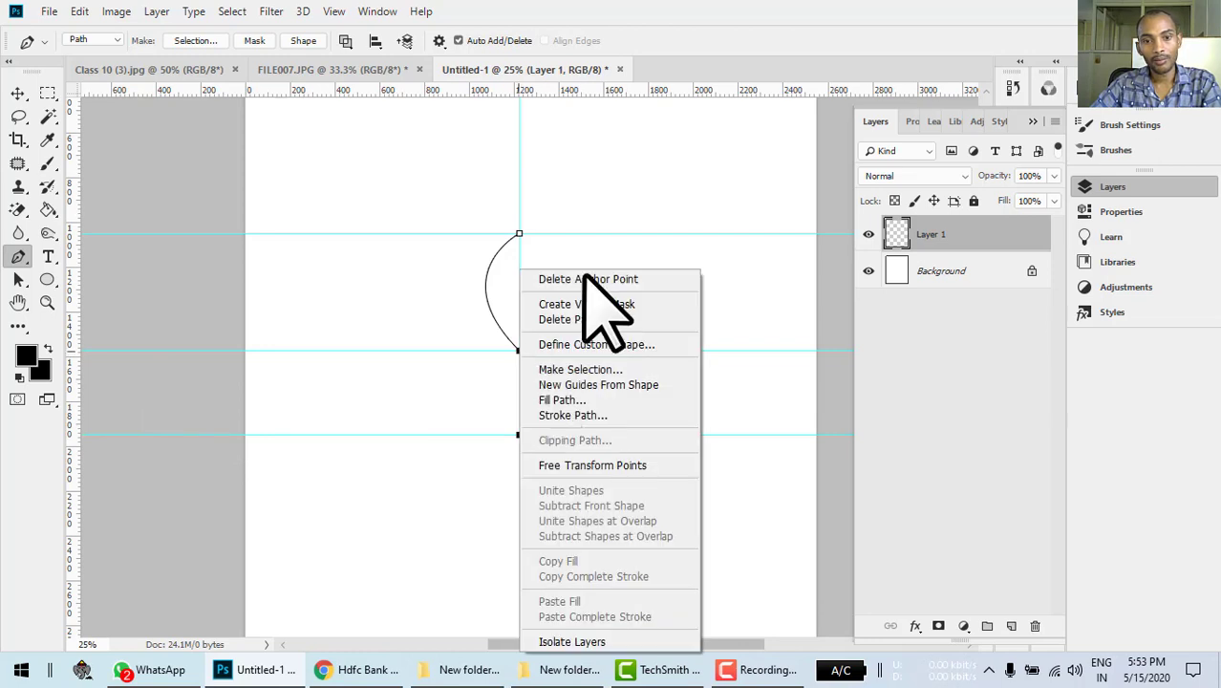
{"action": "left_click", "coordinate": [597, 415]}
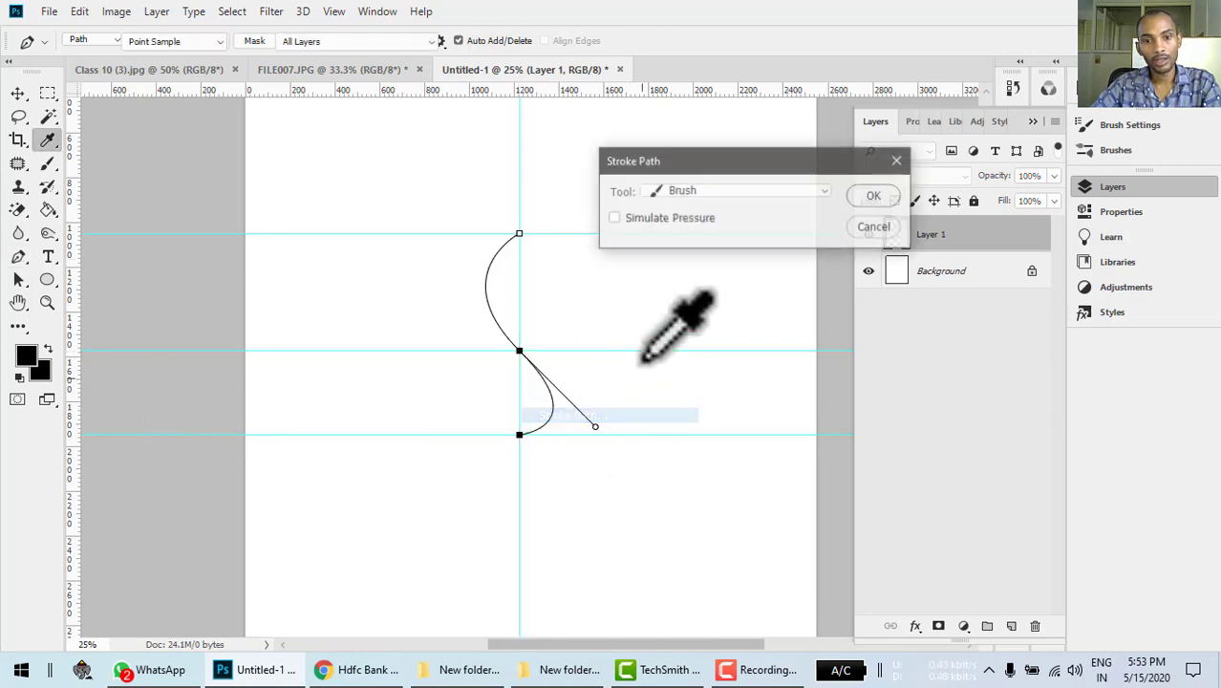
{"action": "left_click", "coordinate": [860, 196]}
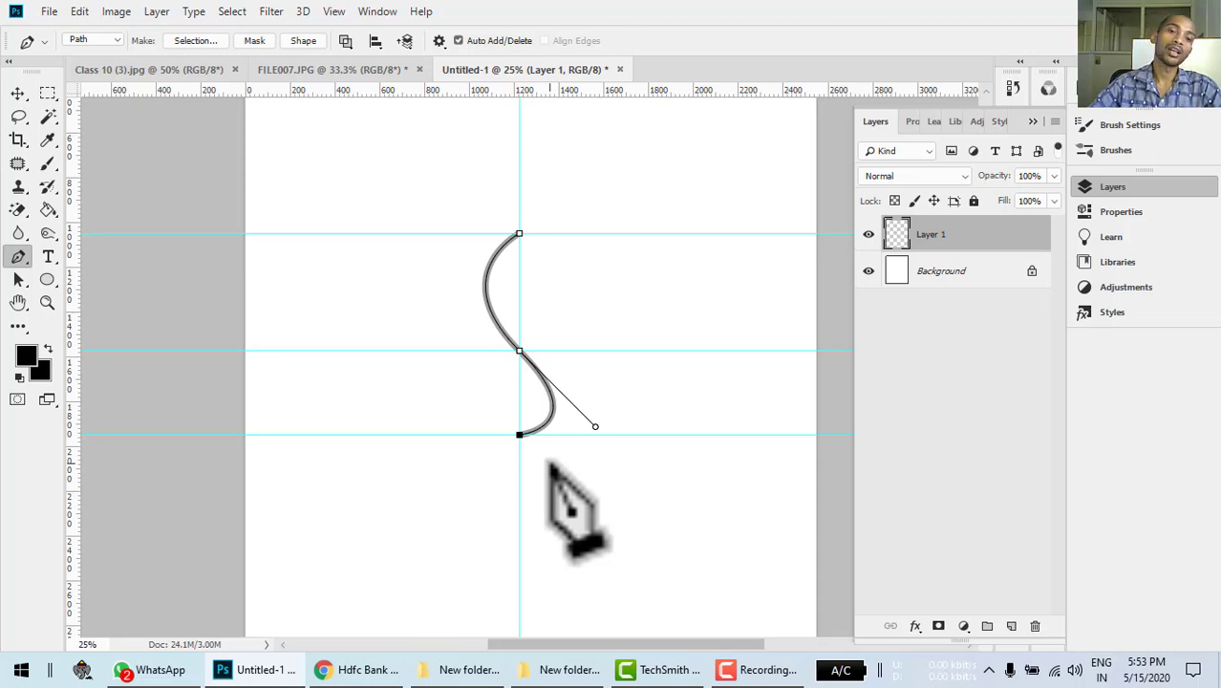
{"action": "right_click", "coordinate": [519, 351]}
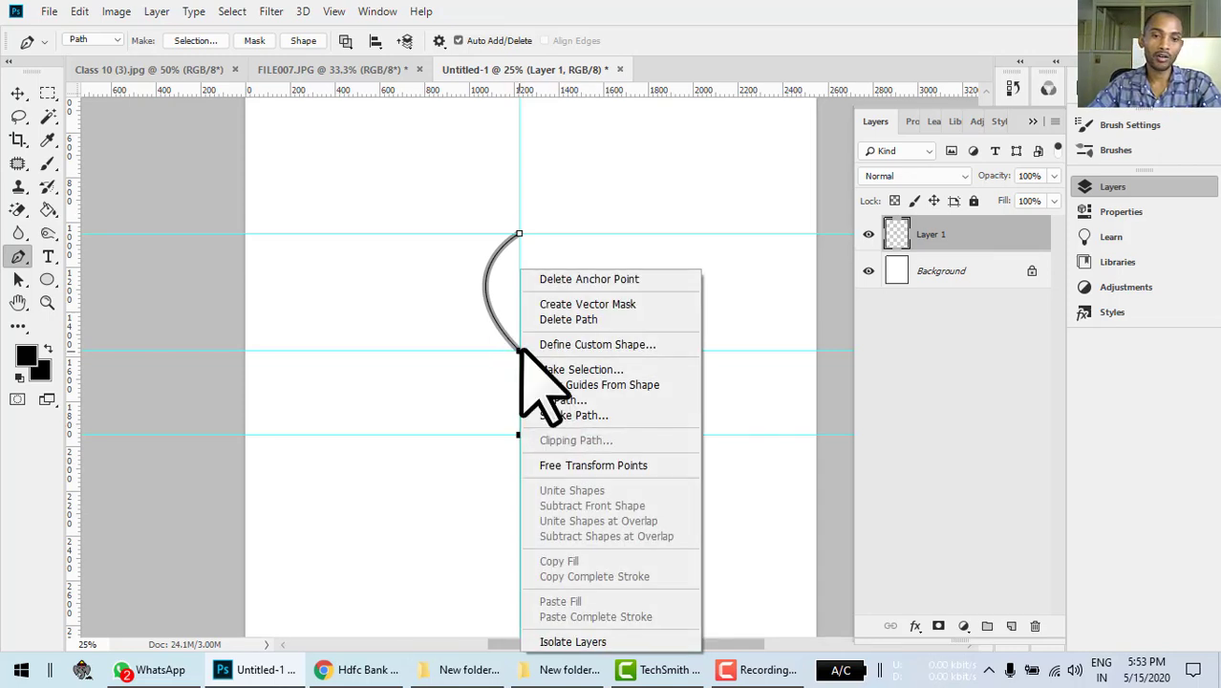
{"action": "left_click", "coordinate": [614, 320]}
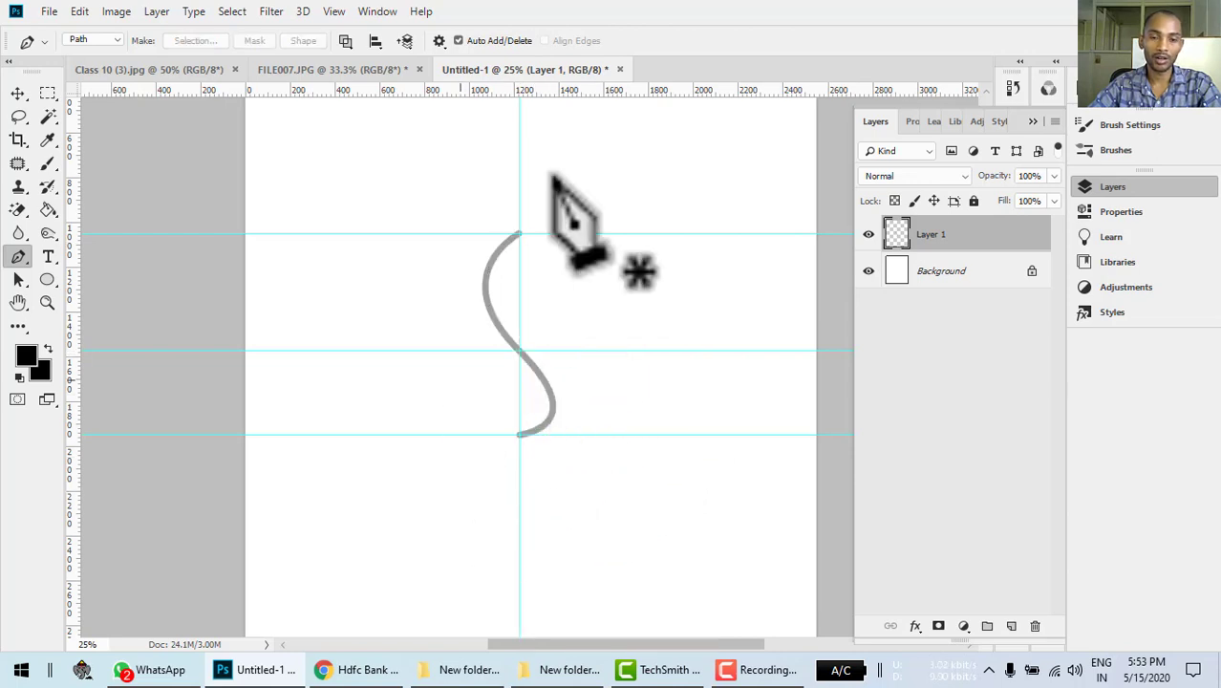
Rotate Layer 1's S-curve counterclockwise to a diagonal slant and place it in the upper-right part of the page
{"action": "key", "text": "ctrl+t"}
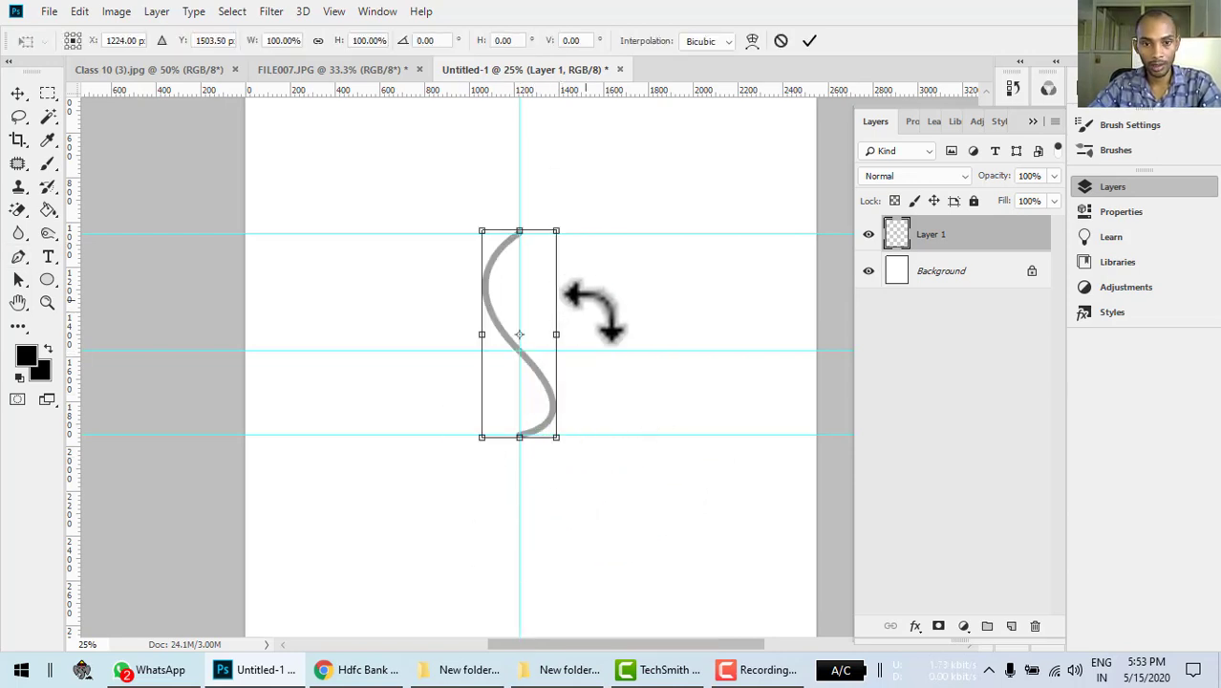
{"action": "left_click_drag", "start_coordinate": [613, 233], "coordinate": [572, 239]}
{"action": "left_click_drag", "start_coordinate": [570, 355], "coordinate": [708, 296]}
{"action": "key", "text": "Return"}
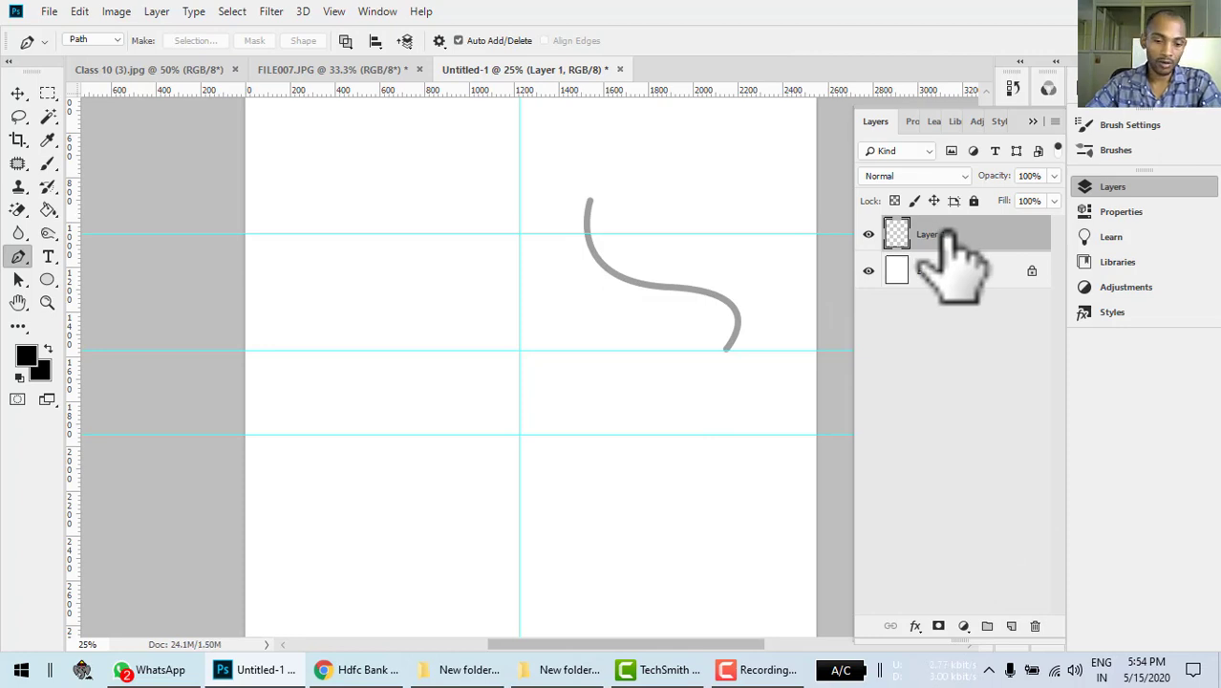
Duplicate Layer 1's S-curve and flip the copy horizontally about its left edge
{"action": "key", "text": "ctrl+j"}
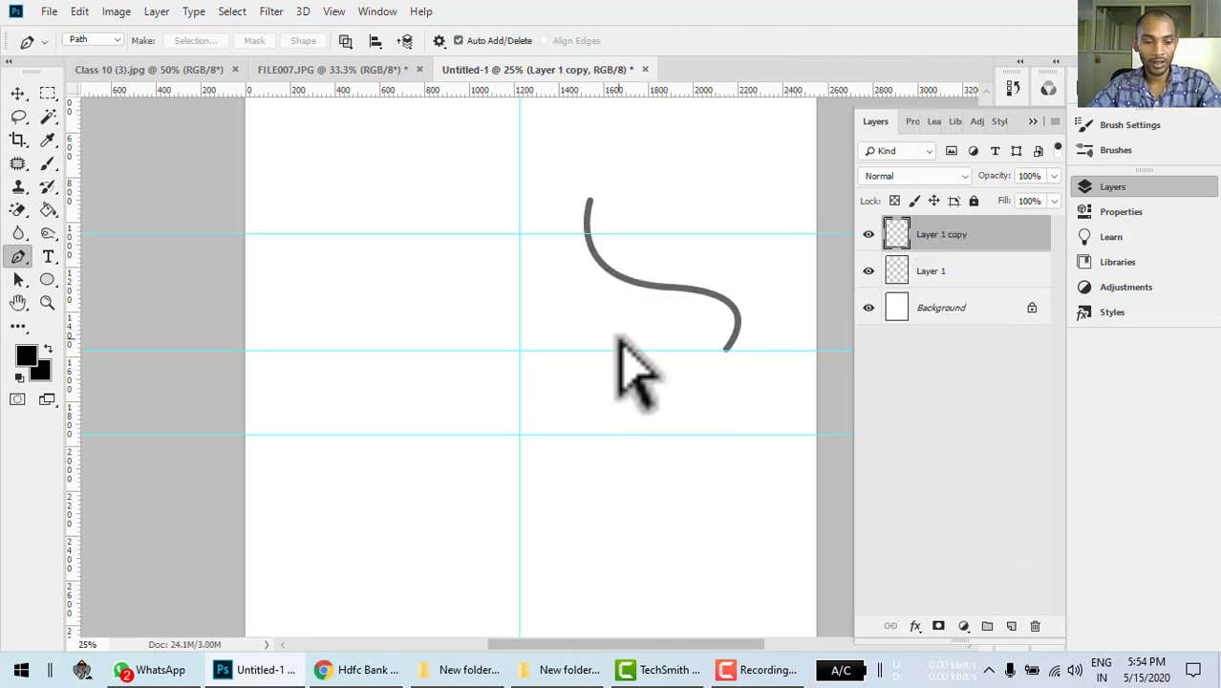
{"action": "key", "text": "ctrl+t"}
{"action": "left_click_drag", "start_coordinate": [661, 274], "coordinate": [578, 272]}
{"action": "right_click", "coordinate": [643, 294]}
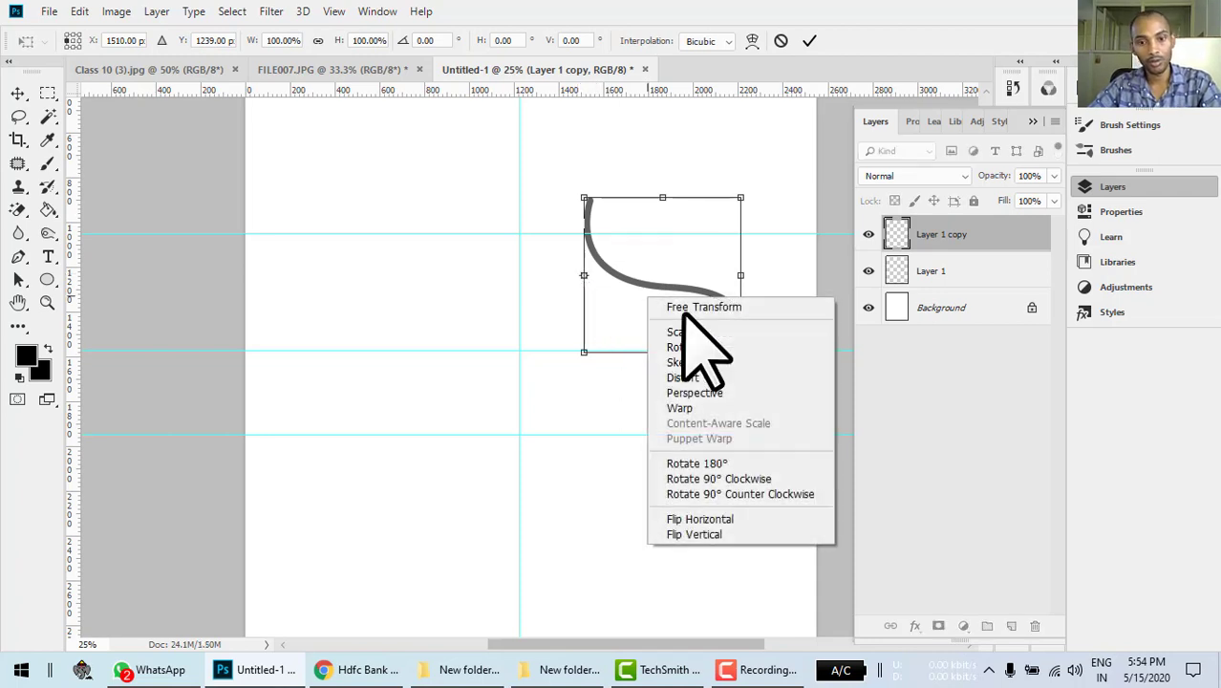
{"action": "left_click", "coordinate": [712, 516]}
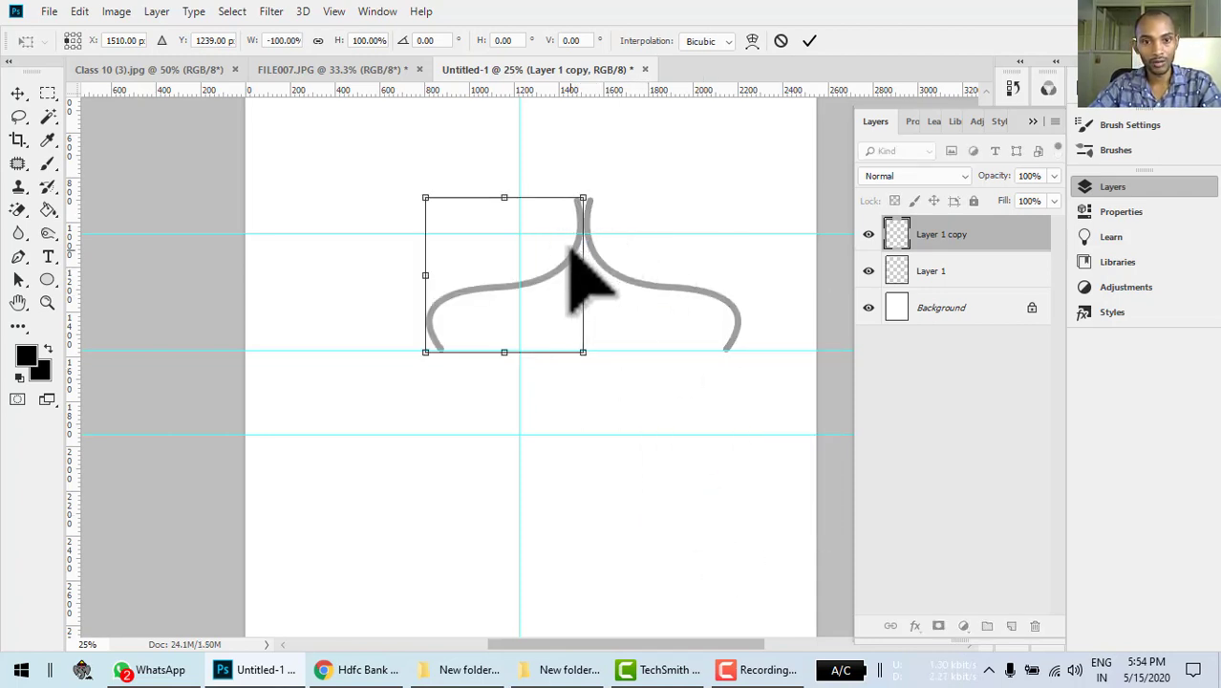
Shift the mirrored curve right to X 1570 px so its upper end overlaps the original curve's upper end
{"action": "left_click_drag", "start_coordinate": [568, 255], "coordinate": [571, 252]}
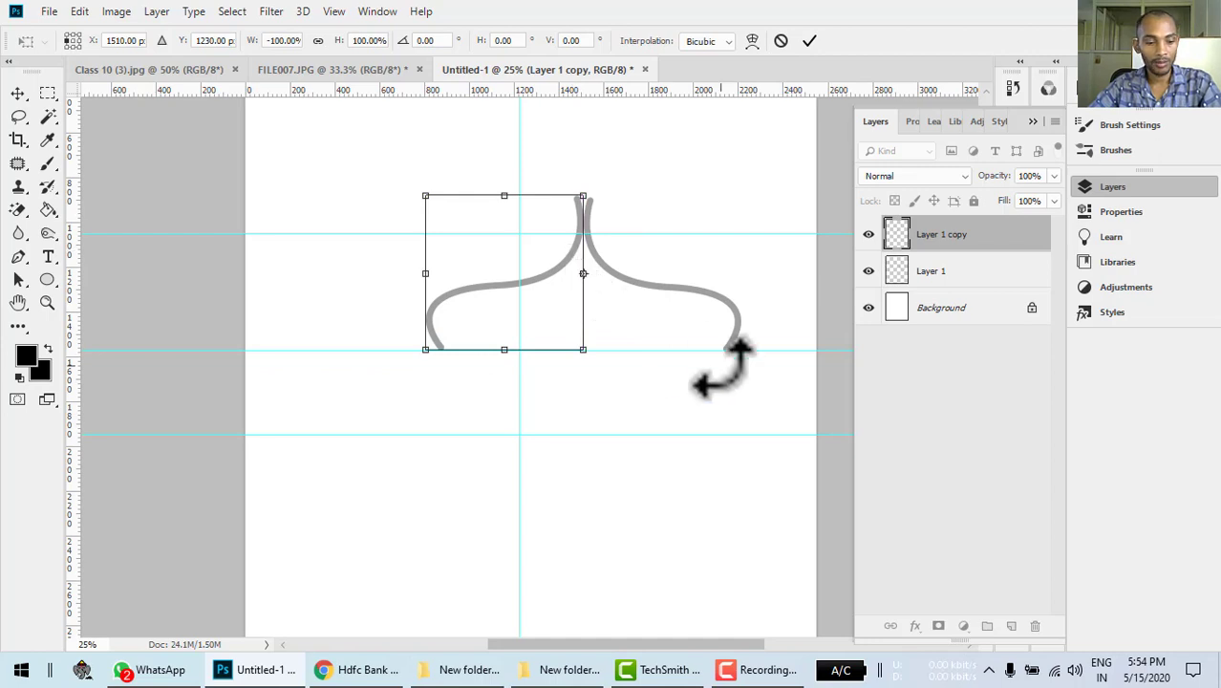
{"action": "key", "text": "ctrl+z"}
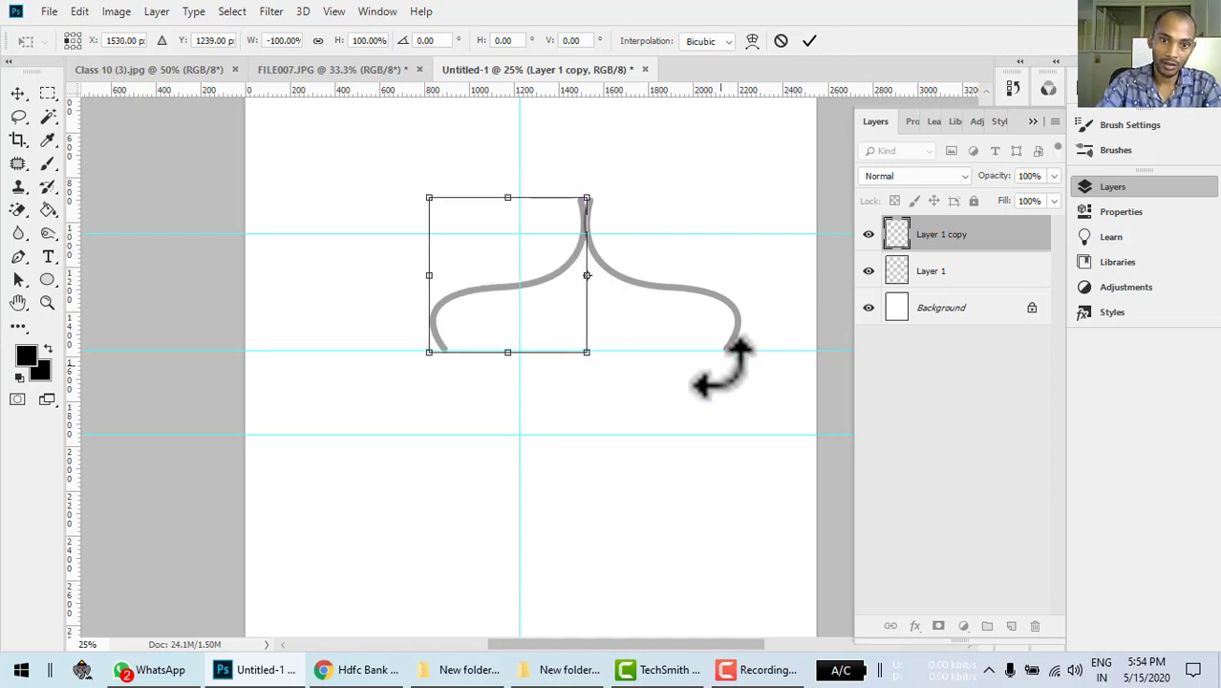
{"action": "key", "text": "Right"}
{"action": "key", "text": "Right"}
{"action": "key", "text": "Right"}
{"action": "key", "text": "Right"}
{"action": "key", "text": "Right"}
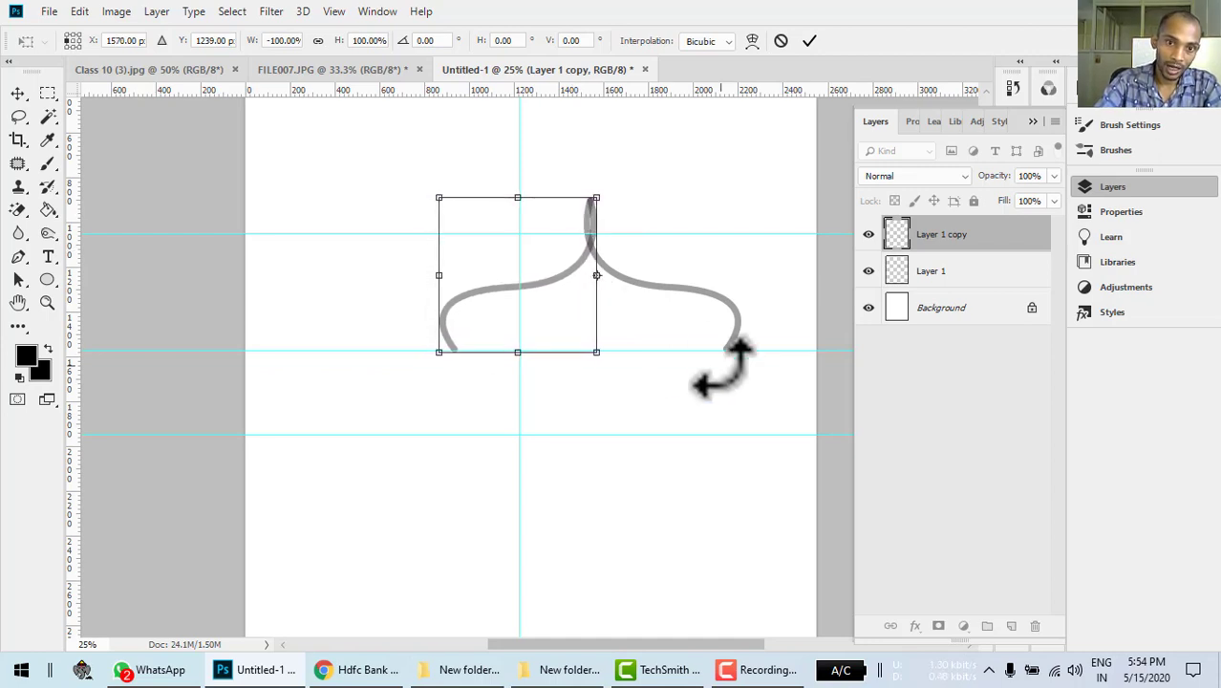
{"action": "key", "text": "Return"}
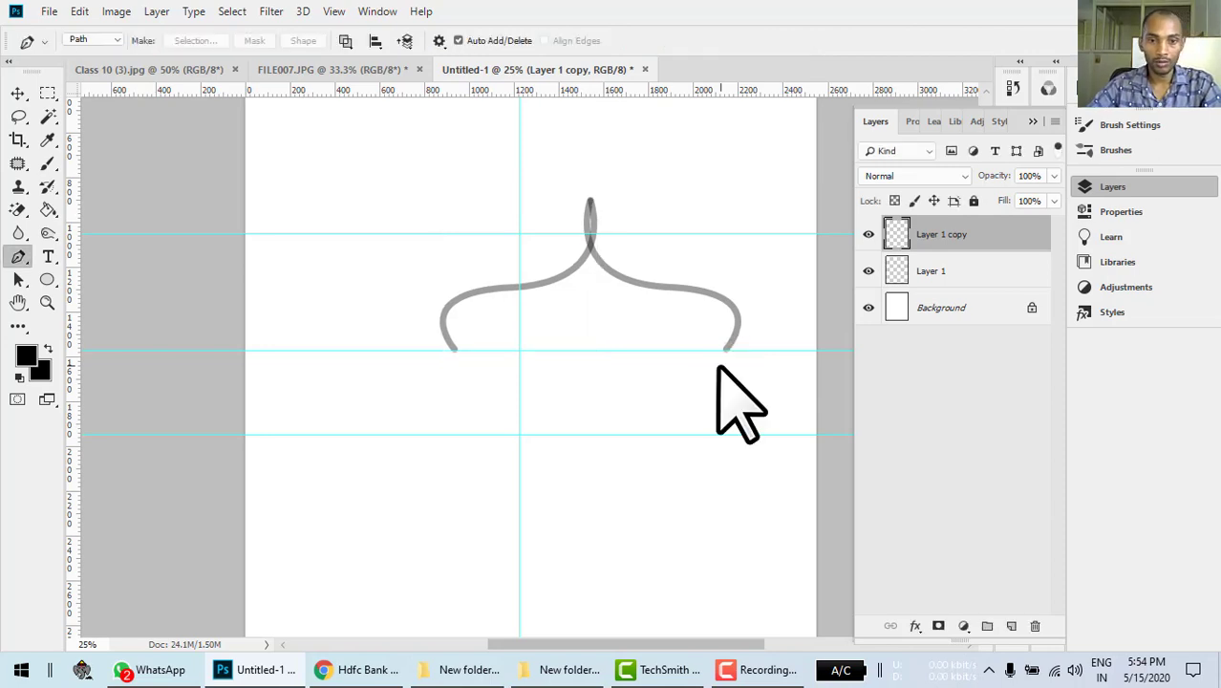
Merge the original curve and its mirrored copy into one layer
{"action": "left_click", "coordinate": [946, 272], "text": "shift"}
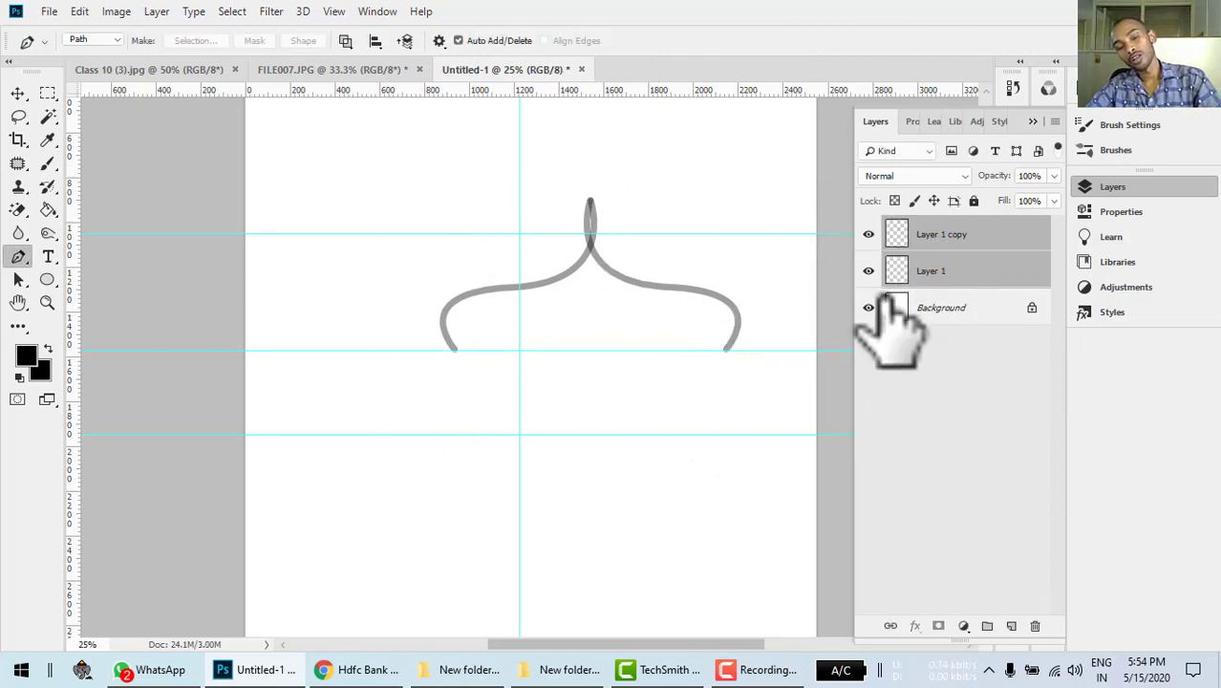
{"action": "key", "text": "ctrl+e"}
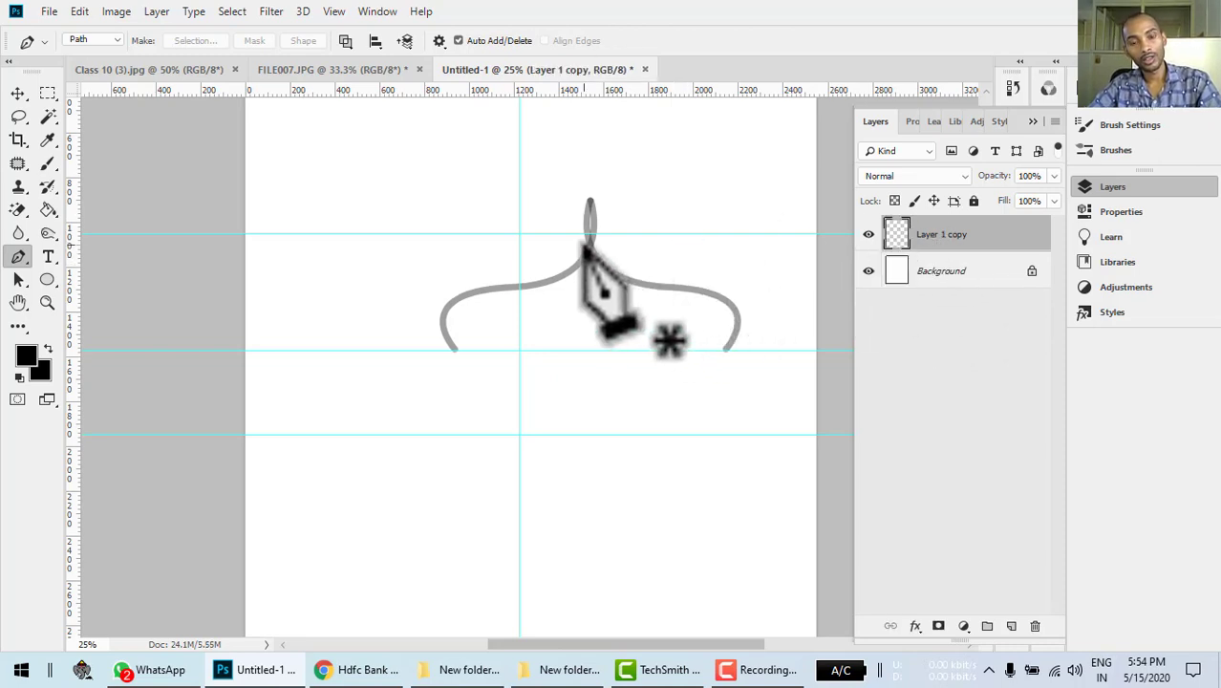
{"action": "left_click_drag", "start_coordinate": [587, 248], "coordinate": [599, 226]}
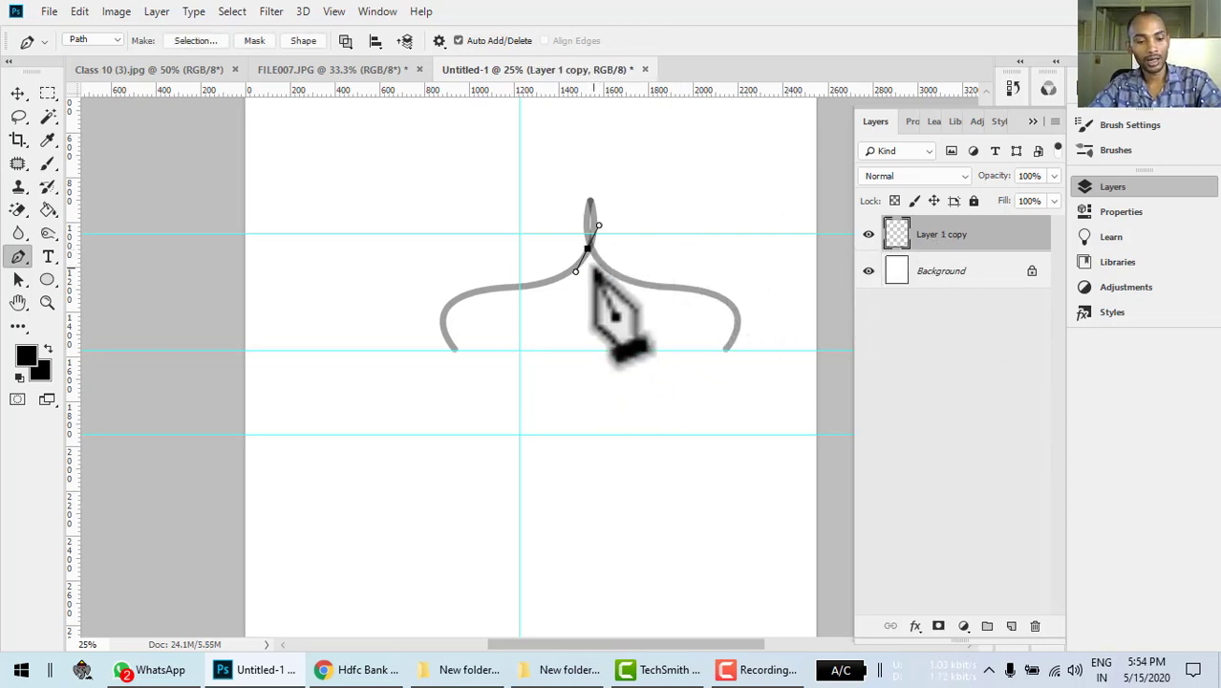
{"action": "key", "text": "Escape"}
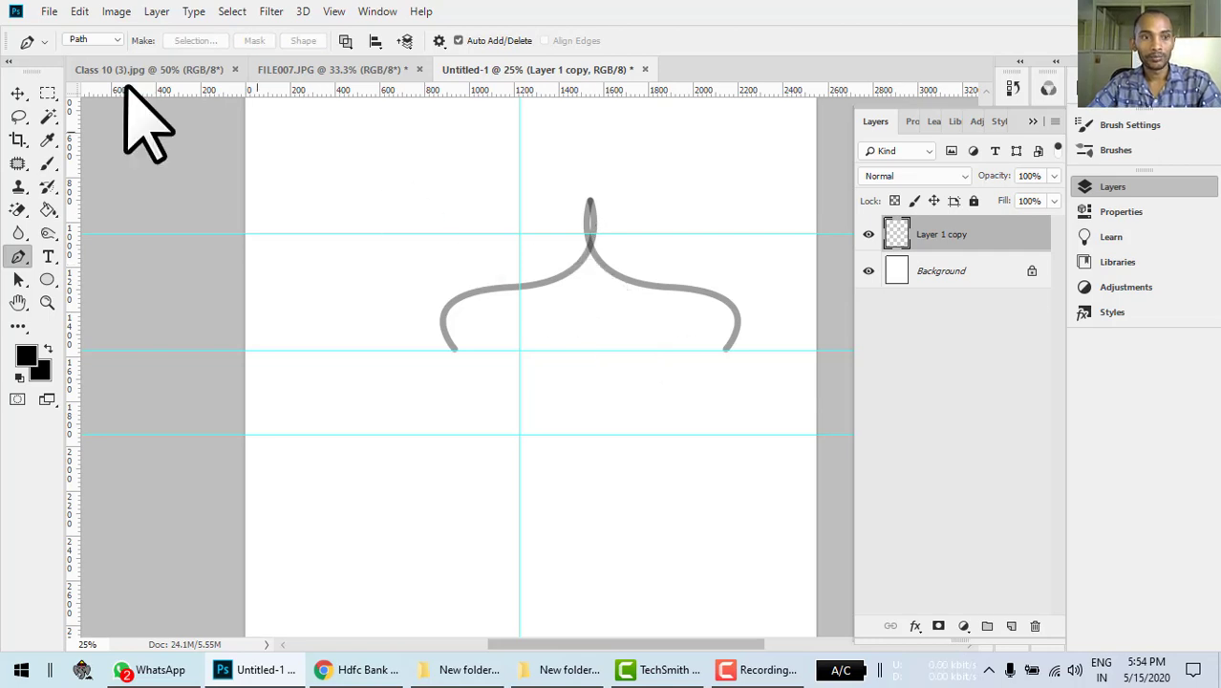
Rotate the merged curve pair 45° and move it to the right half of the page as a corner piece
{"action": "left_click", "coordinate": [18, 93]}
{"action": "key", "text": "ctrl+t"}
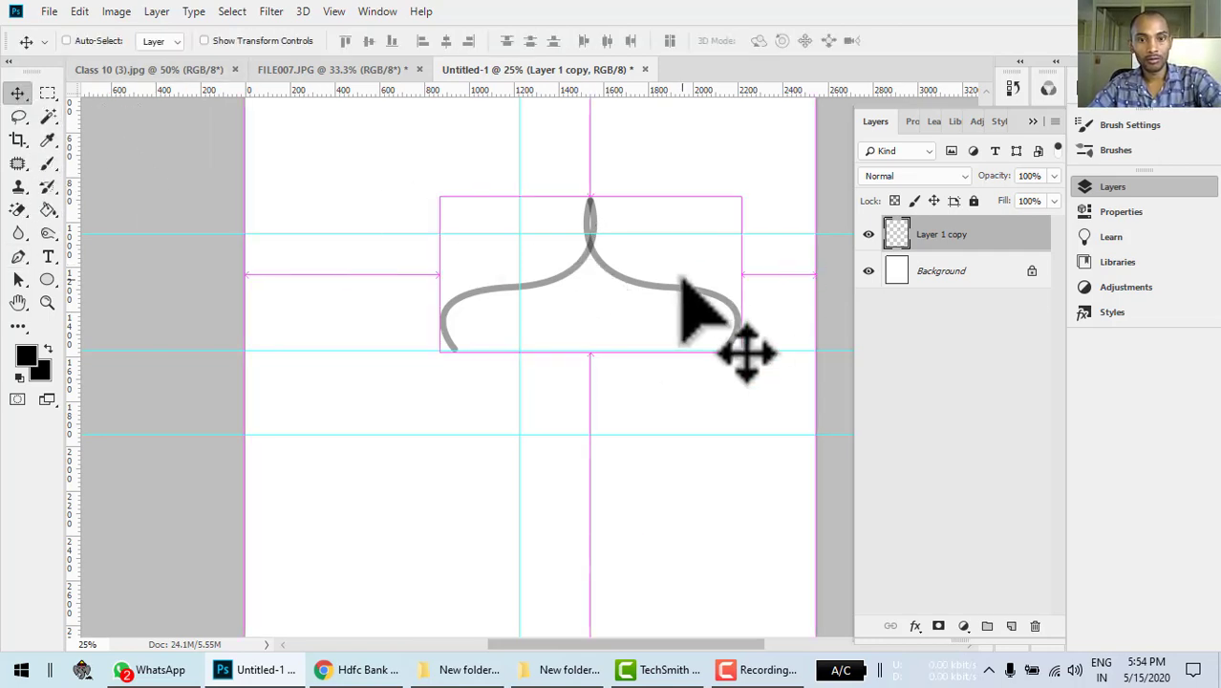
{"action": "left_click_drag", "start_coordinate": [783, 204], "coordinate": [809, 360]}
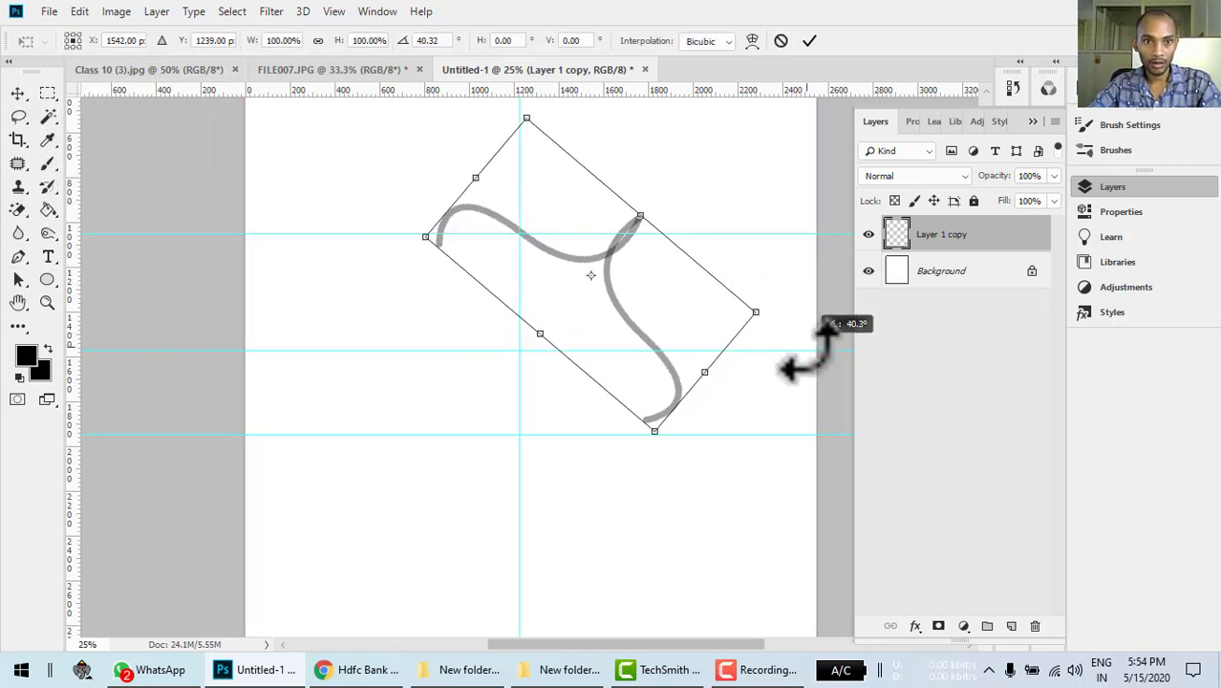
{"action": "left_click", "coordinate": [446, 41]}
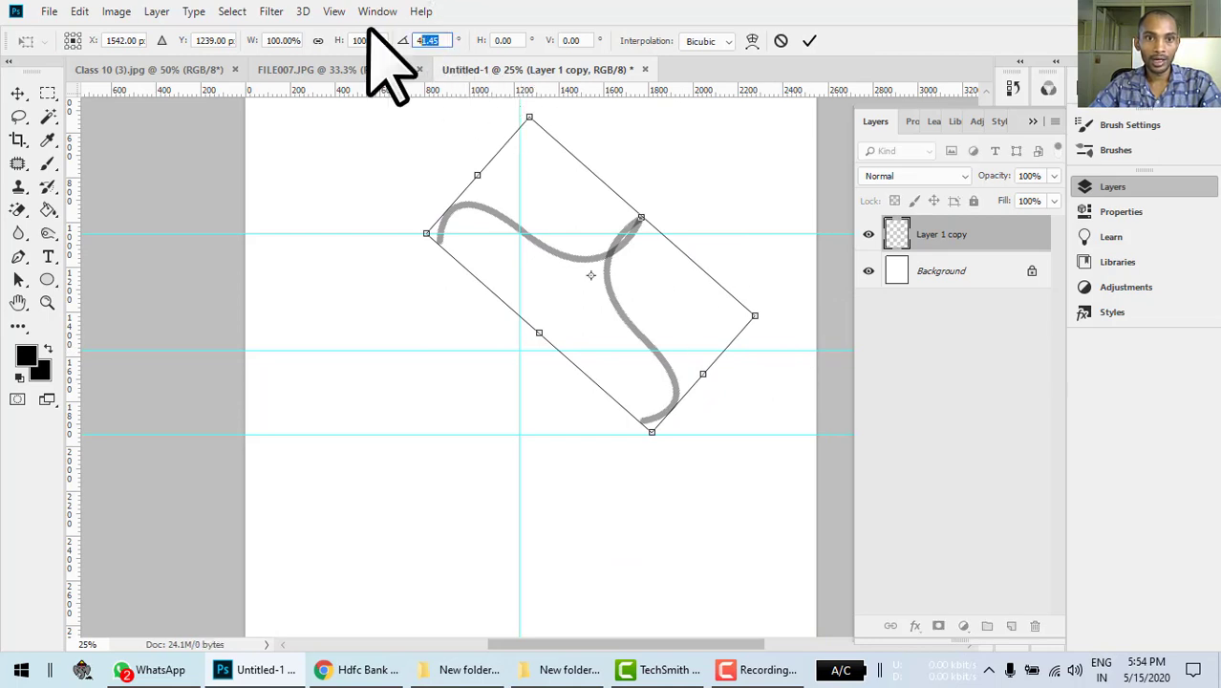
{"action": "type", "text": "45"}
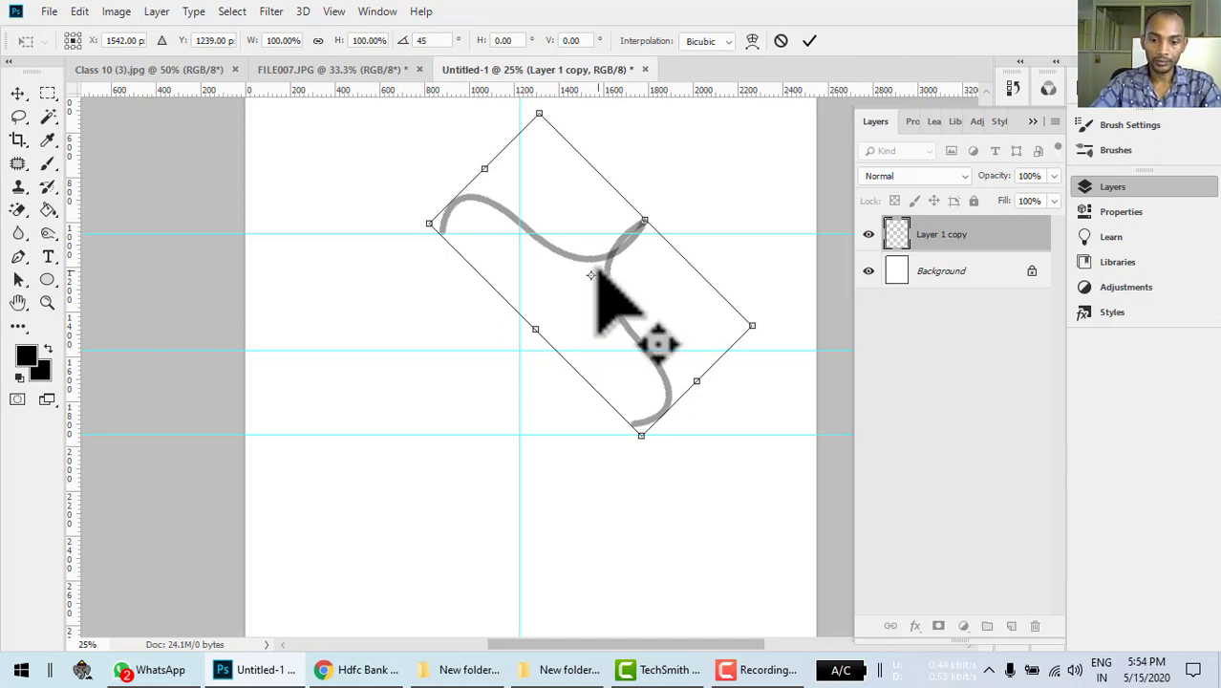
{"action": "key", "text": "Return"}
{"action": "mouse_move", "coordinate": [612, 269]}
{"action": "left_mouse_down"}
{"action": "mouse_move", "coordinate": [680, 276]}
{"action": "mouse_move", "coordinate": [700, 263]}
{"action": "left_mouse_up"}
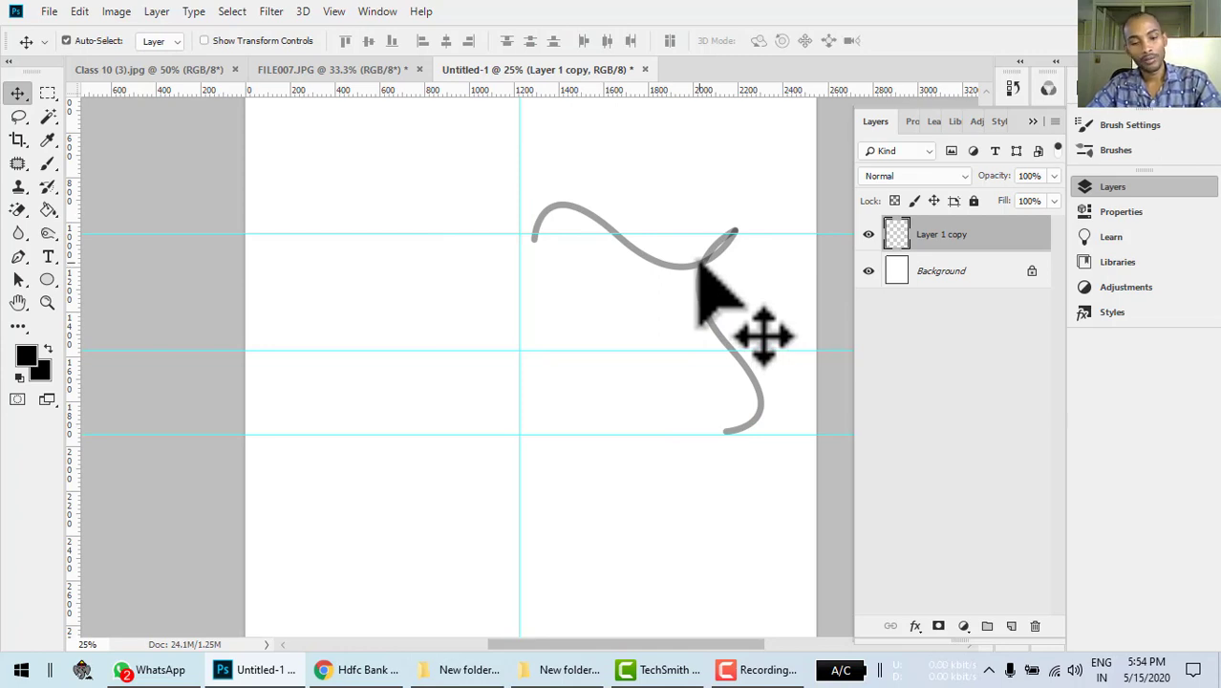
Duplicate the corner piece and flip the copy horizontally about its left edge
{"action": "key", "text": "ctrl+j"}
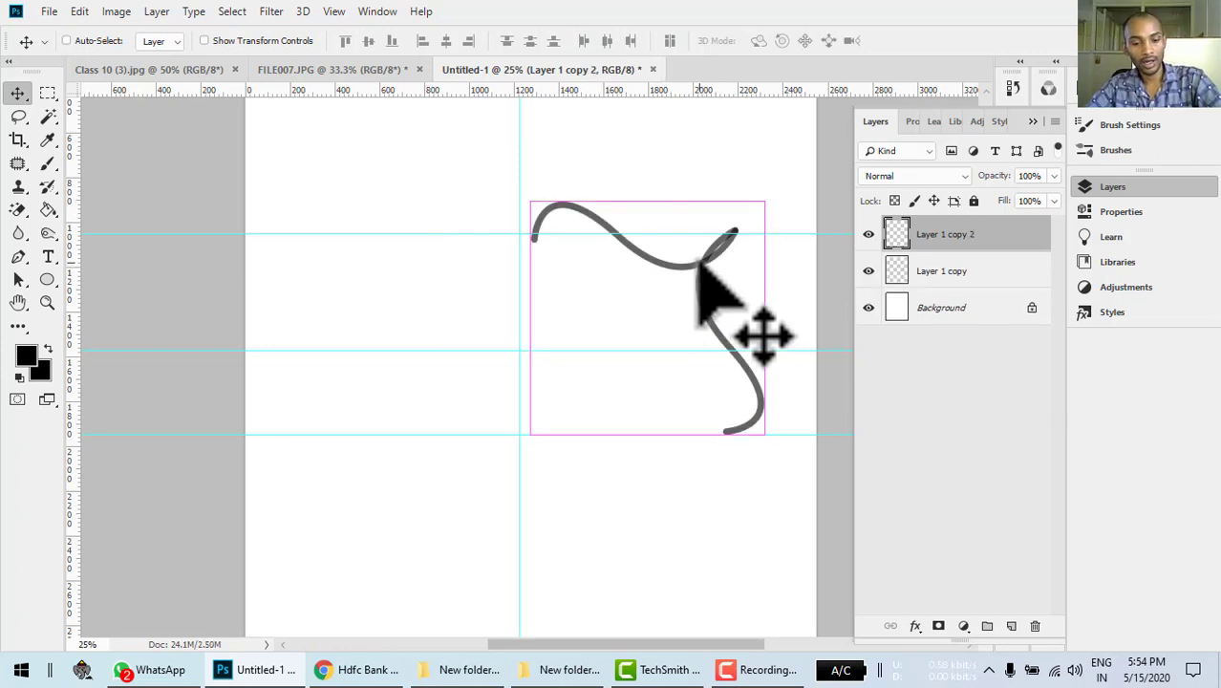
{"action": "key", "text": "ctrl+t"}
{"action": "right_click", "coordinate": [701, 264]}
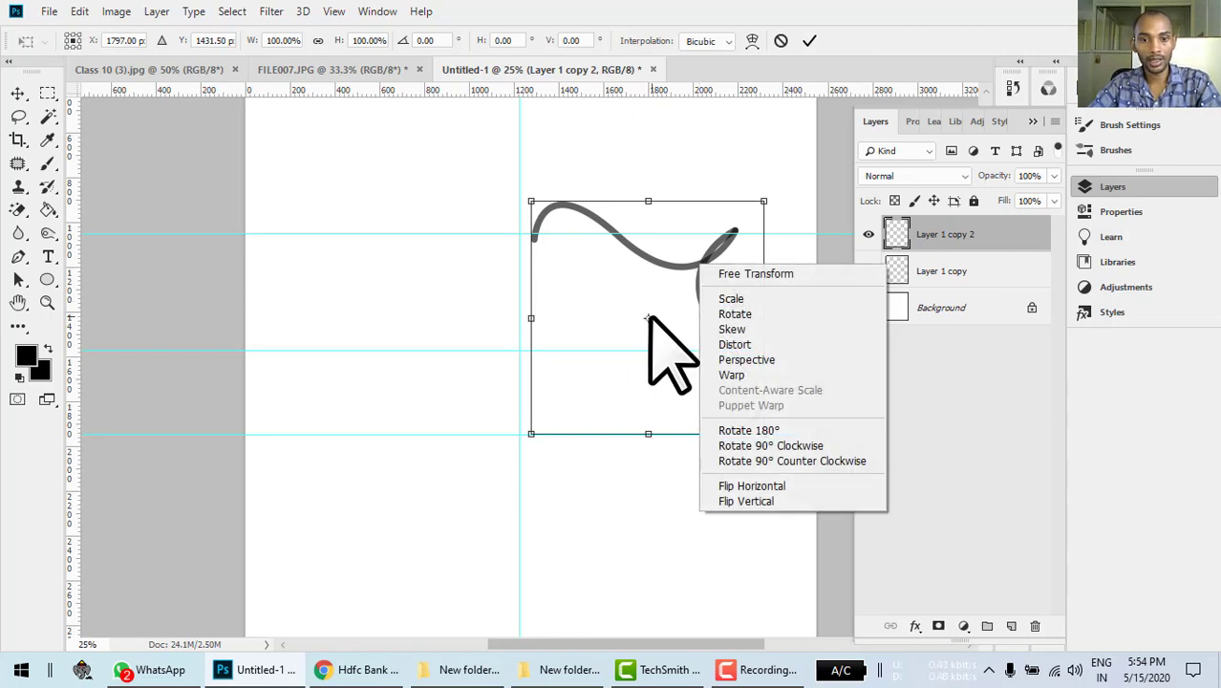
{"action": "left_click", "coordinate": [770, 445]}
{"action": "left_click_drag", "start_coordinate": [648, 317], "coordinate": [531, 318]}
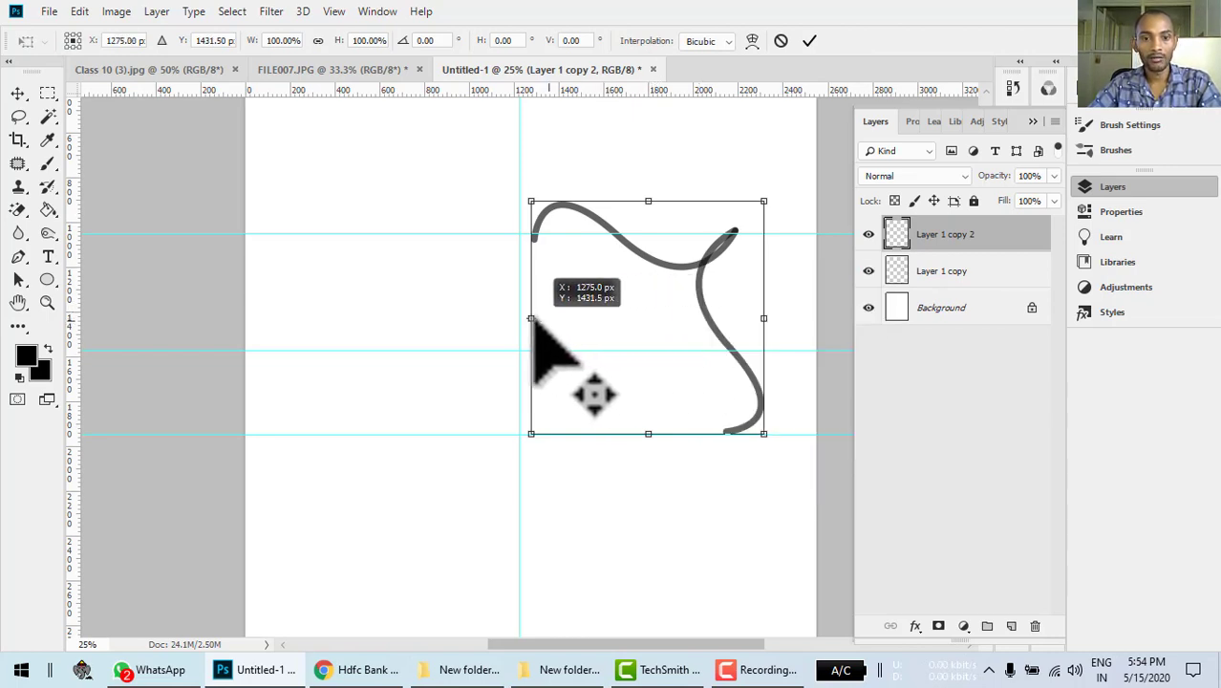
{"action": "right_click", "coordinate": [702, 279]}
{"action": "left_click", "coordinate": [761, 504]}
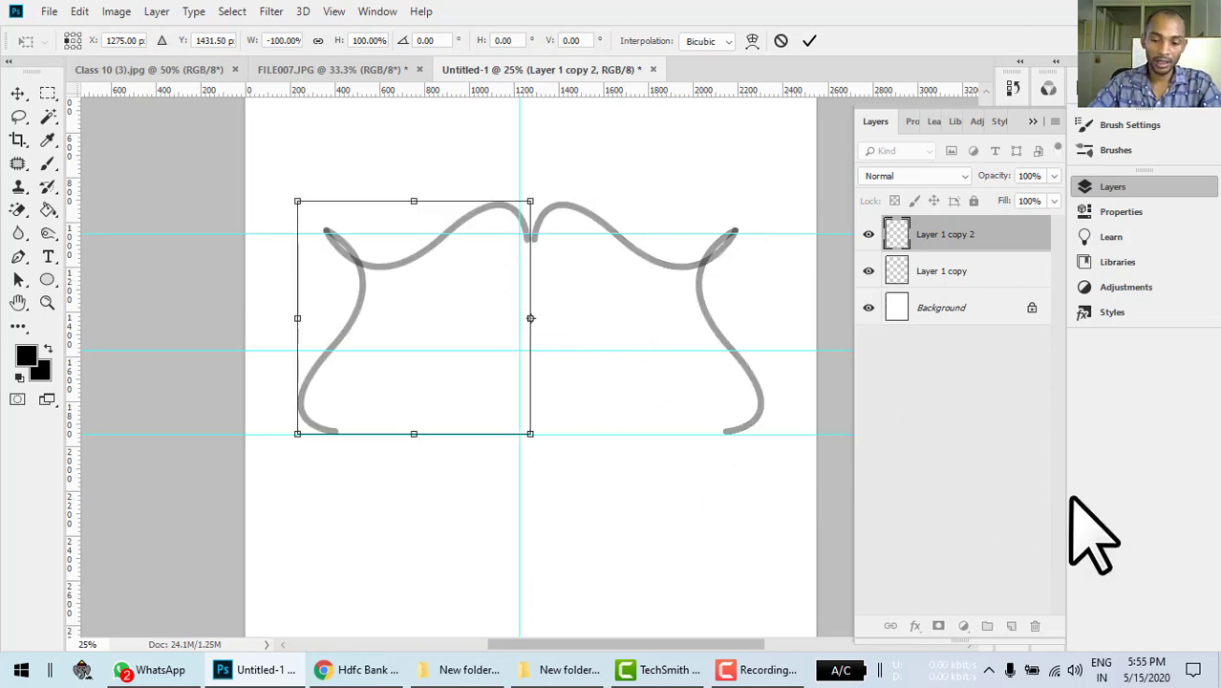
Shift the mirrored corner right to X 1303 px so the inner ends overlap, and merge both corner layers
{"action": "key", "text": "Right"}
{"action": "key", "text": "Right"}
{"action": "key", "text": "Right"}
{"action": "key", "text": "Right"}
{"action": "key", "text": "Right"}
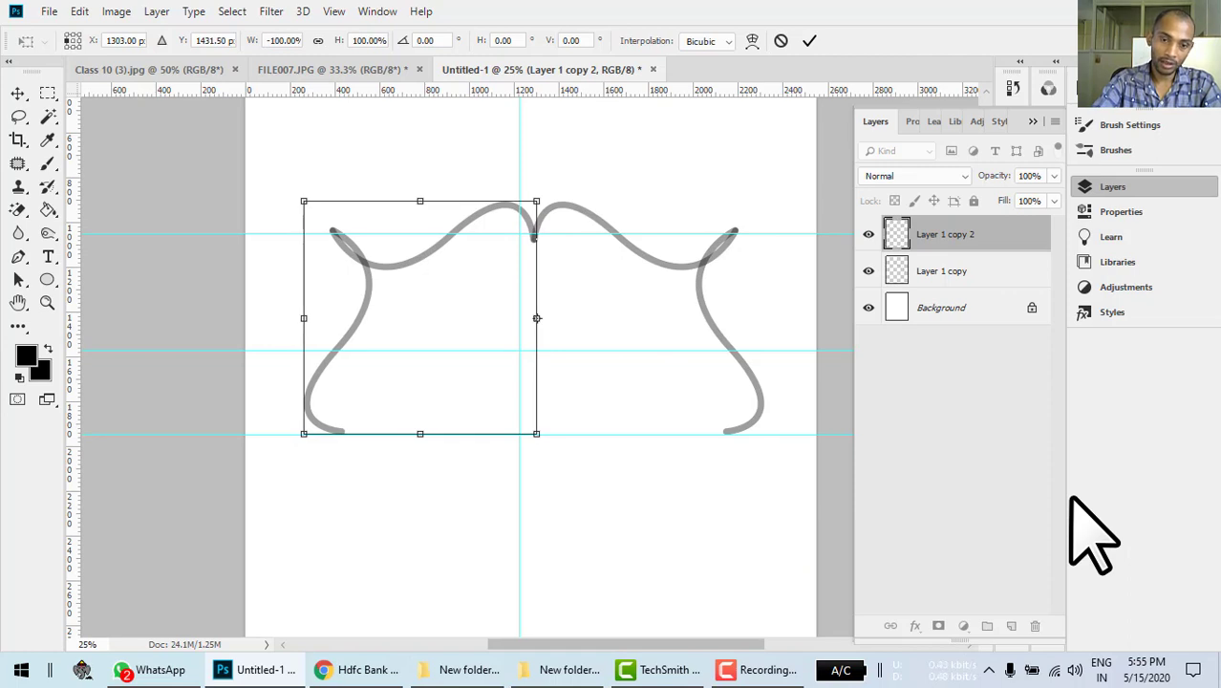
{"action": "key", "text": "Return"}
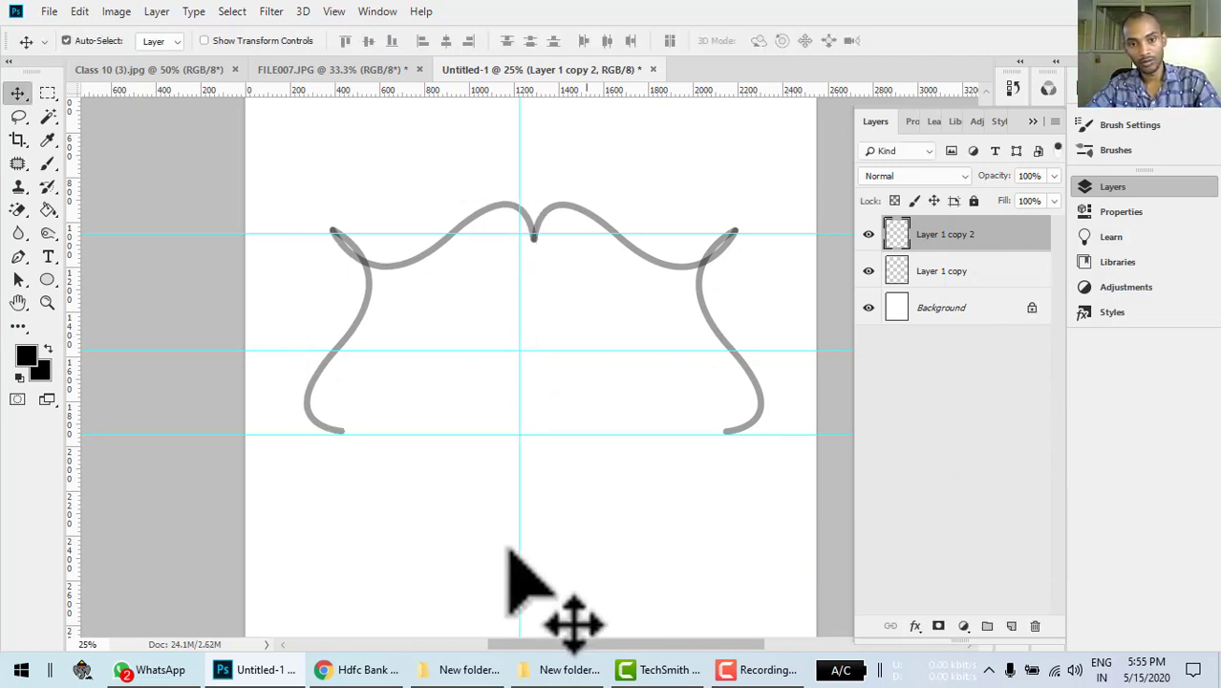
{"action": "left_click", "coordinate": [947, 271], "text": "shift"}
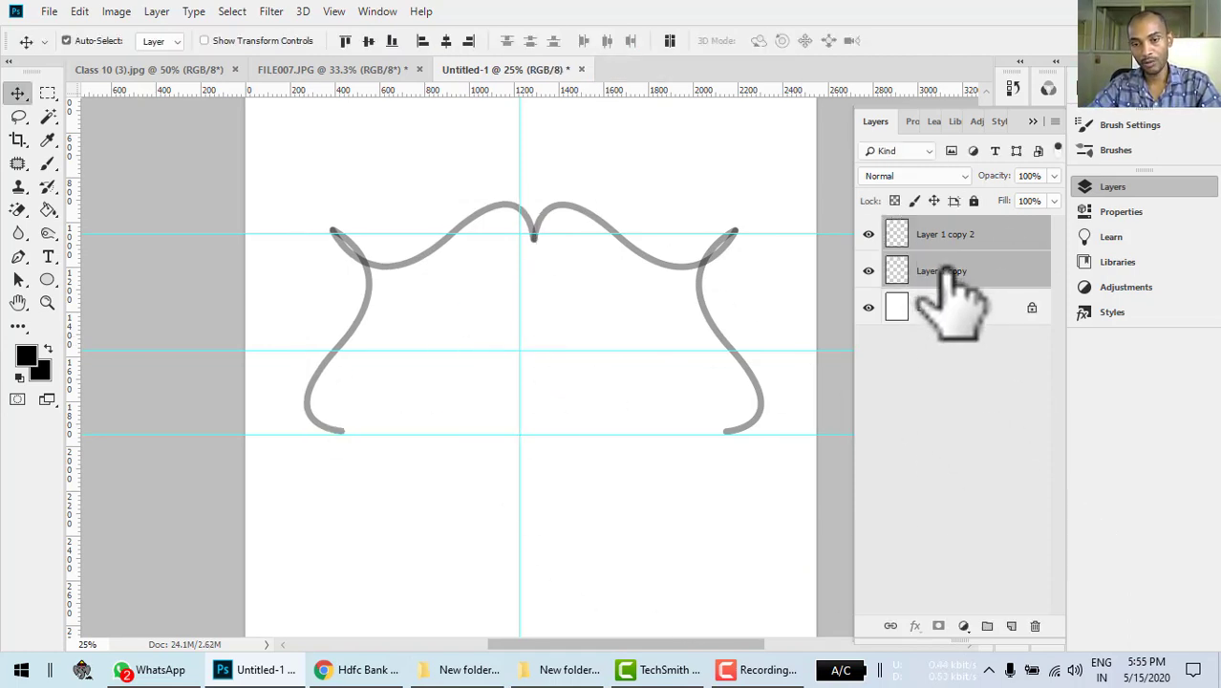
{"action": "key", "text": "ctrl+e"}
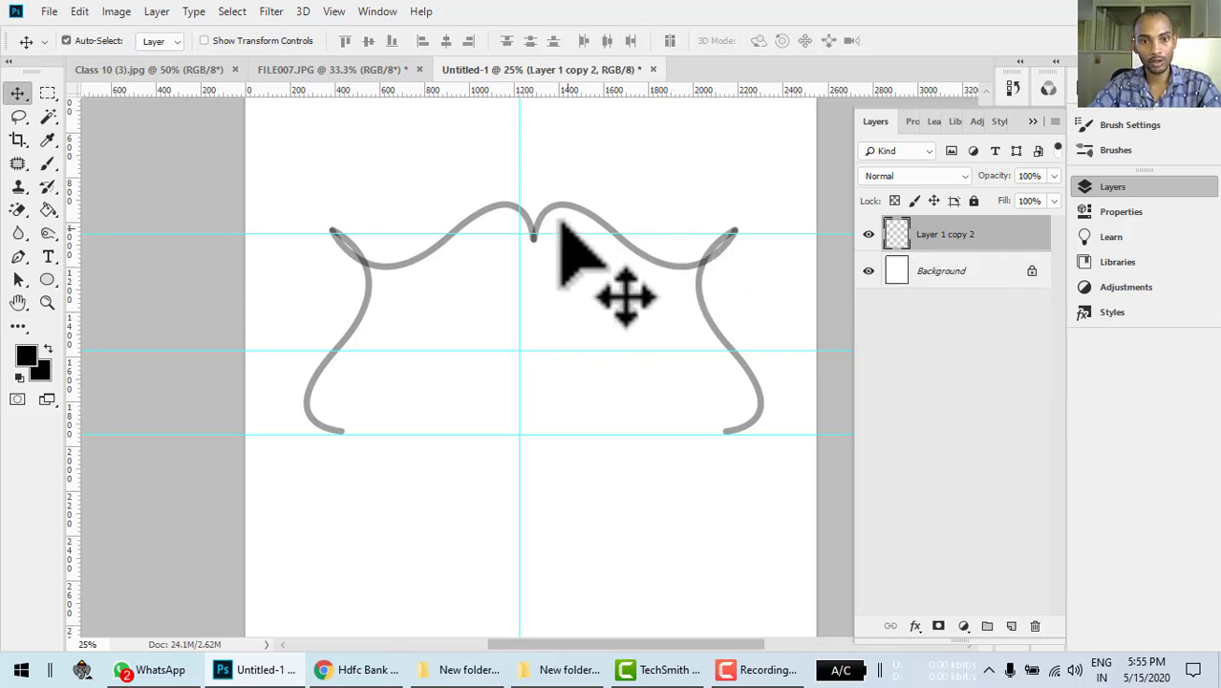
Duplicate the merged upper half and rotate the copy 180° about its bottom centre to form the lower half
{"action": "key", "text": "ctrl+t"}
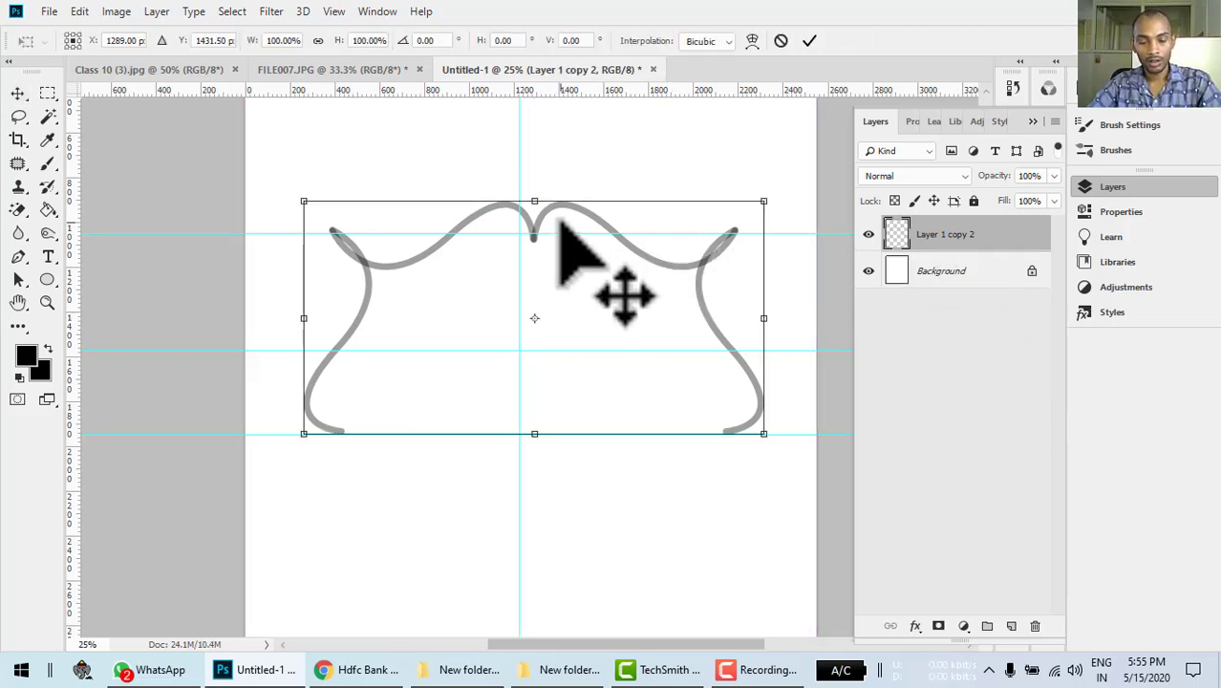
{"action": "key", "text": "Return"}
{"action": "key", "text": "ctrl"}
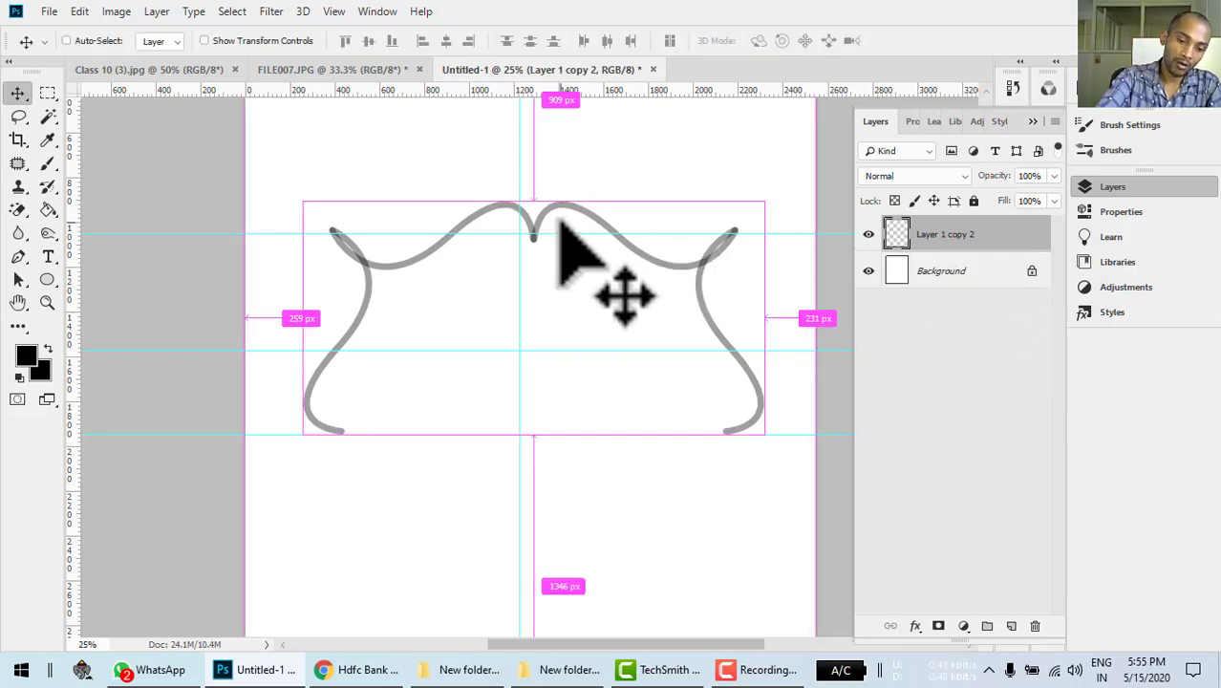
{"action": "key", "text": "ctrl+j"}
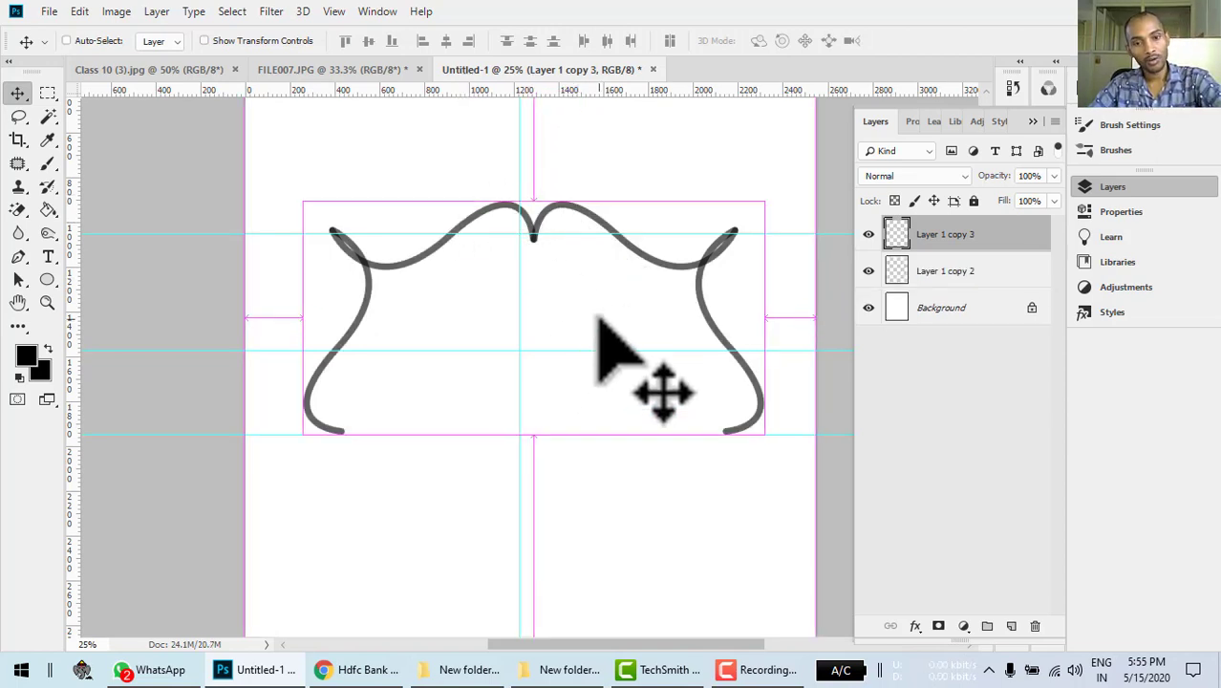
{"action": "key", "text": "ctrl+t"}
{"action": "left_click_drag", "start_coordinate": [534, 319], "coordinate": [534, 435]}
{"action": "right_click", "coordinate": [535, 435]}
{"action": "left_click", "coordinate": [591, 353]}
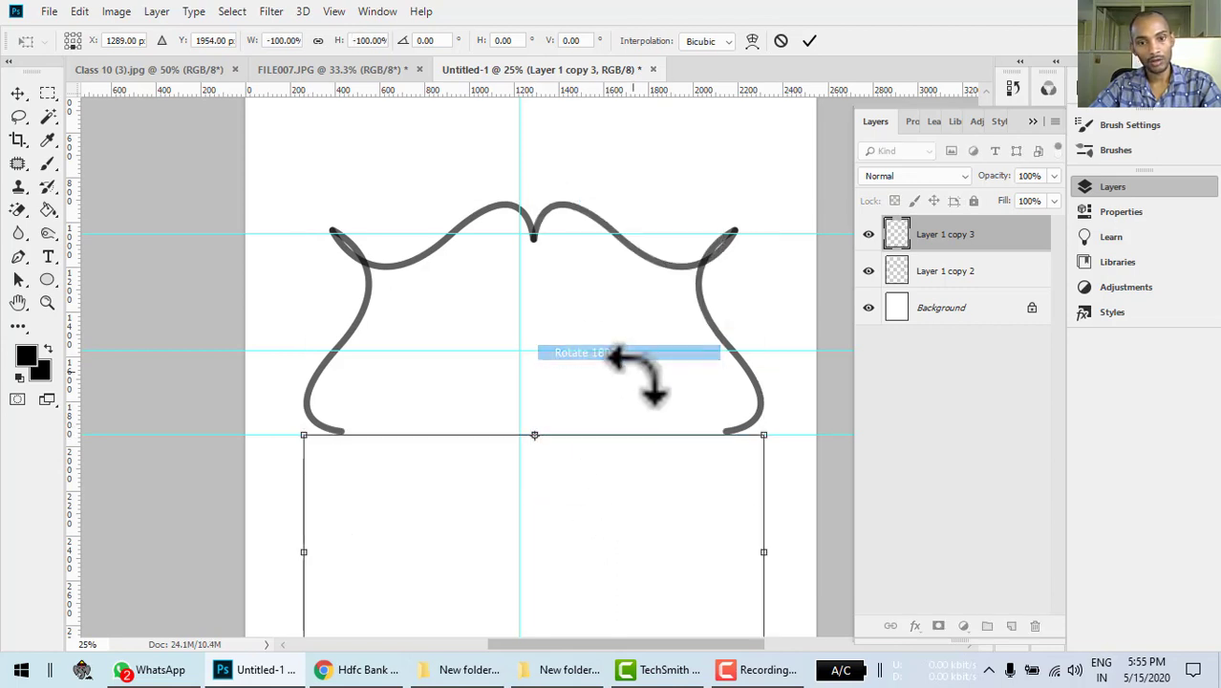
{"action": "scroll", "coordinate": [656, 379], "scroll_direction": "down", "scroll_amount": 1}
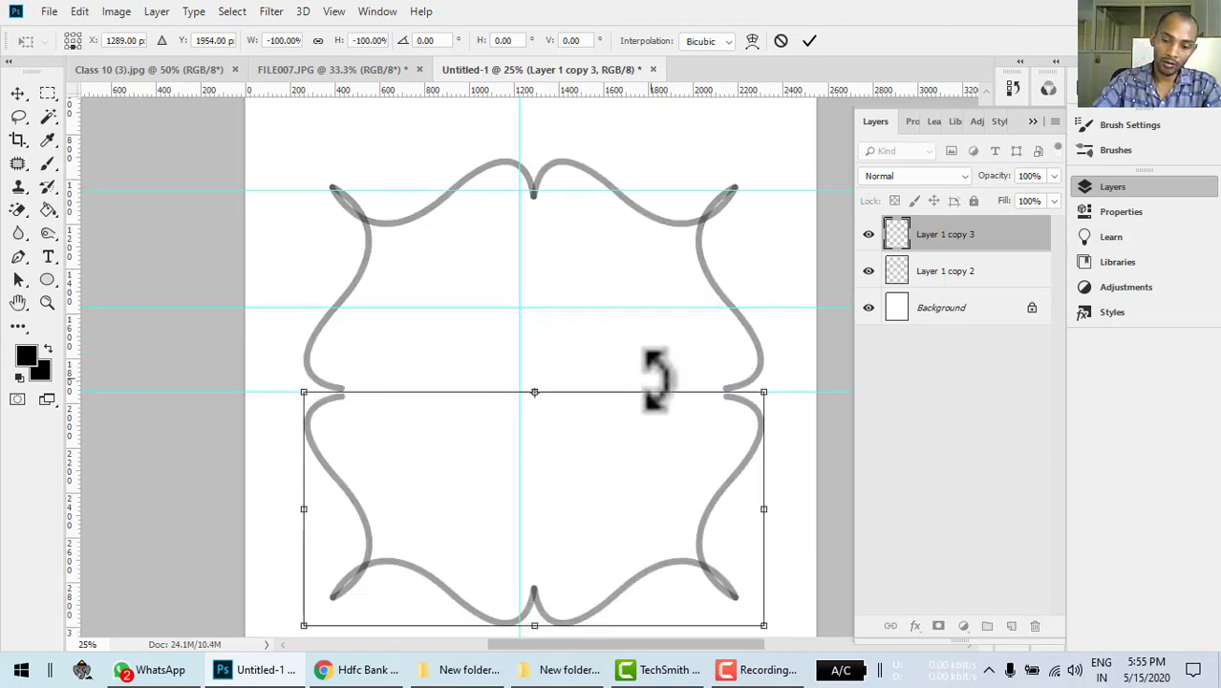
{"action": "key", "text": "Return"}
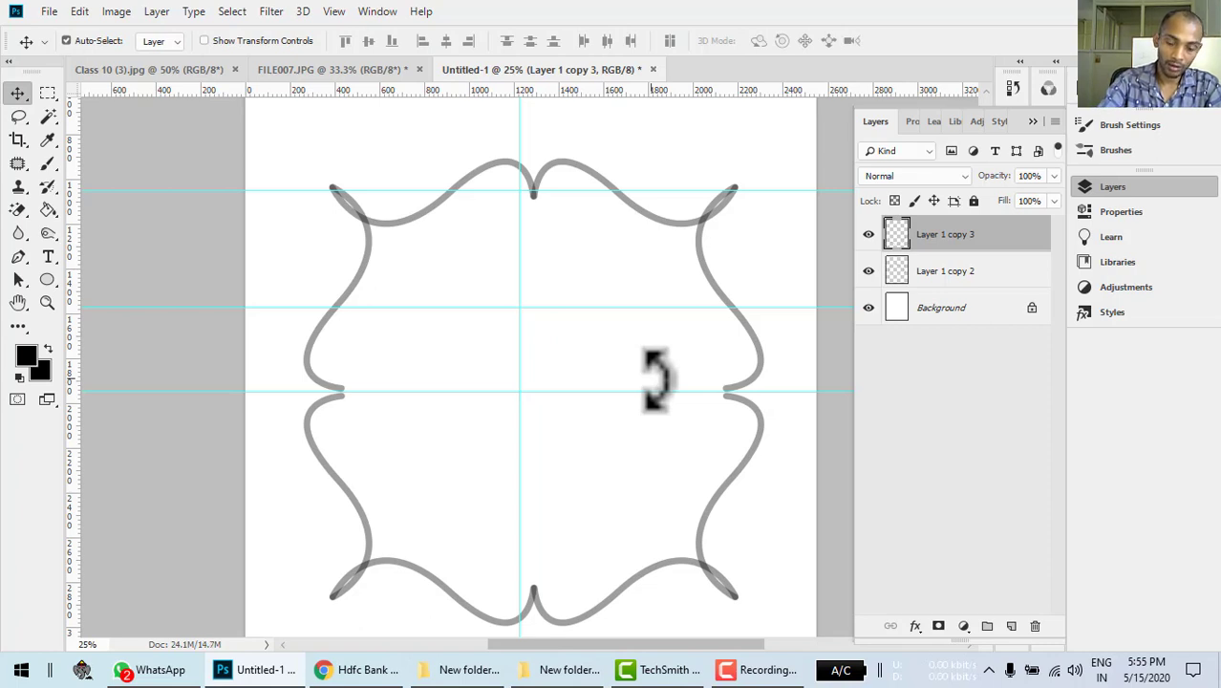
Nudge the lower half up until its side ends overlap the upper half's, and merge both layers
{"action": "key", "text": "shift+Up"}
{"action": "key", "text": "shift+Up"}
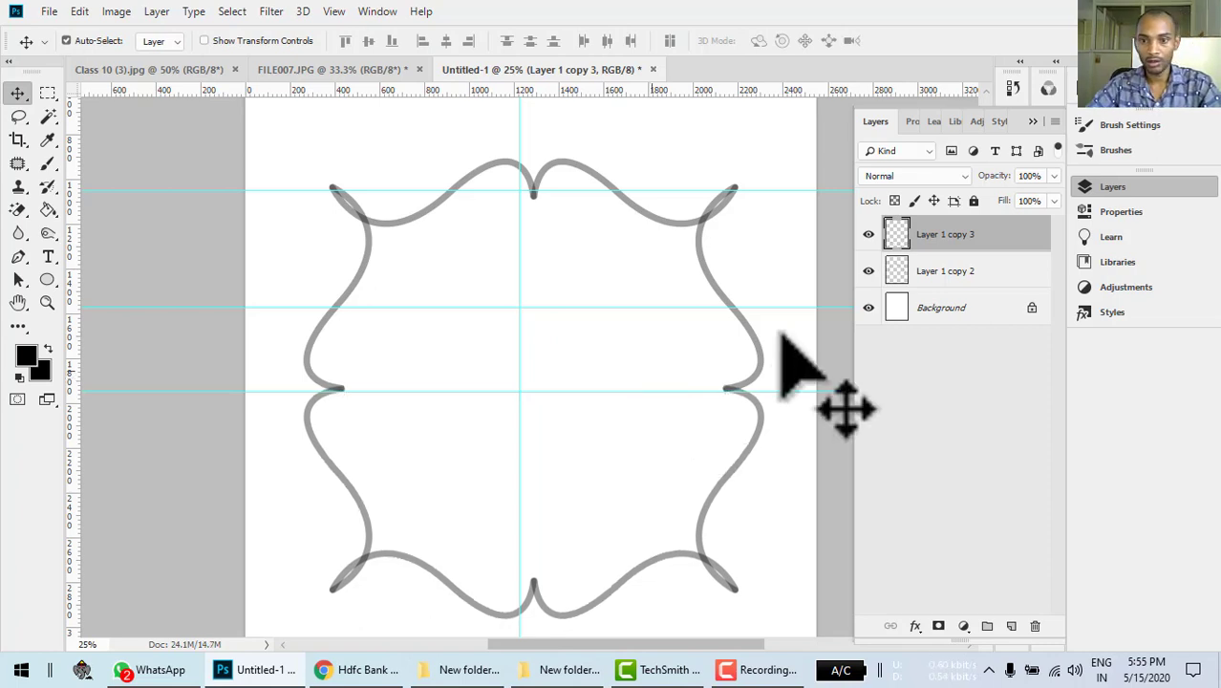
{"action": "left_click", "coordinate": [948, 272], "text": "shift"}
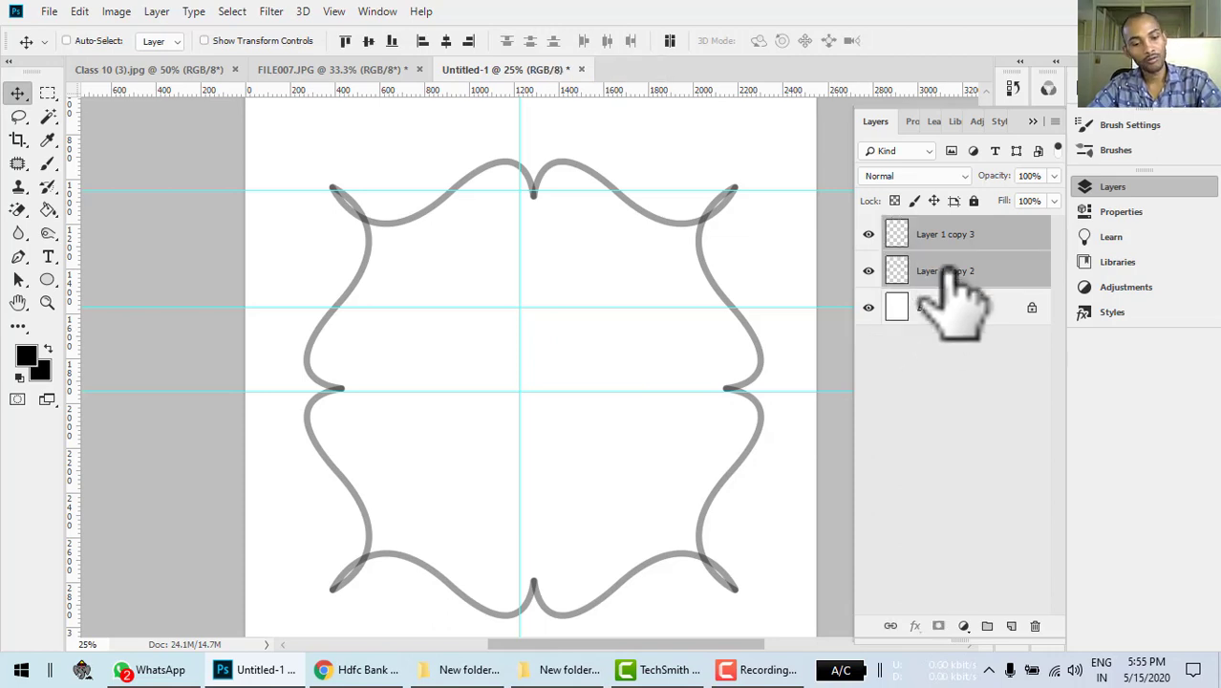
{"action": "key", "text": "ctrl+e"}
Move the merged frame up so it sits slightly above the middle of the page
{"action": "key", "text": "ctrl+minus"}
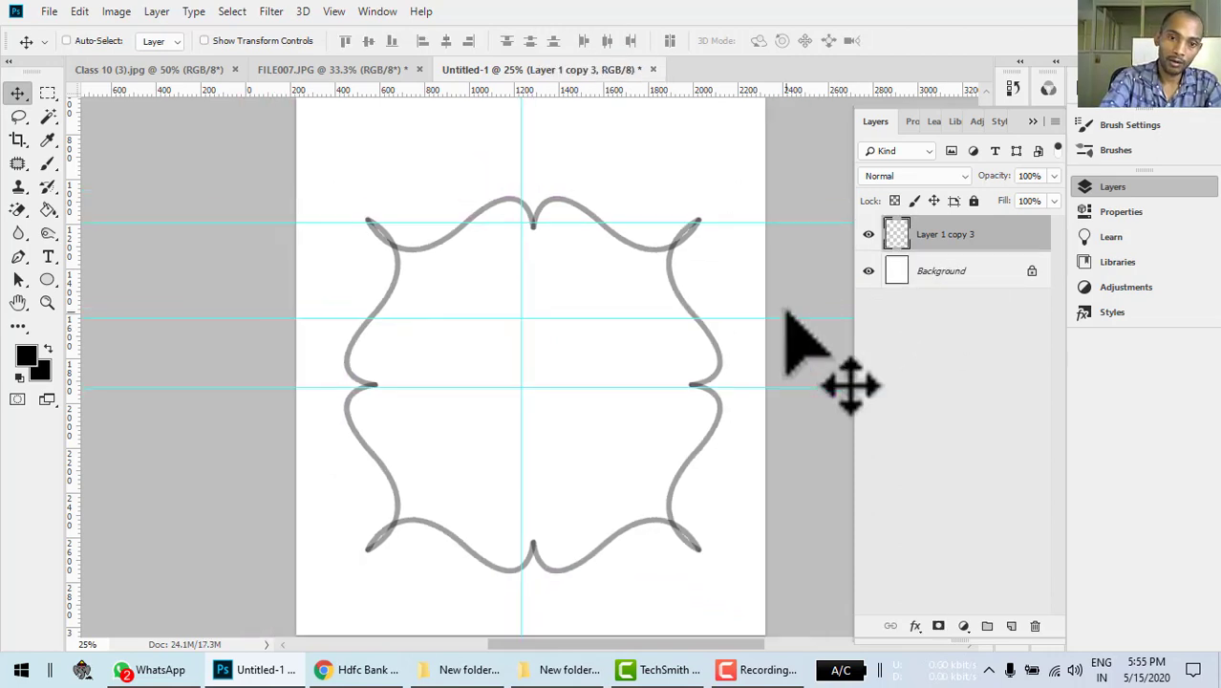
{"action": "key", "text": "ctrl+minus"}
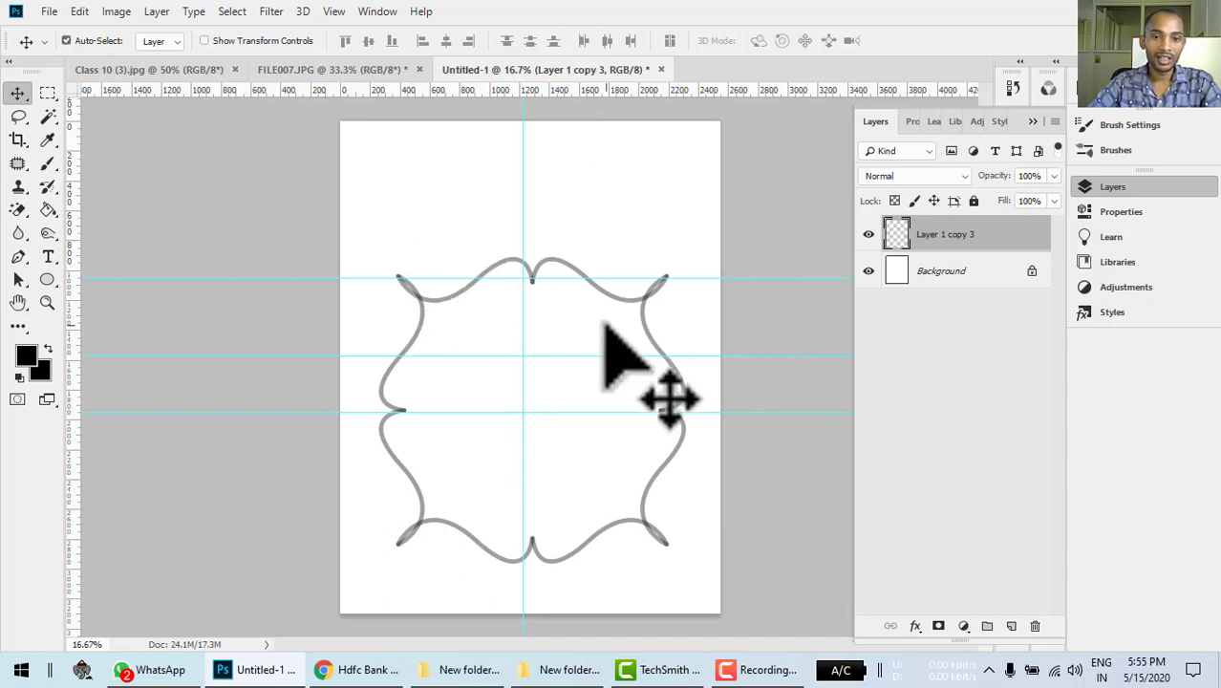
{"action": "left_click_drag", "start_coordinate": [550, 262], "coordinate": [564, 201]}
{"action": "right_click", "coordinate": [561, 260]}
{"action": "left_click", "coordinate": [566, 267]}
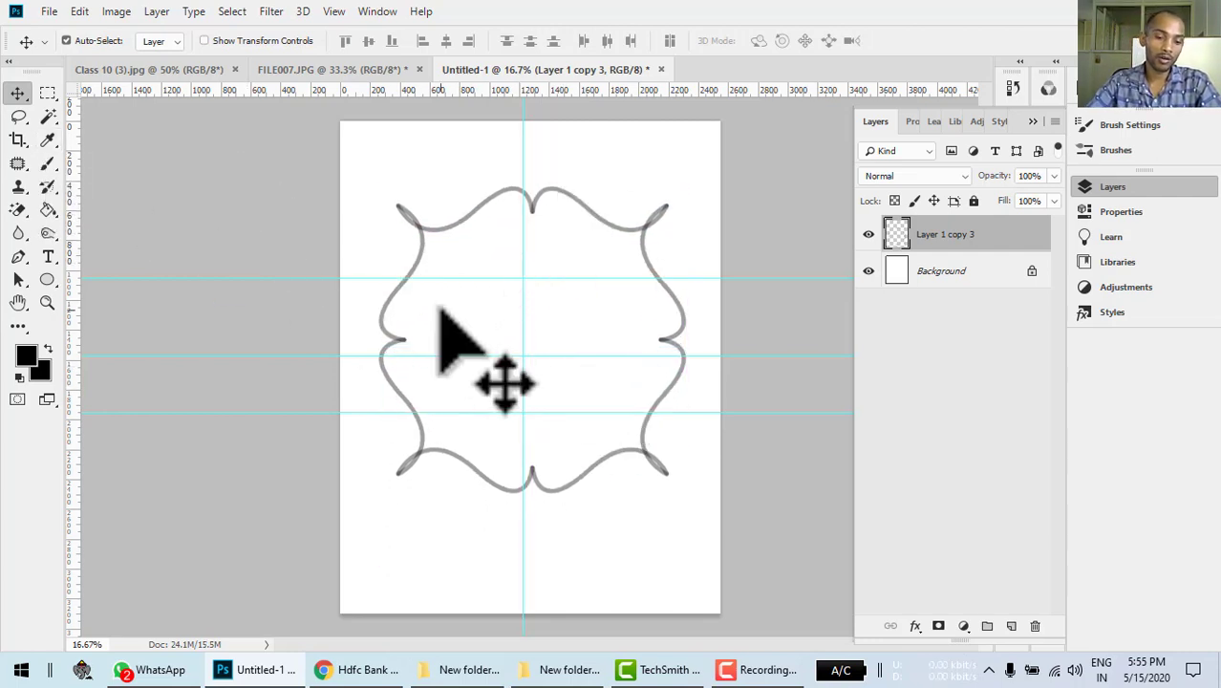
Hide the guides and select the frame's empty interior with the Magic Wand at tolerance 32
{"action": "key", "text": "ctrl+semicolon"}
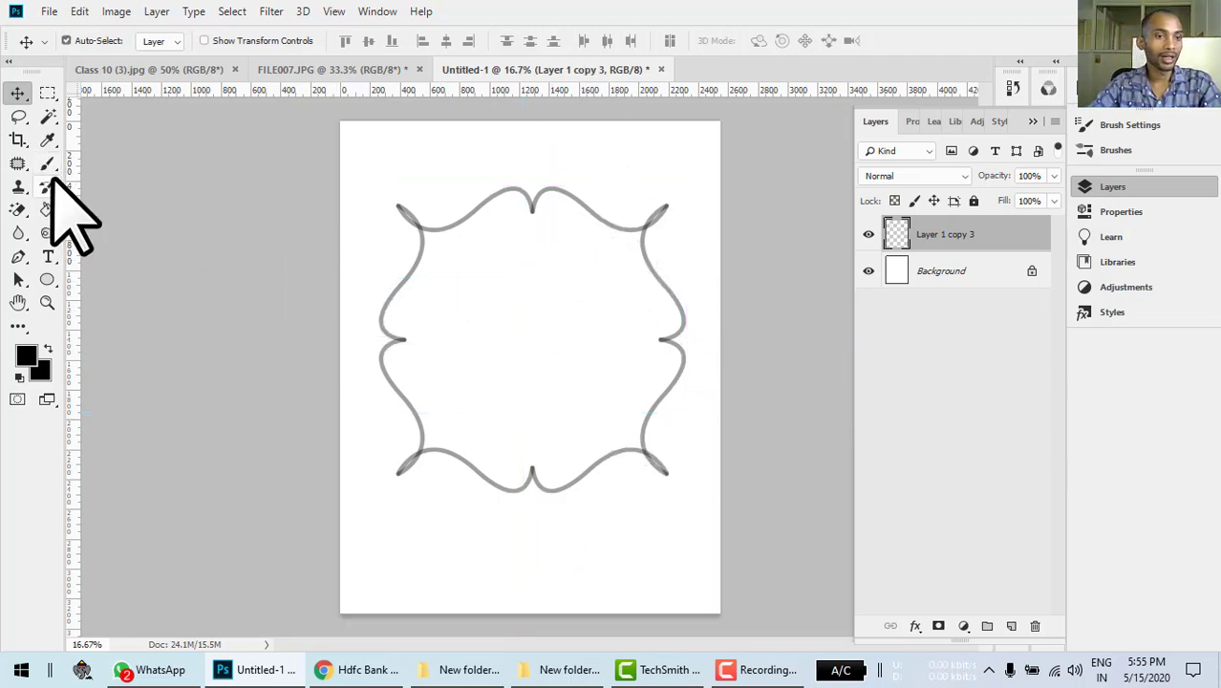
{"action": "left_click", "coordinate": [49, 116]}
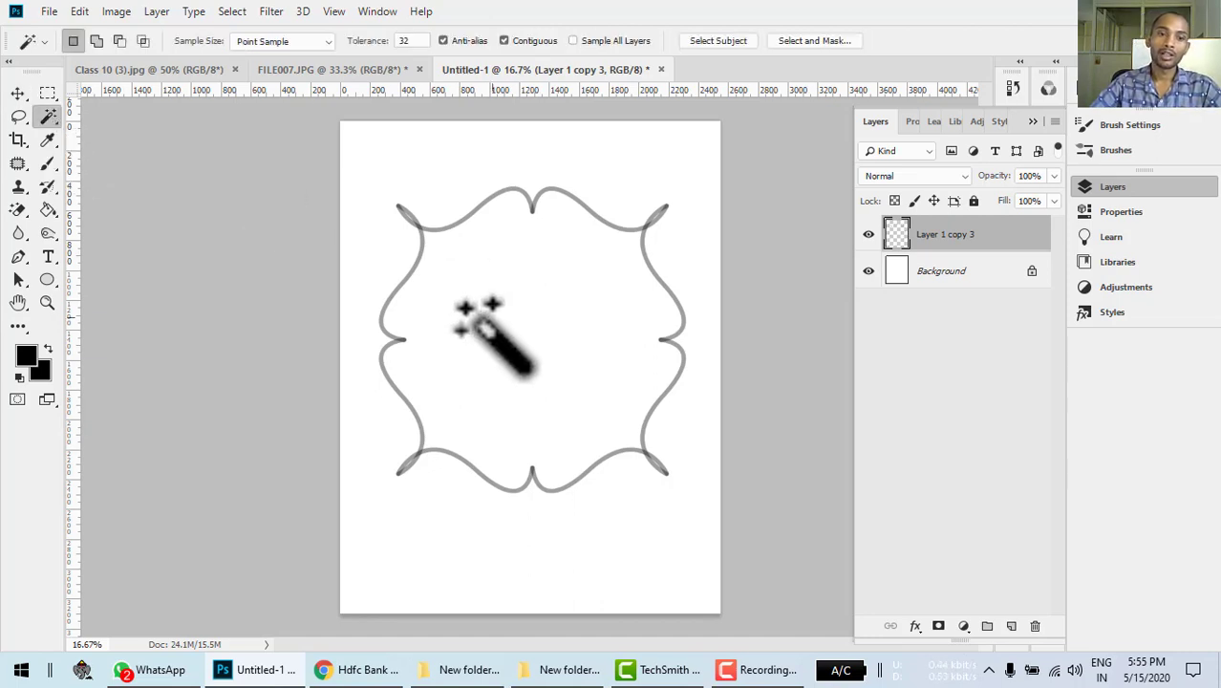
{"action": "left_click", "coordinate": [475, 319]}
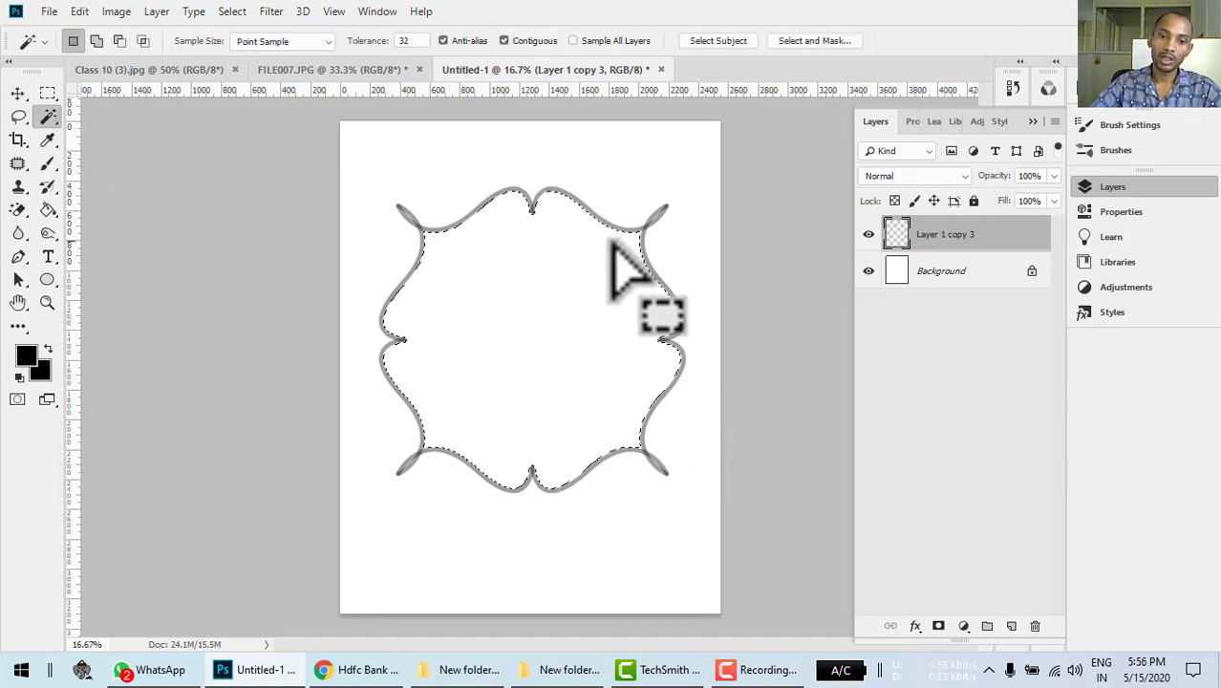
Fill the selected interior with the near-black colour #030303 at 100% opacity in Normal mode
{"action": "left_click", "coordinate": [80, 11]}
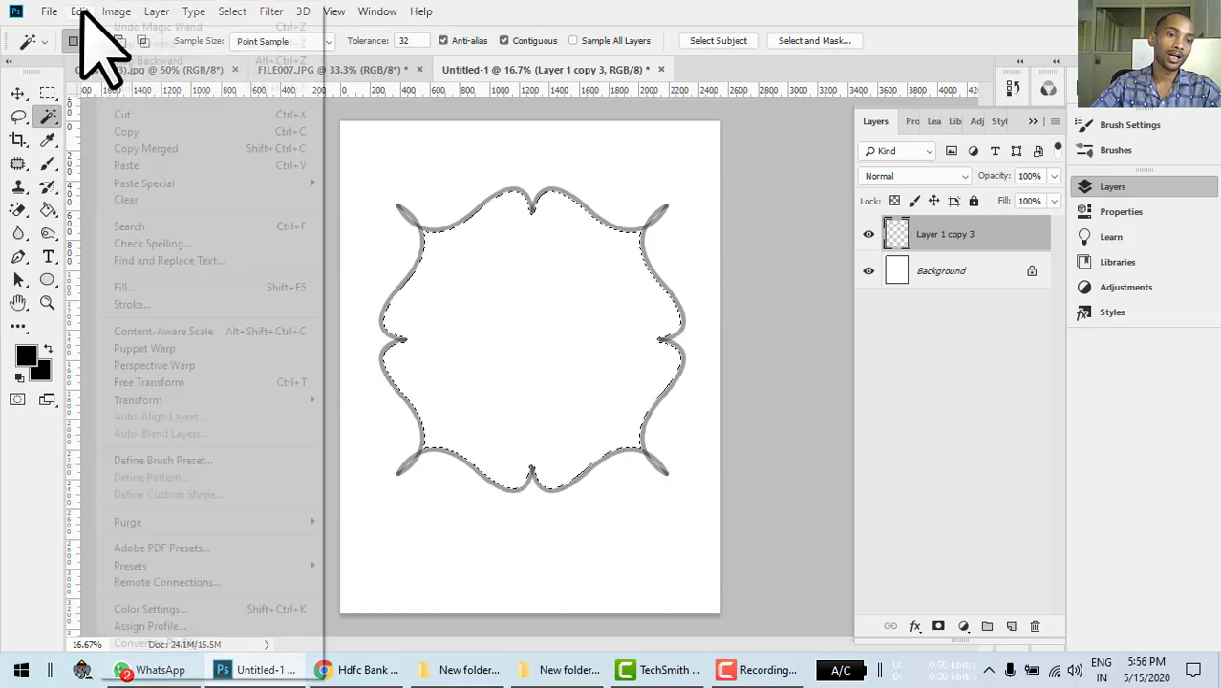
{"action": "left_click", "coordinate": [113, 285]}
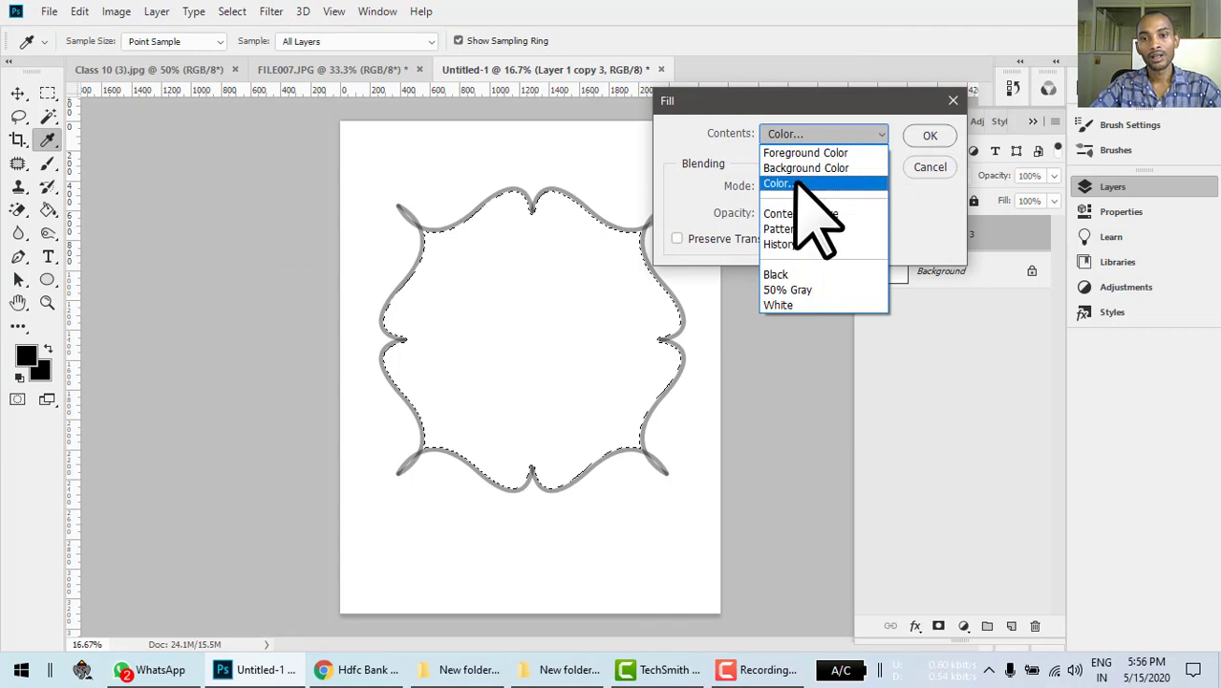
{"action": "left_click", "coordinate": [795, 185]}
{"action": "left_click", "coordinate": [521, 563]}
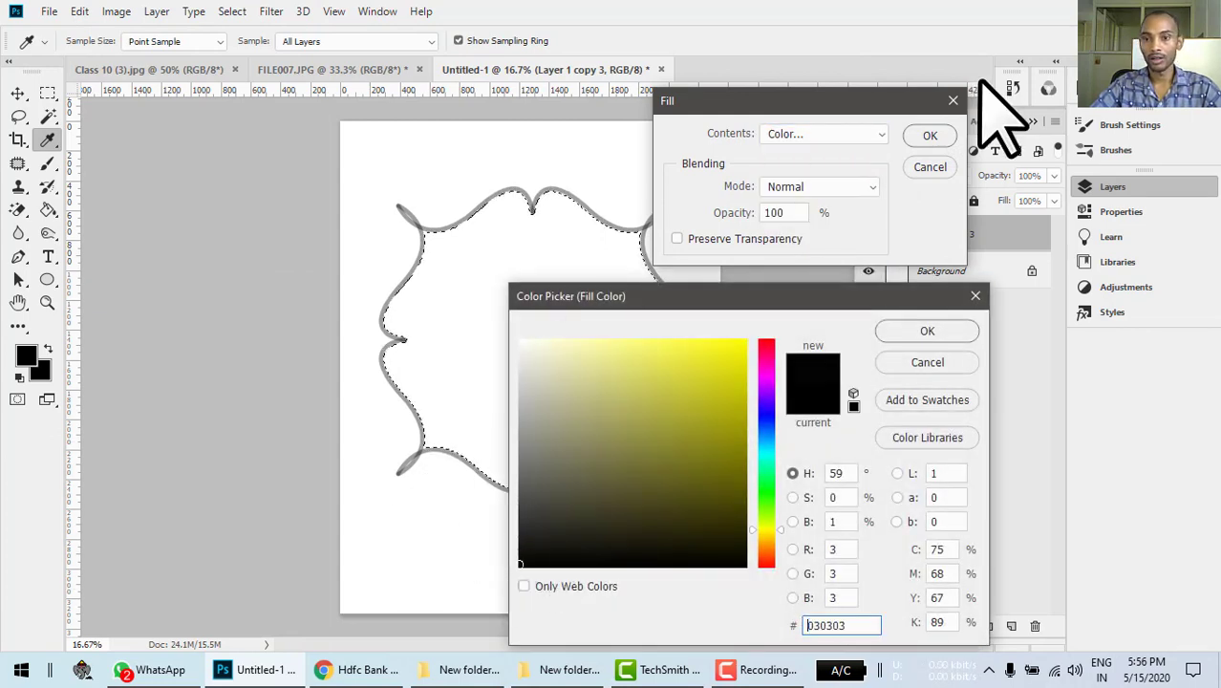
{"action": "left_click", "coordinate": [922, 331]}
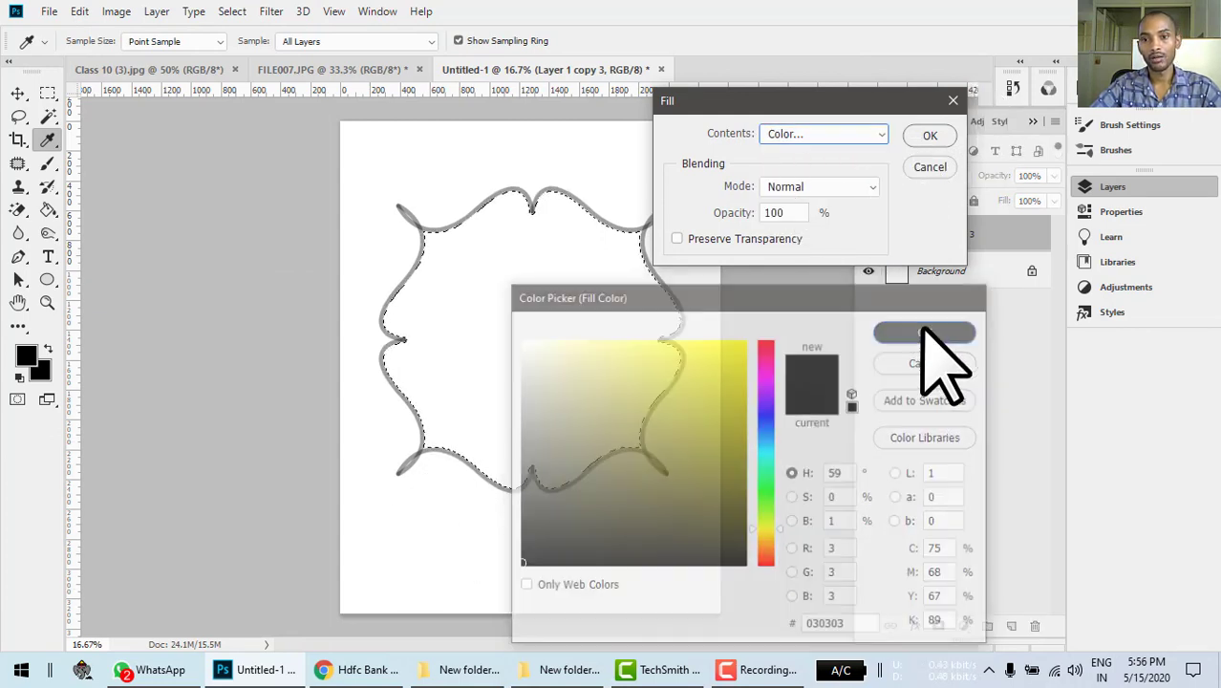
{"action": "left_click", "coordinate": [930, 136]}
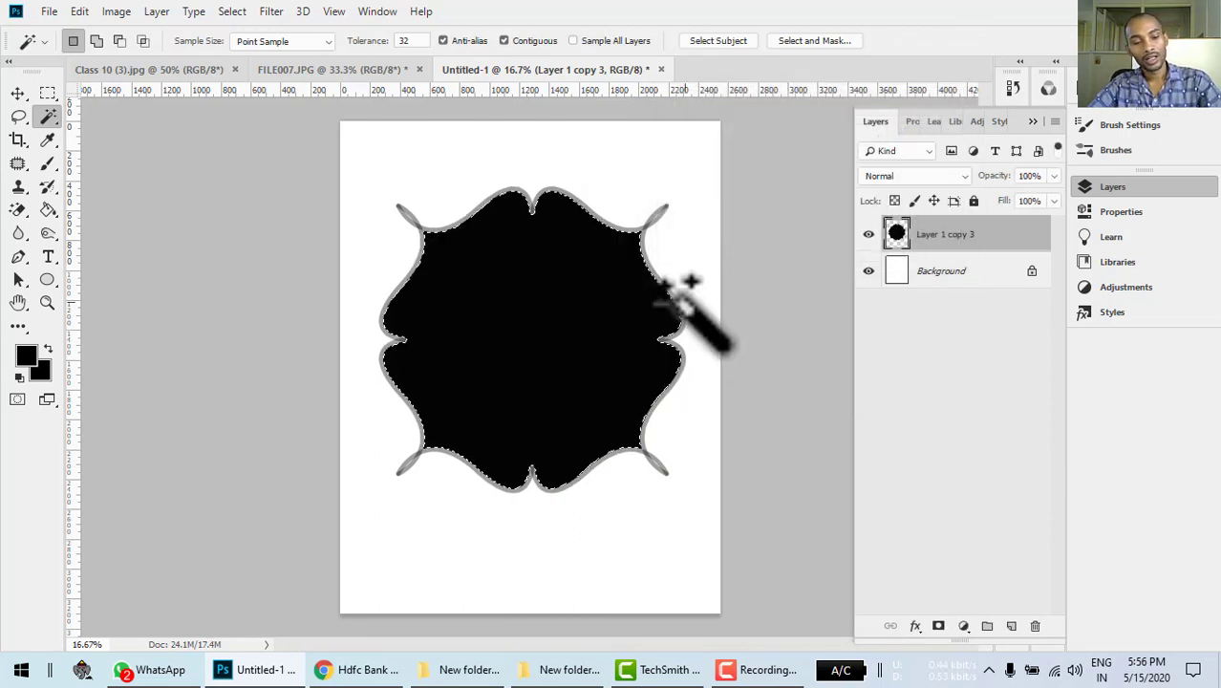
Bring the filled frame into FILE007.JPG, scale it to about 27.5%, and place it over the lower right of the composite
{"action": "left_click", "coordinate": [18, 93]}
{"action": "left_click_drag", "start_coordinate": [537, 355], "coordinate": [530, 435]}
{"action": "key", "text": "ctrl+t"}
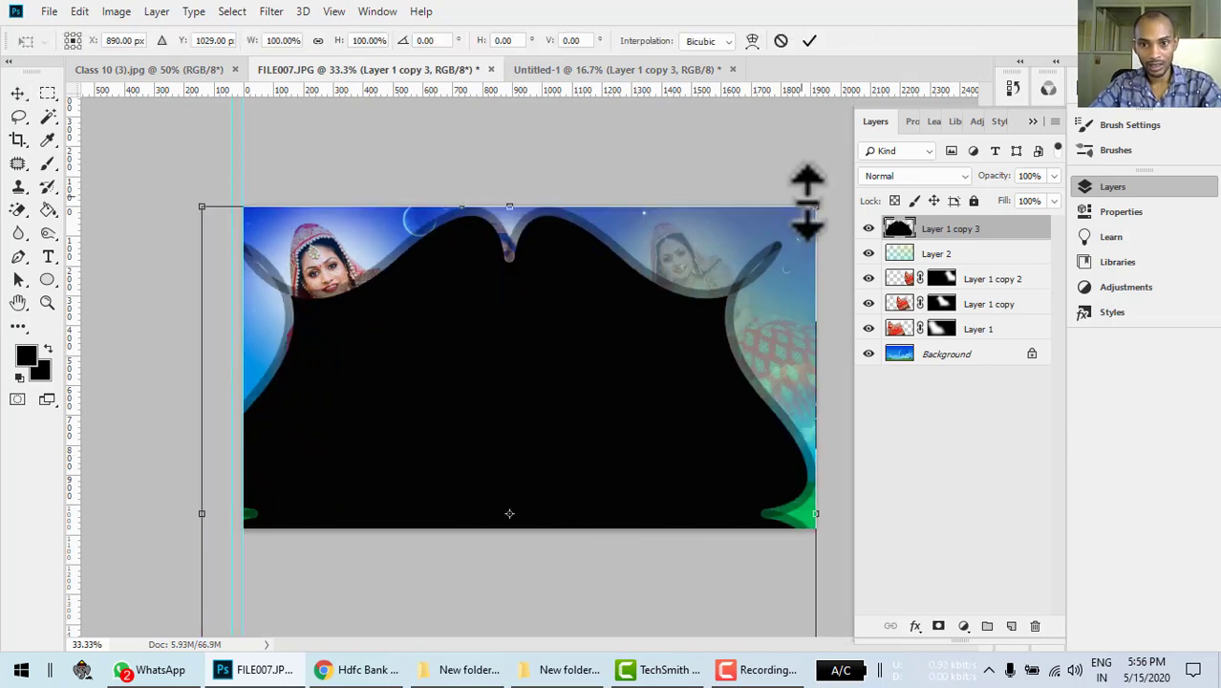
{"action": "left_click_drag", "start_coordinate": [813, 212], "coordinate": [664, 365]}
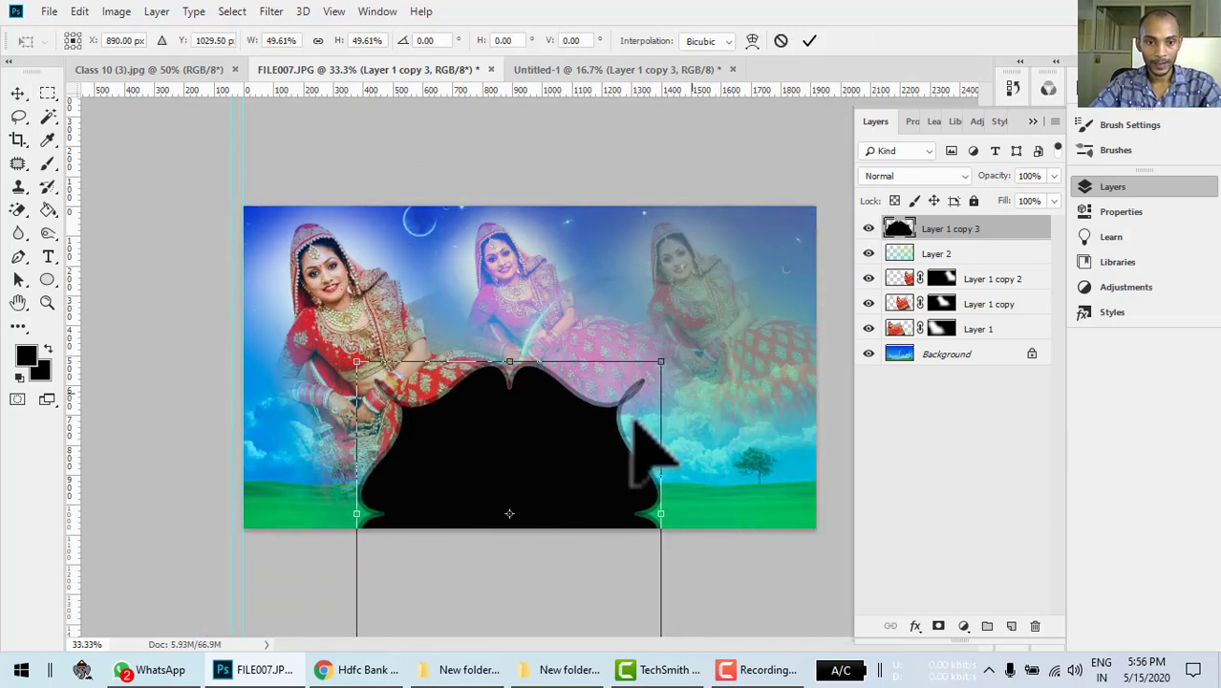
{"action": "left_click_drag", "start_coordinate": [654, 463], "coordinate": [809, 380]}
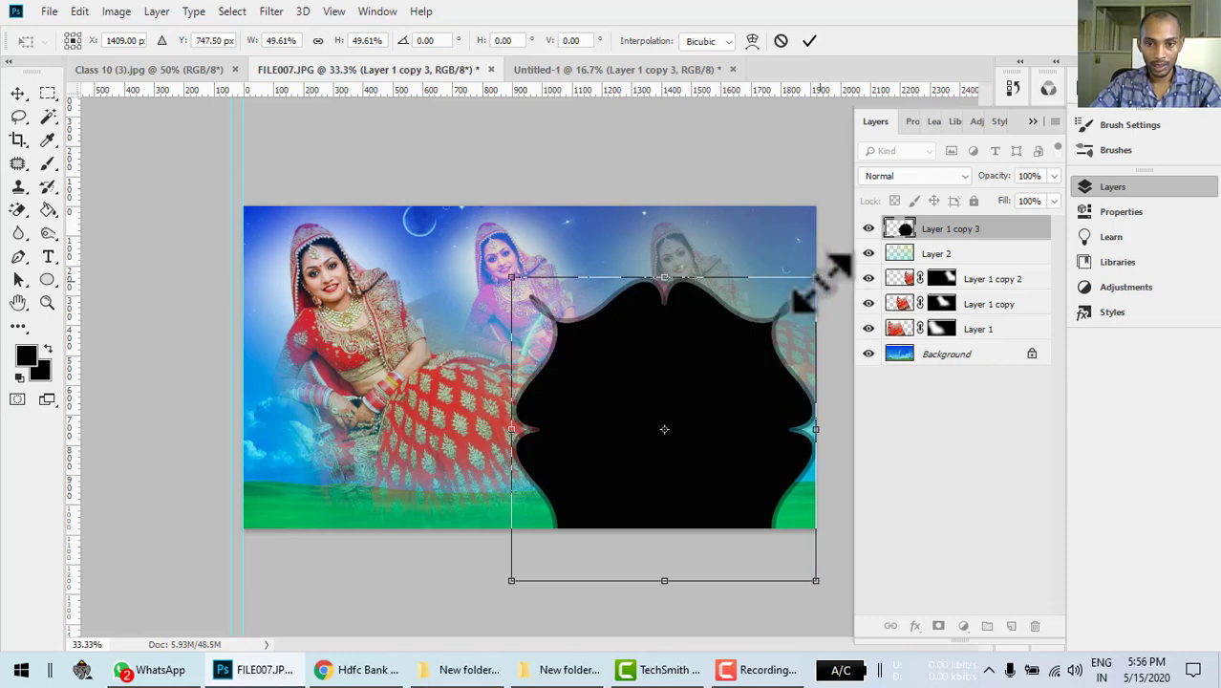
{"action": "left_click_drag", "start_coordinate": [815, 278], "coordinate": [747, 346]}
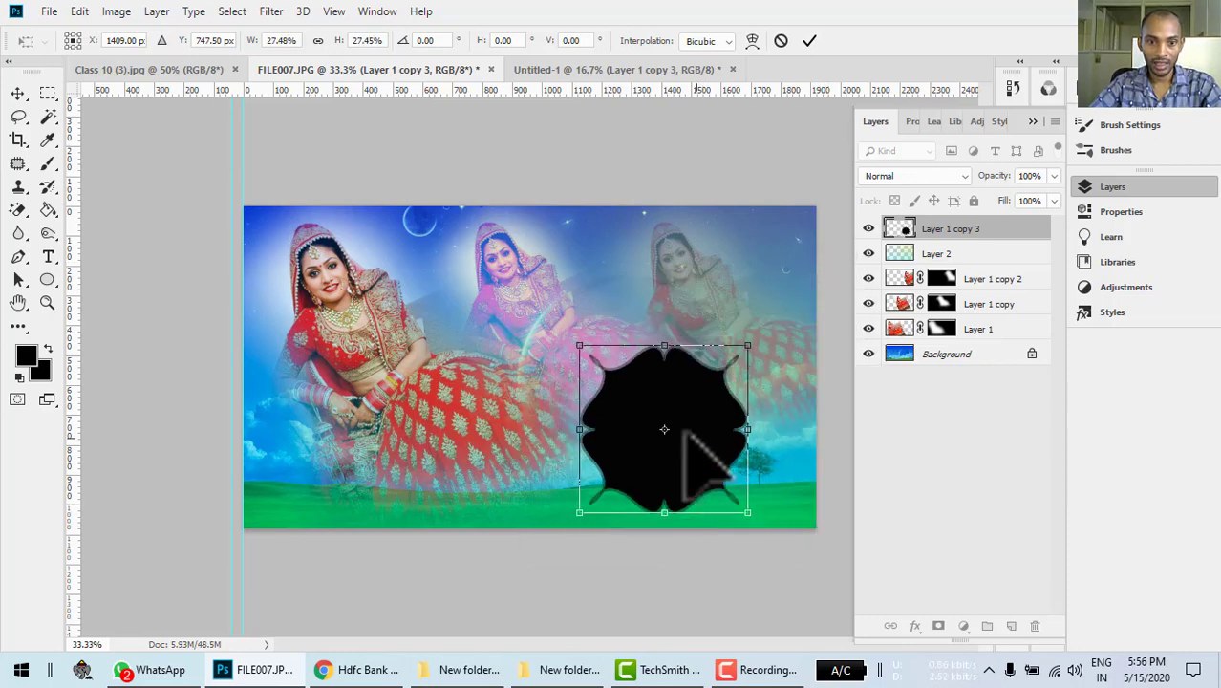
{"action": "left_click_drag", "start_coordinate": [686, 432], "coordinate": [673, 424]}
{"action": "key", "text": "Return"}
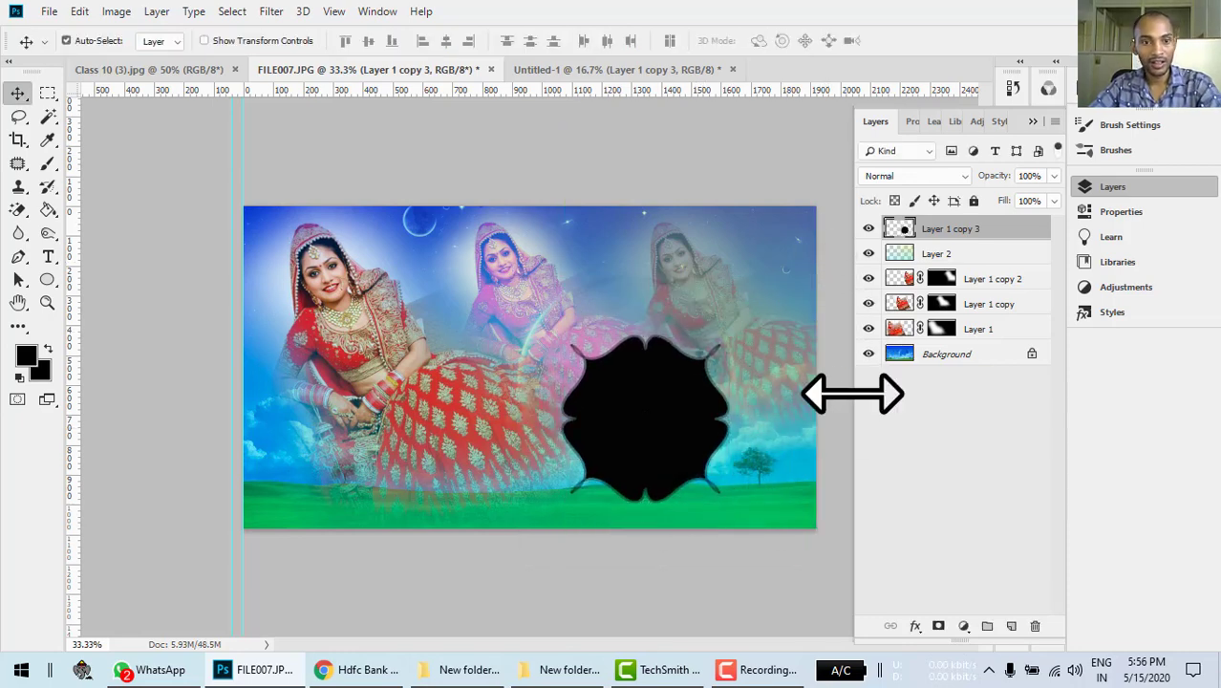
Open the photo Class 10 (3).jpg through Camera Raw as a separate document
{"action": "right_click", "coordinate": [830, 76]}
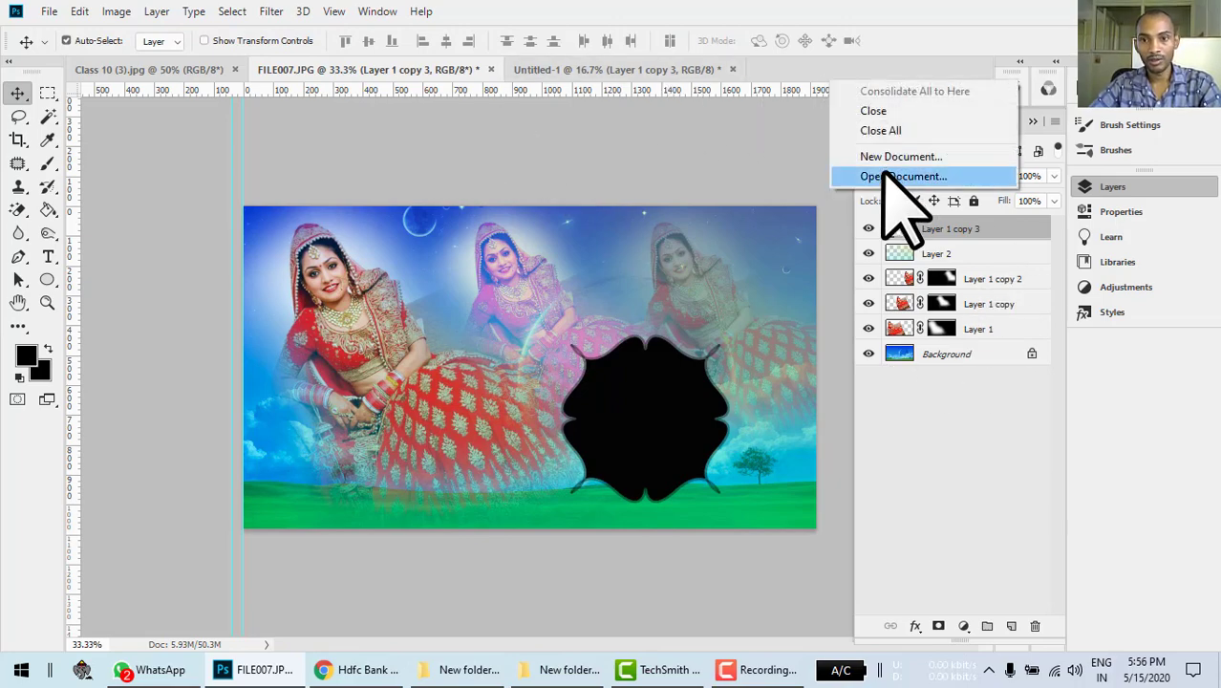
{"action": "left_click", "coordinate": [889, 175]}
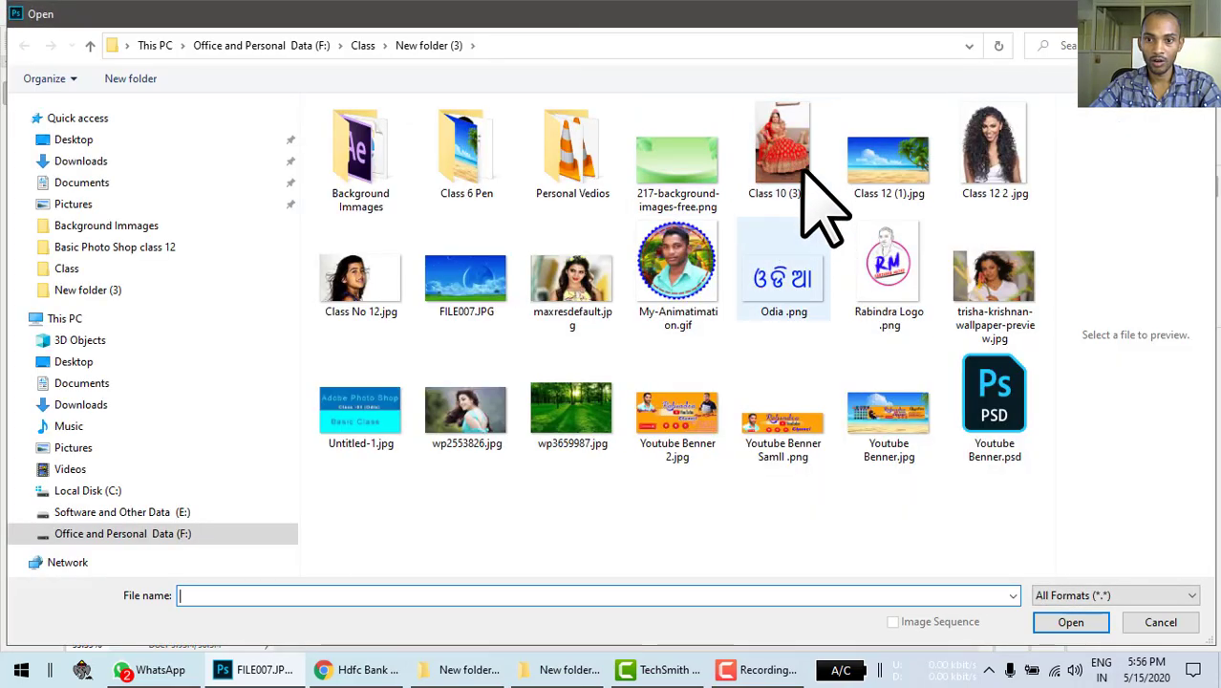
{"action": "left_click", "coordinate": [796, 158]}
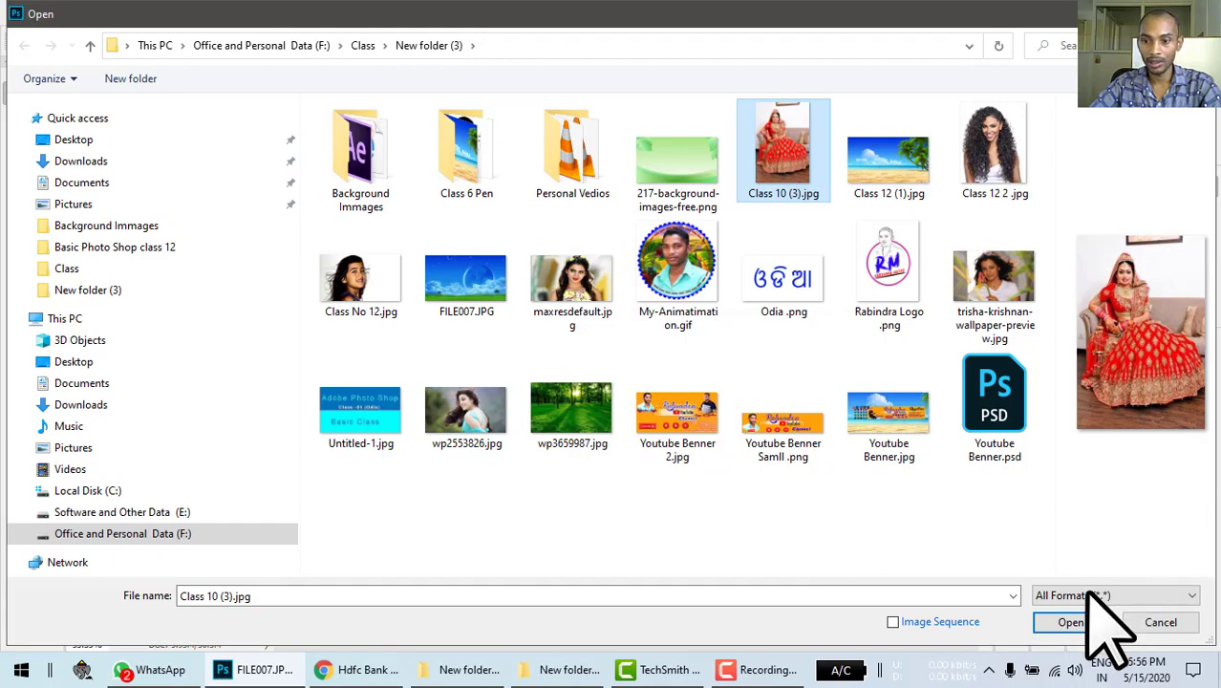
{"action": "left_click", "coordinate": [1071, 622]}
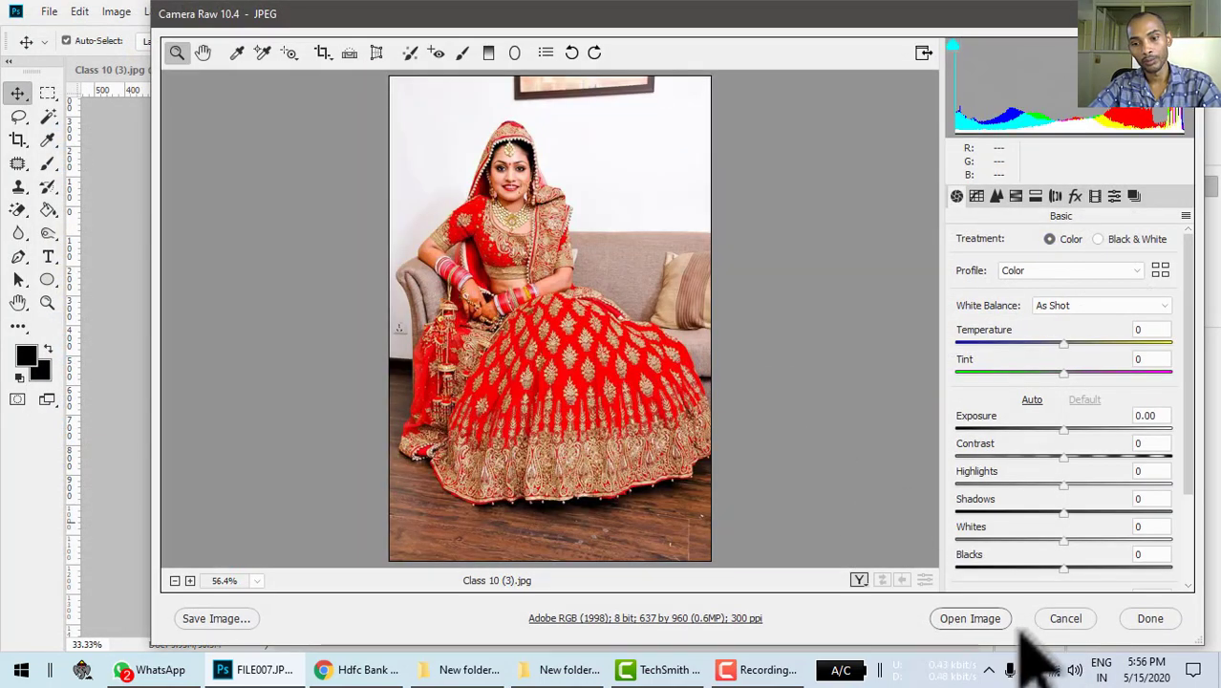
{"action": "left_click", "coordinate": [967, 617]}
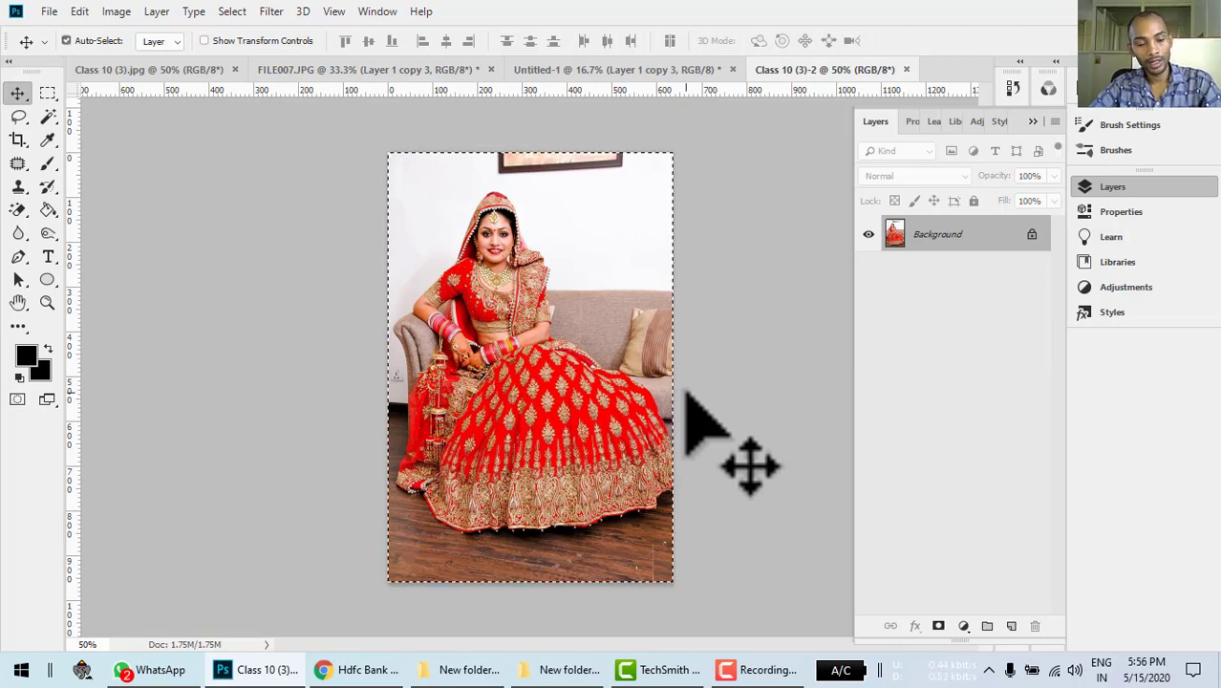
Paste the whole photo into FILE007.JPG as a new layer and position it over the black frame shape
{"action": "left_click", "coordinate": [612, 70]}
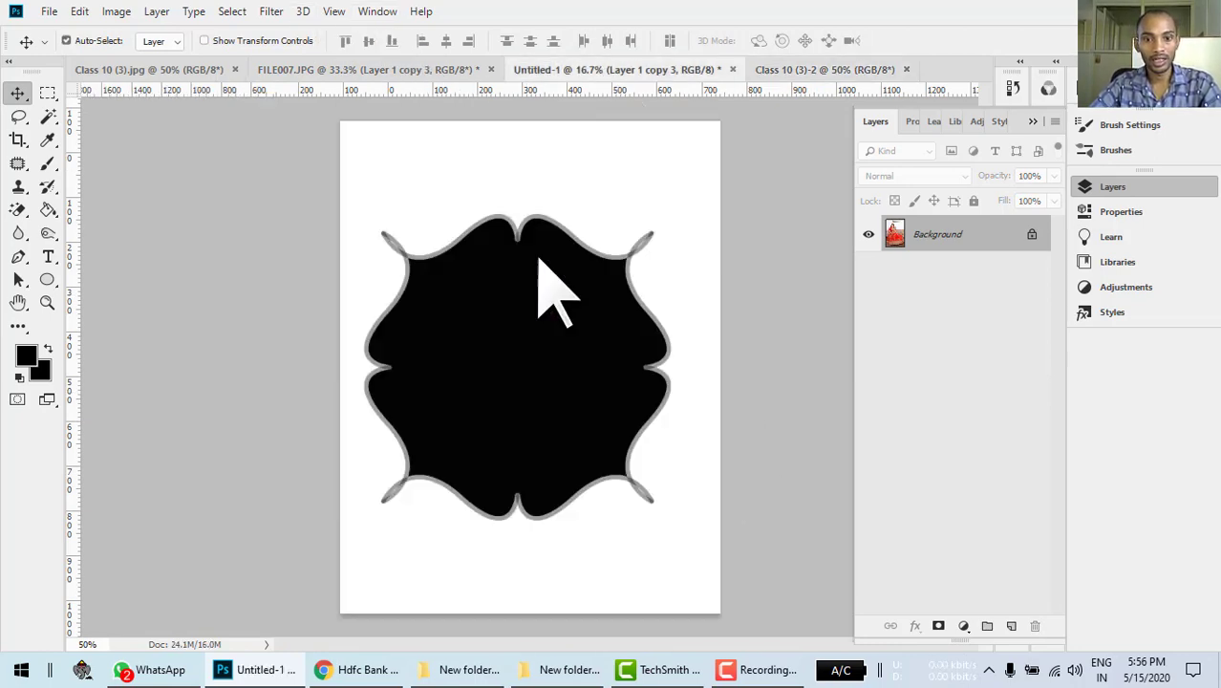
{"action": "left_click", "coordinate": [346, 73]}
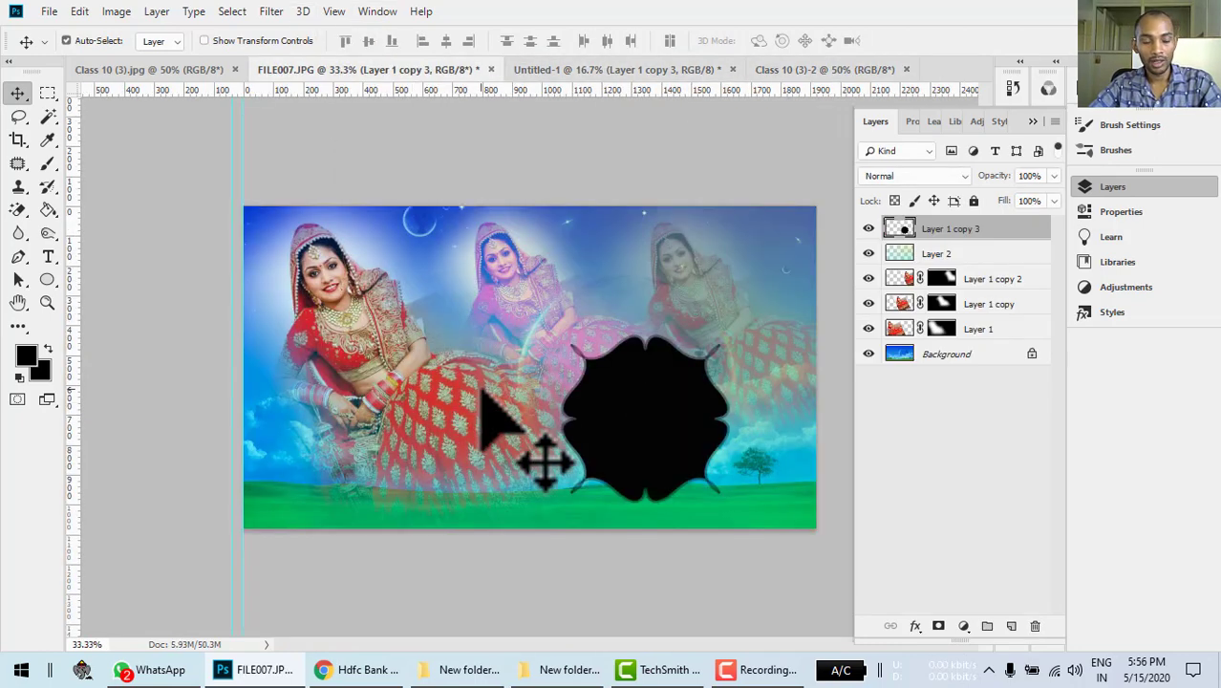
{"action": "key", "text": "ctrl+v"}
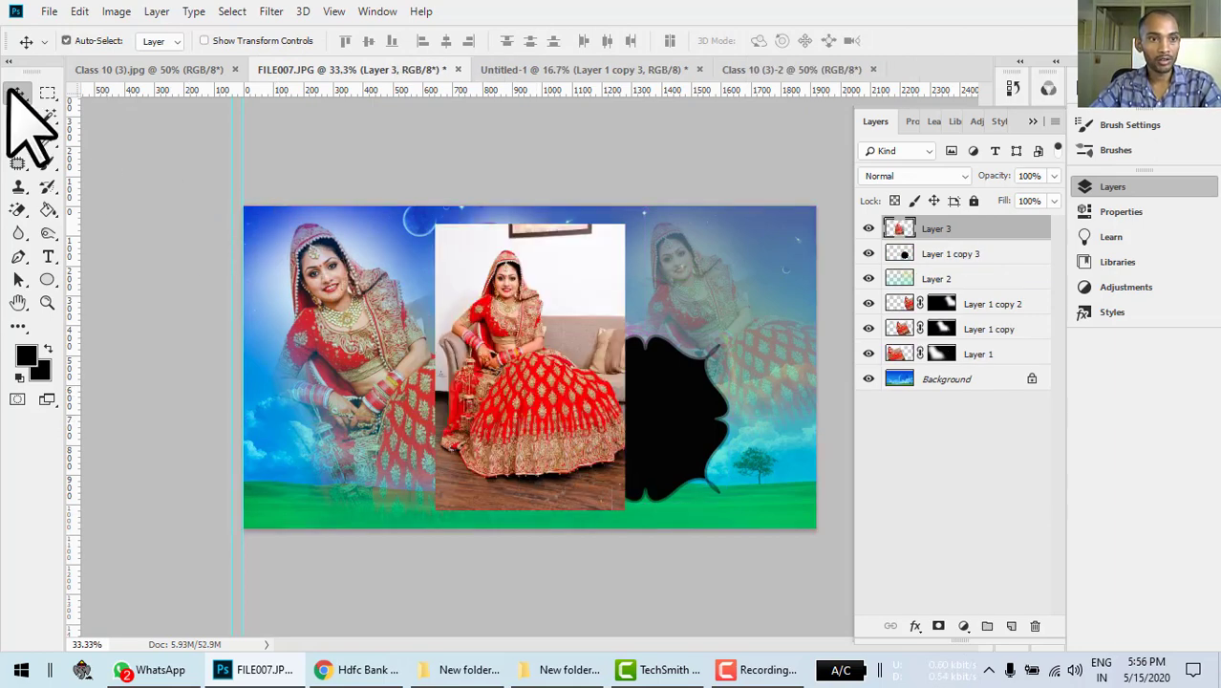
{"action": "left_click_drag", "start_coordinate": [566, 381], "coordinate": [690, 462]}
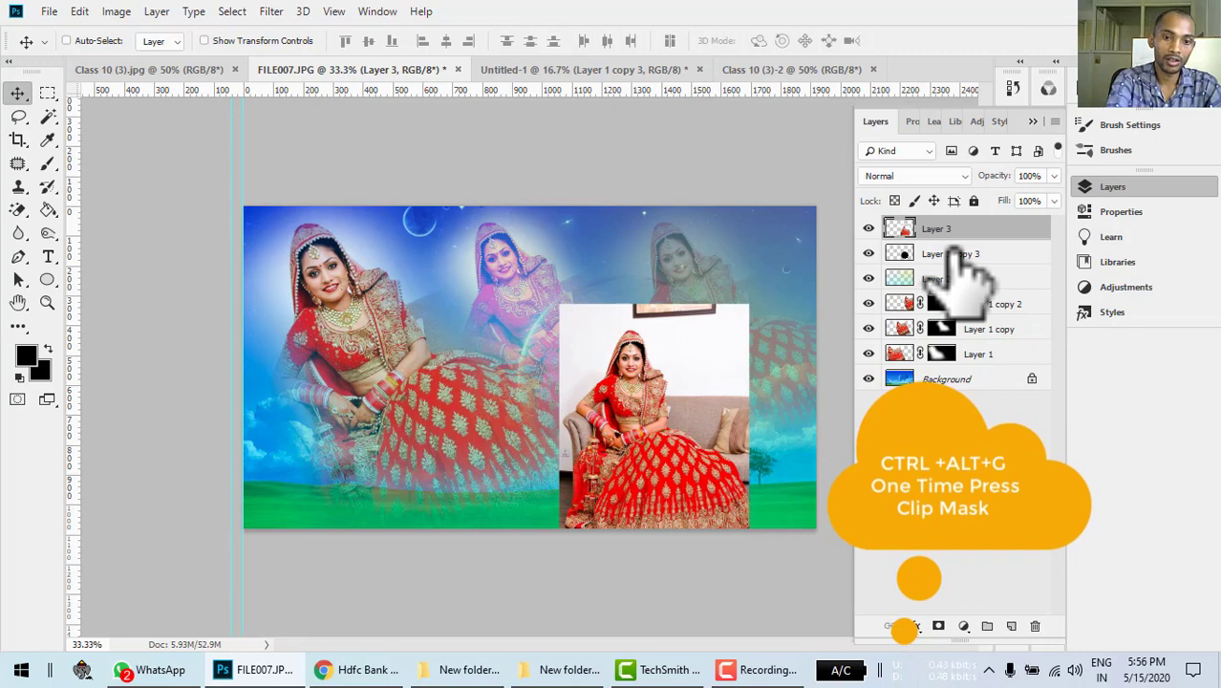
Clip the photo layer to the frame shape and shift the photo slightly down inside it
{"action": "key", "text": "ctrl+alt+g"}
{"action": "right_click", "coordinate": [650, 419]}
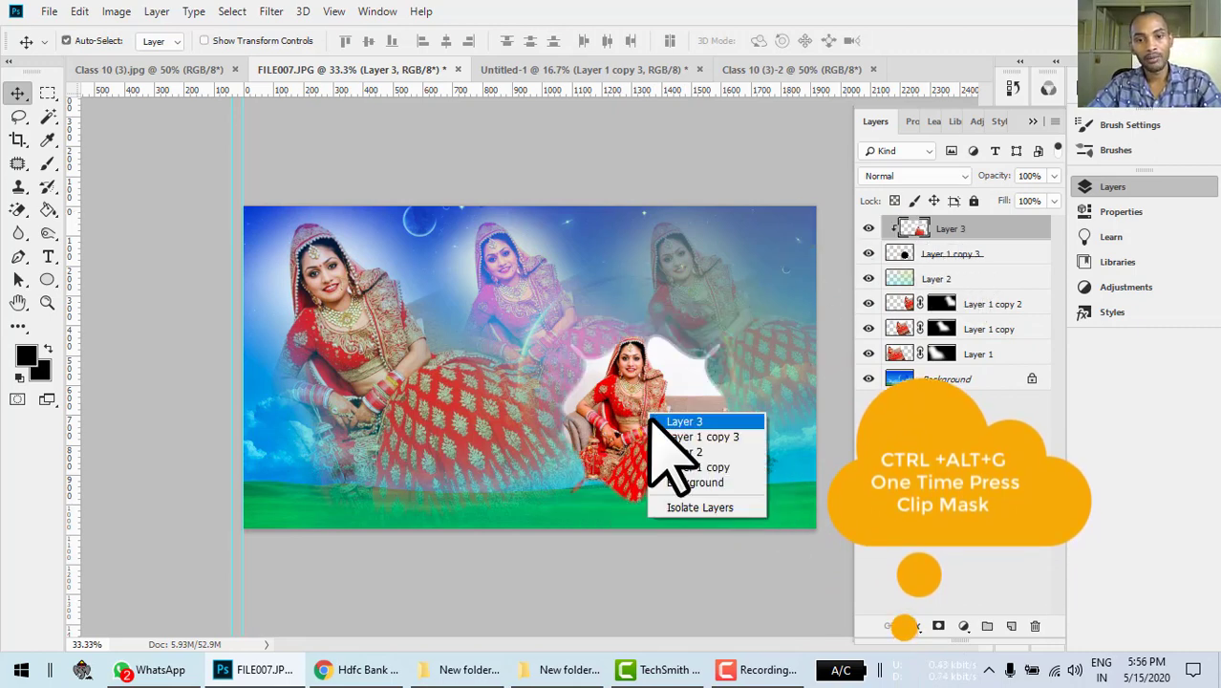
{"action": "left_click", "coordinate": [669, 421]}
{"action": "left_click_drag", "start_coordinate": [657, 428], "coordinate": [663, 459]}
Rotate the clipped photo to about -18° and reposition it so the woman sits inside the frame
{"action": "key", "text": "ctrl+t"}
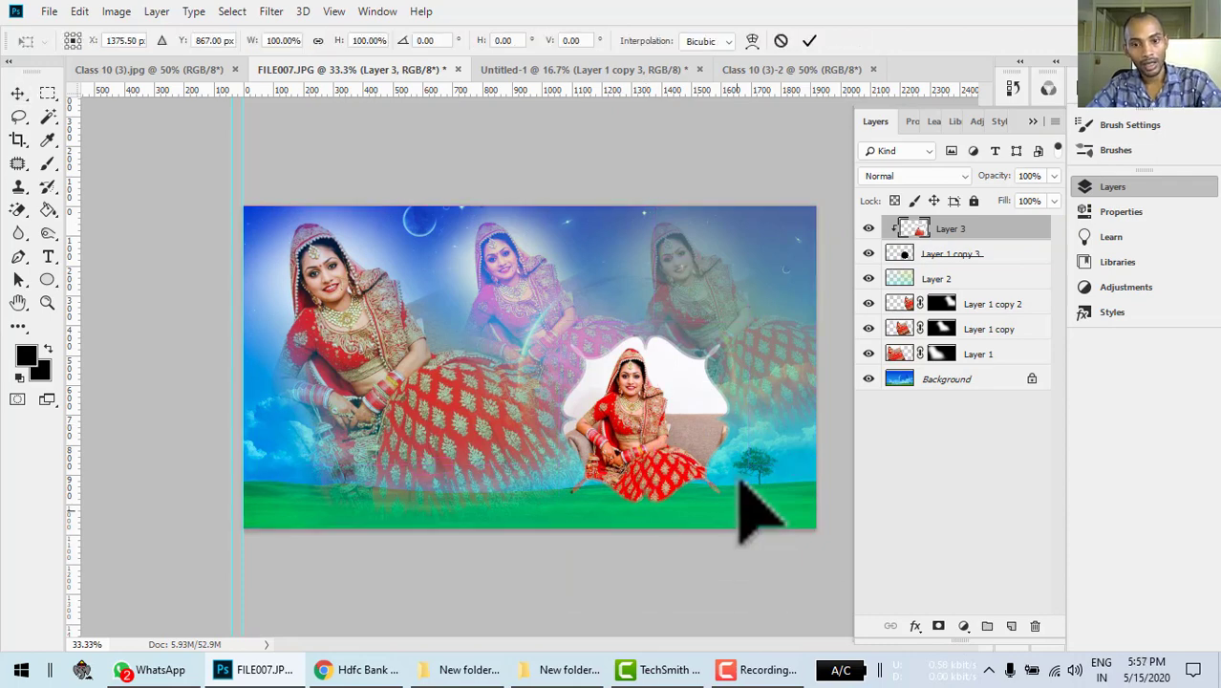
{"action": "left_click_drag", "start_coordinate": [796, 326], "coordinate": [771, 261]}
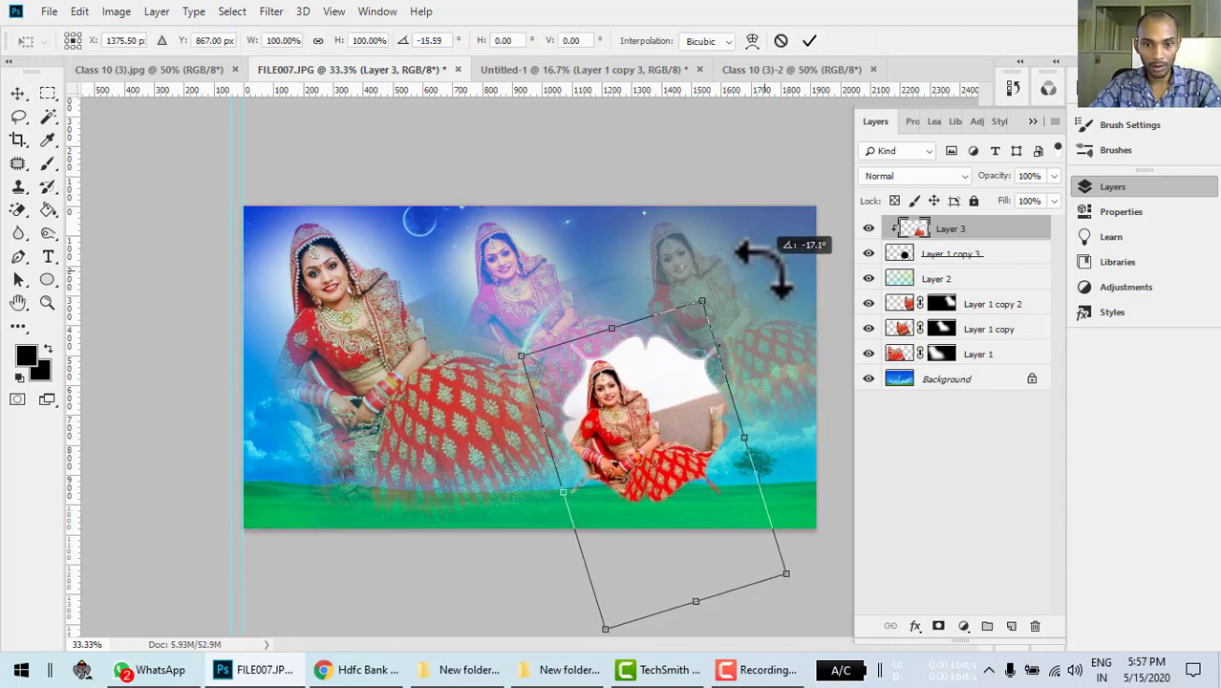
{"action": "left_click_drag", "start_coordinate": [662, 450], "coordinate": [678, 450]}
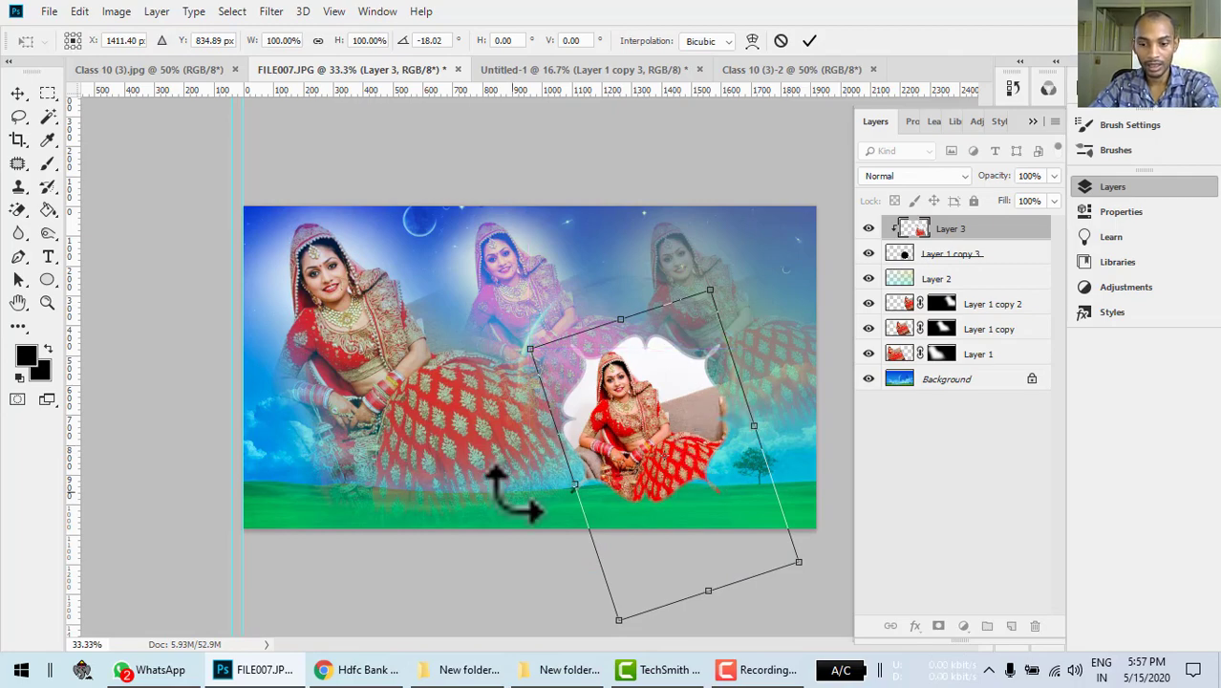
{"action": "key", "text": "Return"}
Add a Drop Shadow layer style to the frame shape layer, Layer 1 copy 3
{"action": "key", "text": "ctrl+plus"}
{"action": "key", "text": "ctrl+plus"}
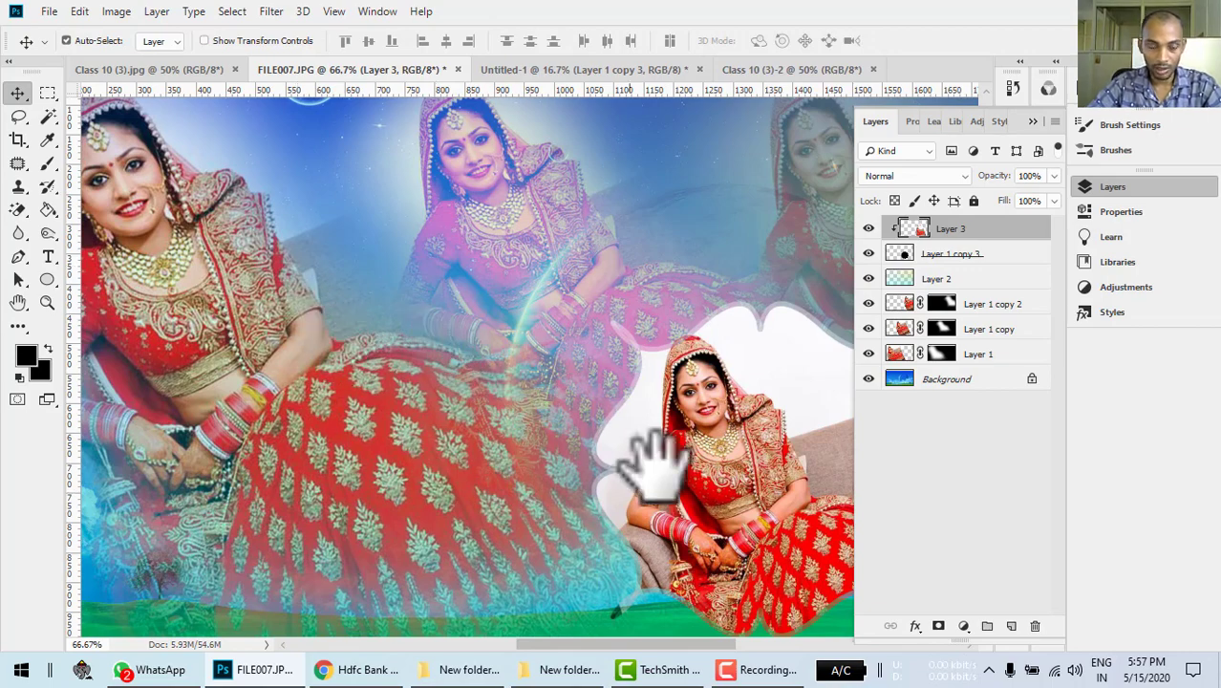
{"action": "left_click_drag", "start_coordinate": [654, 382], "coordinate": [362, 346]}
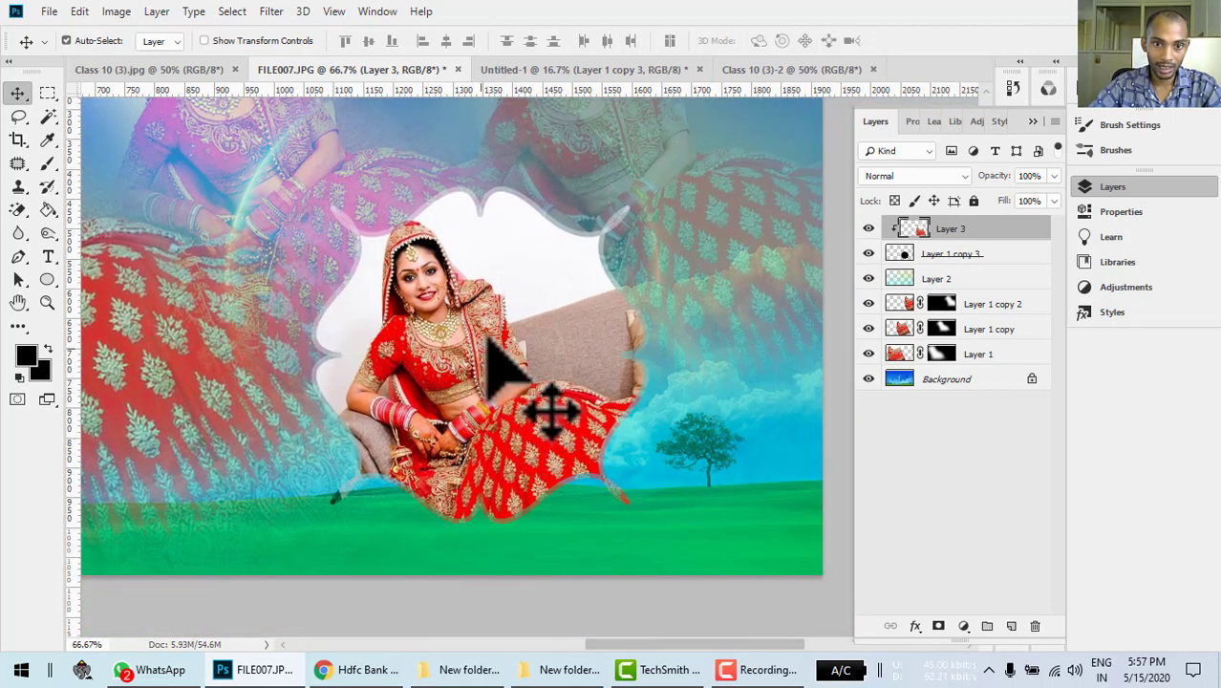
{"action": "left_click_drag", "start_coordinate": [963, 227], "coordinate": [1054, 248]}
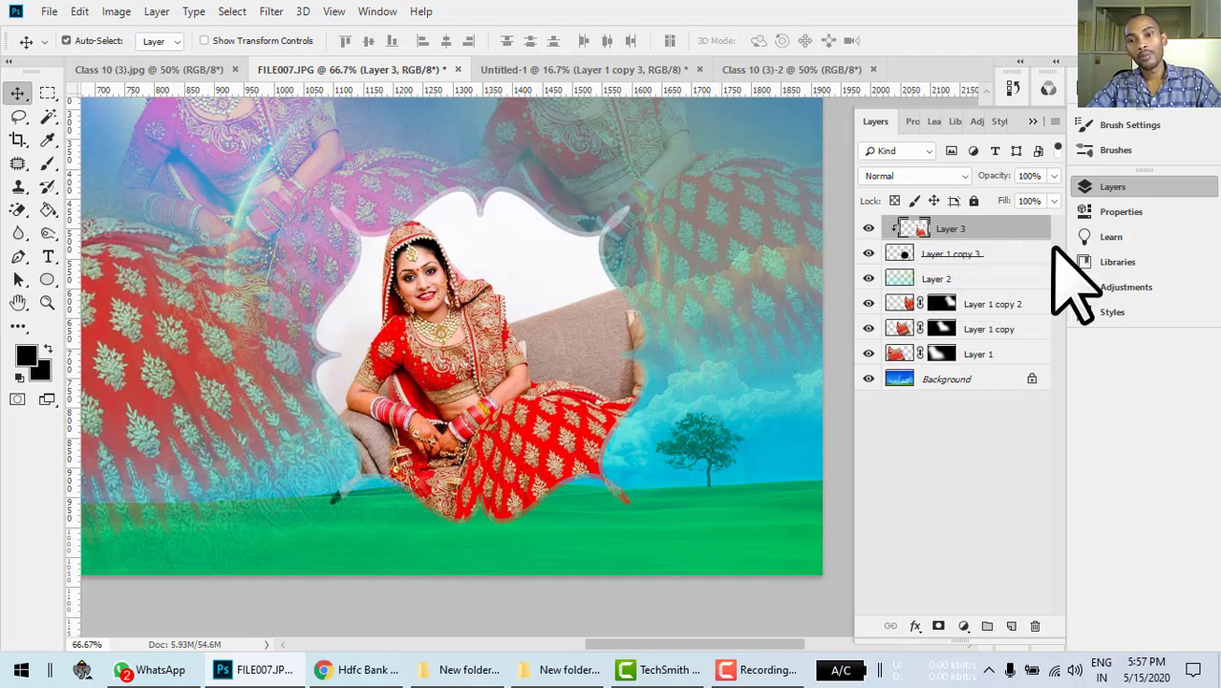
{"action": "left_click", "coordinate": [1046, 254]}
{"action": "double_click", "coordinate": [1054, 256]}
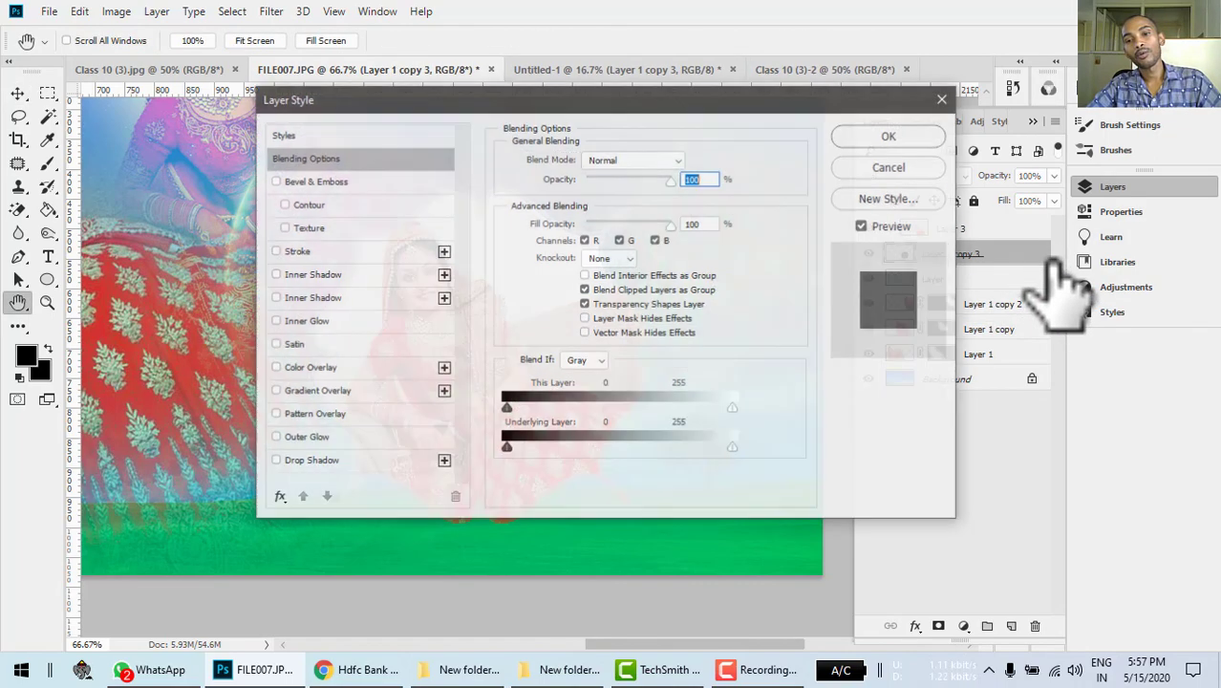
{"action": "left_click_drag", "start_coordinate": [707, 117], "coordinate": [1042, 80]}
{"action": "left_click", "coordinate": [636, 443]}
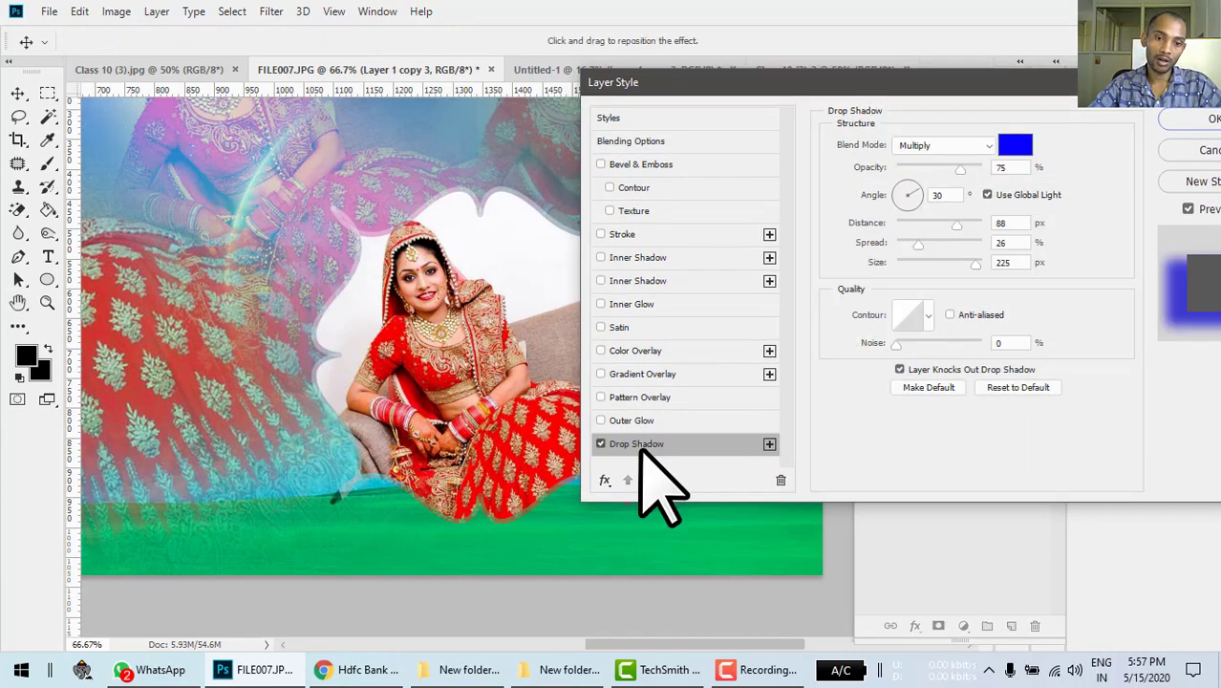
Set the frame's drop shadow to 10 px distance, 11% spread and 1 px size
{"action": "left_click_drag", "start_coordinate": [667, 88], "coordinate": [824, 98]}
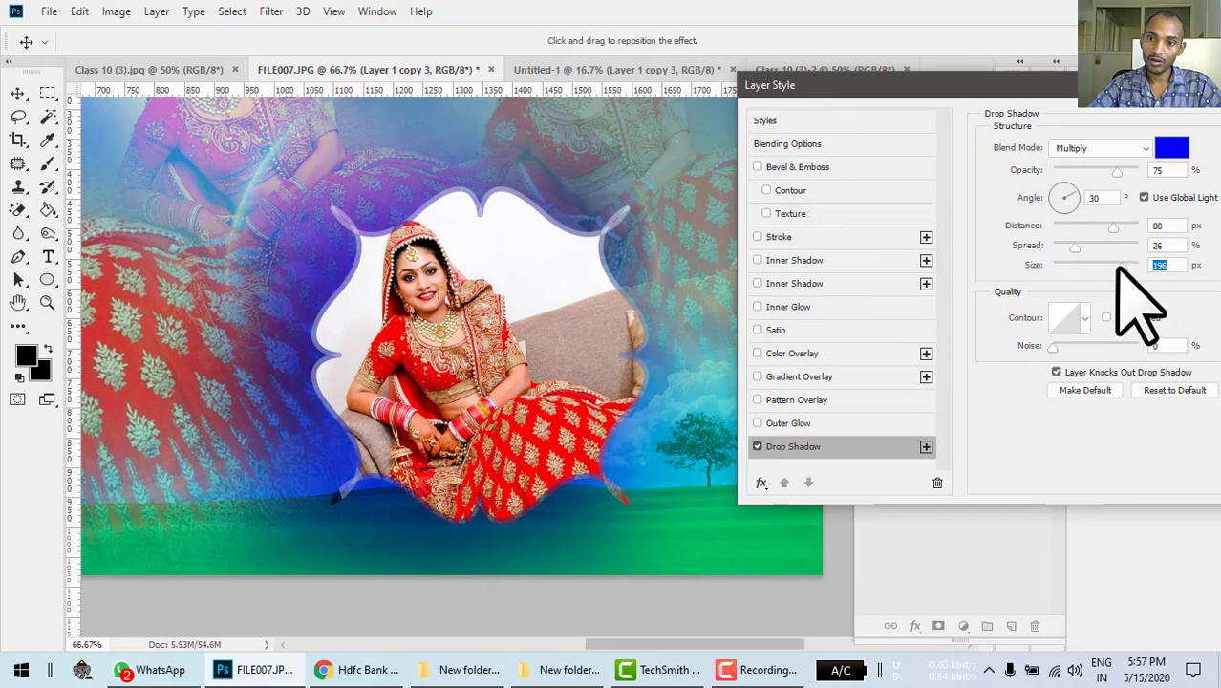
{"action": "left_click_drag", "start_coordinate": [1097, 267], "coordinate": [1033, 259]}
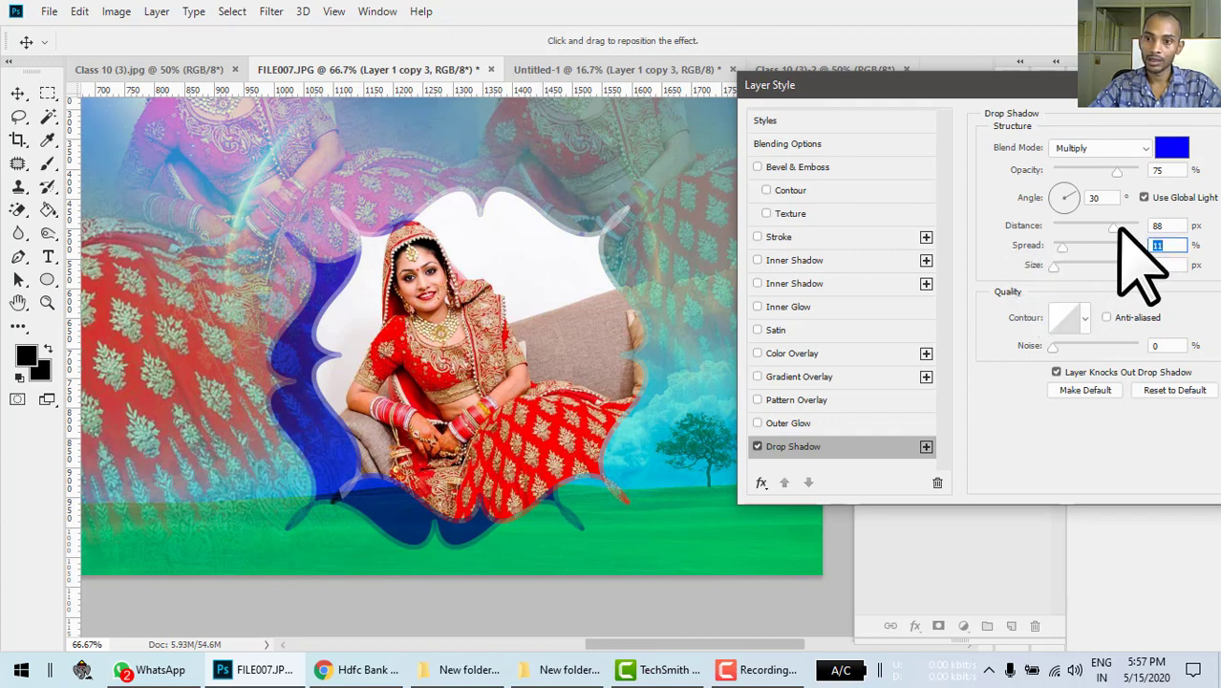
{"action": "left_click_drag", "start_coordinate": [1120, 230], "coordinate": [1060, 229]}
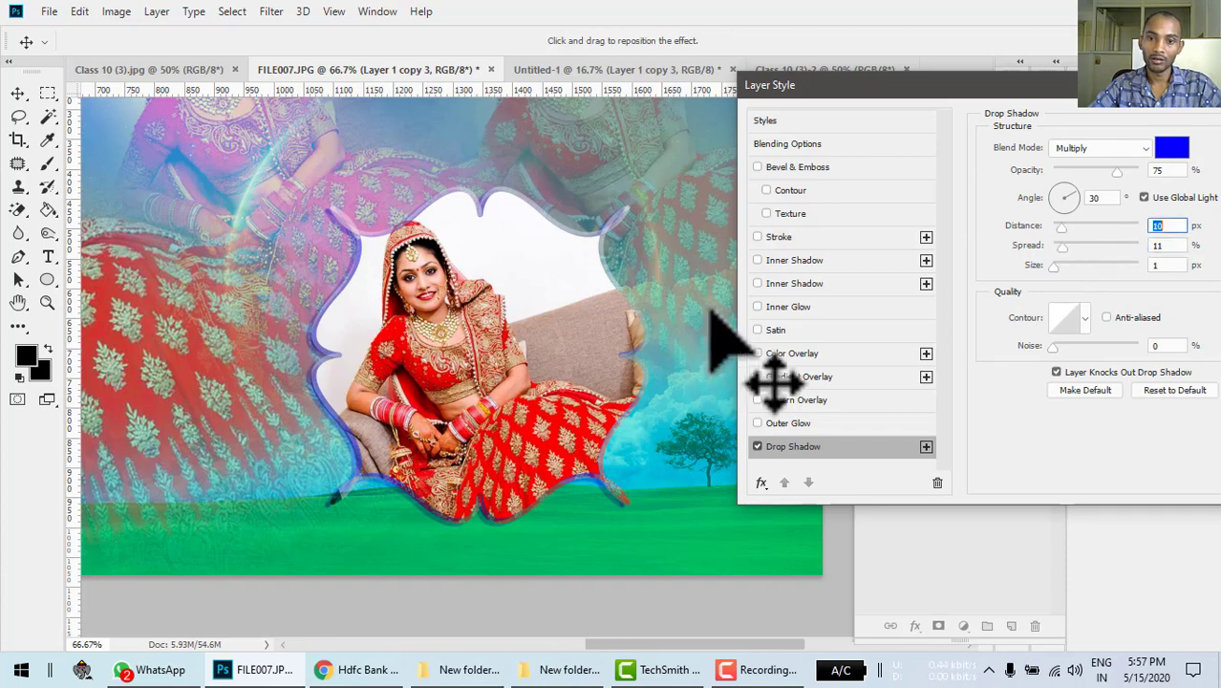
Add a Stroke effect to the frame shape layer and set its position to Outside
{"action": "left_click", "coordinate": [801, 239]}
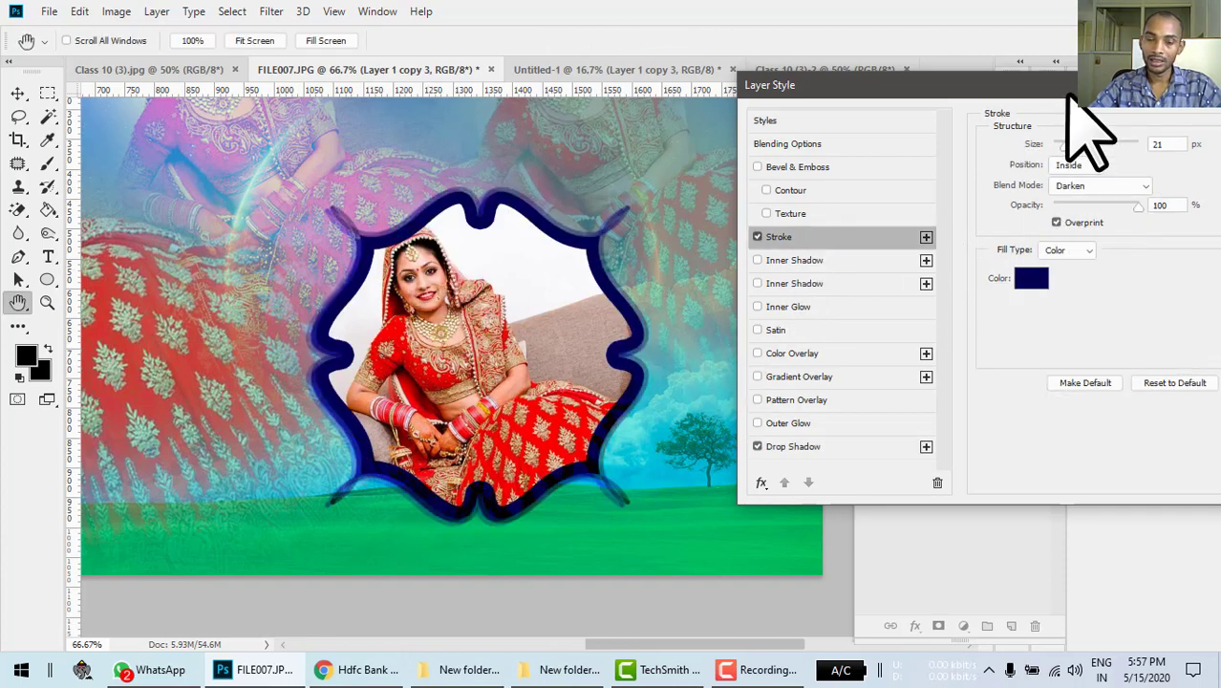
{"action": "left_click_drag", "start_coordinate": [1067, 95], "coordinate": [987, 74]}
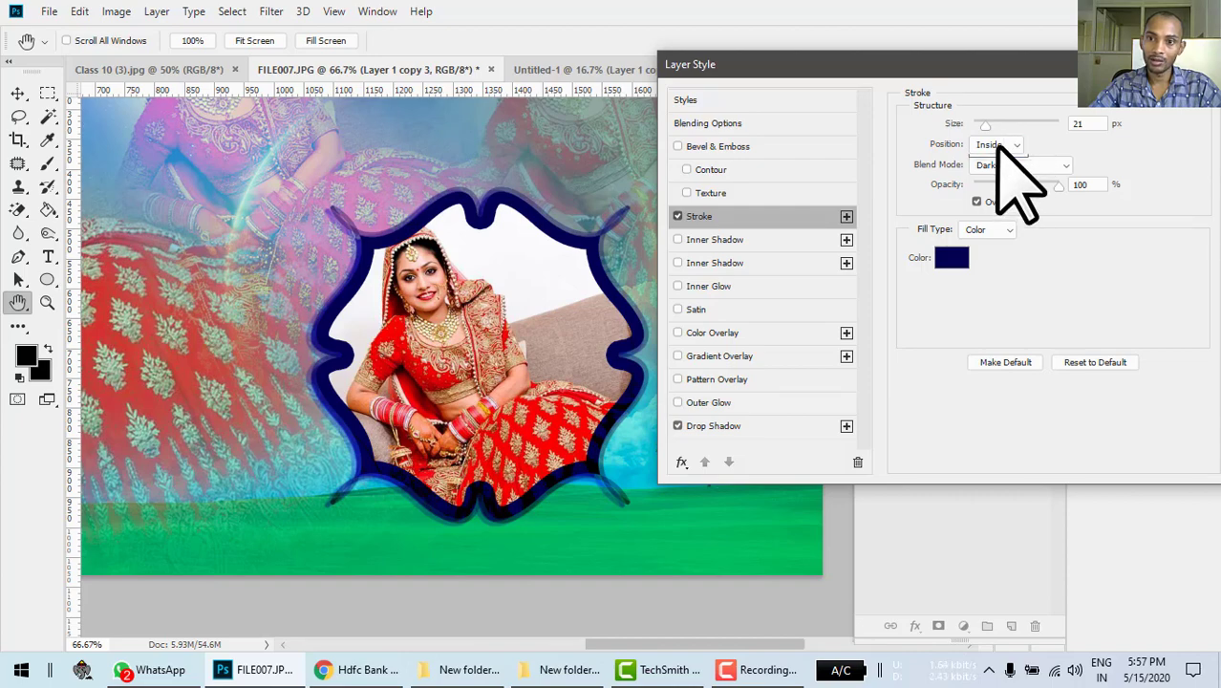
{"action": "left_click", "coordinate": [1002, 153]}
{"action": "left_click", "coordinate": [994, 164]}
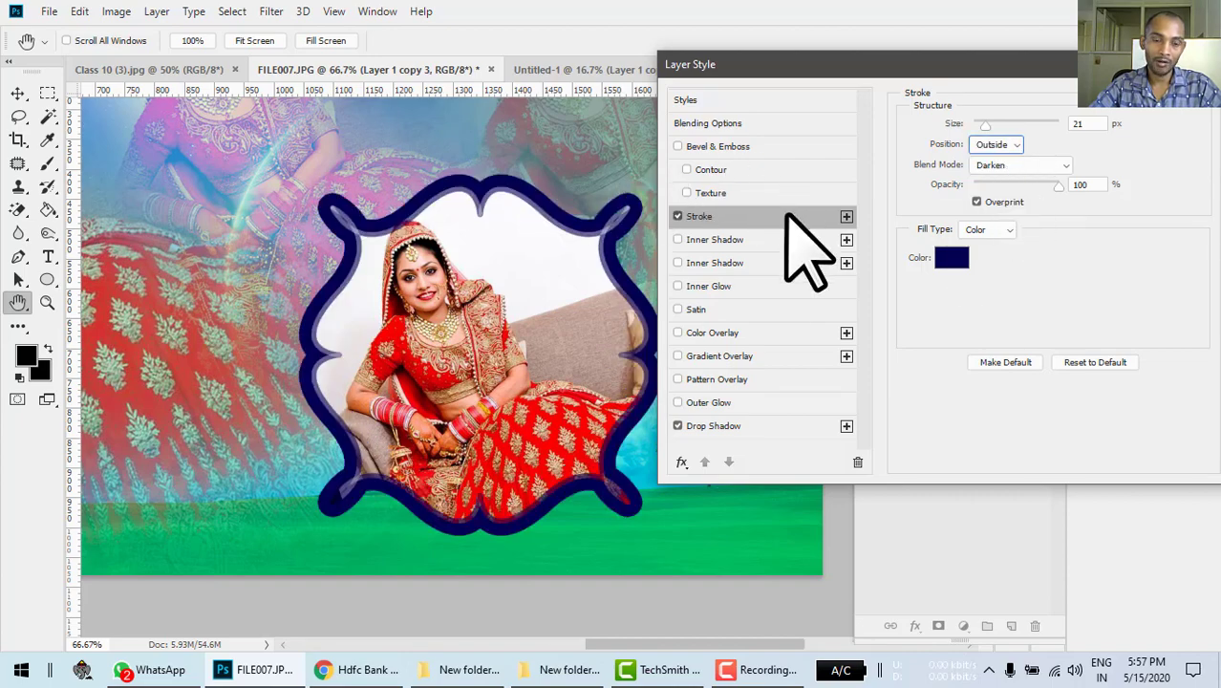
Set the frame's stroke colour to red f90017 and reduce its size to 4 px
{"action": "left_click", "coordinate": [952, 258]}
{"action": "left_click_drag", "start_coordinate": [707, 401], "coordinate": [765, 344]}
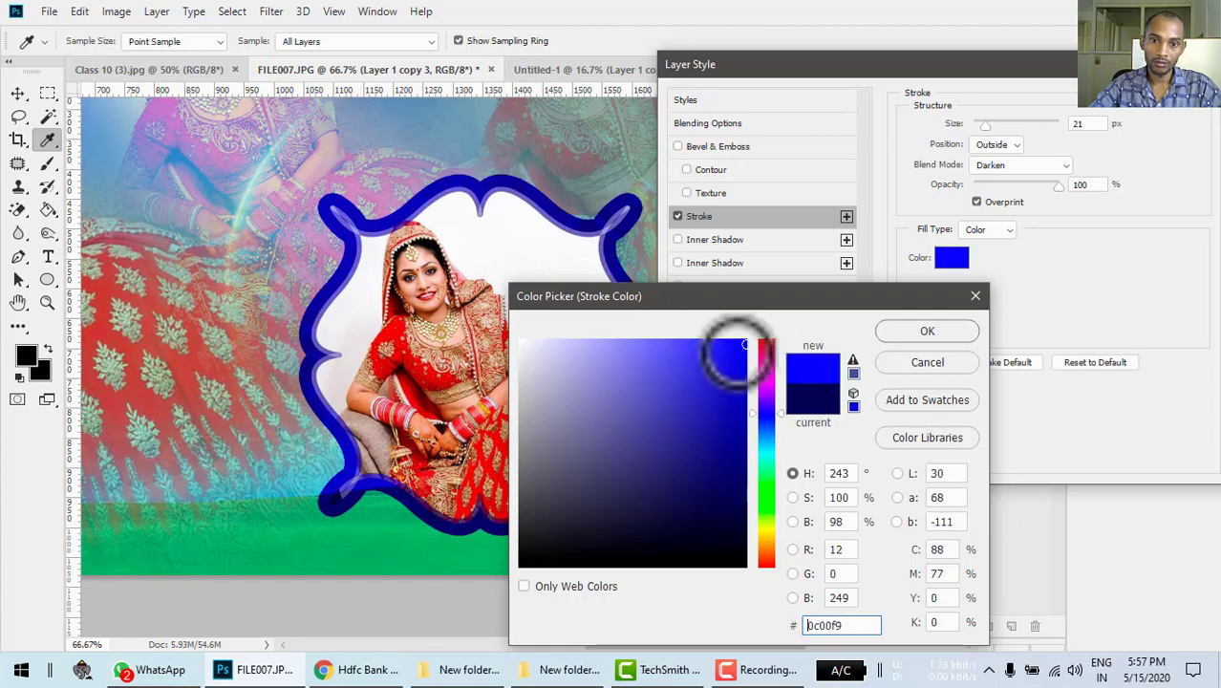
{"action": "left_click", "coordinate": [767, 344]}
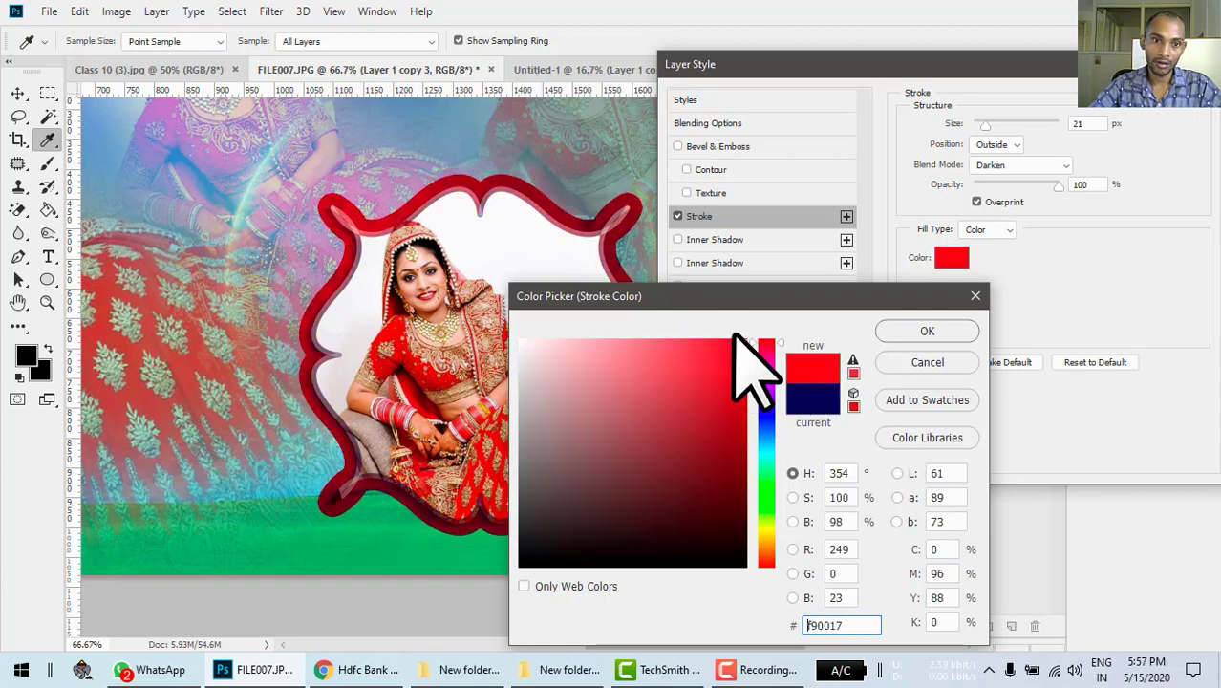
{"action": "left_click", "coordinate": [920, 332]}
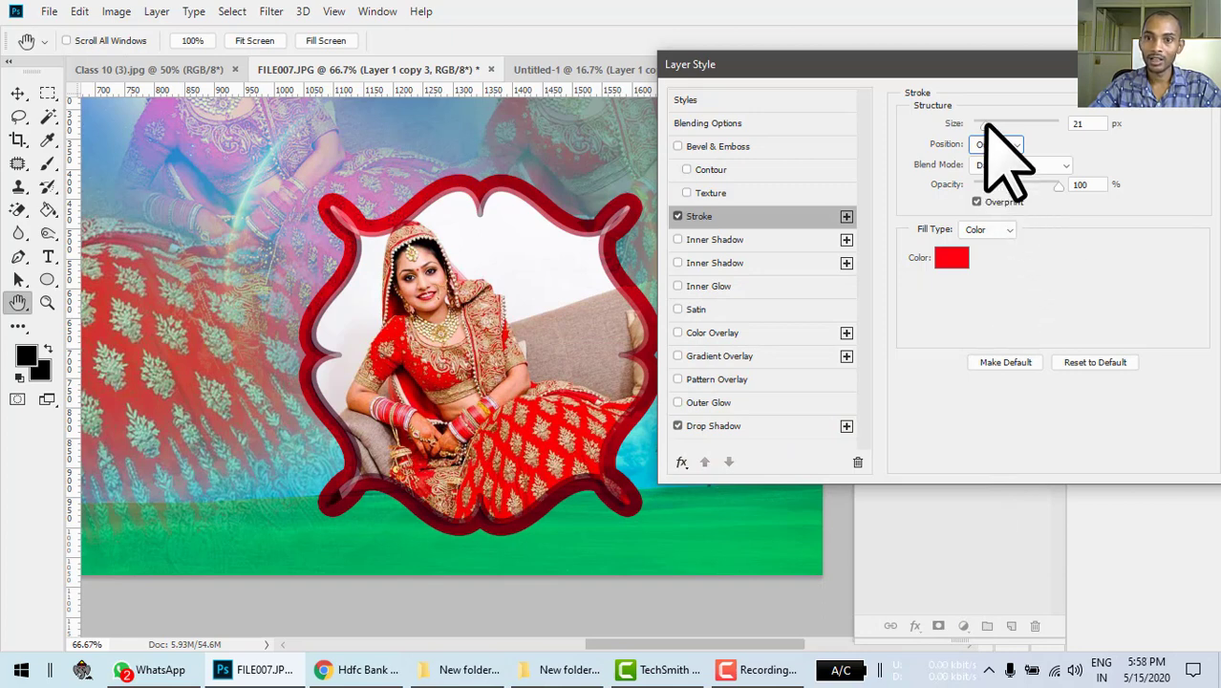
{"action": "mouse_move", "coordinate": [985, 123]}
{"action": "left_mouse_down"}
{"action": "mouse_move", "coordinate": [974, 125]}
{"action": "mouse_move", "coordinate": [999, 144]}
{"action": "mouse_move", "coordinate": [974, 136]}
{"action": "left_mouse_up"}
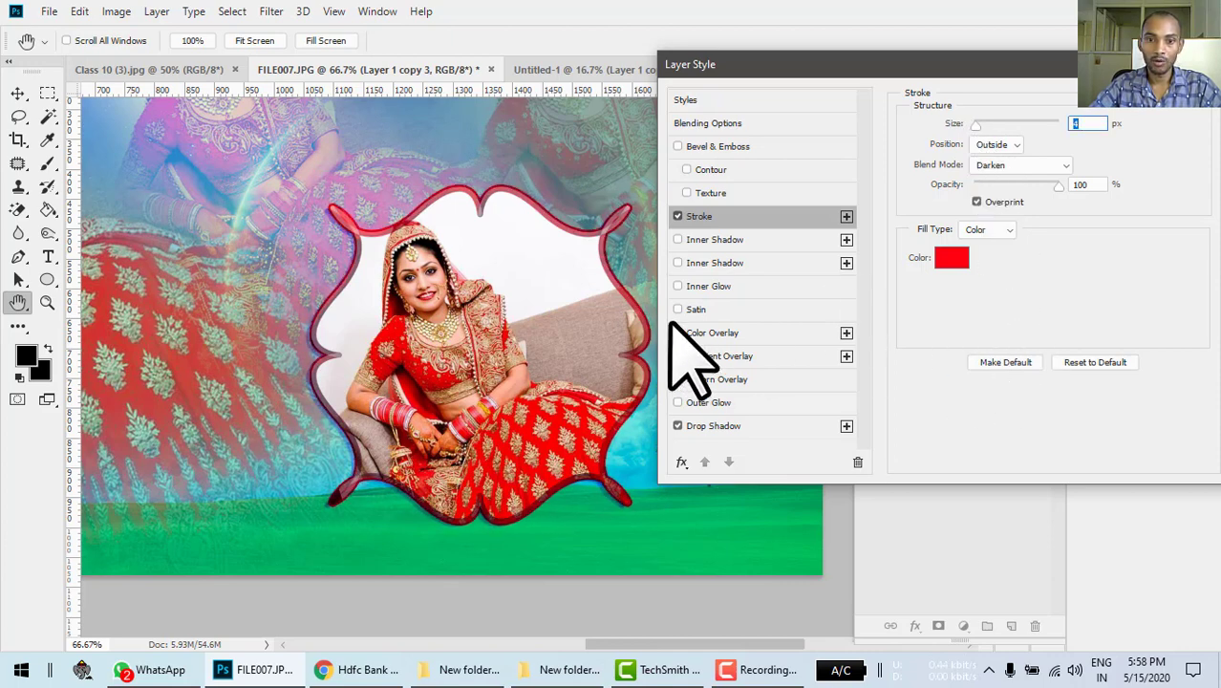
Add an Inner Glow to the frame shape and try black-to-white and rainbow gradients as its fill
{"action": "left_click", "coordinate": [710, 289]}
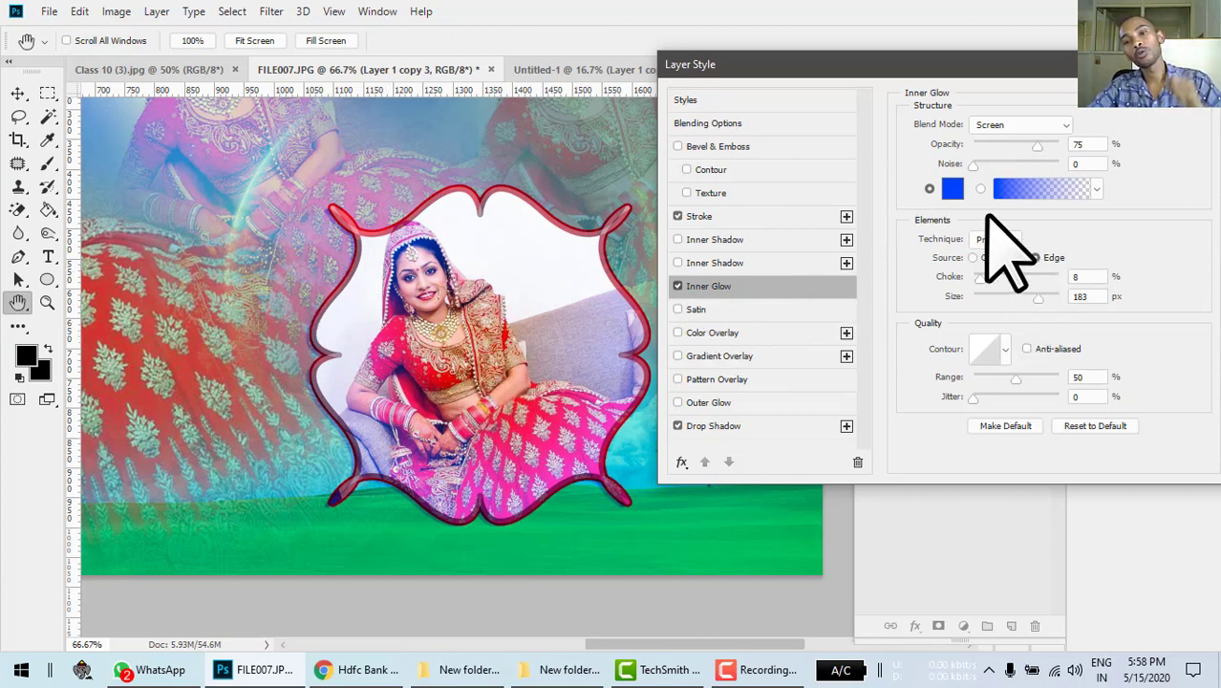
{"action": "left_click", "coordinate": [1096, 189]}
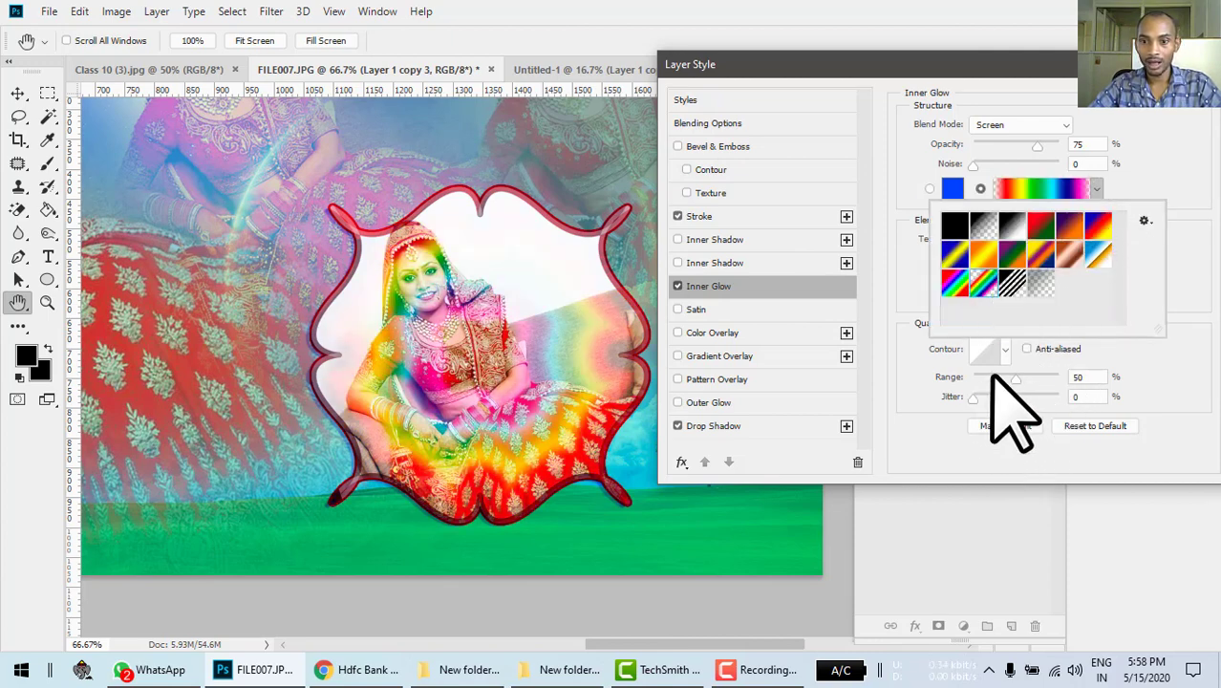
{"action": "left_click", "coordinate": [1014, 229]}
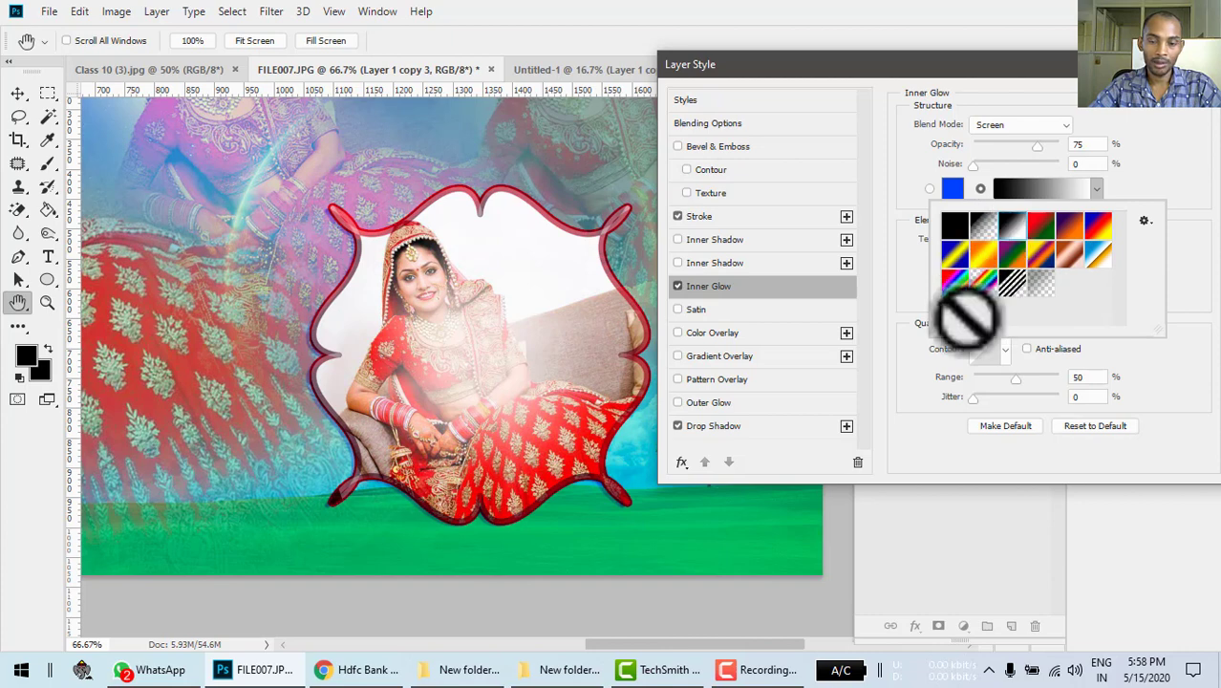
{"action": "left_click", "coordinate": [984, 280]}
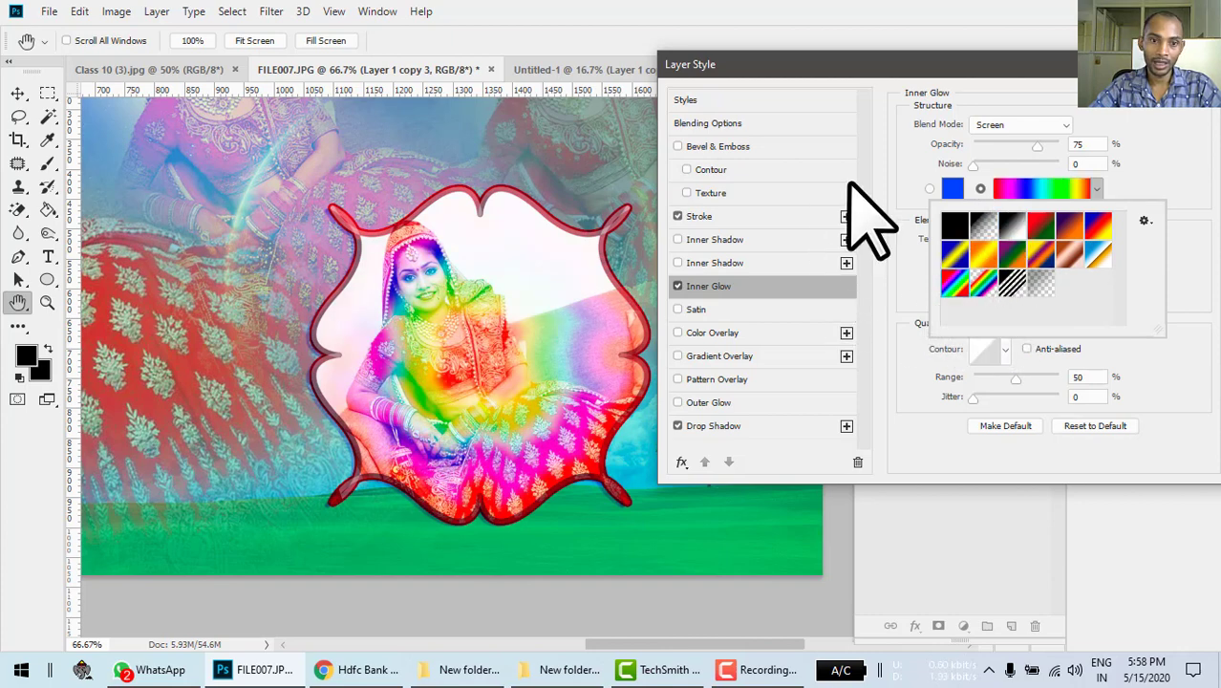
{"action": "left_click", "coordinate": [1164, 188]}
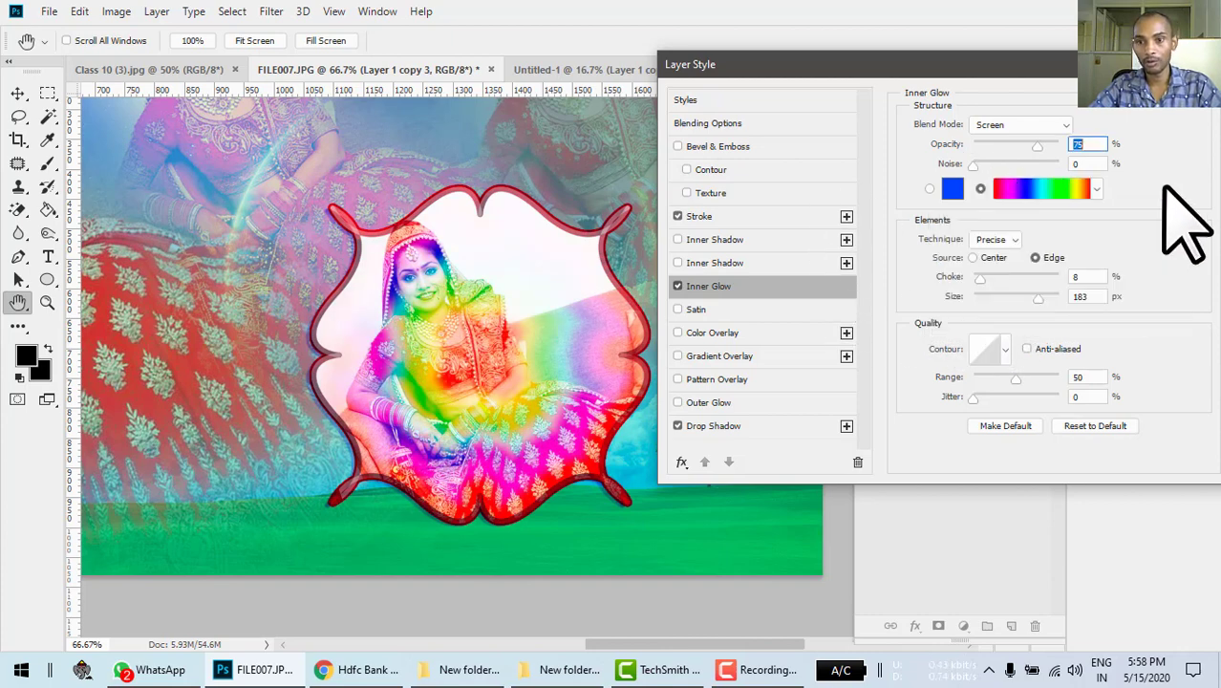
Switch the inner glow to a solid colour, try yellow and several blue tones, and settle on light cyan 57d5f5
{"action": "left_click", "coordinate": [929, 188]}
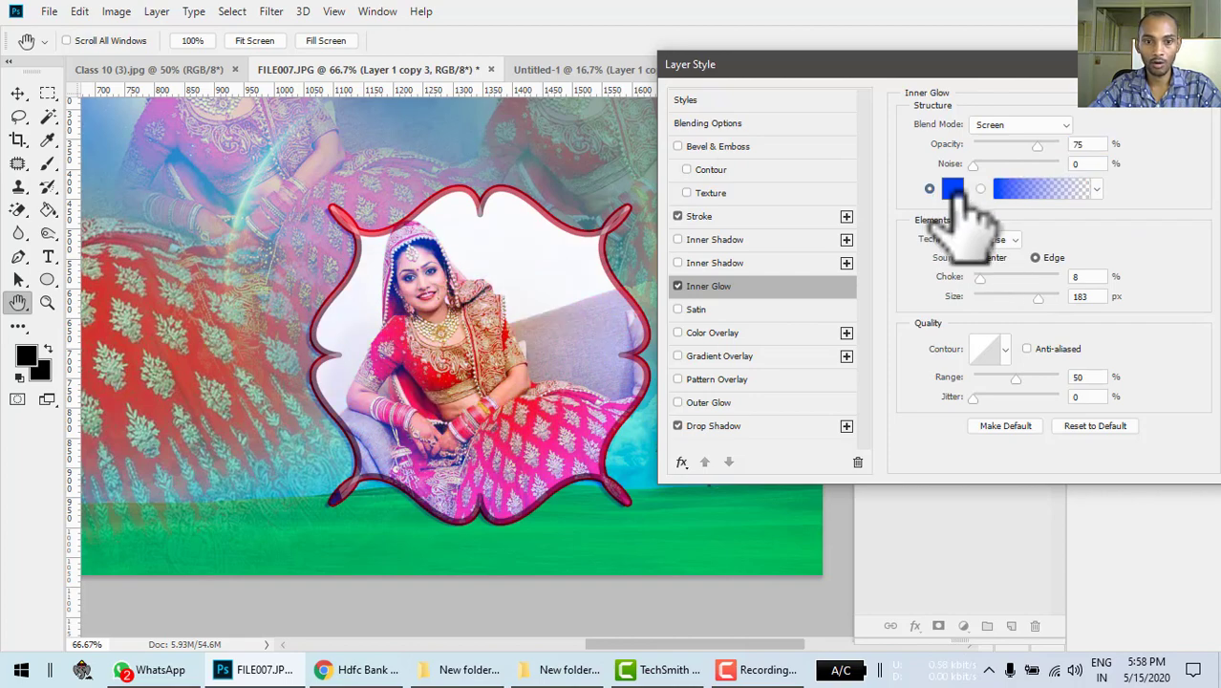
{"action": "left_click", "coordinate": [954, 191]}
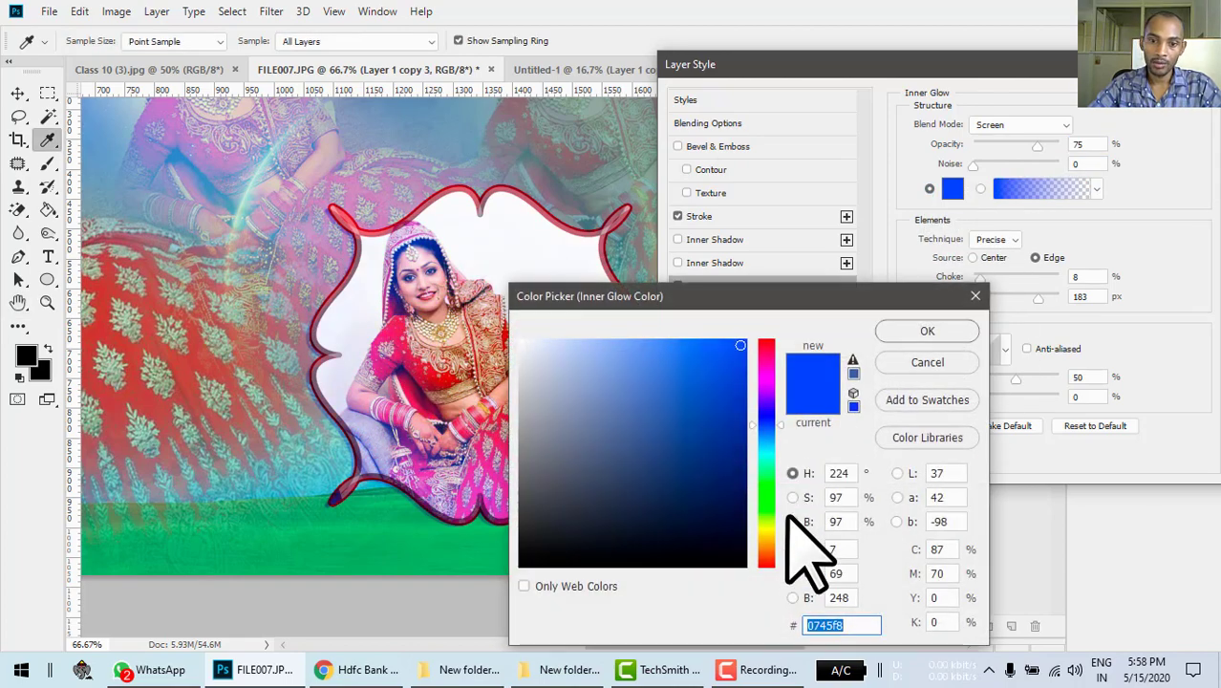
{"action": "left_click", "coordinate": [766, 528]}
{"action": "left_click", "coordinate": [735, 348]}
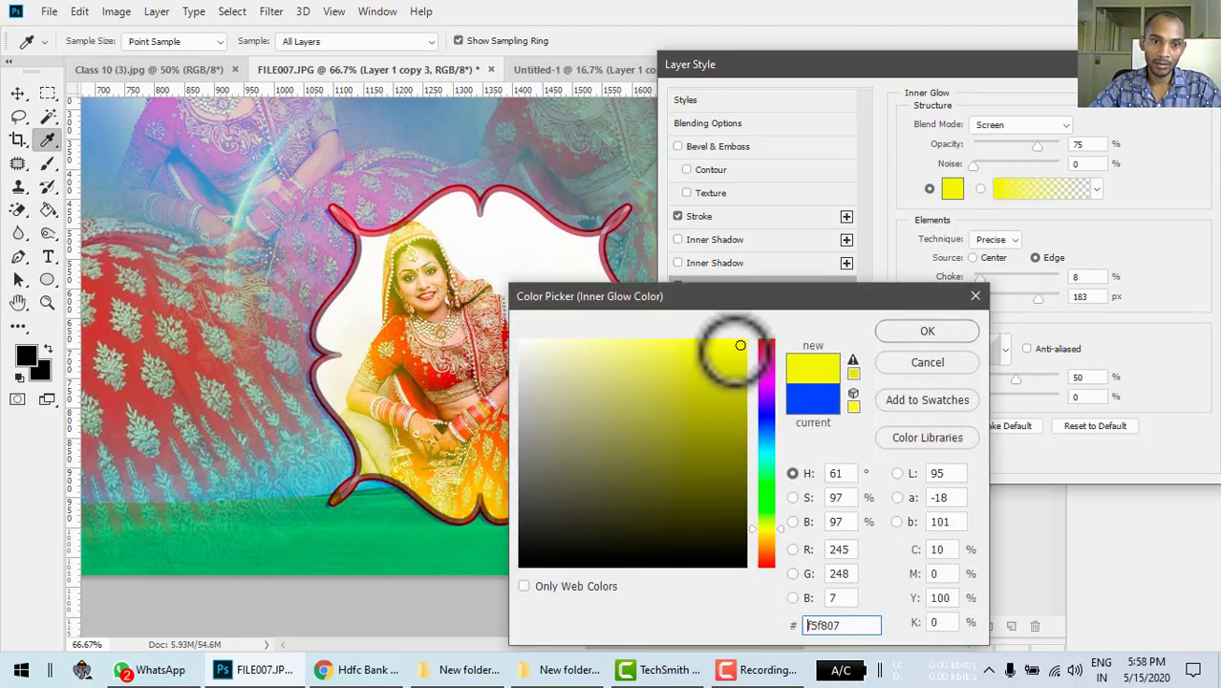
{"action": "left_click", "coordinate": [766, 446]}
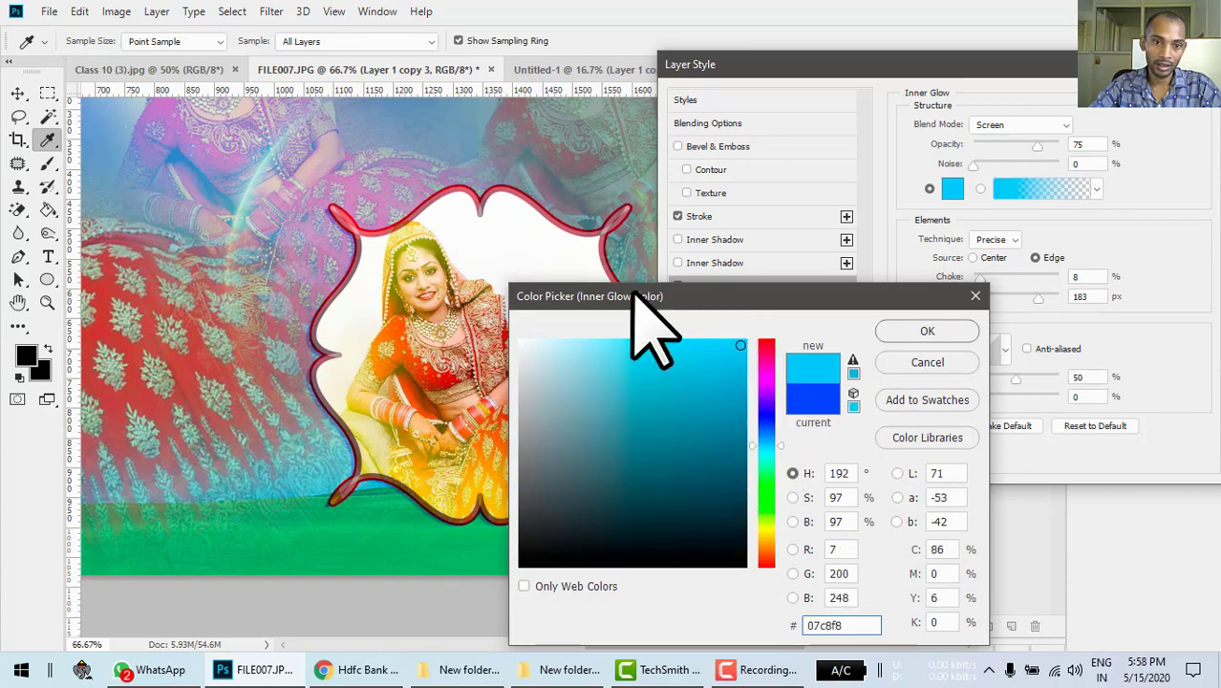
{"action": "left_click_drag", "start_coordinate": [639, 299], "coordinate": [805, 180]}
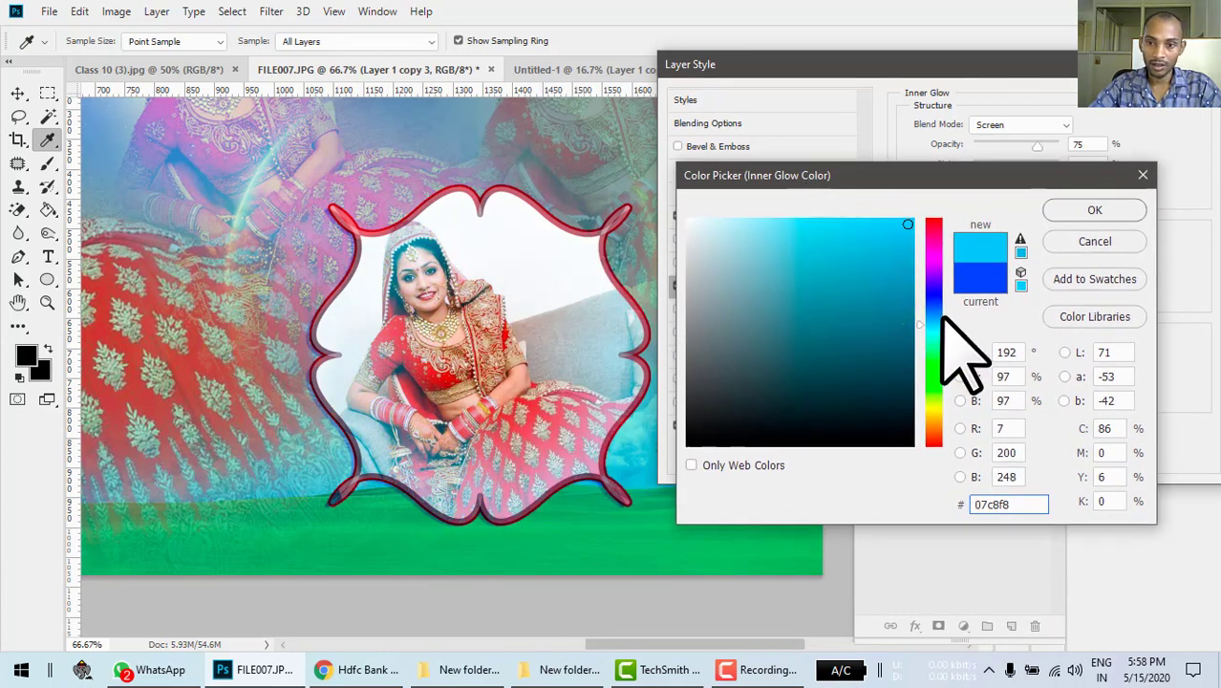
{"action": "left_click", "coordinate": [810, 229]}
{"action": "left_click", "coordinate": [699, 233]}
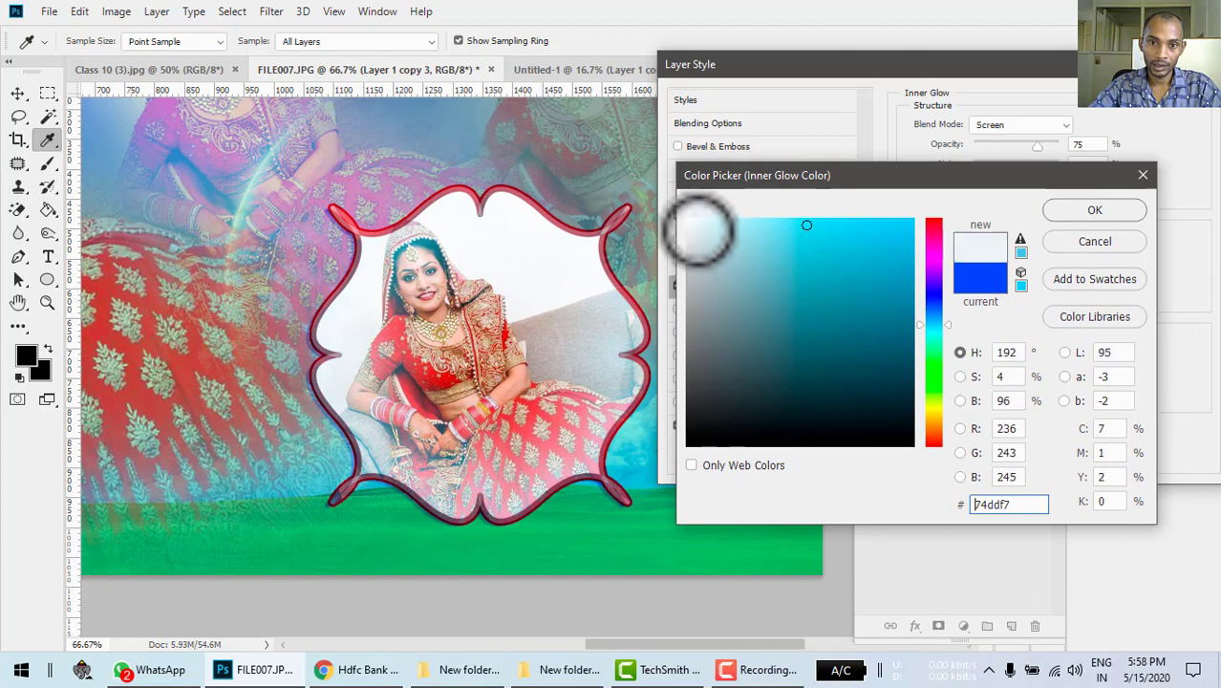
{"action": "left_click", "coordinate": [728, 243]}
{"action": "left_click_drag", "start_coordinate": [729, 242], "coordinate": [840, 234]}
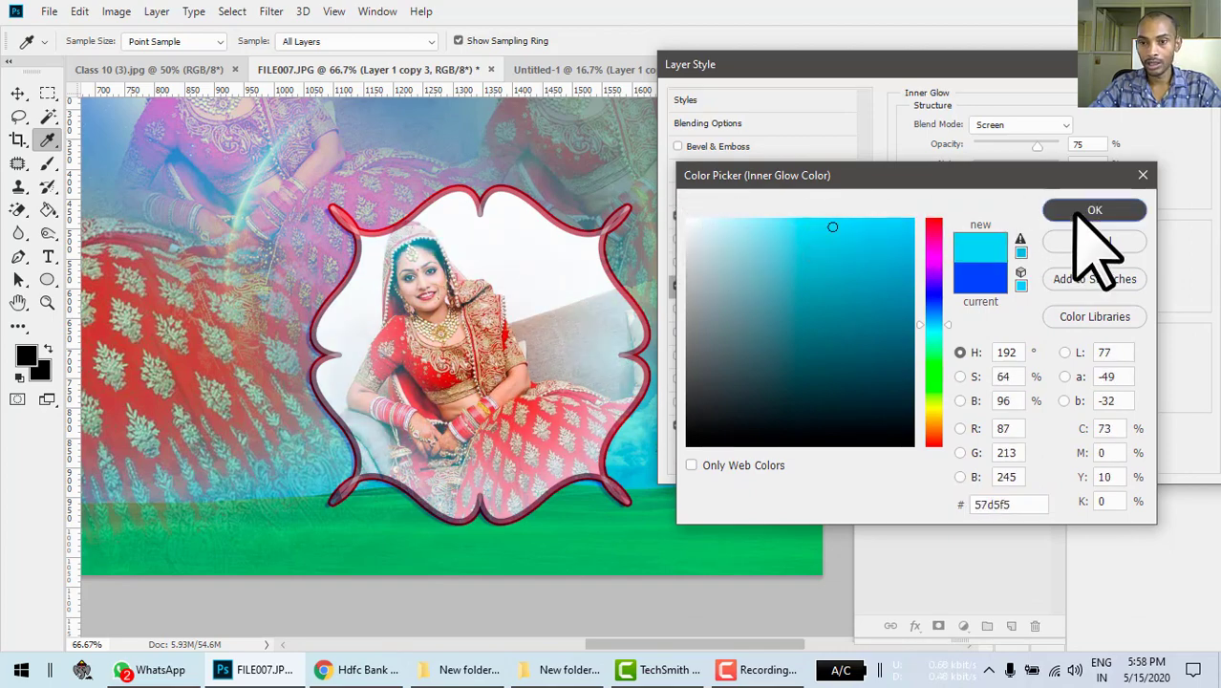
{"action": "left_click", "coordinate": [1094, 210]}
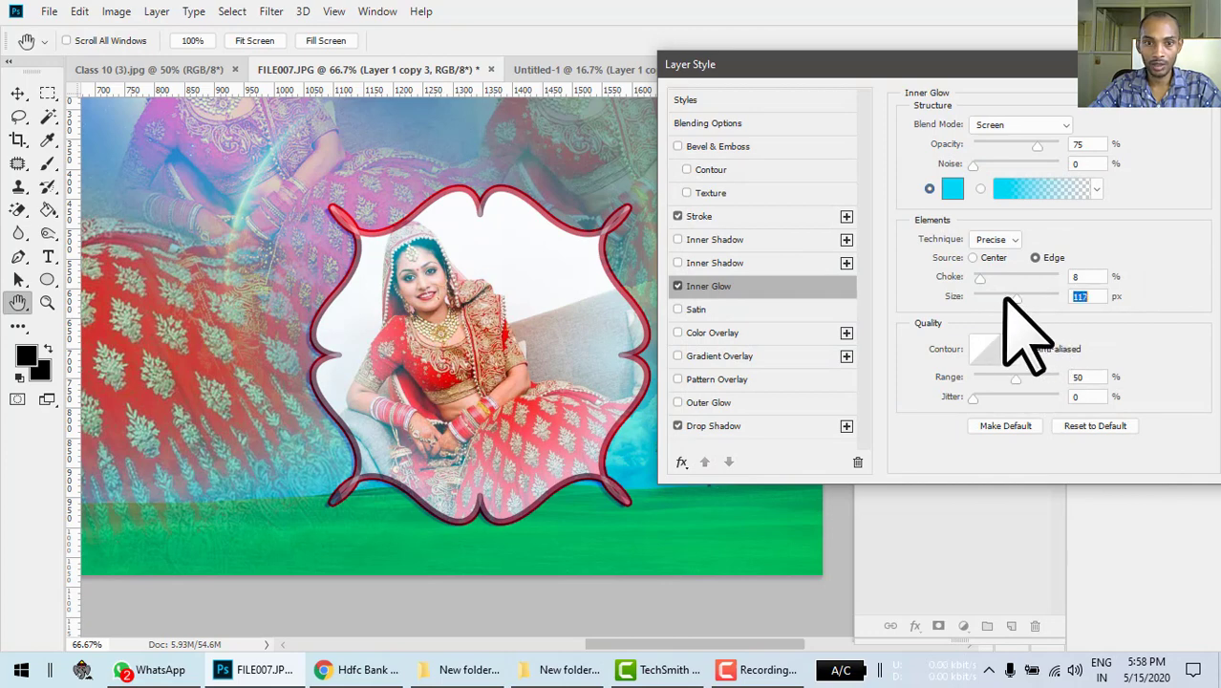
Reduce the inner glow size to 98 px and apply the layer style to the frame
{"action": "mouse_move", "coordinate": [1004, 299]}
{"action": "left_mouse_down"}
{"action": "mouse_move", "coordinate": [982, 299]}
{"action": "mouse_move", "coordinate": [1010, 303]}
{"action": "left_mouse_up"}
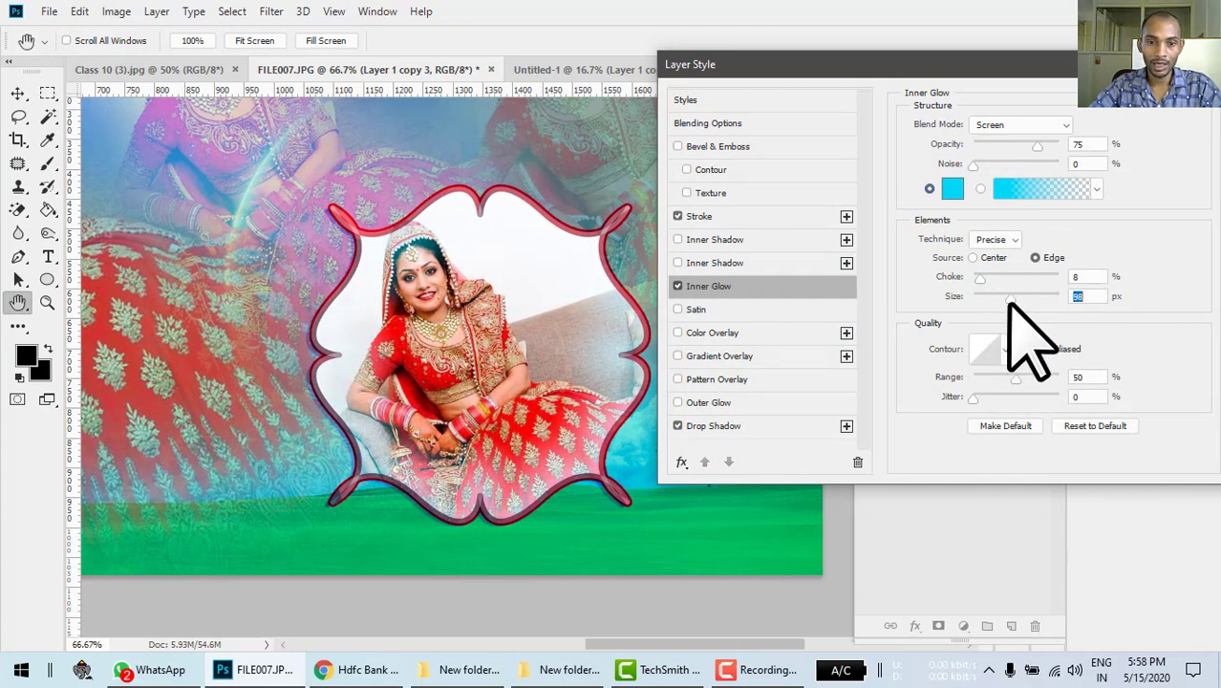
{"action": "left_click_drag", "start_coordinate": [1011, 74], "coordinate": [613, 134]}
{"action": "left_click", "coordinate": [894, 161]}
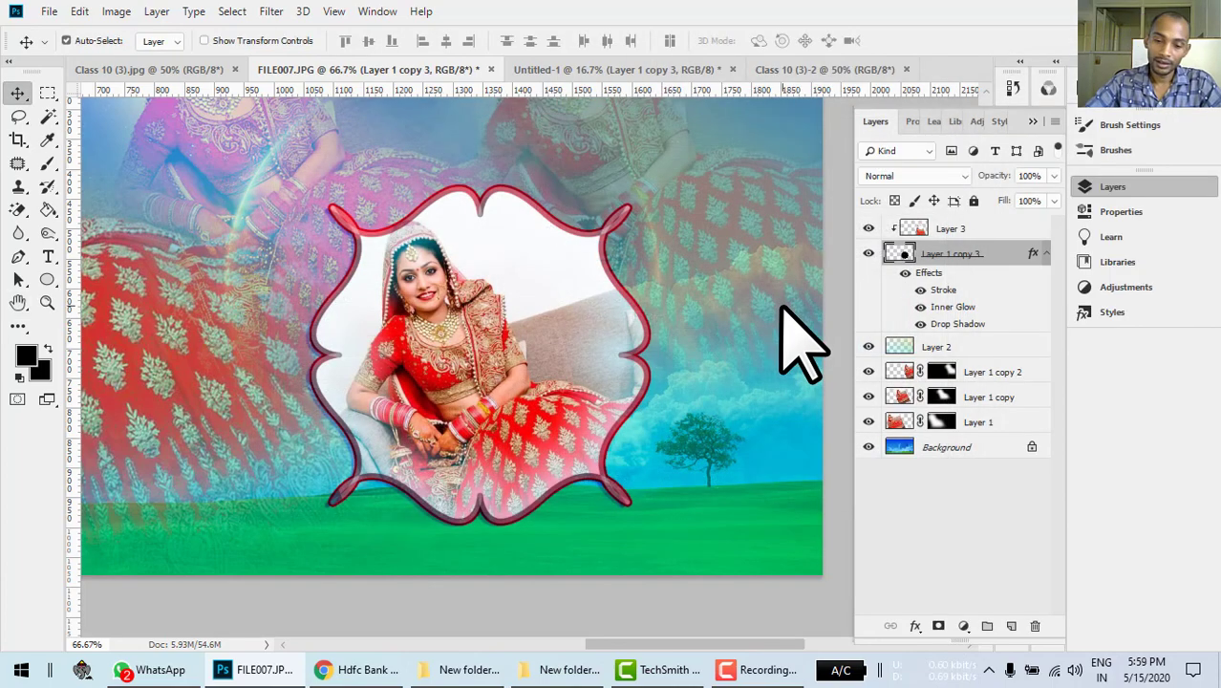
Select Layer 3 together with Layer 1 copy 3 and convert them to a single Smart Object
{"action": "key", "text": "ctrl+minus"}
{"action": "key", "text": "ctrl+minus"}
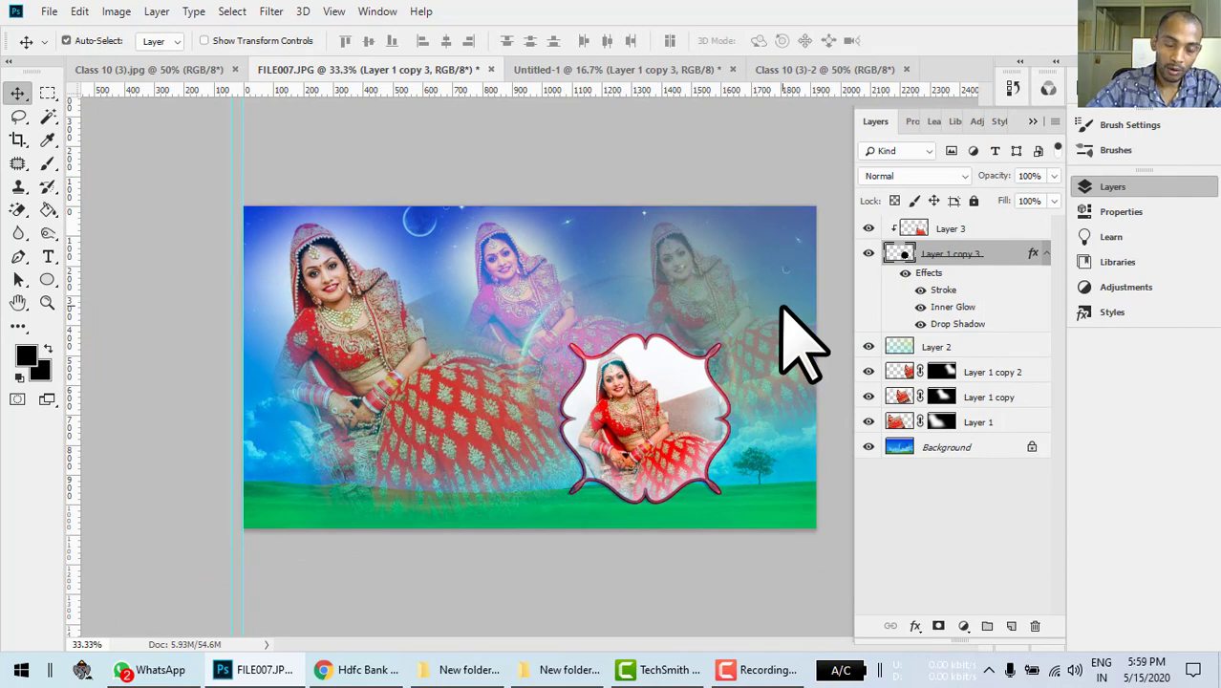
{"action": "left_click", "coordinate": [963, 229], "text": "shift"}
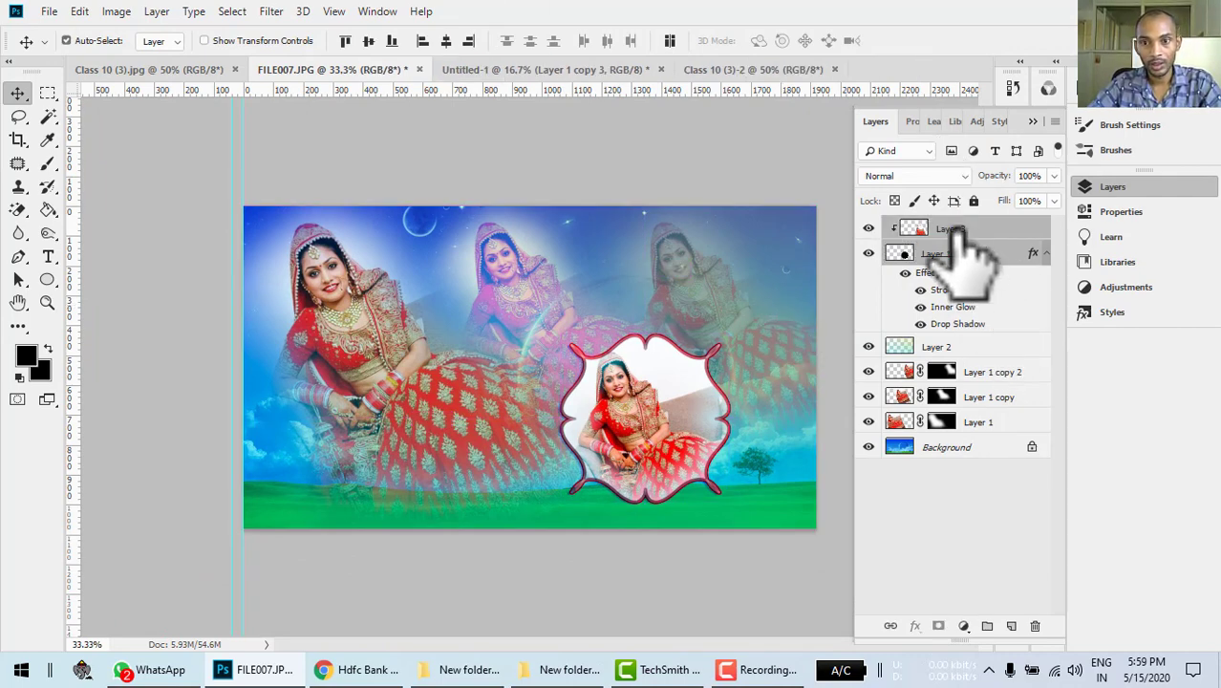
{"action": "right_click", "coordinate": [963, 239]}
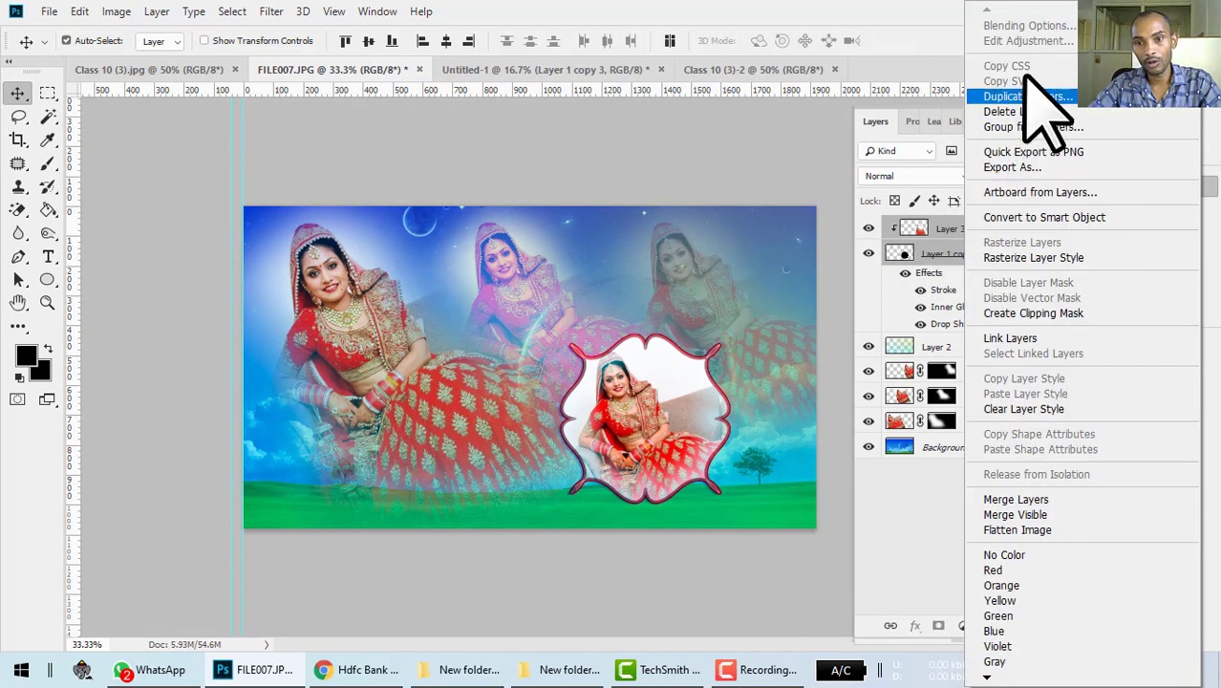
{"action": "left_click", "coordinate": [1072, 218]}
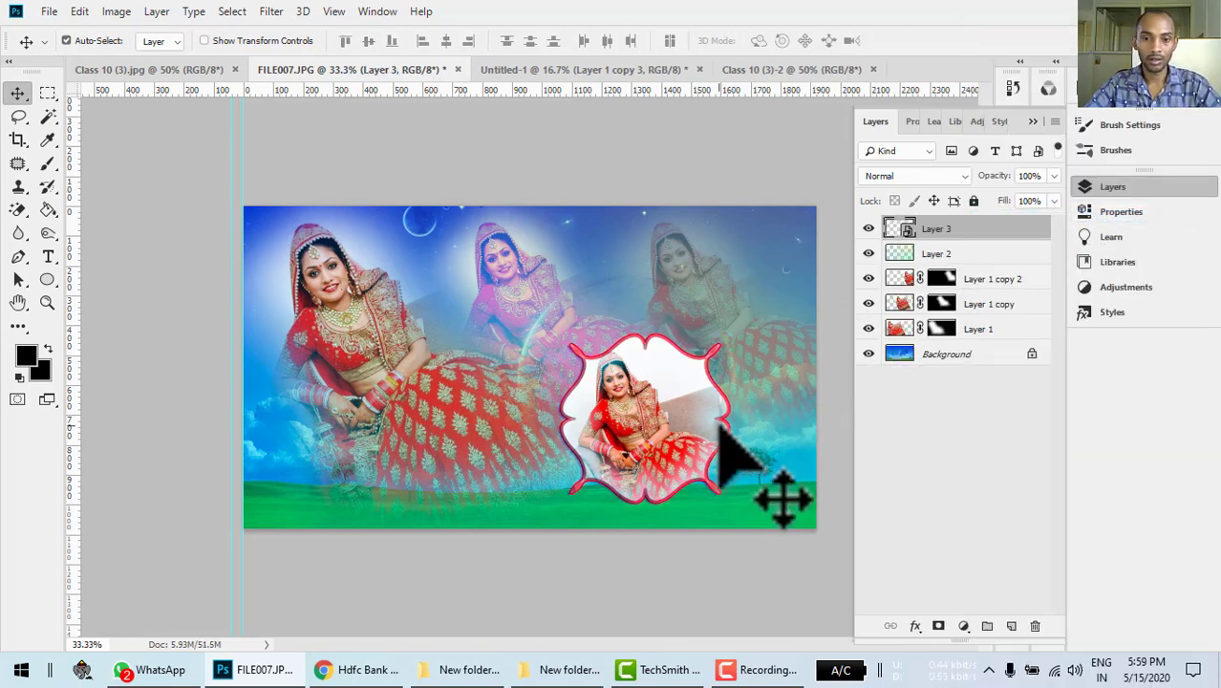
Shift the framed photo left and place a duplicate scaled to about 66% beside it in the composite's lower-right corner
{"action": "left_click_drag", "start_coordinate": [713, 461], "coordinate": [765, 462]}
{"action": "key", "text": "ctrl+t"}
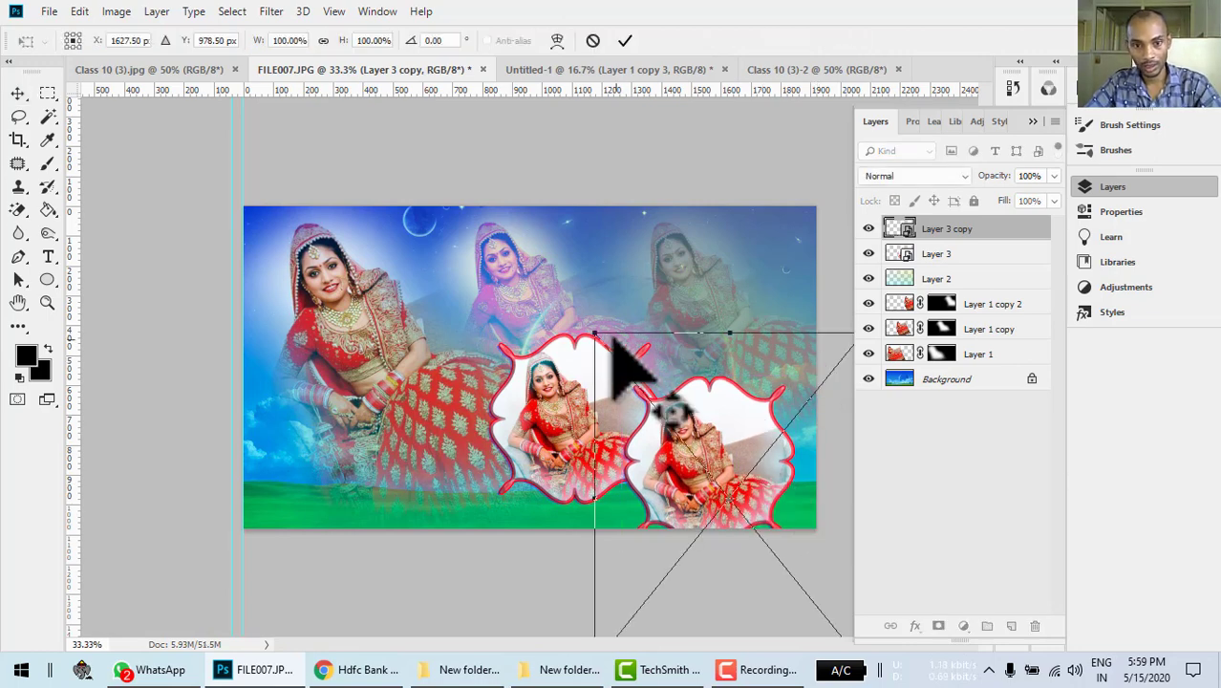
{"action": "left_click_drag", "start_coordinate": [593, 341], "coordinate": [641, 390]}
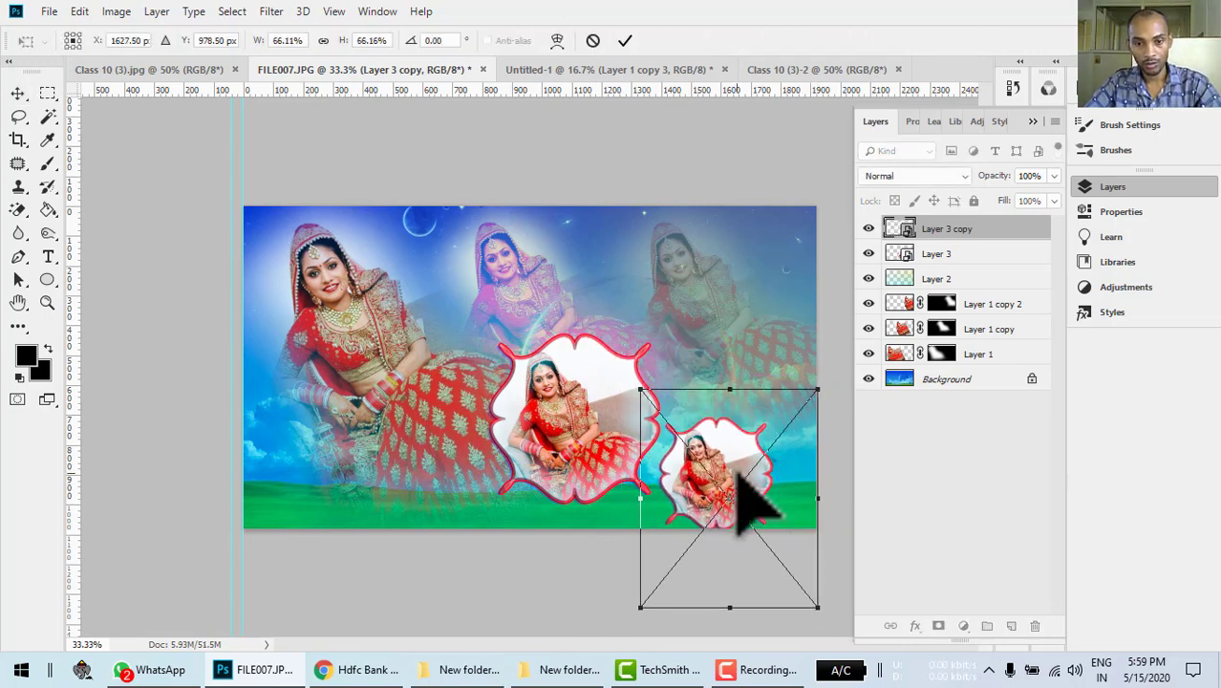
{"action": "left_click_drag", "start_coordinate": [735, 470], "coordinate": [733, 461]}
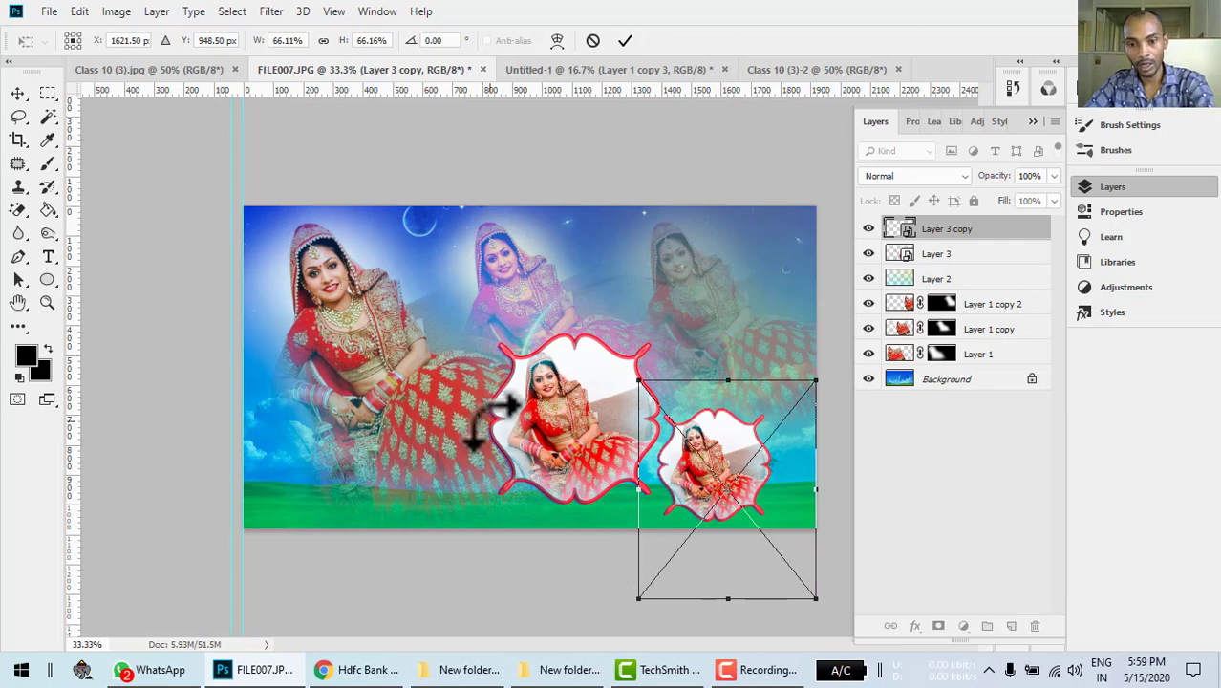
{"action": "key", "text": "Return"}
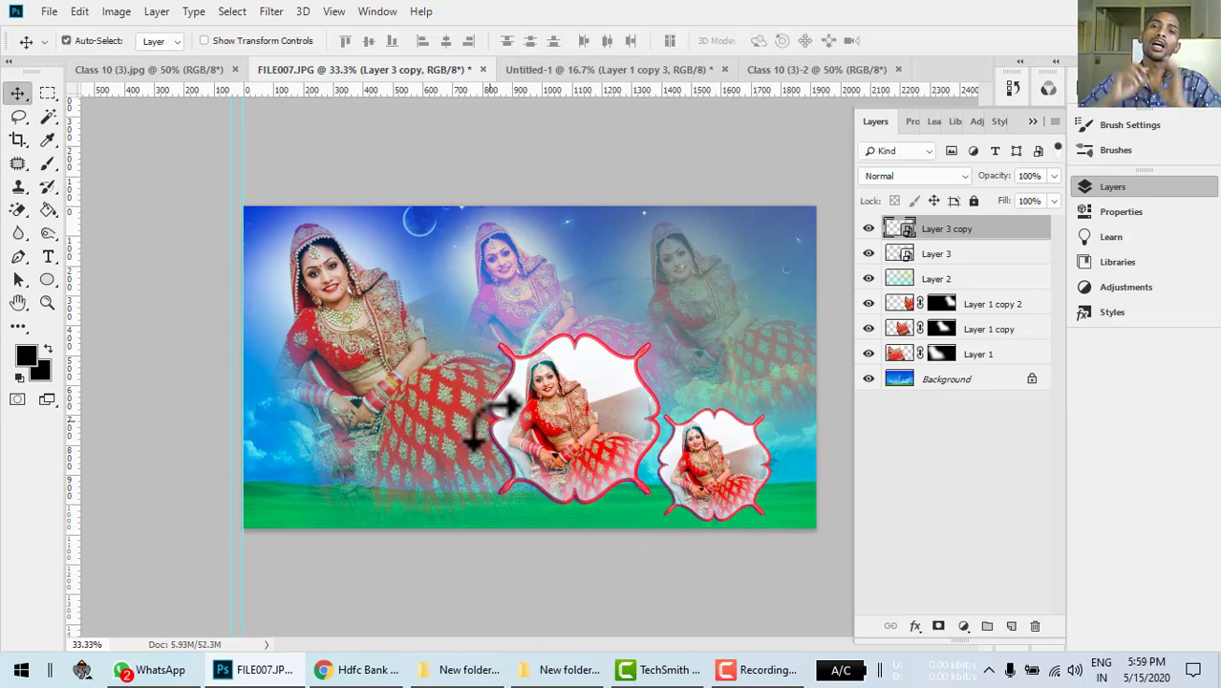